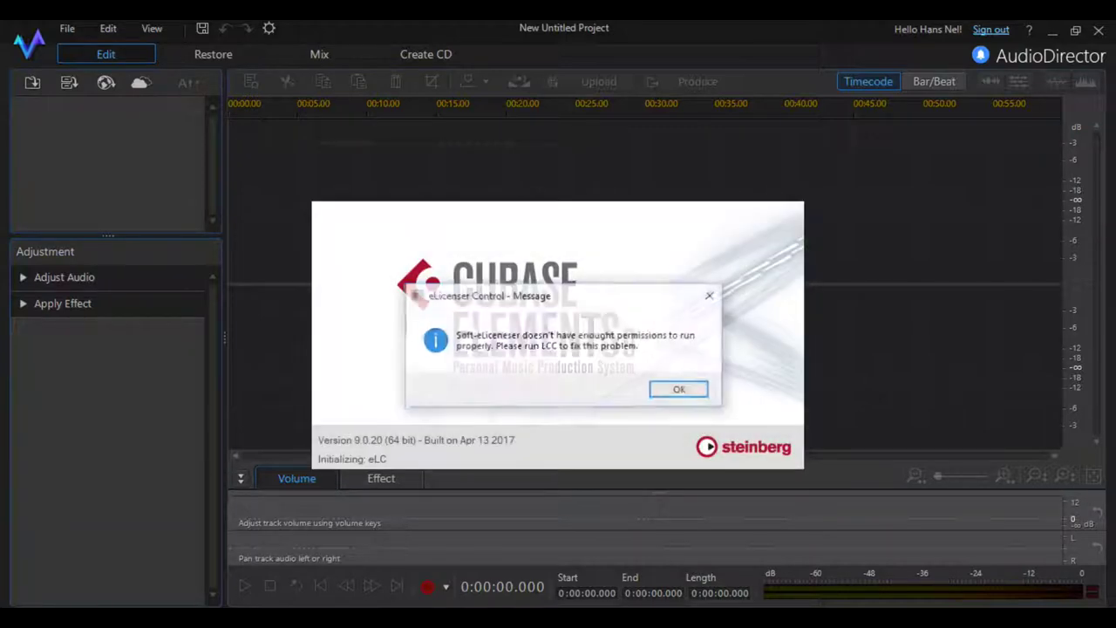
- Create a Cubase project from the Piano + Vocal recording template, accept the unmapped microphone ports, and maximize the project window
{"action": "left_click", "coordinate": [680, 398]}
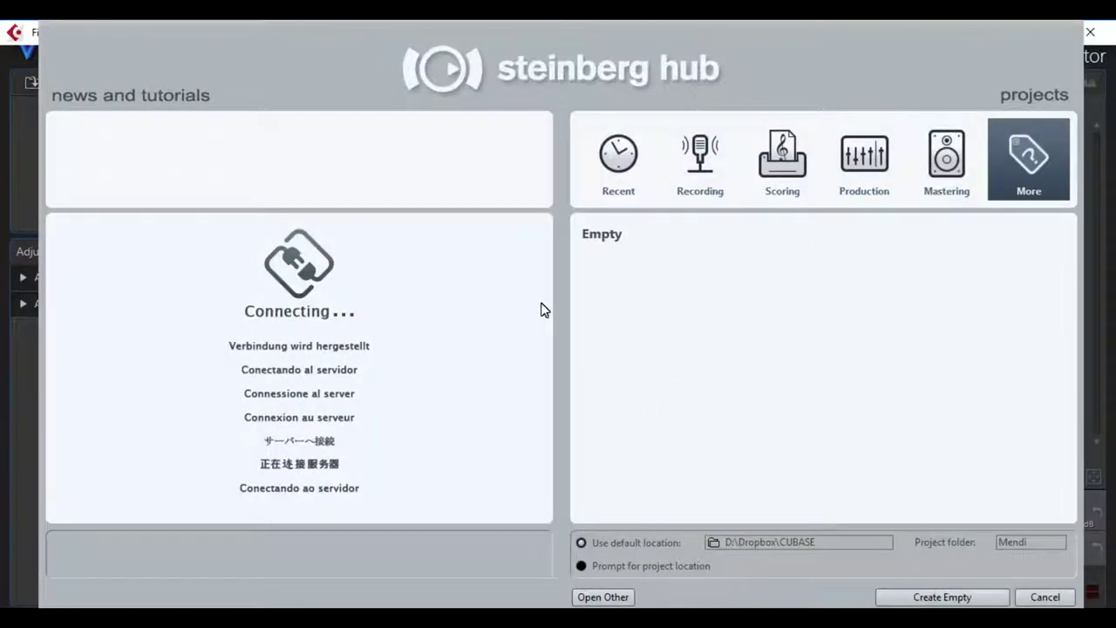
{"action": "left_click", "coordinate": [702, 164]}
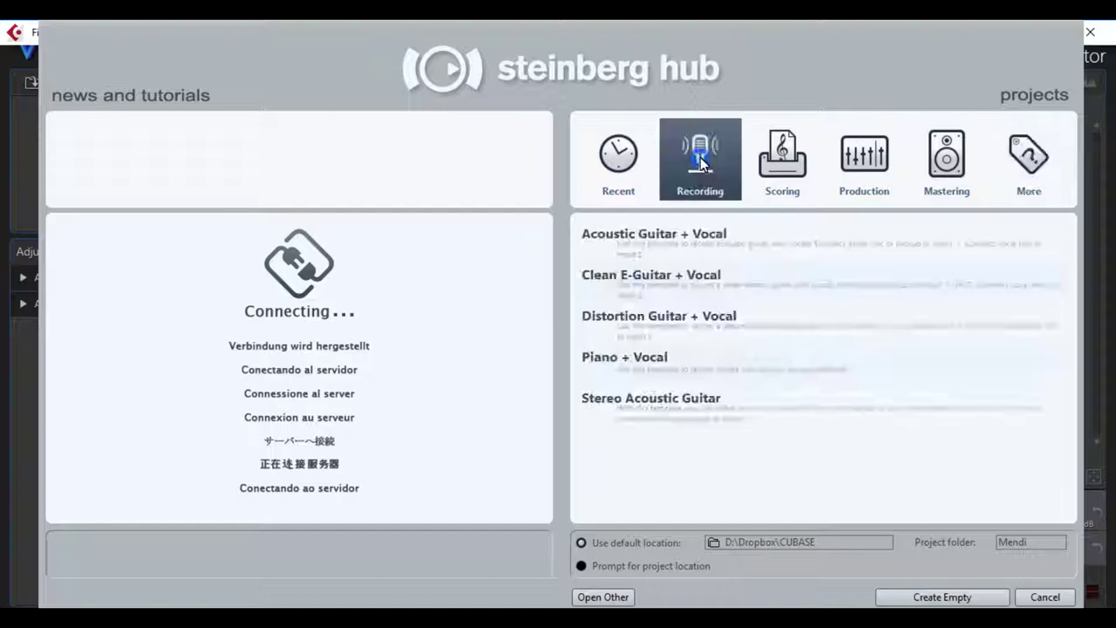
{"action": "double_click", "coordinate": [632, 360]}
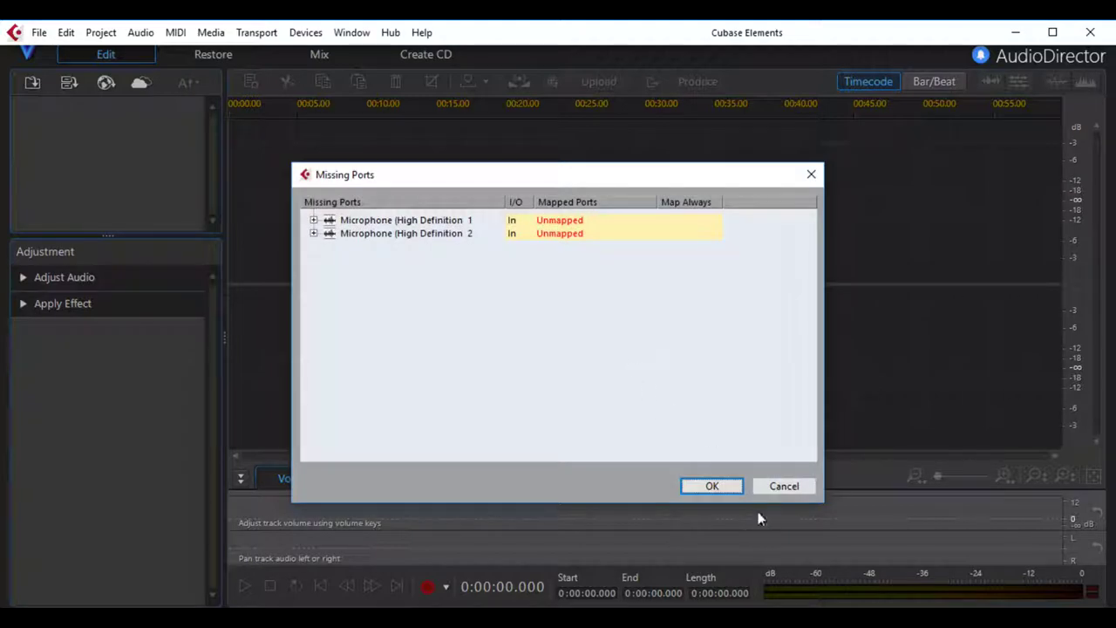
{"action": "left_click", "coordinate": [712, 486]}
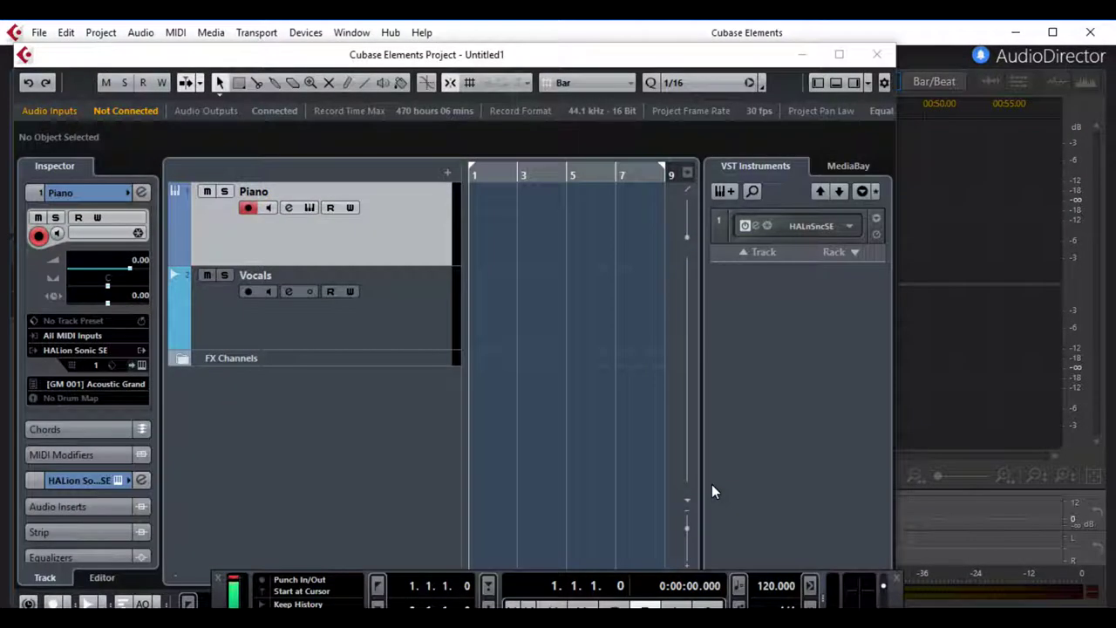
{"action": "double_click", "coordinate": [560, 53]}
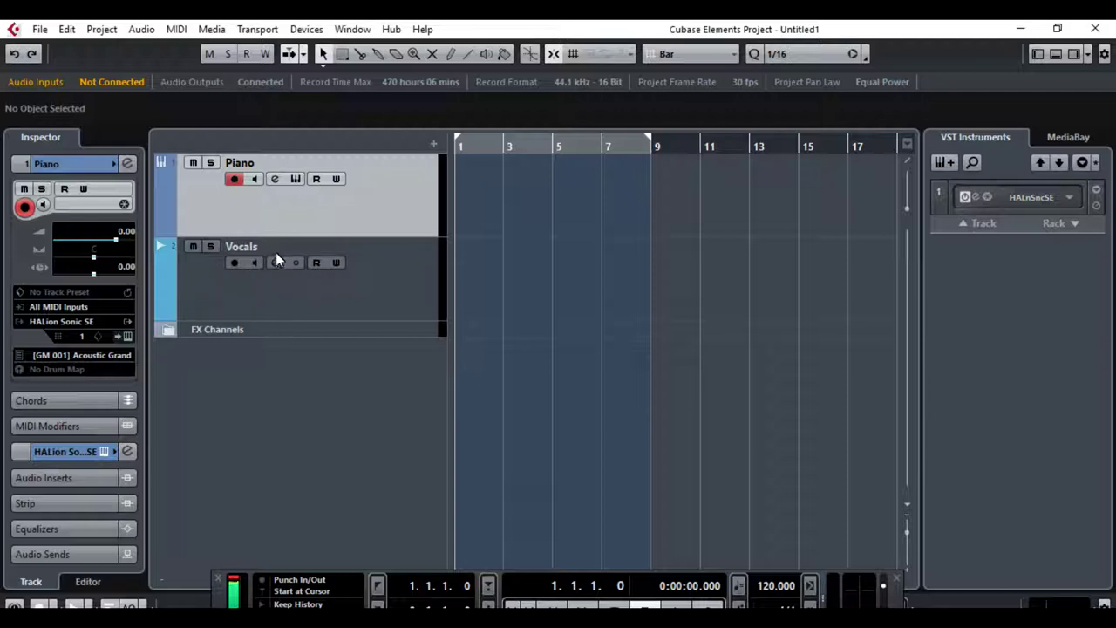
- Switch the Vocals track's automation reading on and off, and alternate the selection between the Vocals and Piano tracks
{"action": "left_click", "coordinate": [241, 202]}
{"action": "left_click", "coordinate": [316, 263]}
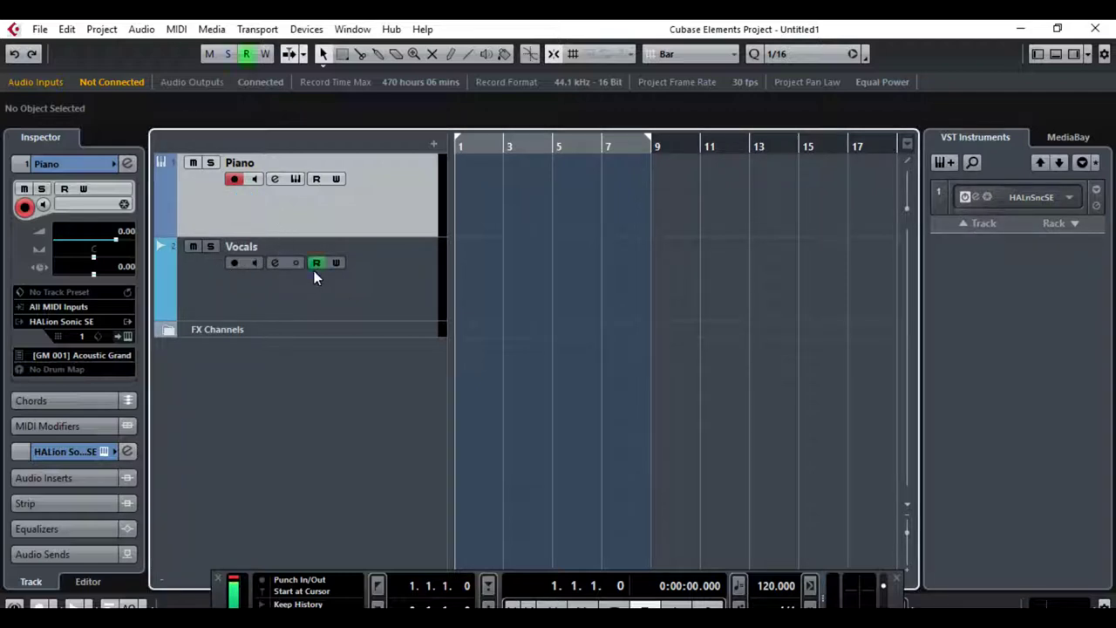
{"action": "left_click", "coordinate": [316, 262]}
{"action": "left_click", "coordinate": [354, 281]}
{"action": "left_click", "coordinate": [391, 203]}
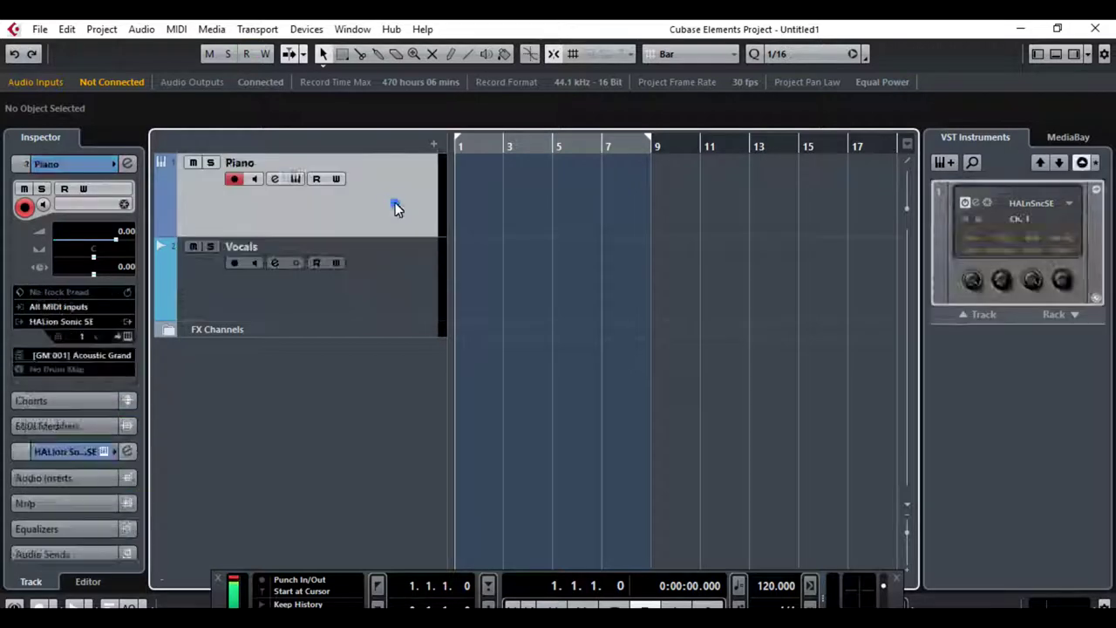
{"action": "left_click", "coordinate": [394, 265]}
{"action": "left_click", "coordinate": [386, 191]}
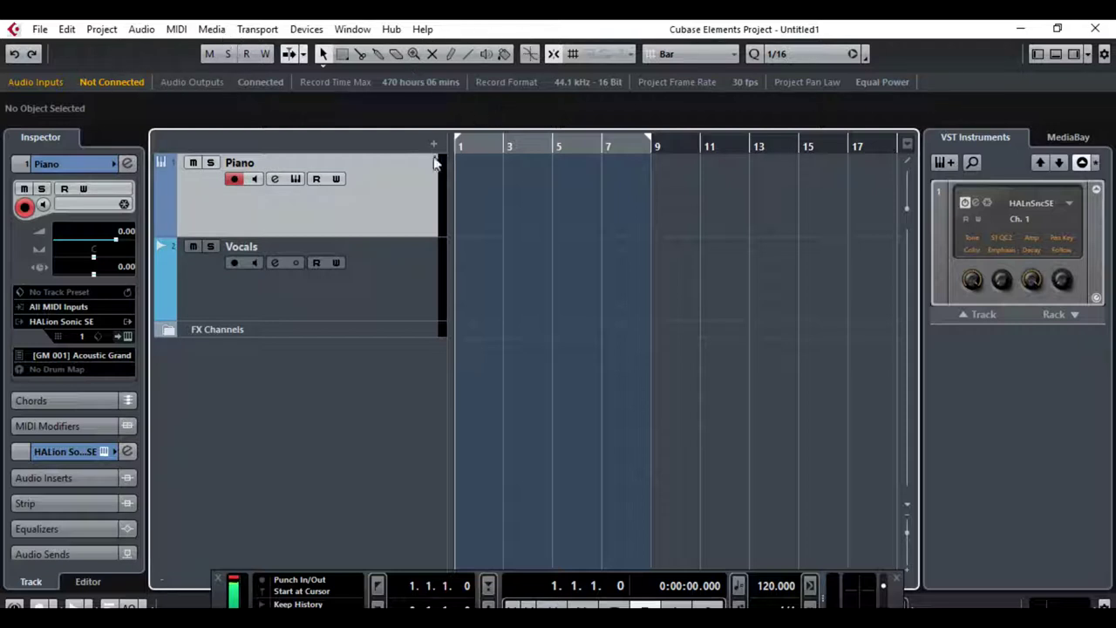
- Place the project cursor at bar 14, and view the MediaBay content before returning to the VST Instruments rack
{"action": "left_click_drag", "start_coordinate": [515, 157], "coordinate": [775, 159]}
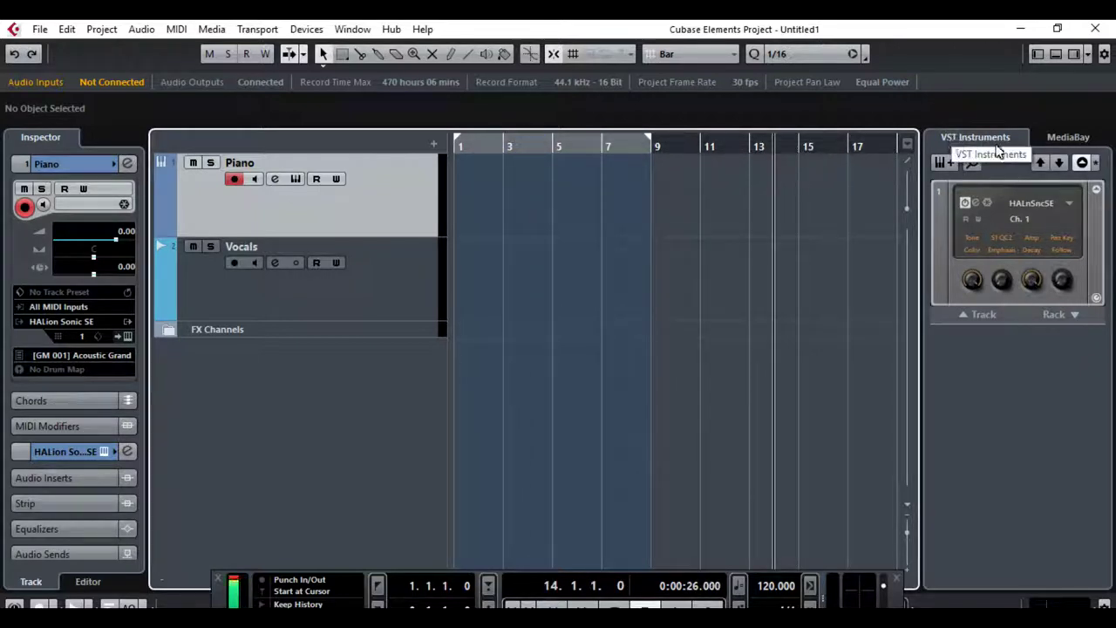
{"action": "left_click", "coordinate": [1067, 138]}
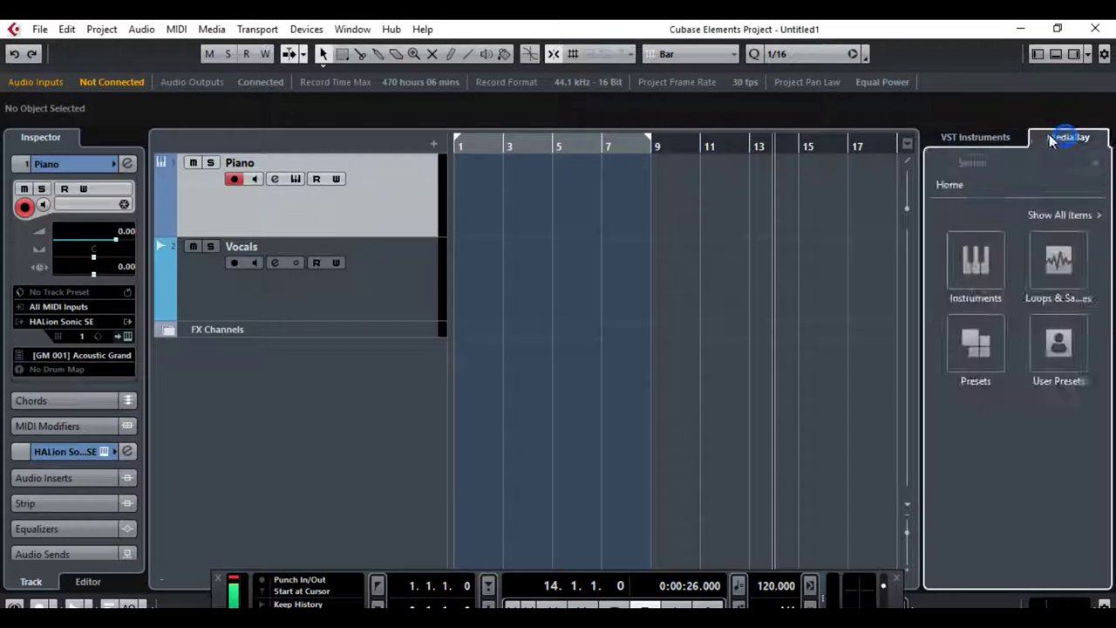
{"action": "left_click", "coordinate": [978, 139]}
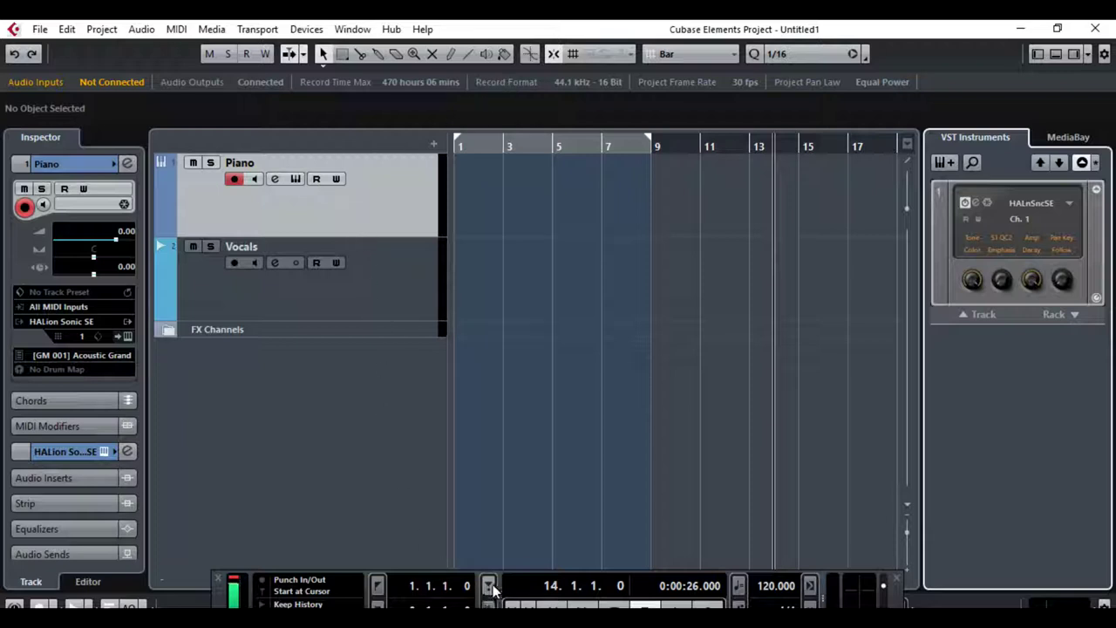
- Move the floating transport bar fully into view, and close Cubase together with its open project
{"action": "left_click_drag", "start_coordinate": [485, 593], "coordinate": [472, 523]}
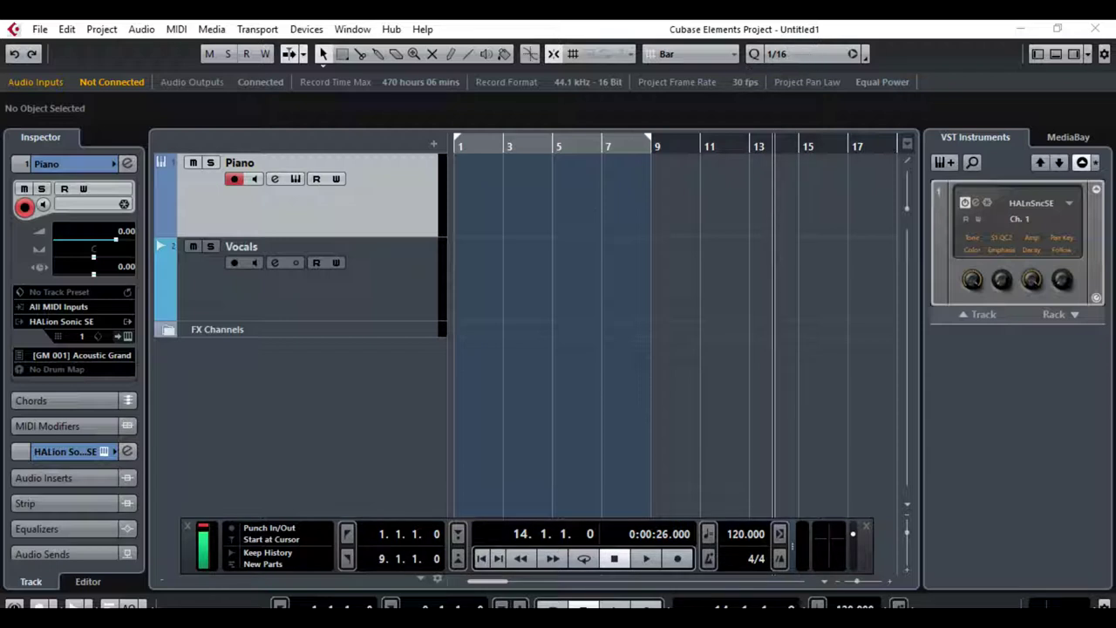
{"action": "left_click", "coordinate": [1094, 30]}
{"action": "left_click", "coordinate": [559, 370]}
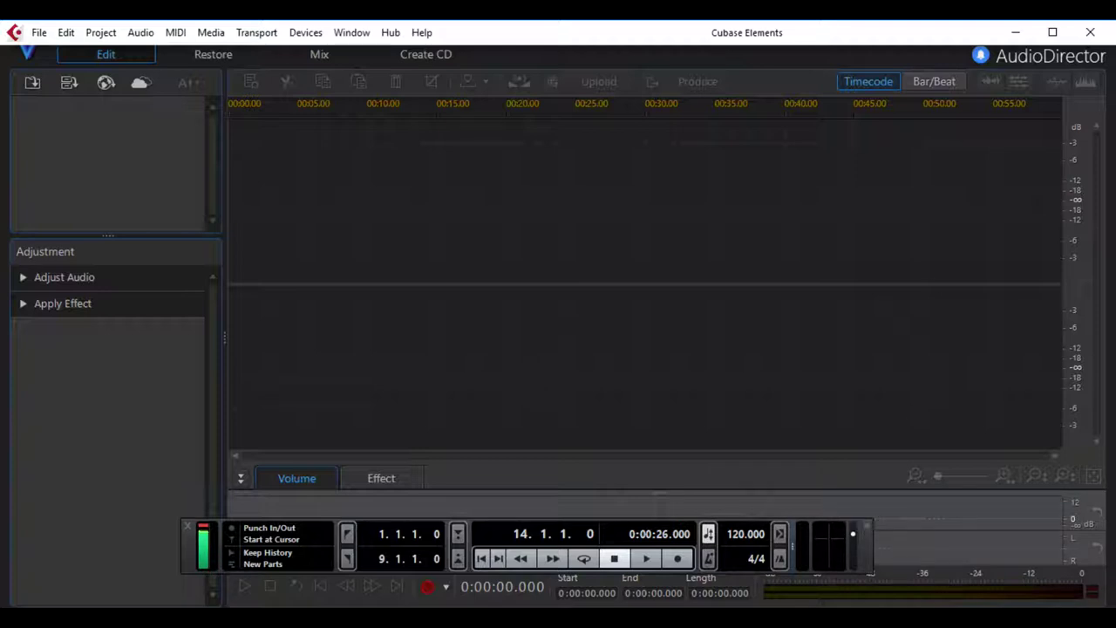
{"action": "left_click", "coordinate": [867, 526]}
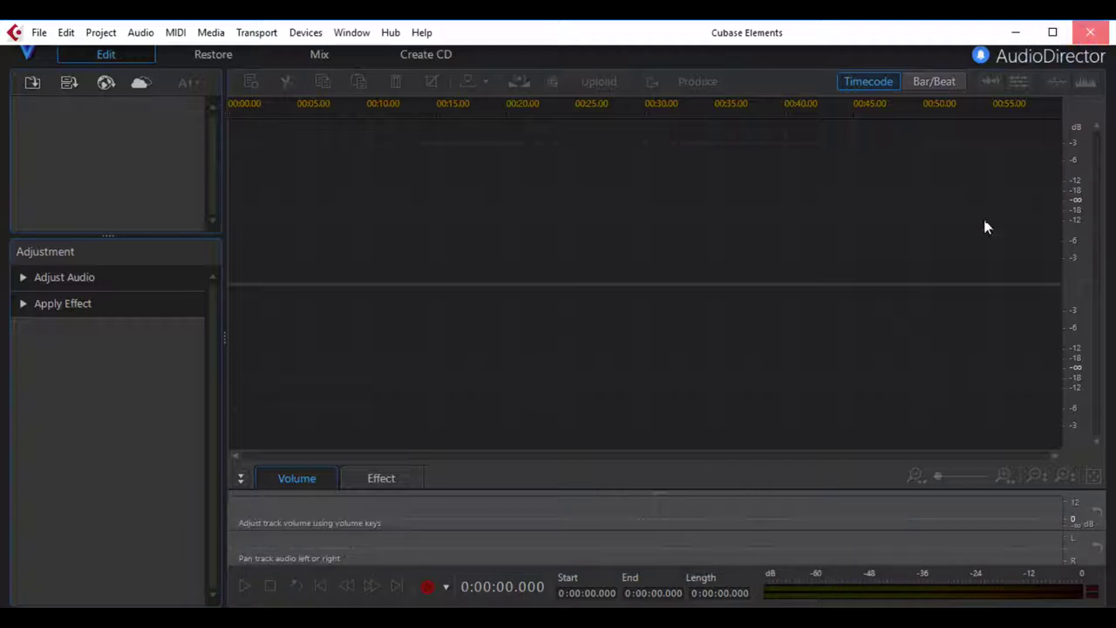
{"action": "left_click", "coordinate": [1094, 34]}
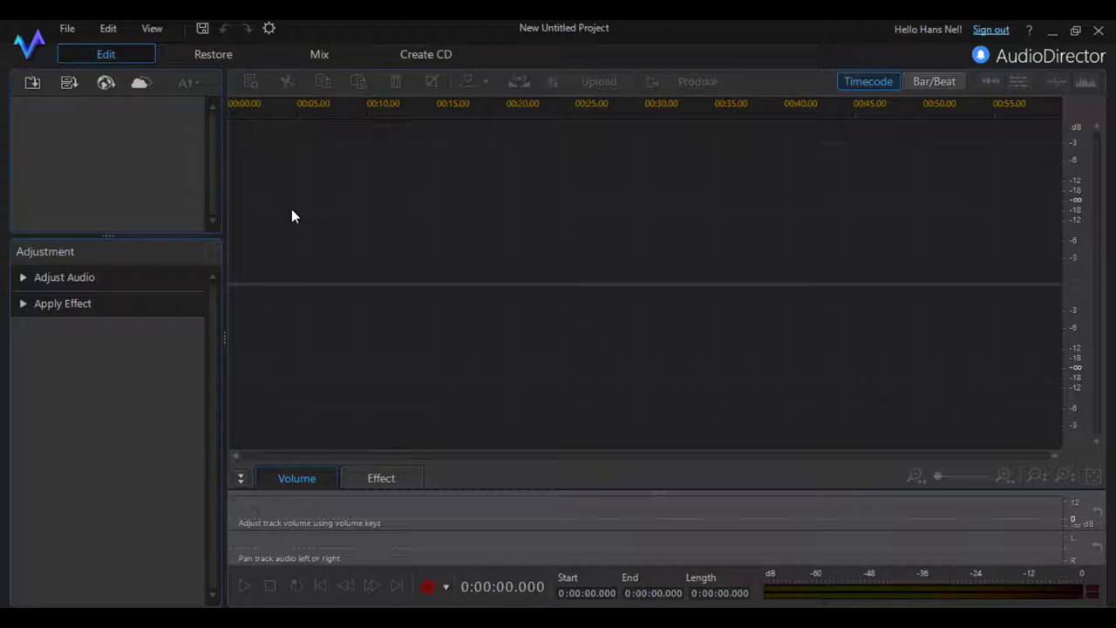
- In AudioDirector, review the available file, editing and view commands and the General preferences without changing any setting
{"action": "left_click", "coordinate": [67, 31]}
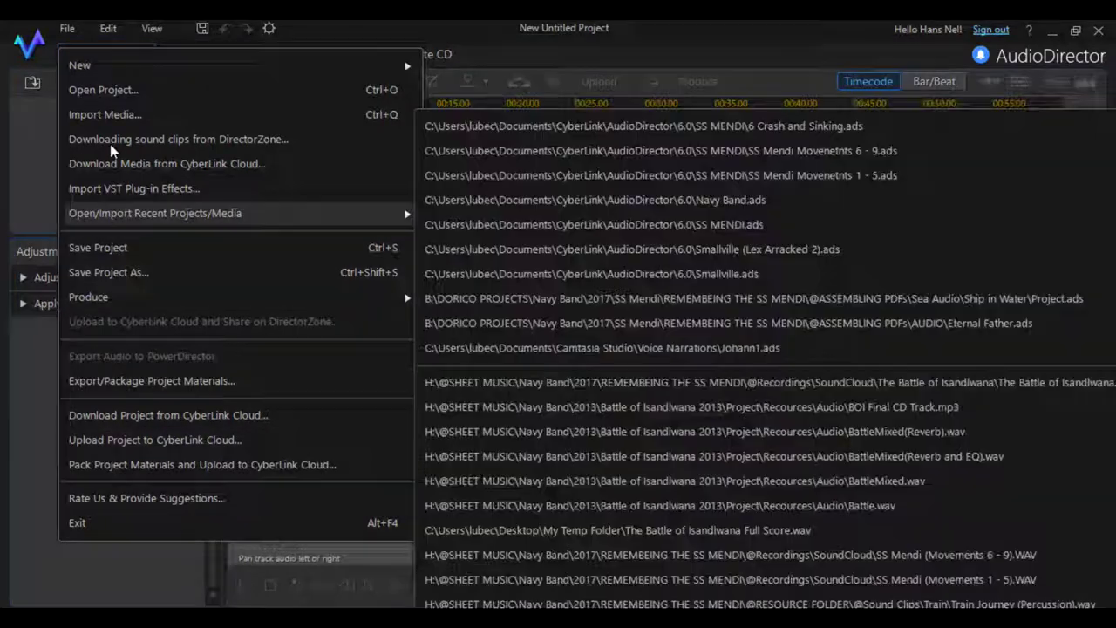
{"action": "mouse_move", "coordinate": [90, 76]}
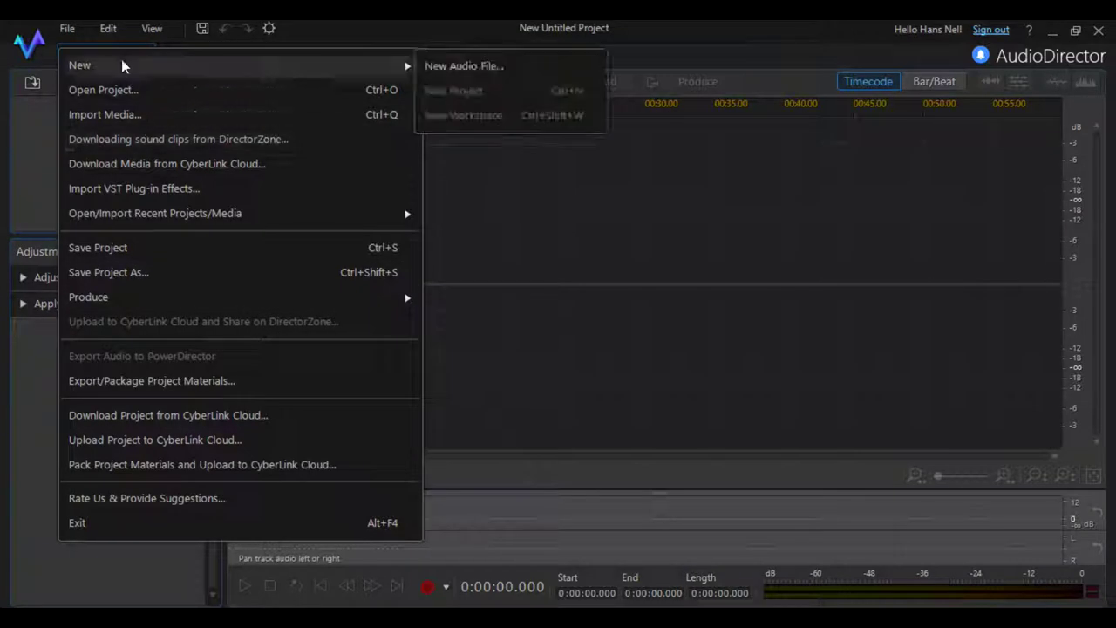
{"action": "mouse_move", "coordinate": [108, 31]}
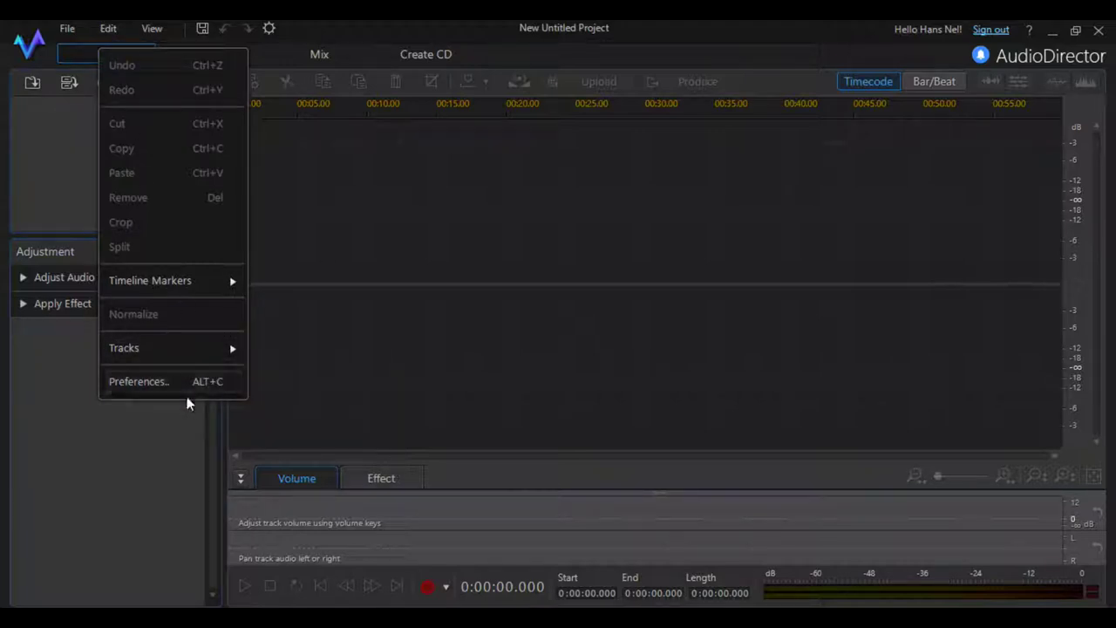
{"action": "mouse_move", "coordinate": [194, 353]}
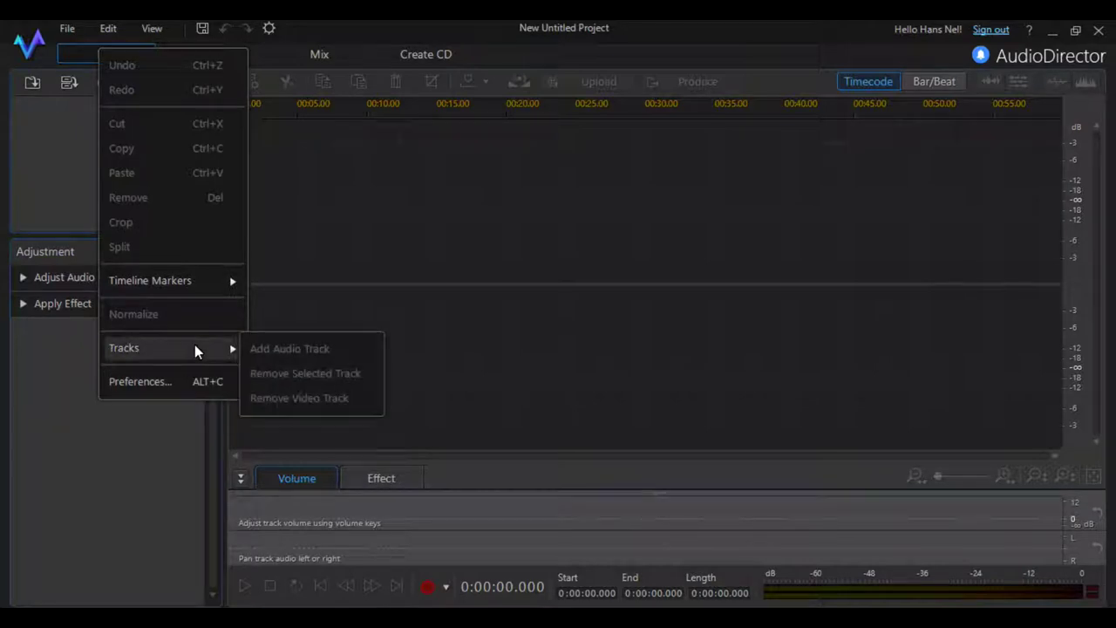
{"action": "mouse_move", "coordinate": [181, 267]}
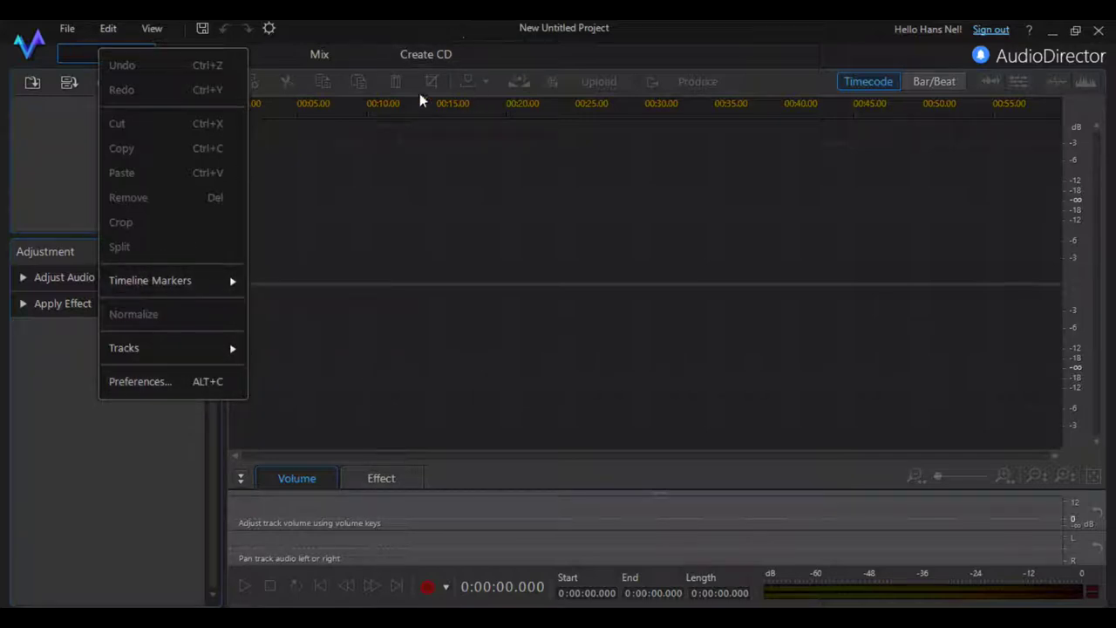
{"action": "left_click", "coordinate": [341, 25]}
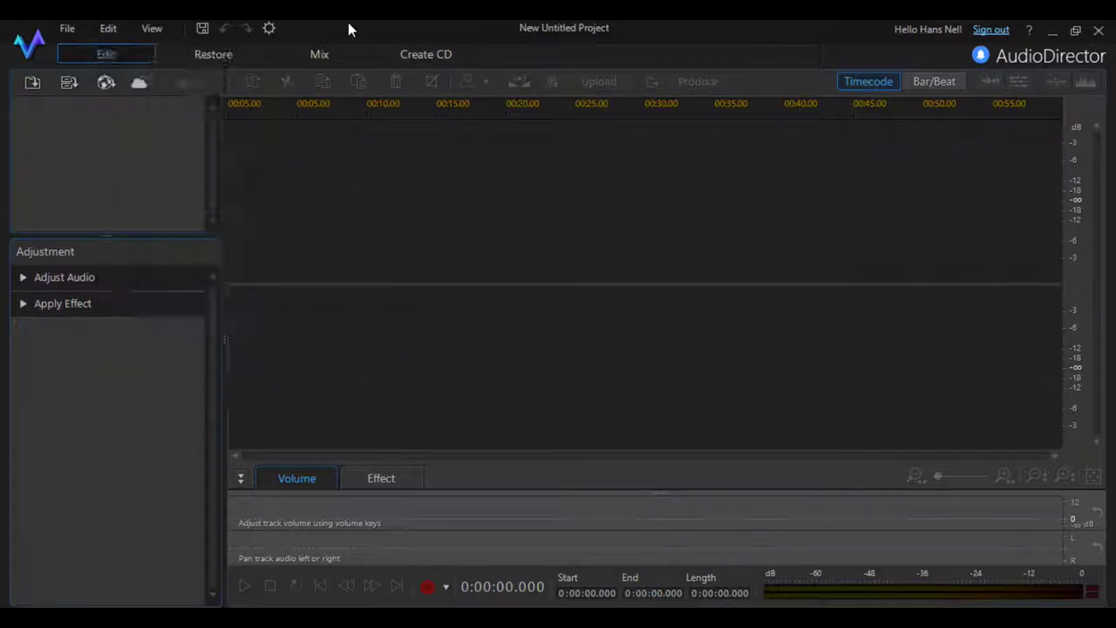
{"action": "left_click", "coordinate": [152, 28]}
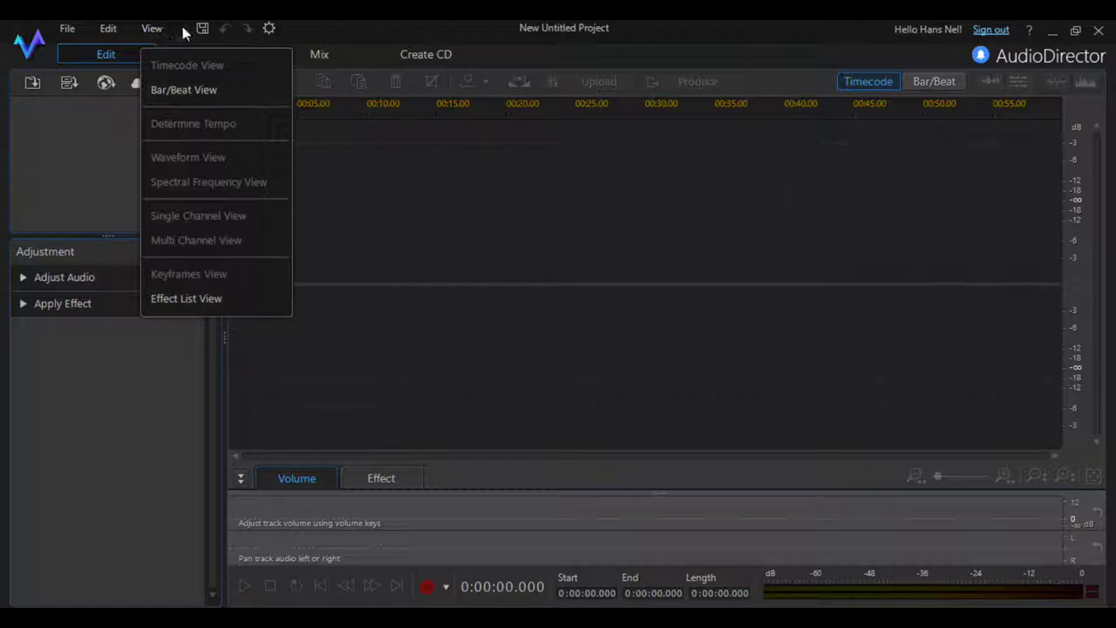
{"action": "left_click", "coordinate": [371, 27]}
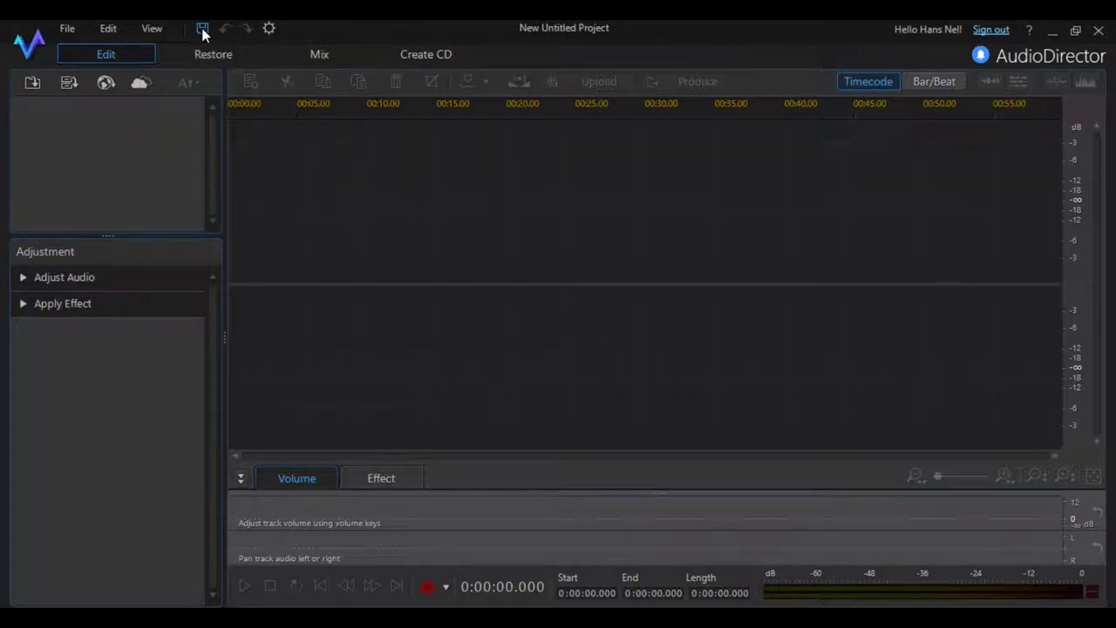
{"action": "left_click", "coordinate": [270, 31]}
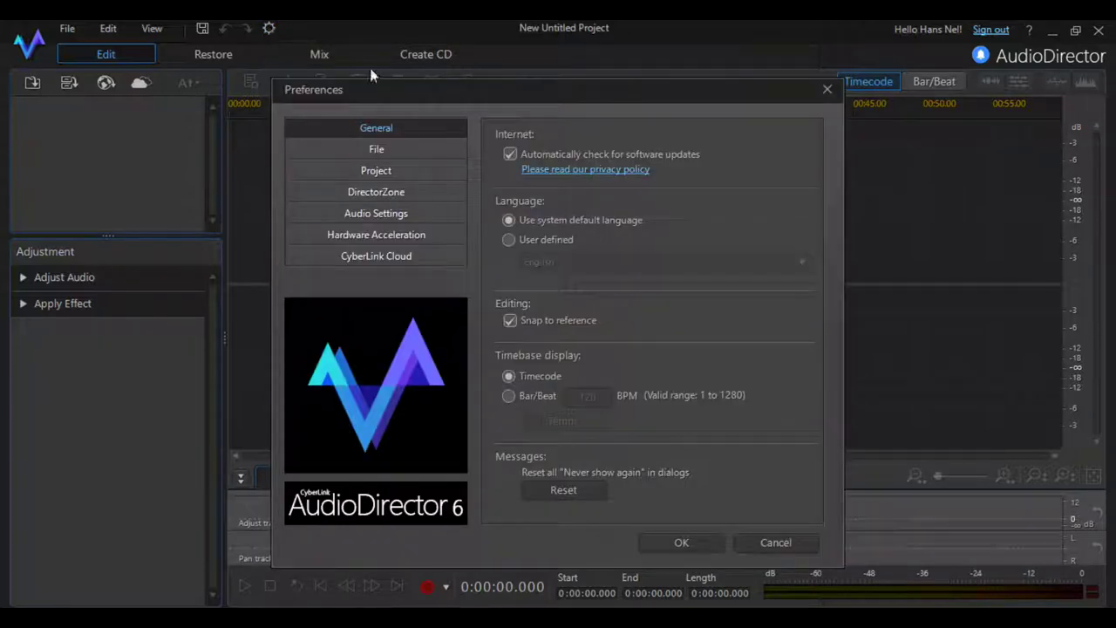
{"action": "left_click", "coordinate": [786, 548]}
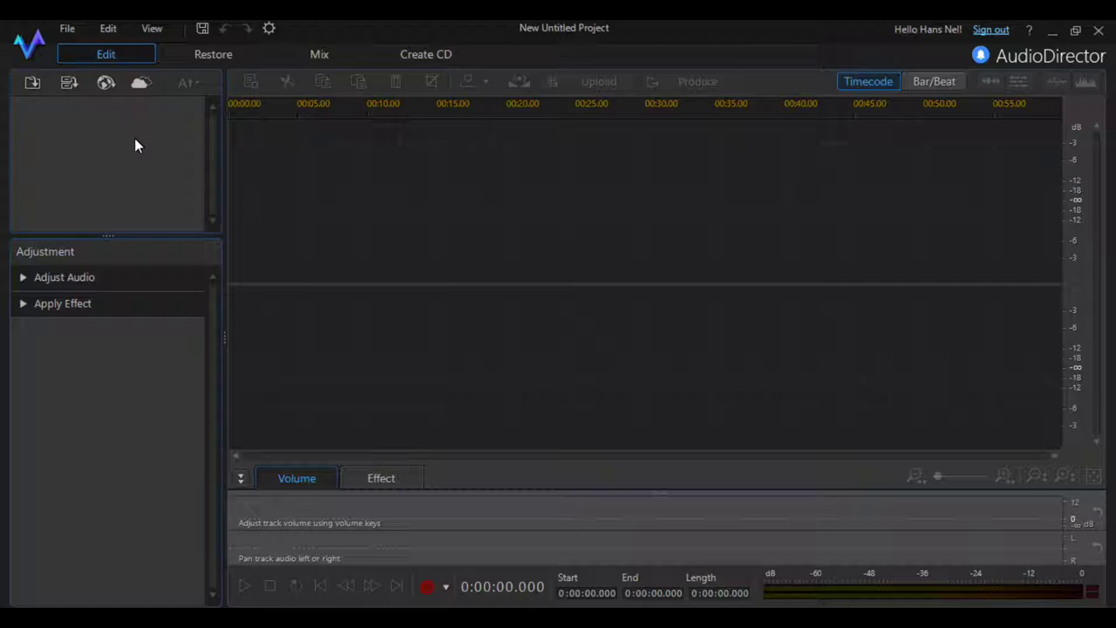
- Expand and collapse the Adjust Audio and Apply Effect groups to view the adjustments and effects they offer
{"action": "left_click", "coordinate": [23, 277]}
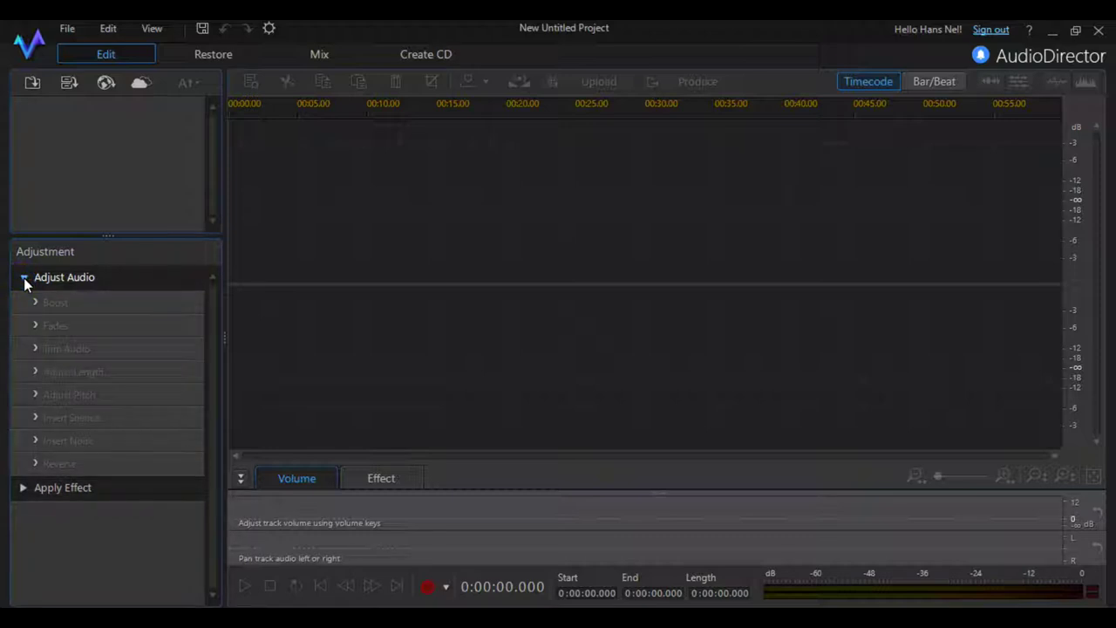
{"action": "left_click", "coordinate": [24, 278]}
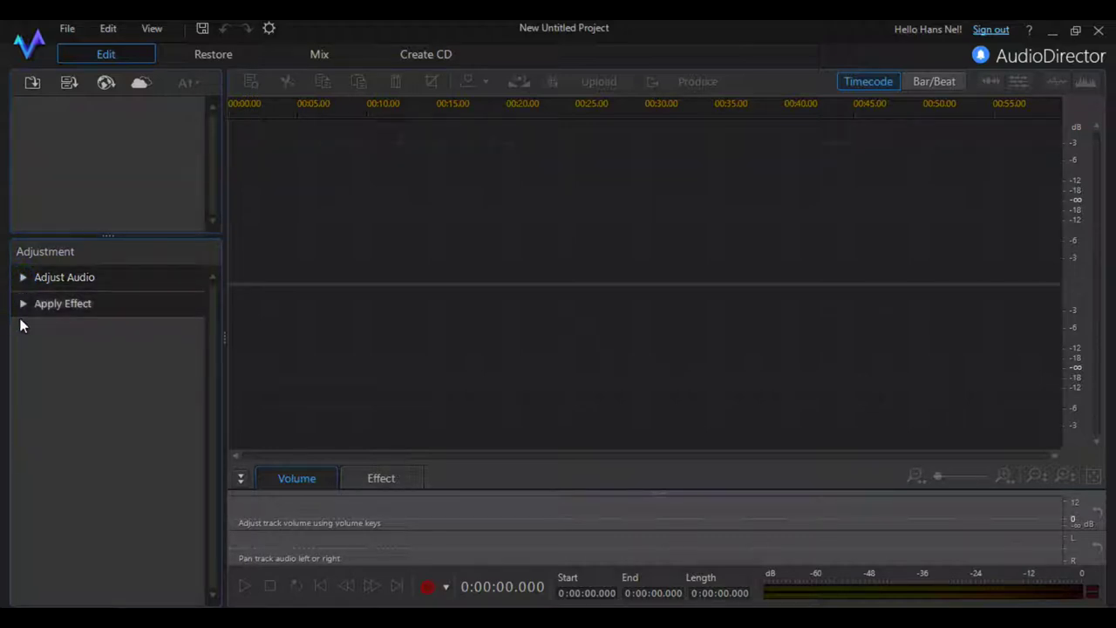
{"action": "left_click", "coordinate": [20, 304]}
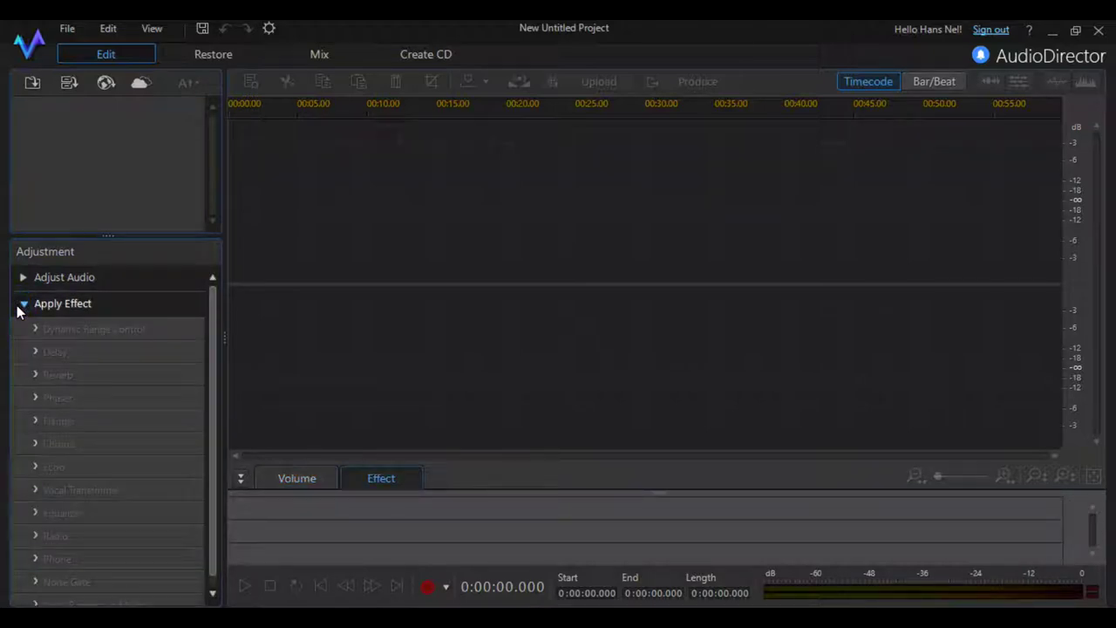
{"action": "left_click", "coordinate": [22, 304]}
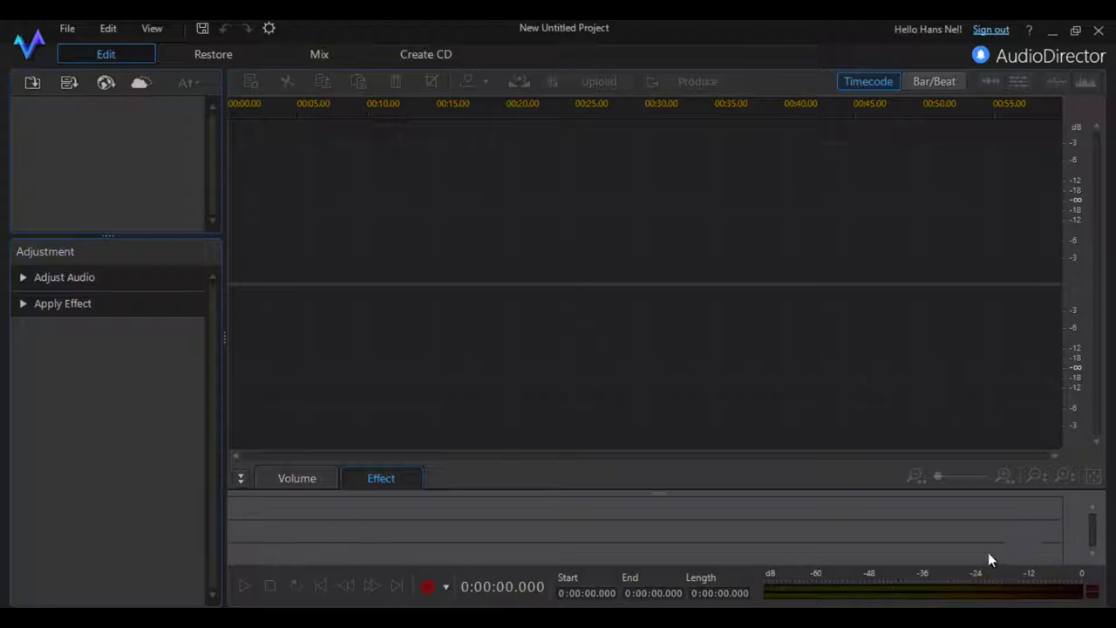
- Compare the Volume and Effect views beneath the waveform, and collapse and restore that lower area
{"action": "left_click", "coordinate": [297, 482]}
{"action": "left_click", "coordinate": [388, 480]}
{"action": "left_click", "coordinate": [314, 483]}
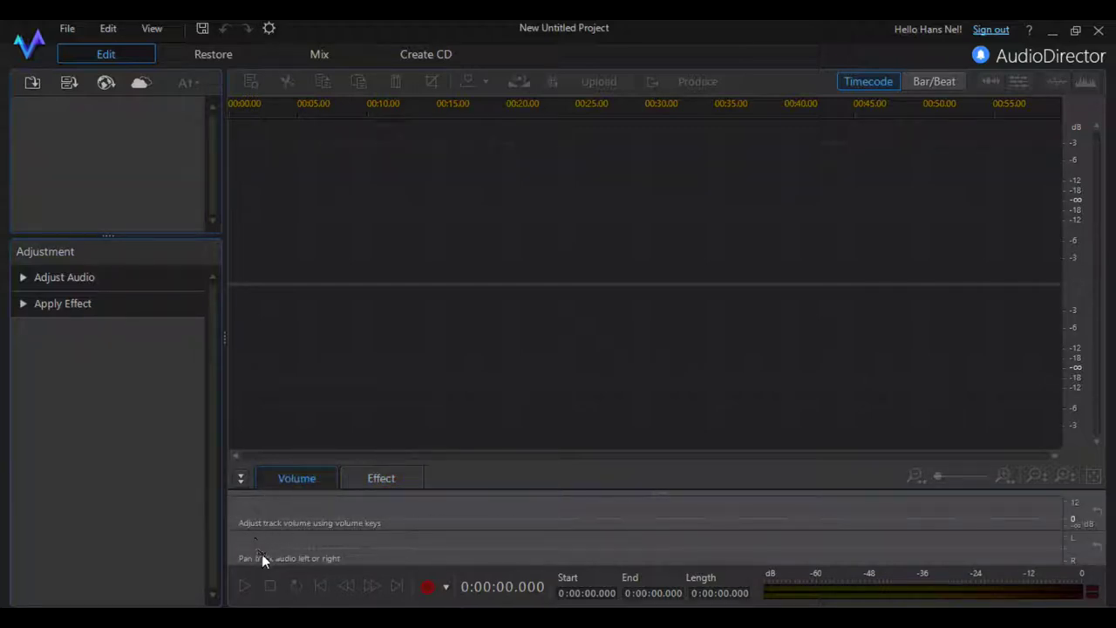
{"action": "left_click", "coordinate": [378, 478]}
{"action": "left_click", "coordinate": [295, 478]}
{"action": "left_click", "coordinate": [242, 479]}
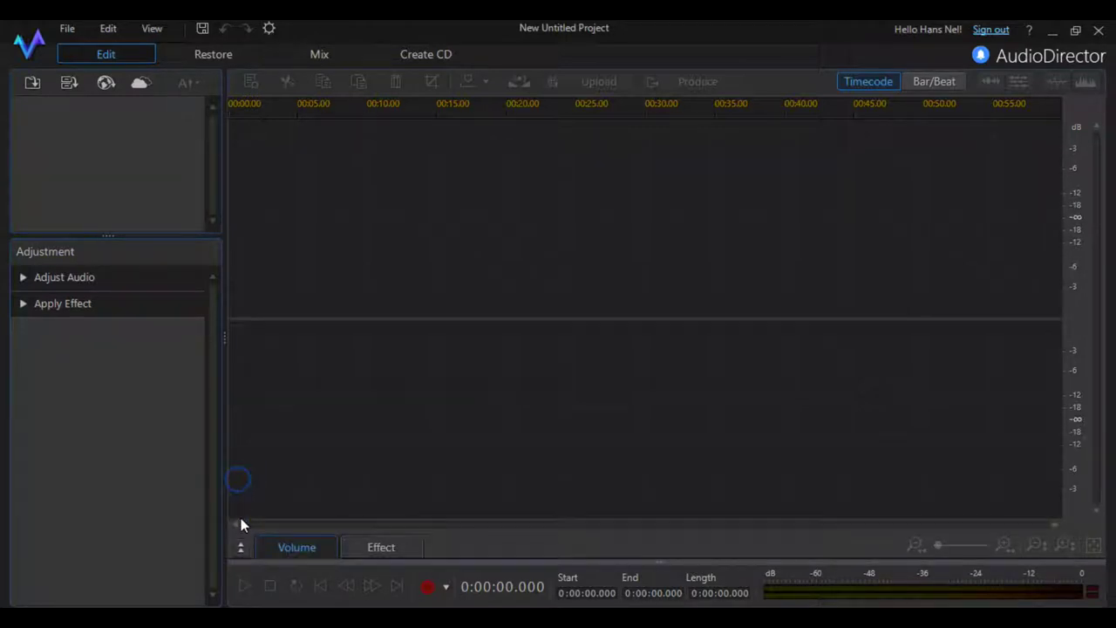
{"action": "left_click", "coordinate": [242, 548]}
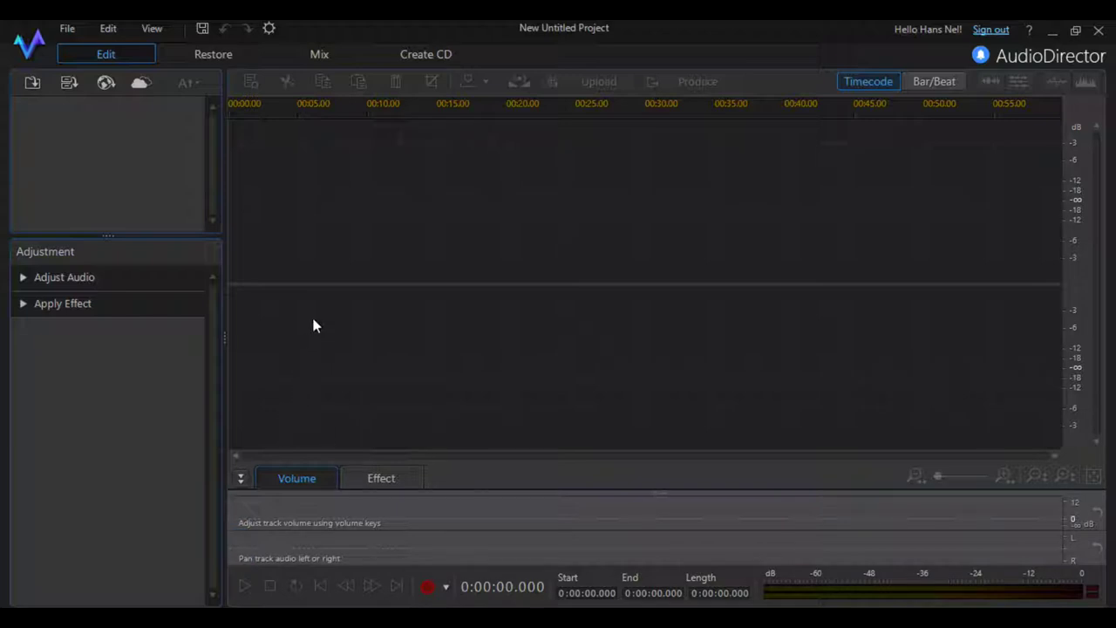
- View the Restore workspace's repair tools, and set the Master Track volume to 3 dB in the Mix workspace
{"action": "left_click", "coordinate": [212, 55]}
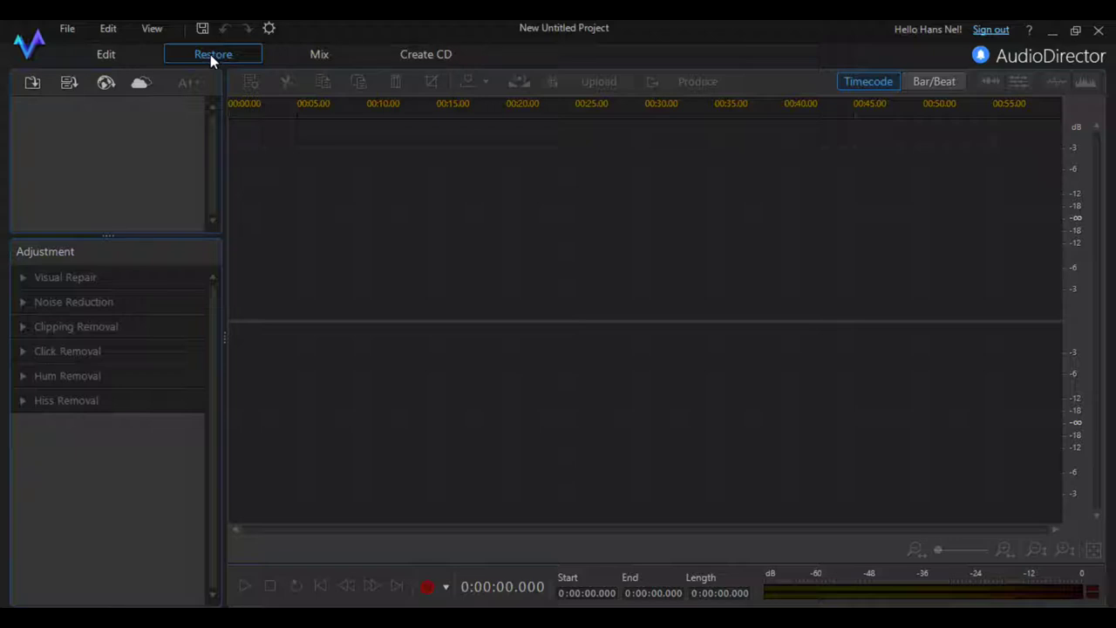
{"action": "left_click", "coordinate": [318, 55]}
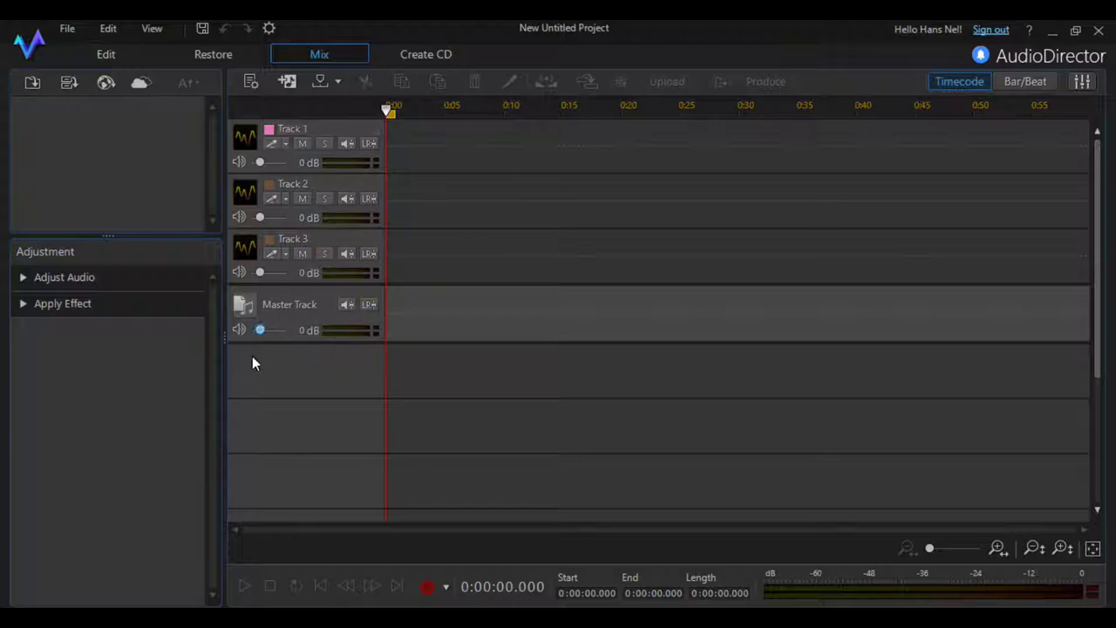
{"action": "left_click_drag", "start_coordinate": [260, 330], "coordinate": [273, 330]}
{"action": "left_click_drag", "start_coordinate": [273, 330], "coordinate": [258, 335]}
{"action": "left_click_drag", "start_coordinate": [256, 329], "coordinate": [252, 330]}
{"action": "left_click_drag", "start_coordinate": [262, 330], "coordinate": [261, 330]}
{"action": "left_click_drag", "start_coordinate": [261, 332], "coordinate": [264, 333]}
- Zoom the Mix timeline in and back out horizontally, and enlarge the tracks' vertical height
{"action": "left_click", "coordinate": [997, 549]}
{"action": "left_click", "coordinate": [997, 550]}
{"action": "left_click", "coordinate": [997, 549]}
{"action": "left_click", "coordinate": [997, 549]}
{"action": "left_click", "coordinate": [997, 549]}
{"action": "left_click", "coordinate": [910, 547]}
{"action": "left_click", "coordinate": [910, 547]}
{"action": "left_click", "coordinate": [910, 547]}
{"action": "left_click", "coordinate": [910, 547]}
{"action": "left_click", "coordinate": [1064, 547]}
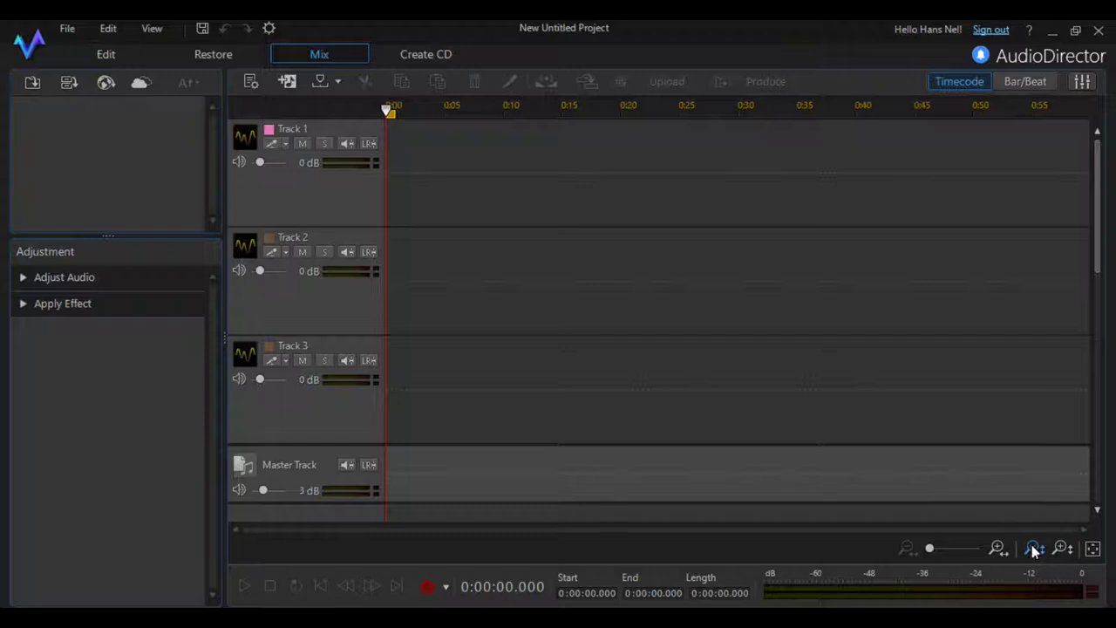
- Compare the compact and enlarged track heights with vertical zoom, and fit the compact tracks' timeline to the window
{"action": "left_click", "coordinate": [1034, 547]}
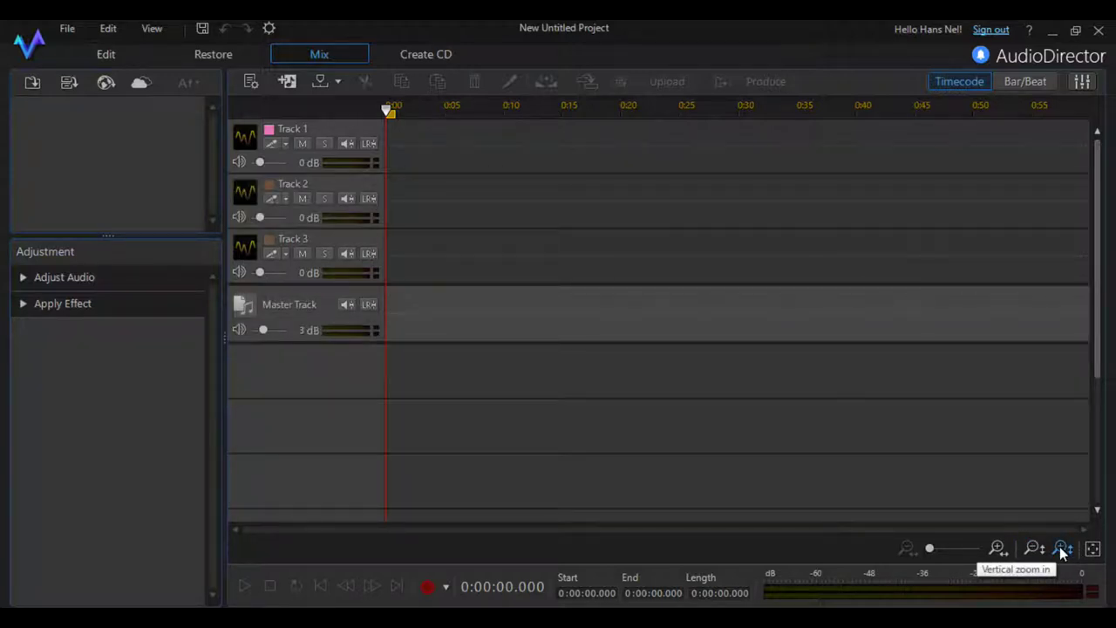
{"action": "left_click", "coordinate": [1062, 548]}
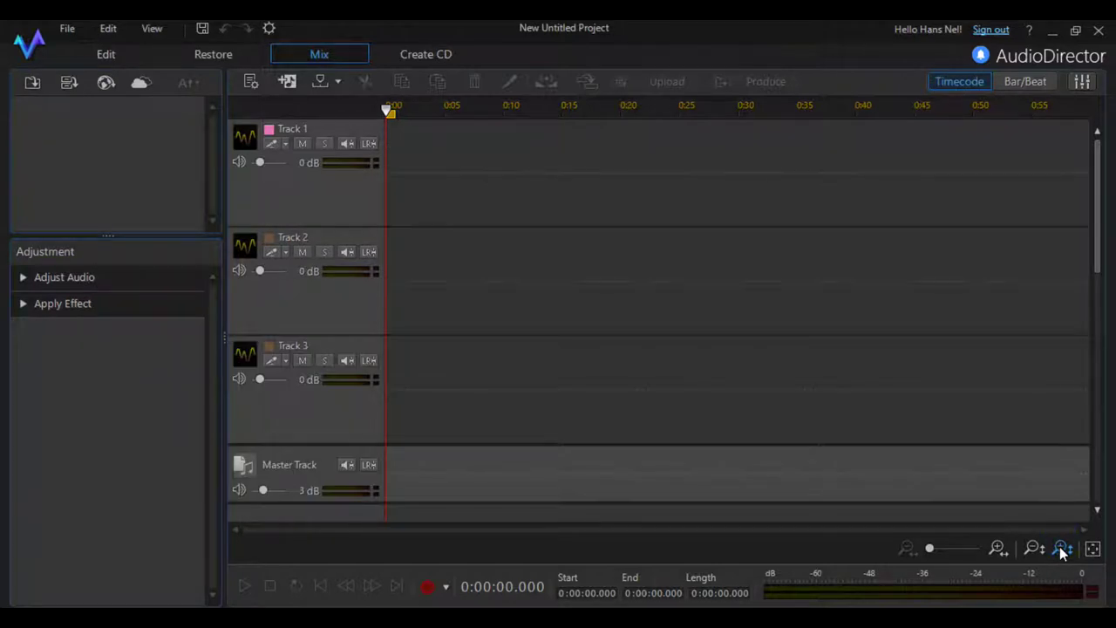
{"action": "left_click", "coordinate": [1062, 549]}
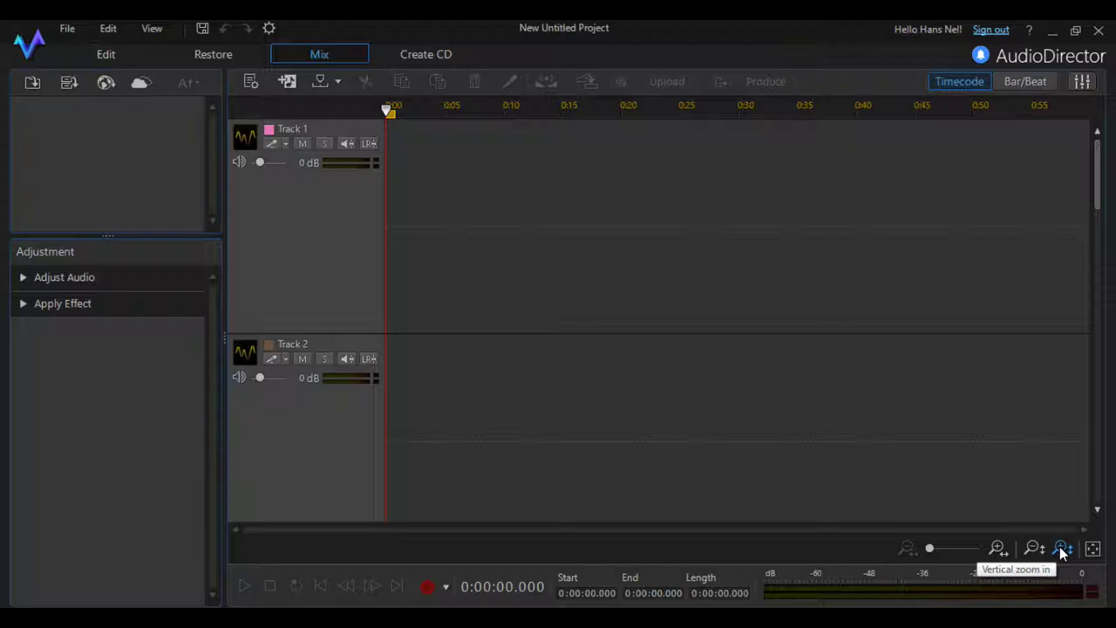
{"action": "left_click", "coordinate": [1035, 547]}
{"action": "left_click", "coordinate": [1034, 548]}
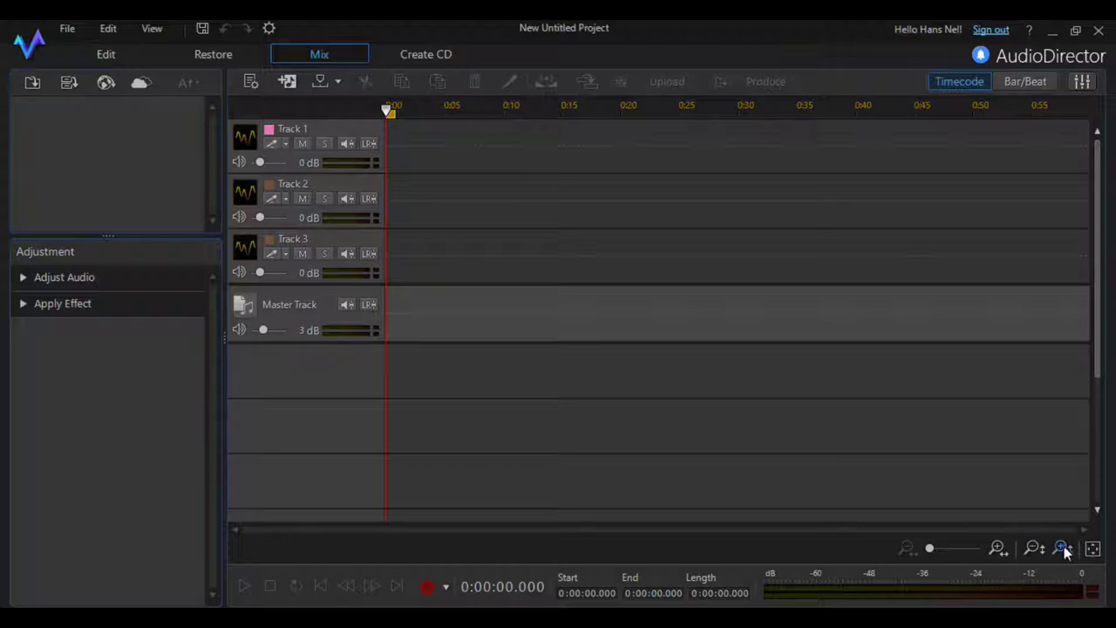
{"action": "left_click", "coordinate": [1063, 549]}
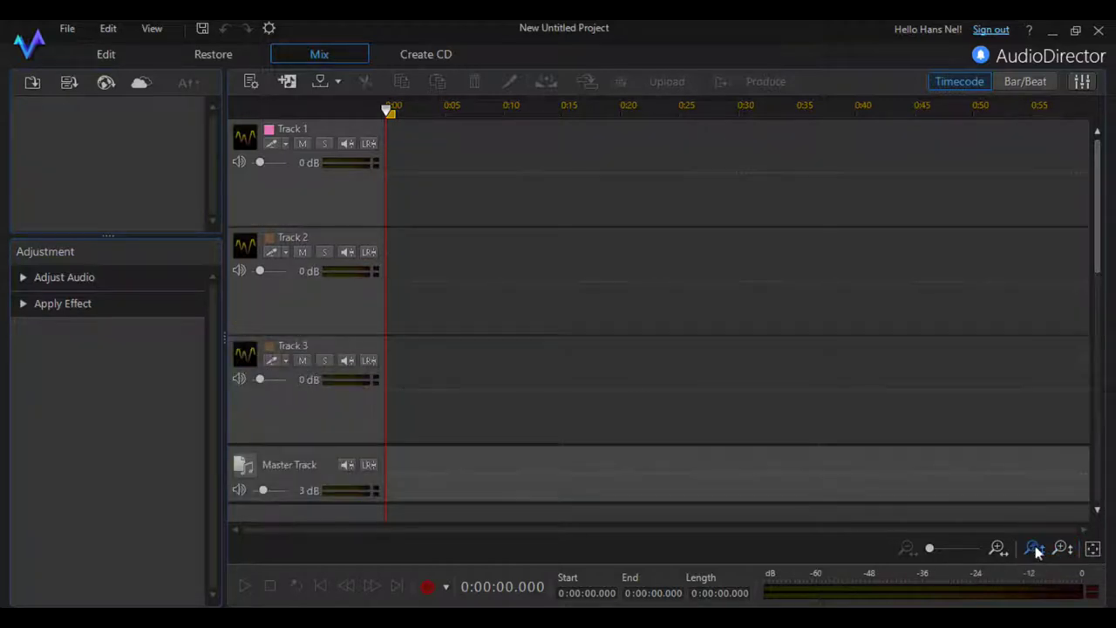
{"action": "left_click", "coordinate": [1034, 547]}
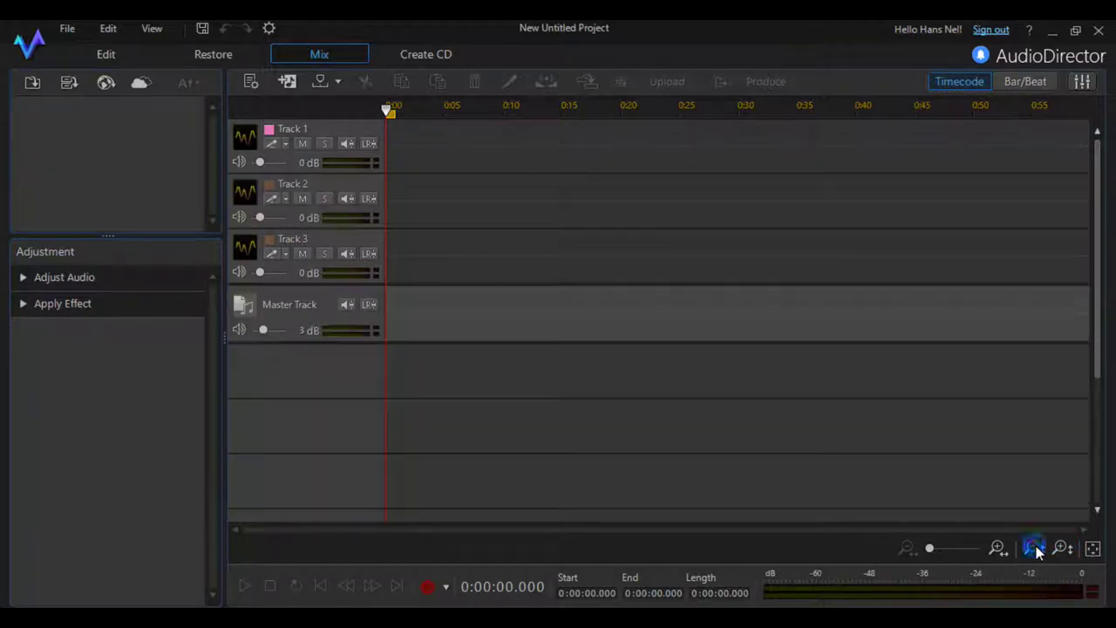
{"action": "left_click", "coordinate": [1095, 552]}
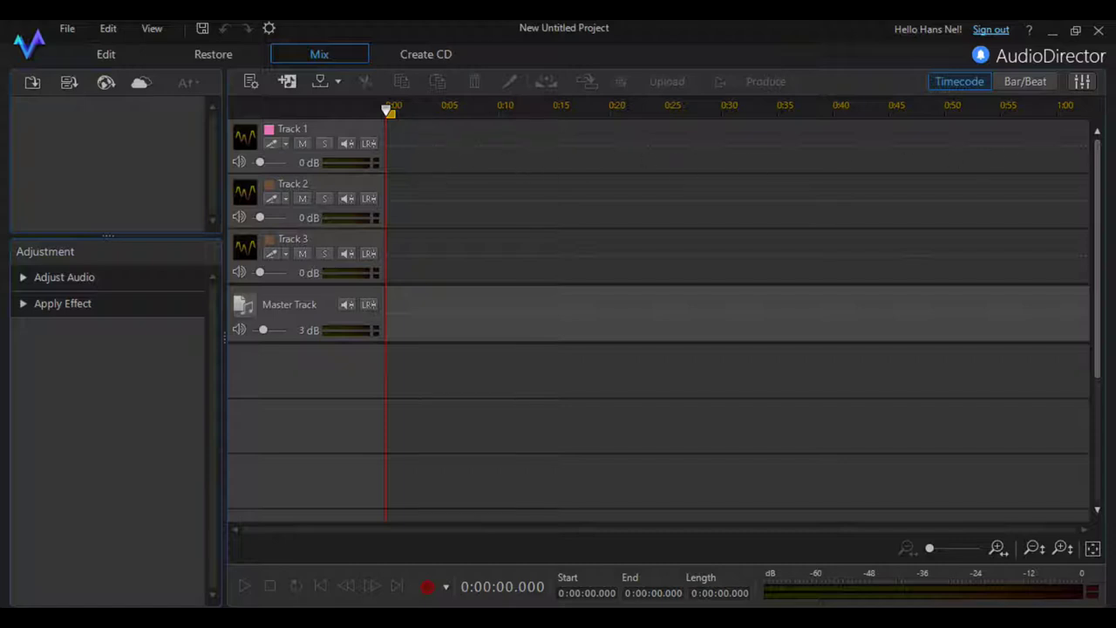
- Scrub the playhead along the empty Mix timeline and return it to 0:00
{"action": "left_click_drag", "start_coordinate": [387, 108], "coordinate": [567, 110]}
{"action": "left_click_drag", "start_coordinate": [503, 92], "coordinate": [337, 88]}
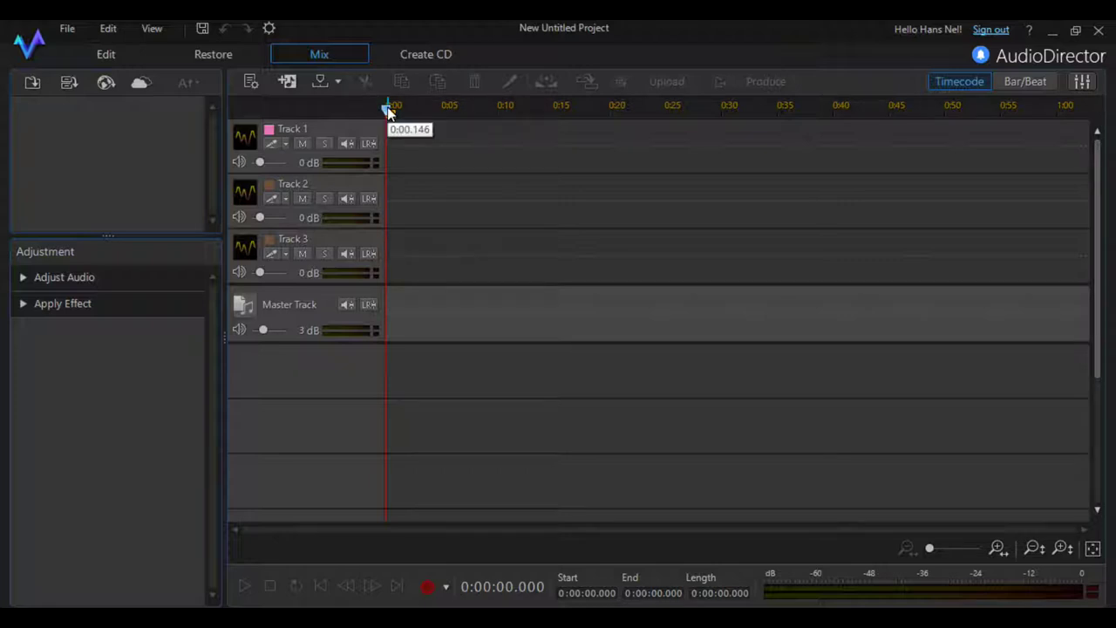
{"action": "mouse_move", "coordinate": [389, 116]}
{"action": "left_mouse_down"}
{"action": "mouse_move", "coordinate": [419, 113]}
{"action": "mouse_move", "coordinate": [407, 113]}
{"action": "left_mouse_up"}
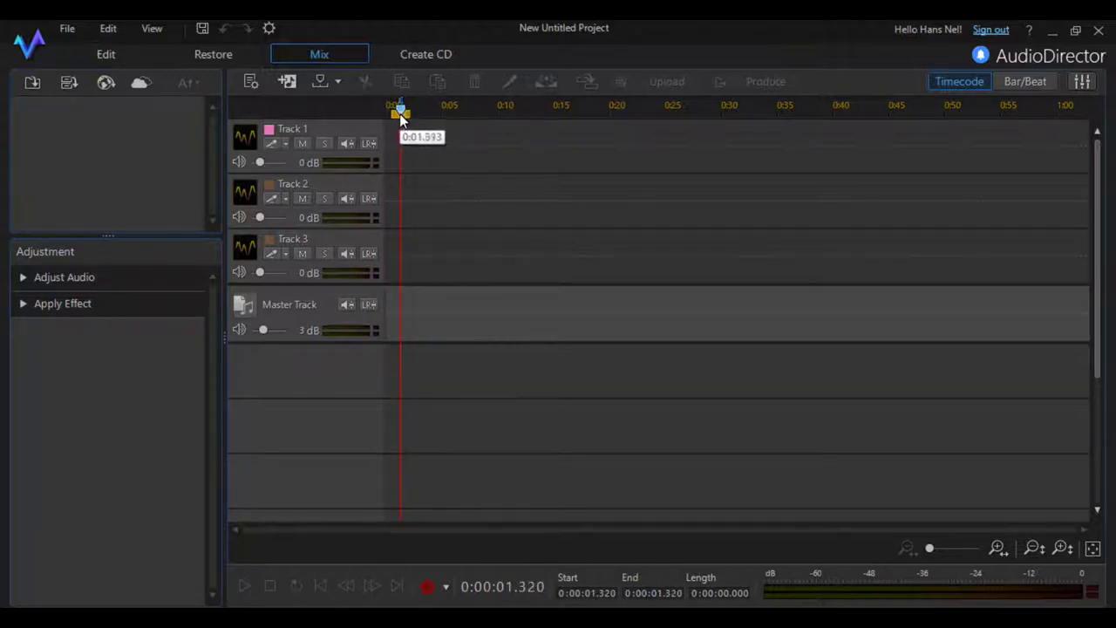
{"action": "mouse_move", "coordinate": [399, 111]}
{"action": "left_mouse_down"}
{"action": "mouse_move", "coordinate": [655, 111]}
{"action": "mouse_move", "coordinate": [380, 95]}
{"action": "left_mouse_up"}
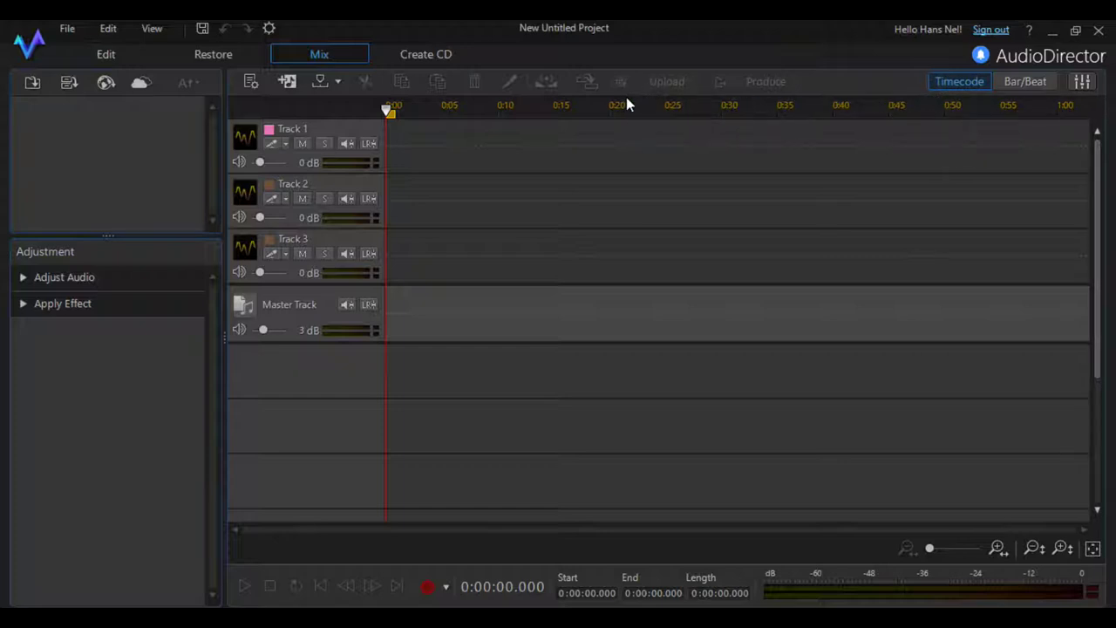
- Add a timeline marker at 0:00:20.095 with the description "Action Starts"
{"action": "left_click", "coordinate": [338, 83]}
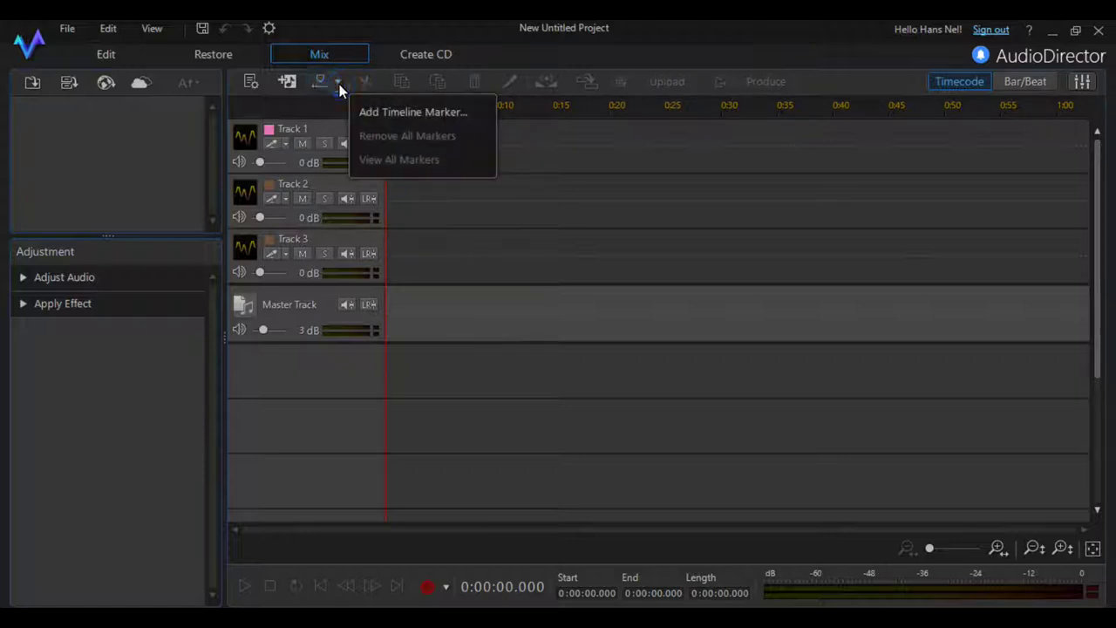
{"action": "left_click", "coordinate": [498, 48]}
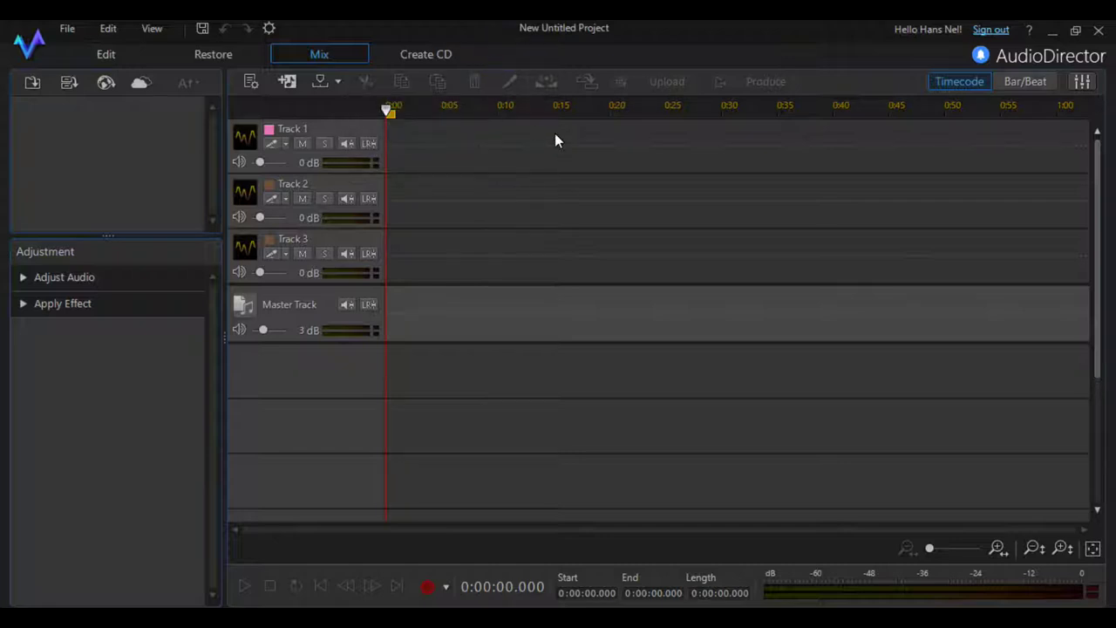
{"action": "left_click", "coordinate": [613, 109]}
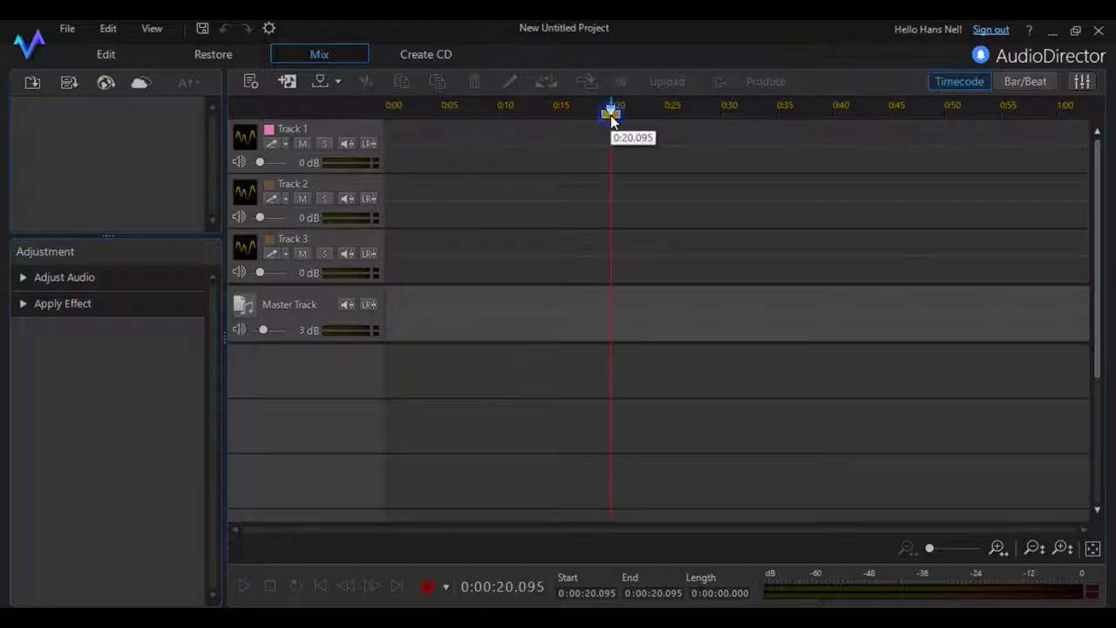
{"action": "left_click", "coordinate": [337, 83]}
{"action": "left_click", "coordinate": [375, 117]}
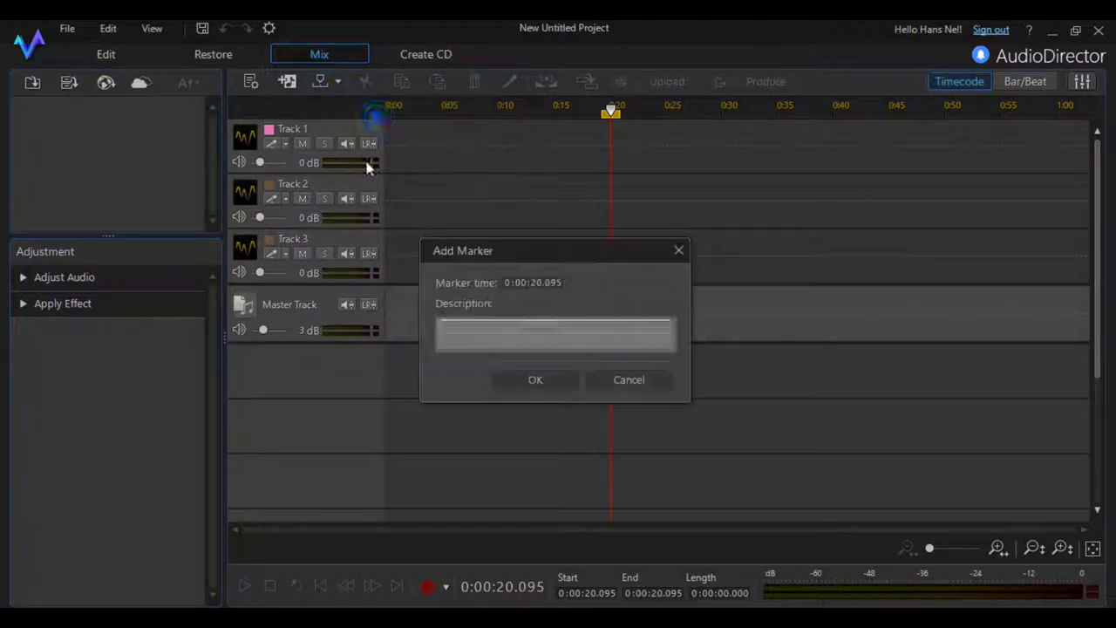
{"action": "left_click", "coordinate": [456, 330]}
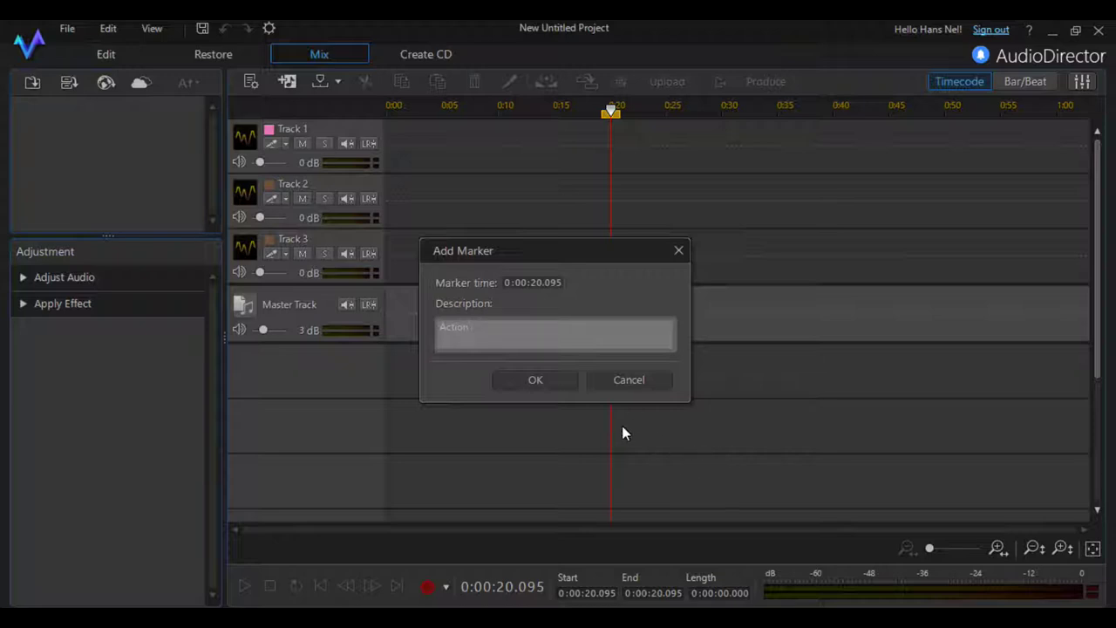
{"action": "type", "text": "Starts"}
{"action": "left_click", "coordinate": [552, 382]}
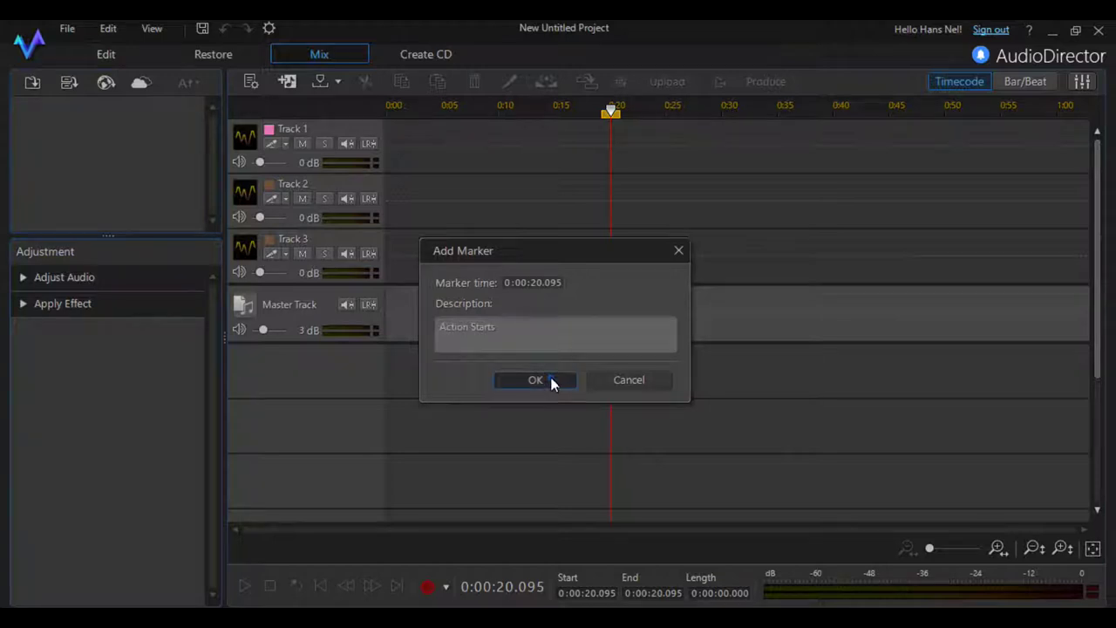
- Move the playhead to about 0:25, and use the marker list to jump to the "Action Starts" marker
{"action": "mouse_move", "coordinate": [612, 115]}
{"action": "left_mouse_down"}
{"action": "mouse_move", "coordinate": [669, 121]}
{"action": "mouse_move", "coordinate": [664, 129]}
{"action": "left_mouse_up"}
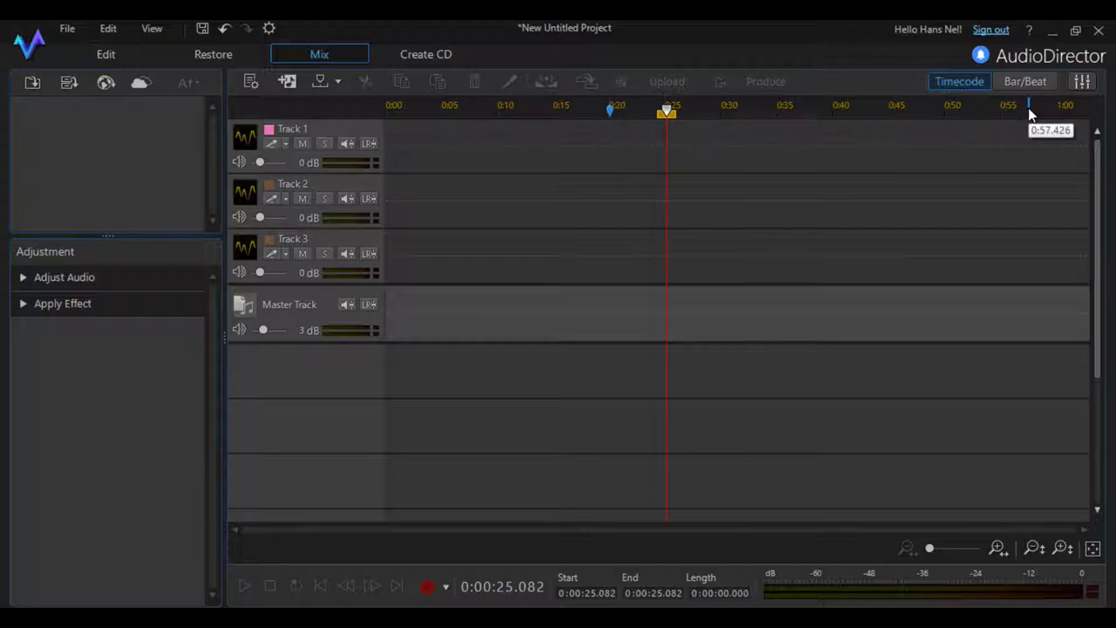
{"action": "left_click", "coordinate": [339, 83]}
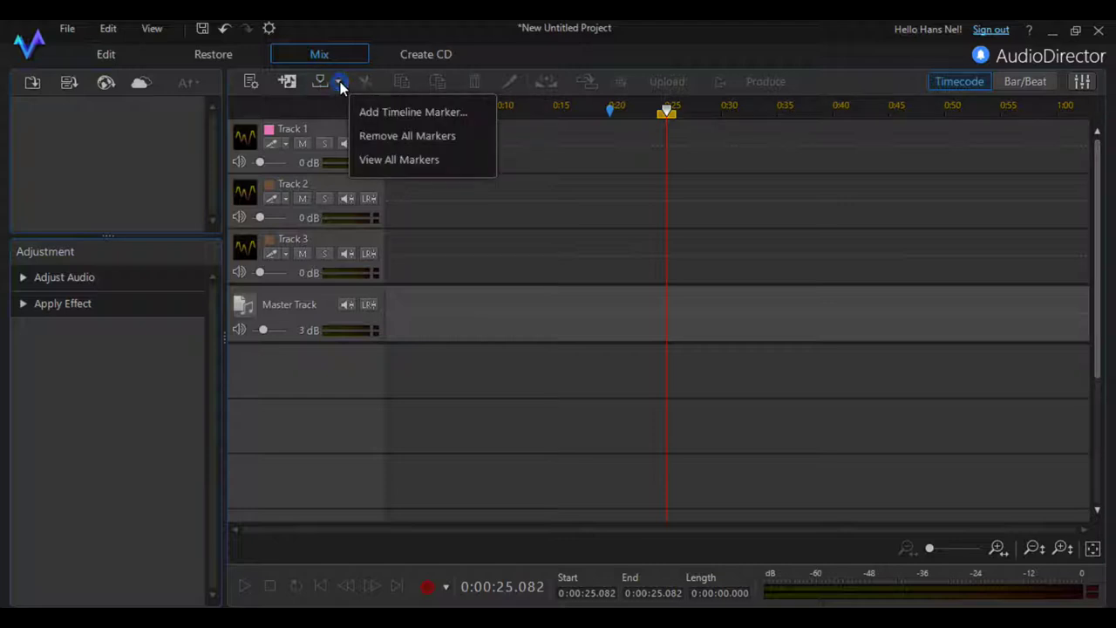
{"action": "left_click", "coordinate": [393, 161]}
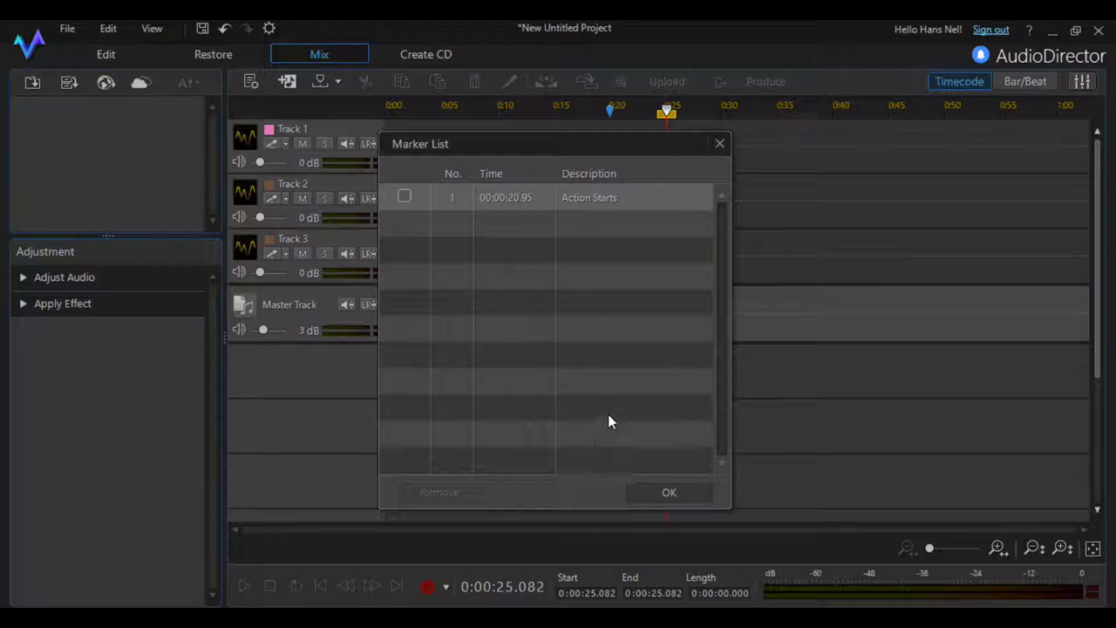
{"action": "left_click", "coordinate": [589, 225]}
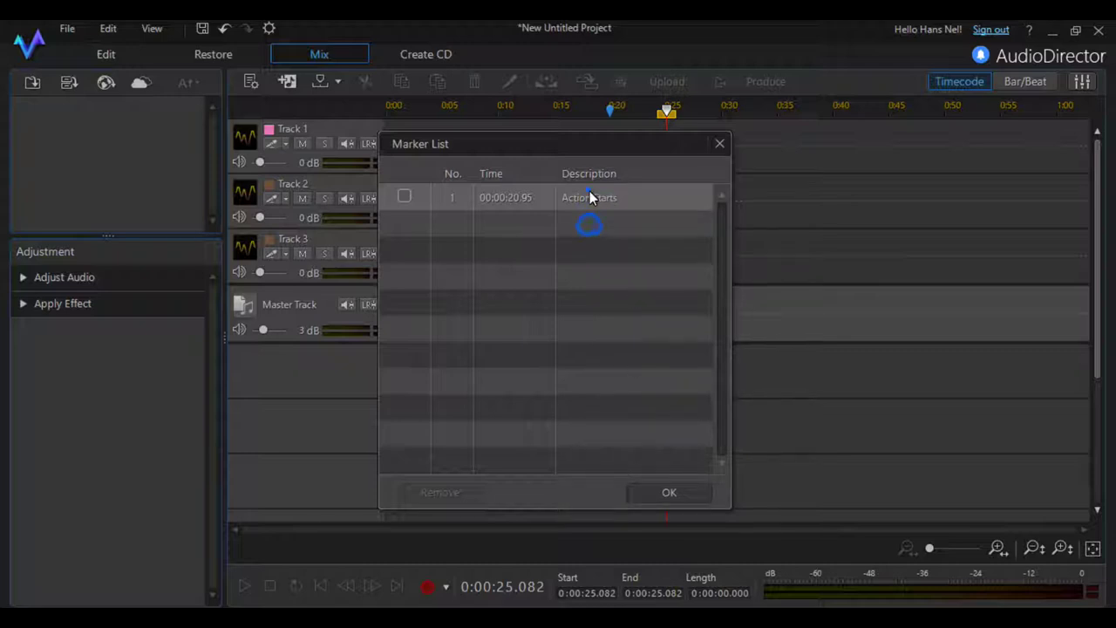
{"action": "left_click", "coordinate": [652, 488]}
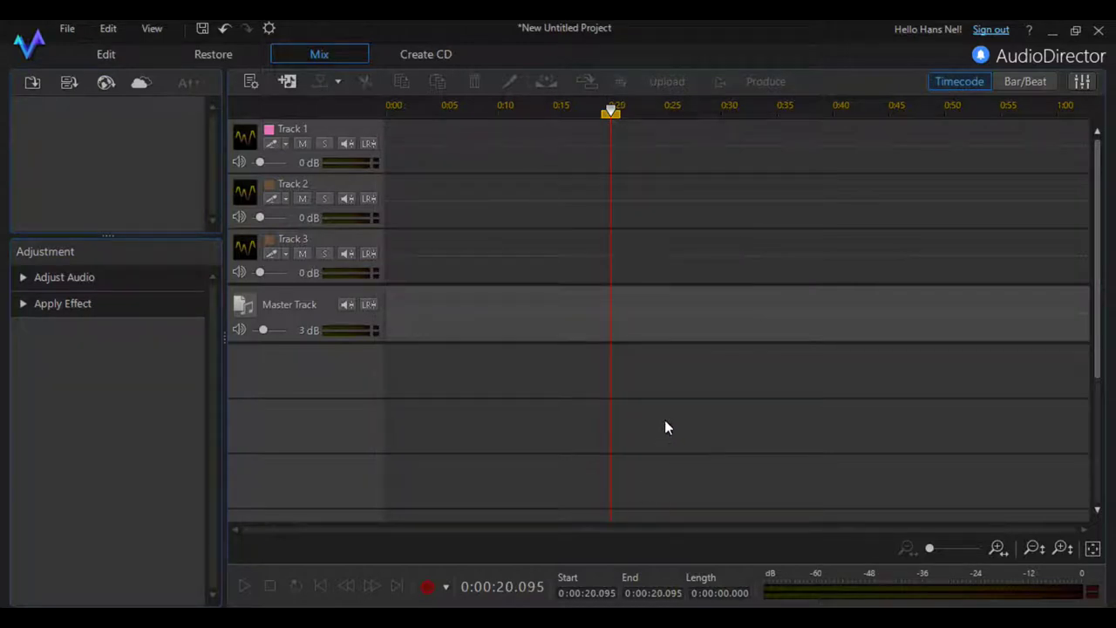
- Move the playhead off the marker to about 0:12, remove all timeline markers, and return the playhead to 0:00
{"action": "left_click_drag", "start_coordinate": [611, 111], "coordinate": [524, 118]}
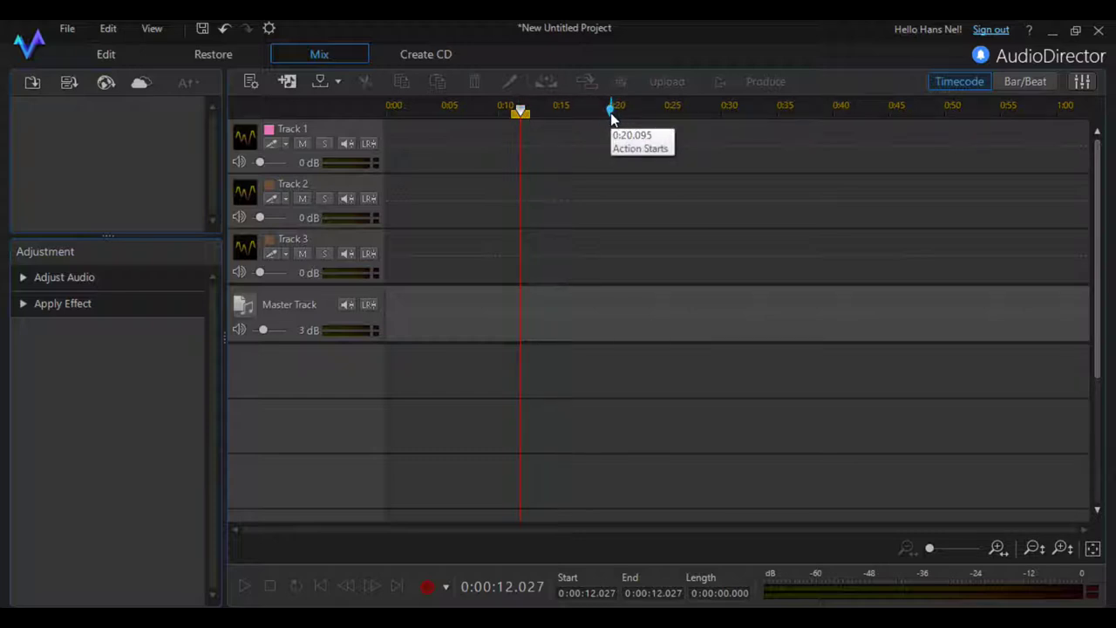
{"action": "left_click", "coordinate": [338, 82]}
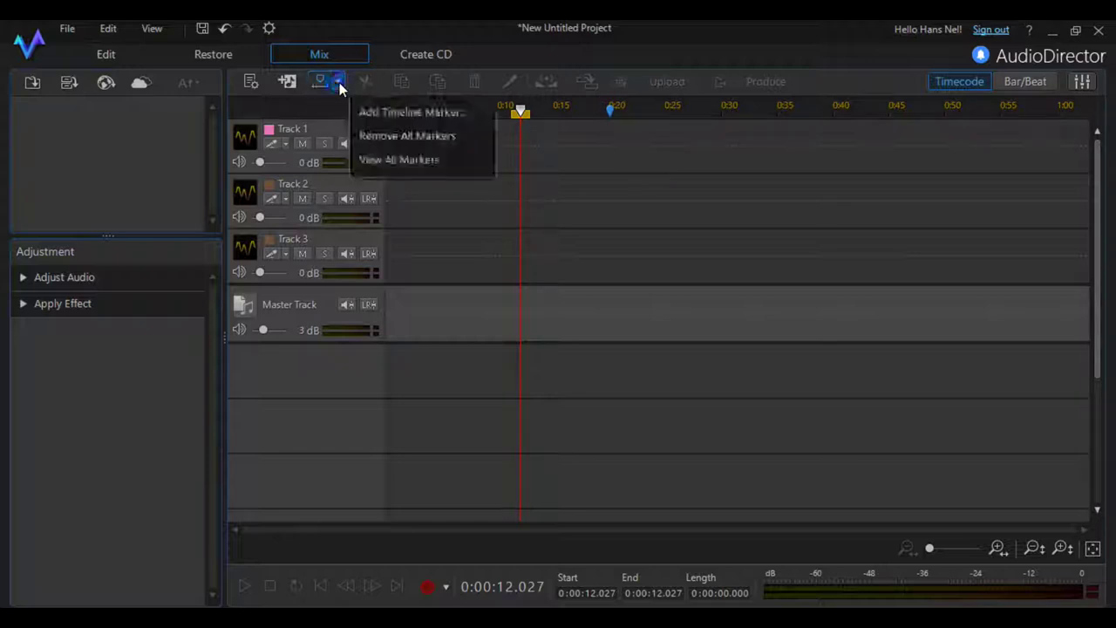
{"action": "left_click", "coordinate": [381, 138]}
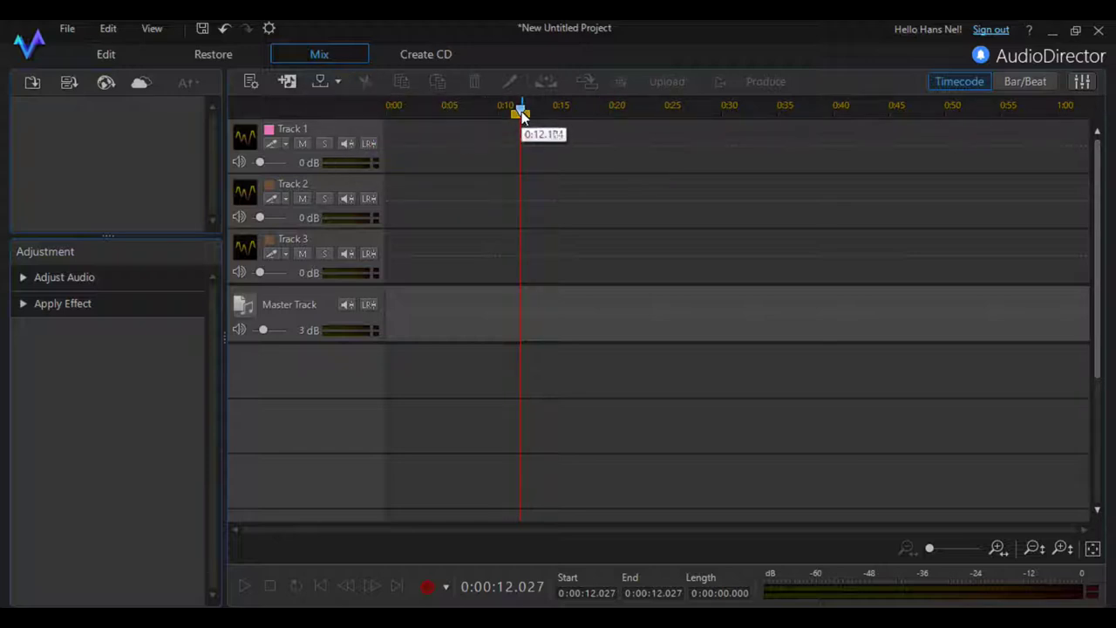
{"action": "left_click_drag", "start_coordinate": [521, 114], "coordinate": [374, 112]}
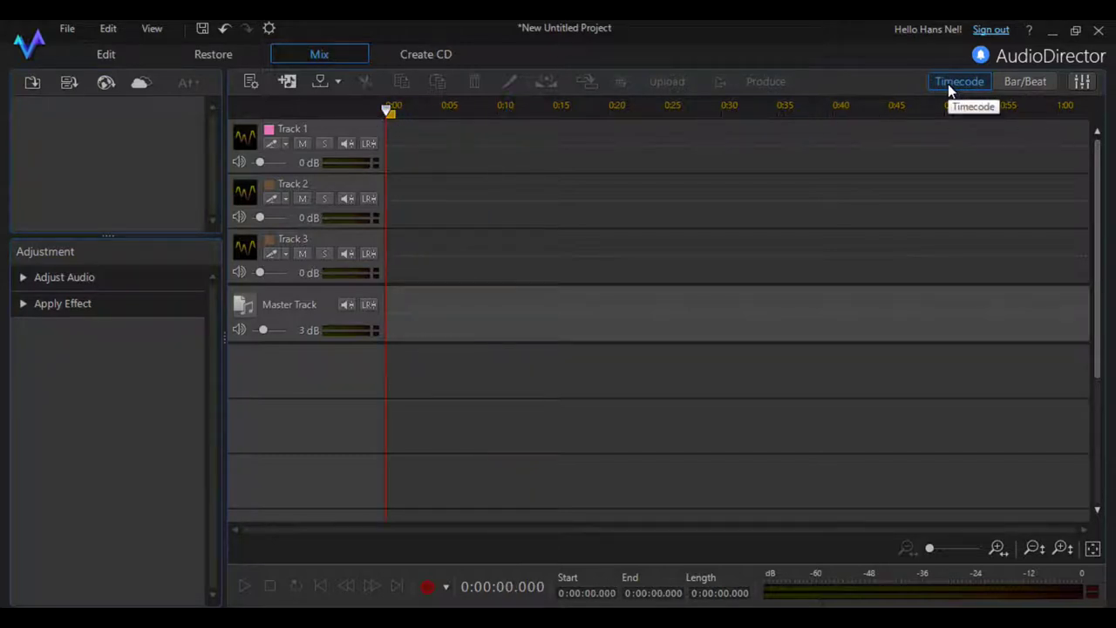
- Try tap tempo detection with the Bar/Beat ruler, cancel it, and switch the ruler back to Timecode
{"action": "left_click", "coordinate": [1012, 80]}
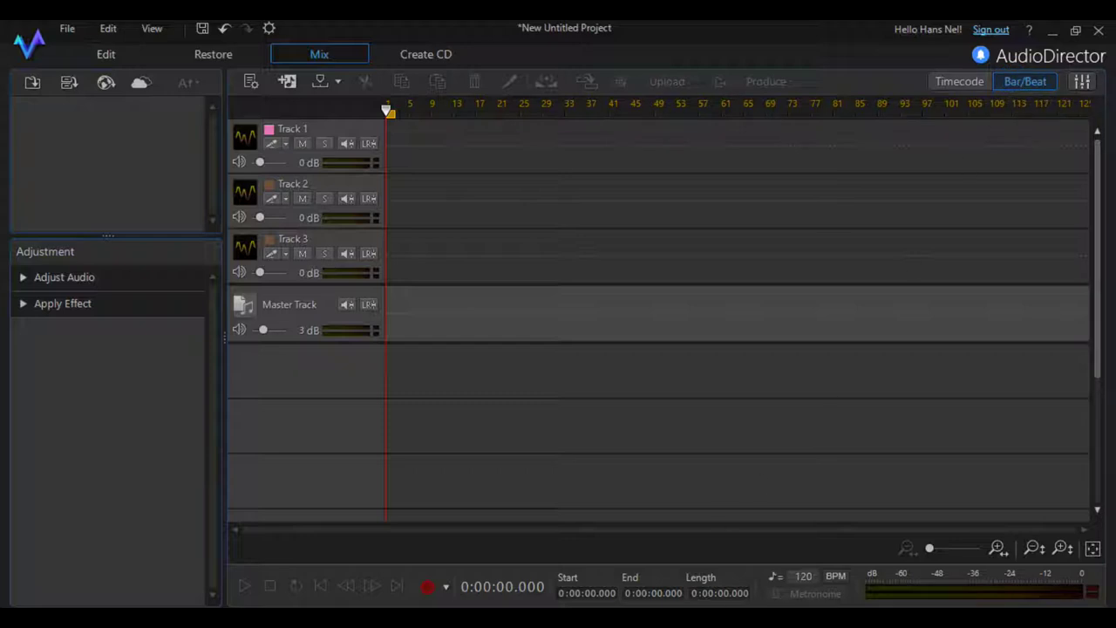
{"action": "left_click", "coordinate": [833, 578]}
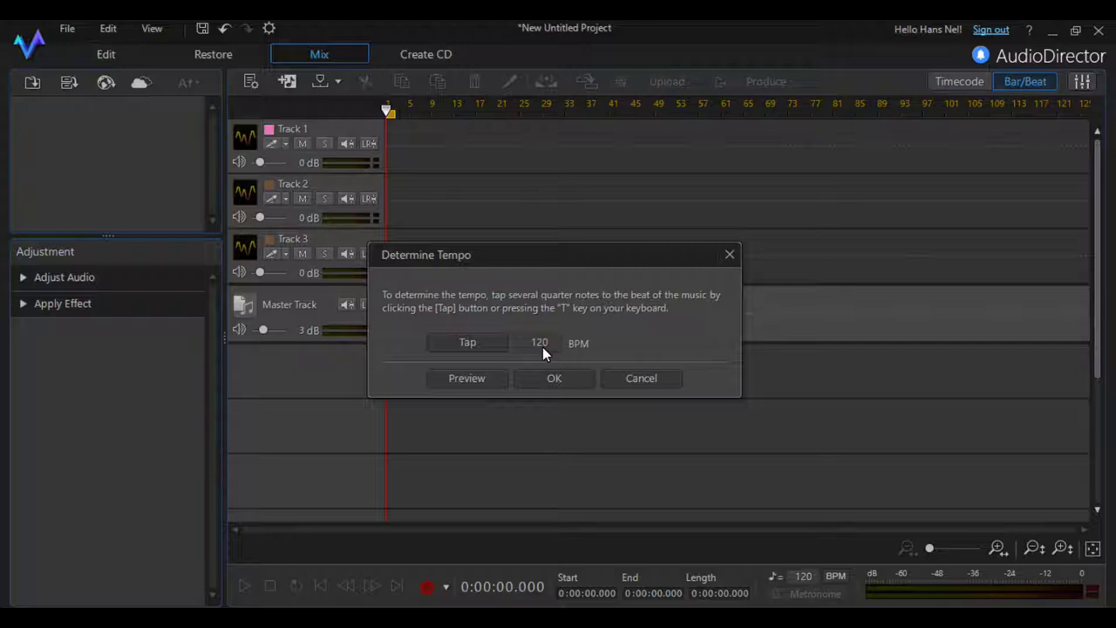
{"action": "left_click", "coordinate": [489, 341]}
{"action": "left_click", "coordinate": [639, 377]}
{"action": "left_click", "coordinate": [639, 378]}
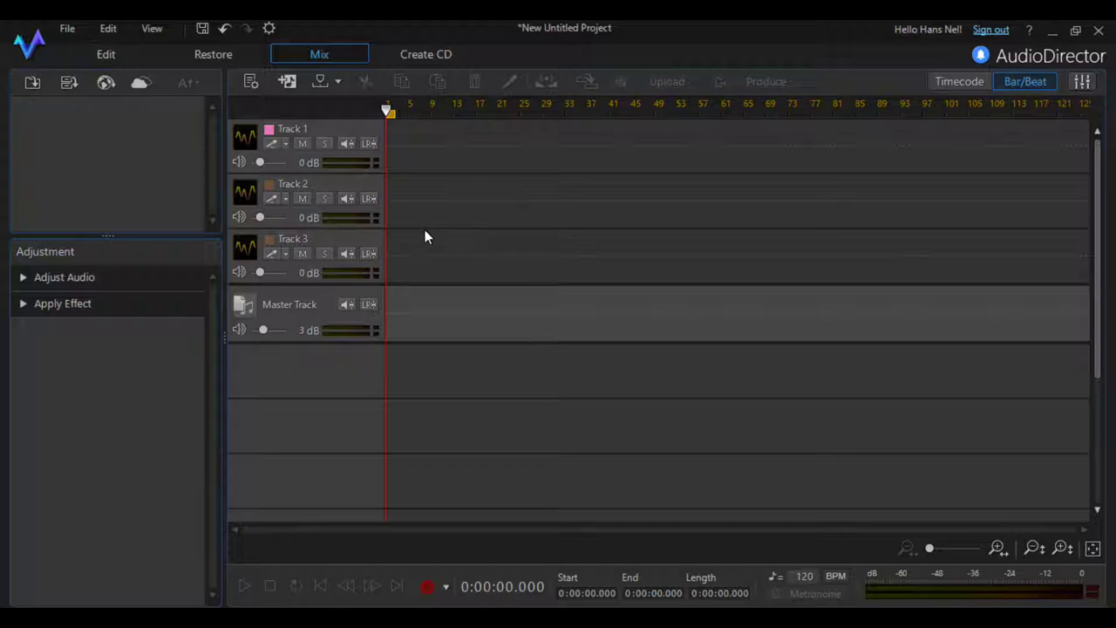
{"action": "left_click", "coordinate": [958, 80]}
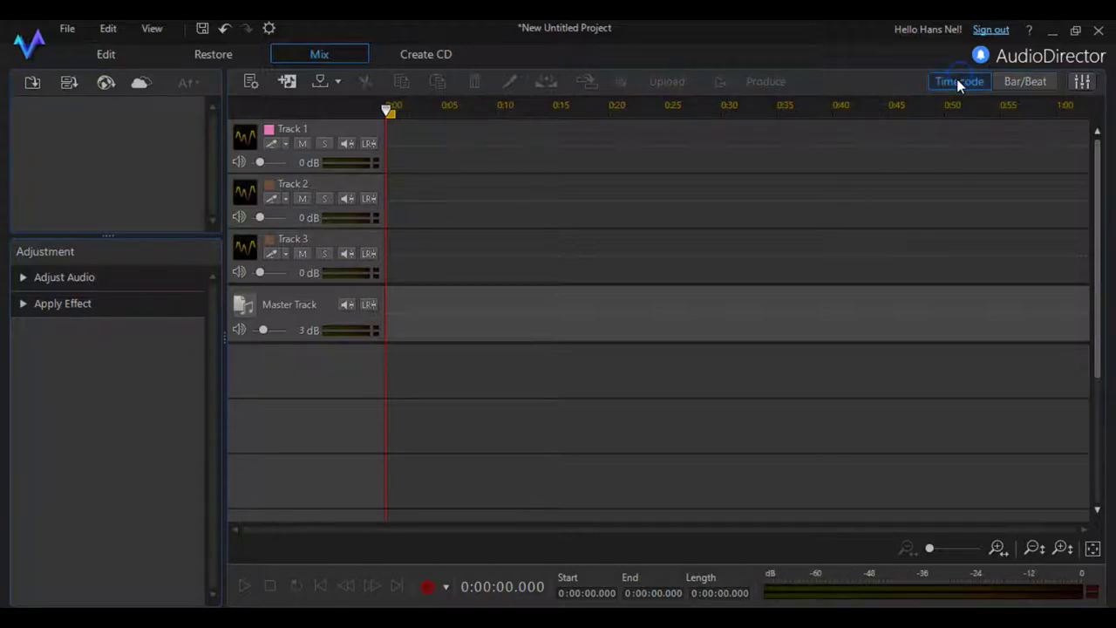
- Show the audio mixer, raise the Master Track fader to 5 dB, and hide the mixer
{"action": "left_click", "coordinate": [1084, 81]}
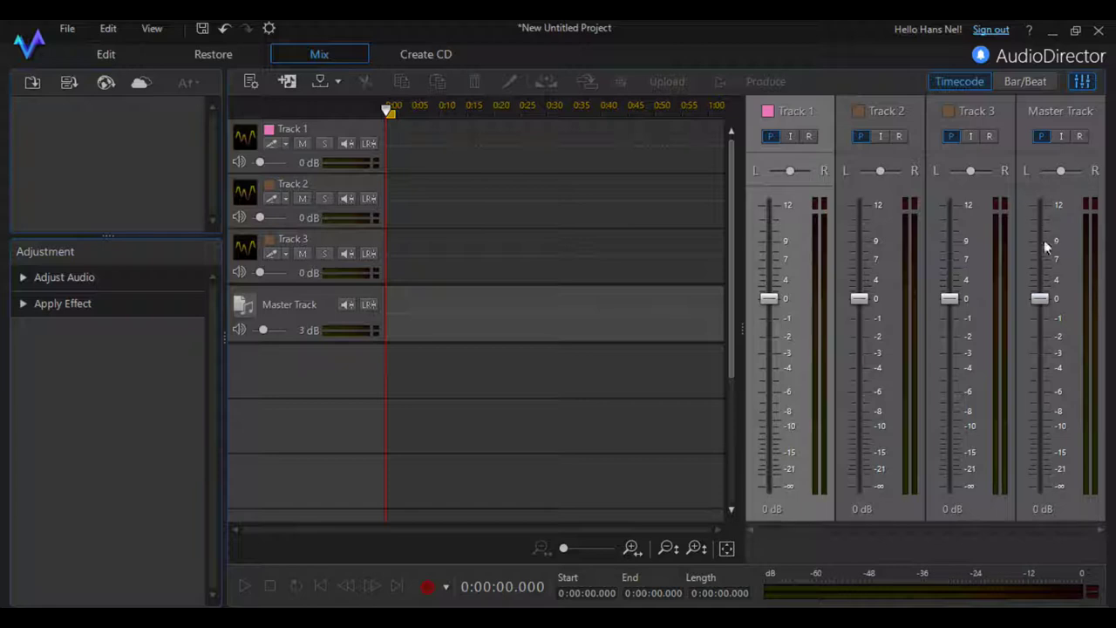
{"action": "left_click_drag", "start_coordinate": [1039, 301], "coordinate": [1039, 277]}
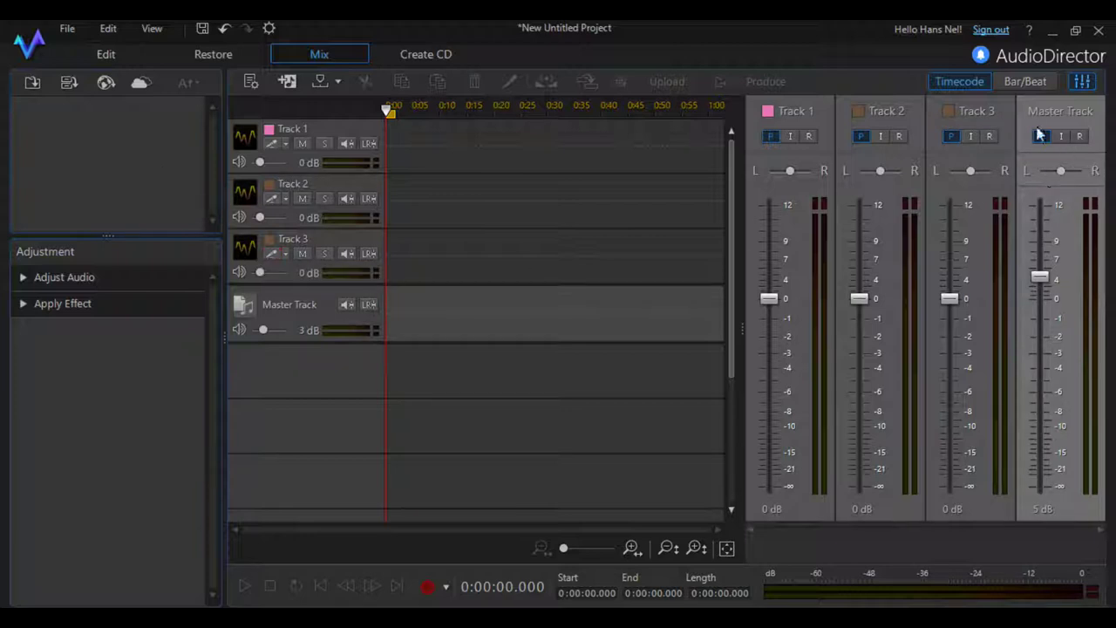
{"action": "left_click", "coordinate": [1082, 82]}
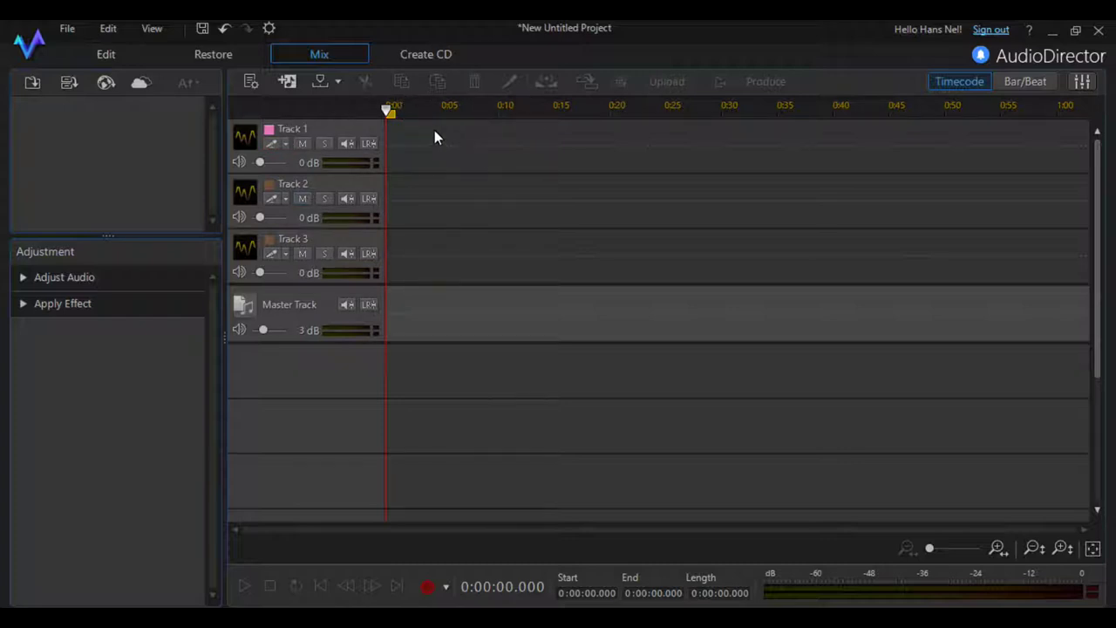
- Review the Edit and Restore workspaces once more and return to the Mix workspace
{"action": "left_click", "coordinate": [106, 56]}
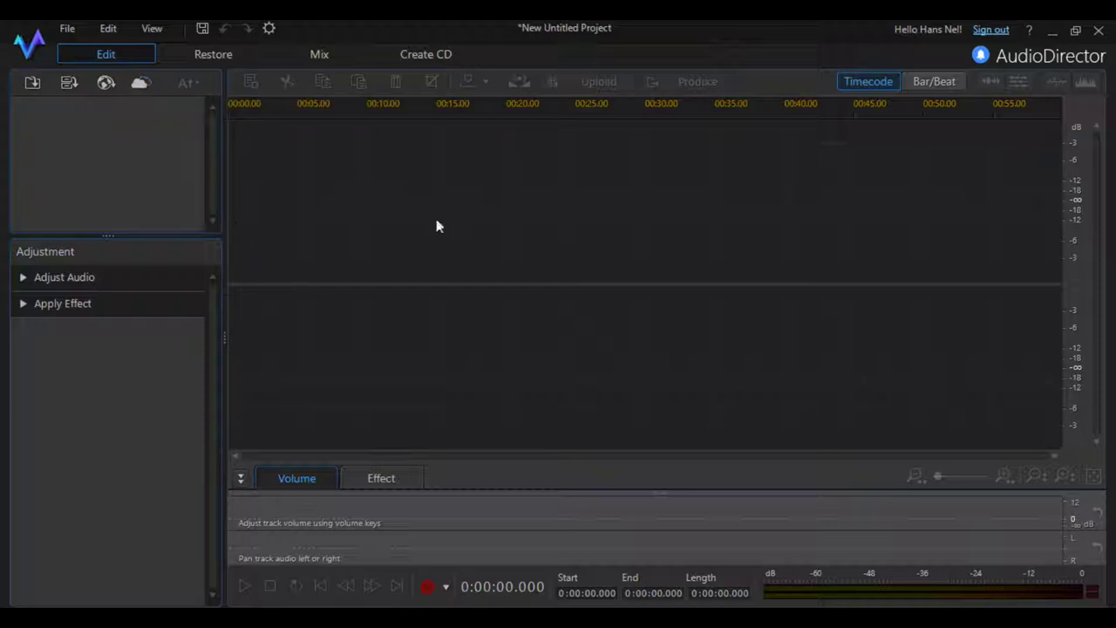
{"action": "left_click", "coordinate": [211, 53]}
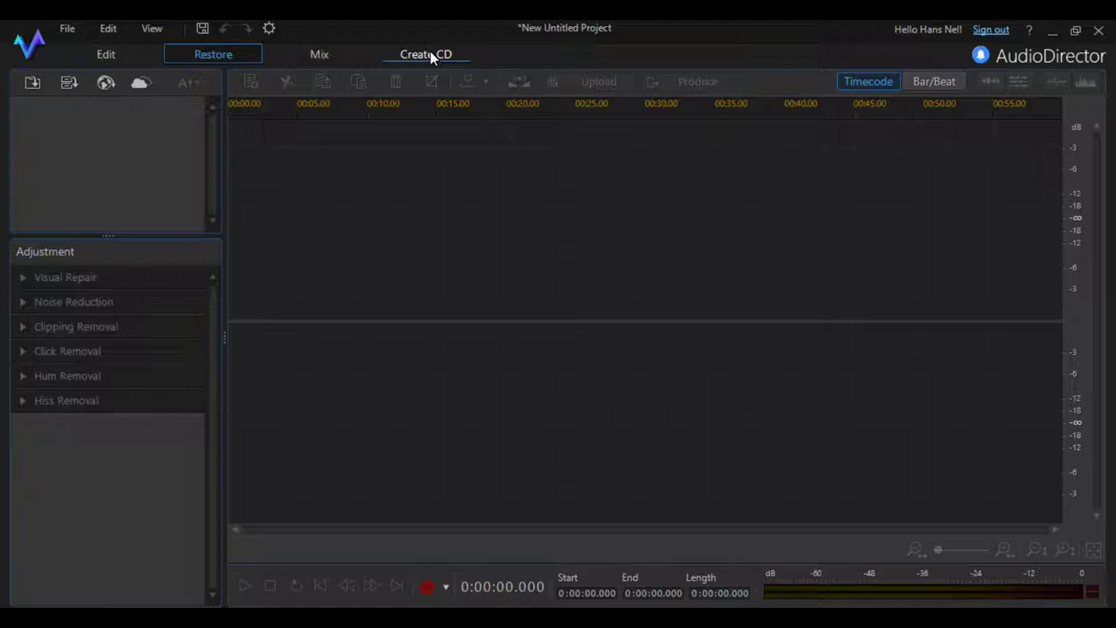
{"action": "left_click", "coordinate": [317, 54]}
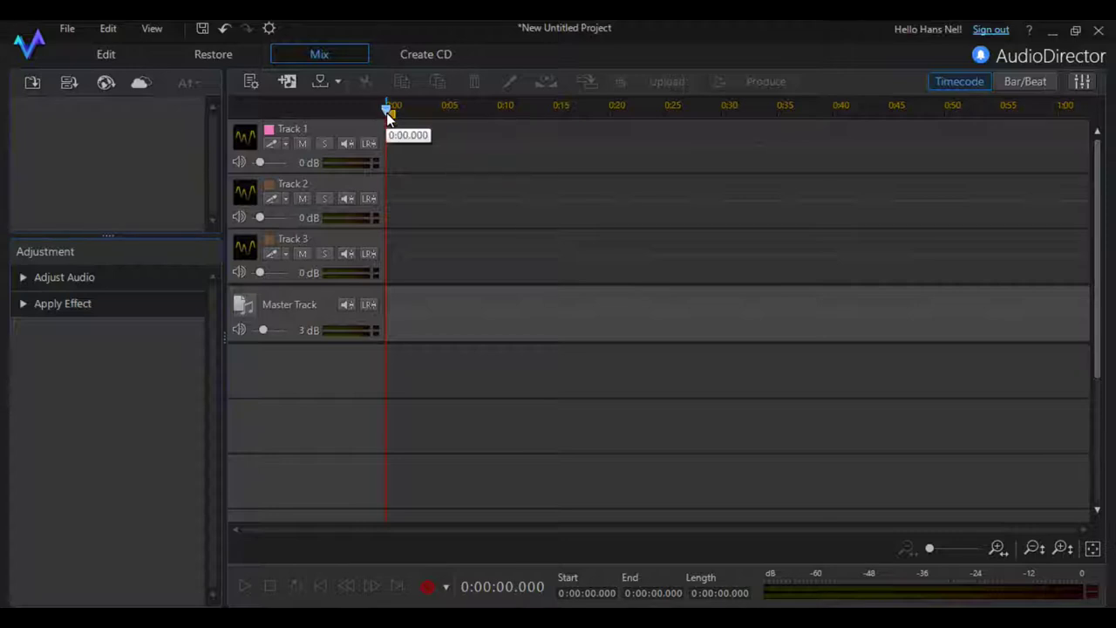
{"action": "mouse_move", "coordinate": [386, 111]}
{"action": "left_mouse_down"}
{"action": "mouse_move", "coordinate": [528, 150]}
{"action": "mouse_move", "coordinate": [511, 110]}
{"action": "mouse_move", "coordinate": [374, 114]}
{"action": "left_mouse_up"}
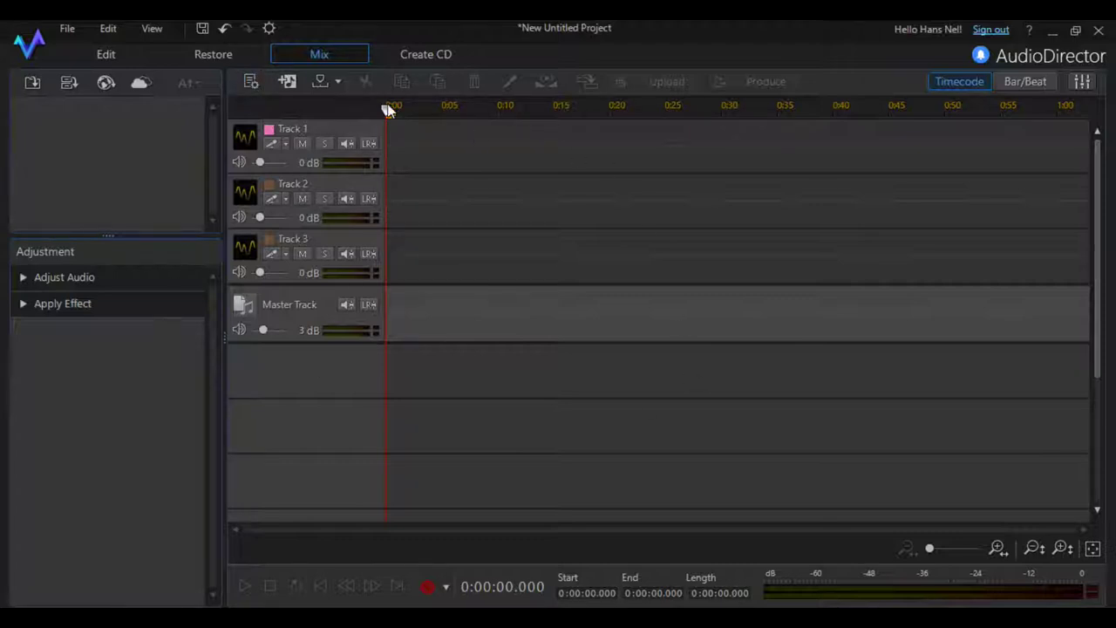
{"action": "right_click", "coordinate": [433, 379]}
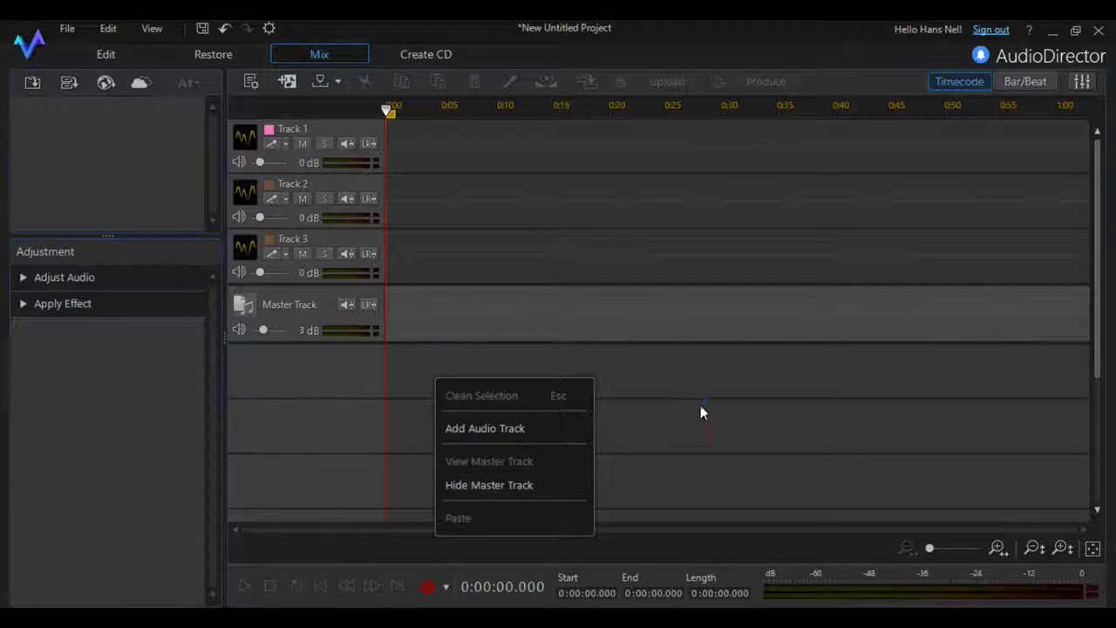
{"action": "left_click", "coordinate": [702, 405]}
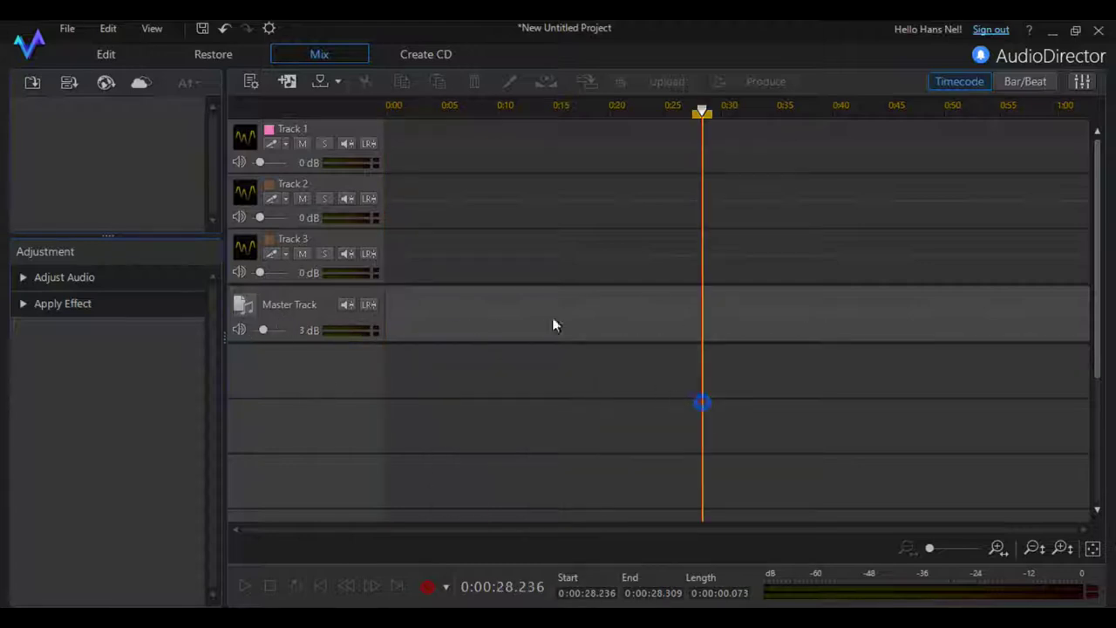
{"action": "left_click", "coordinate": [340, 87]}
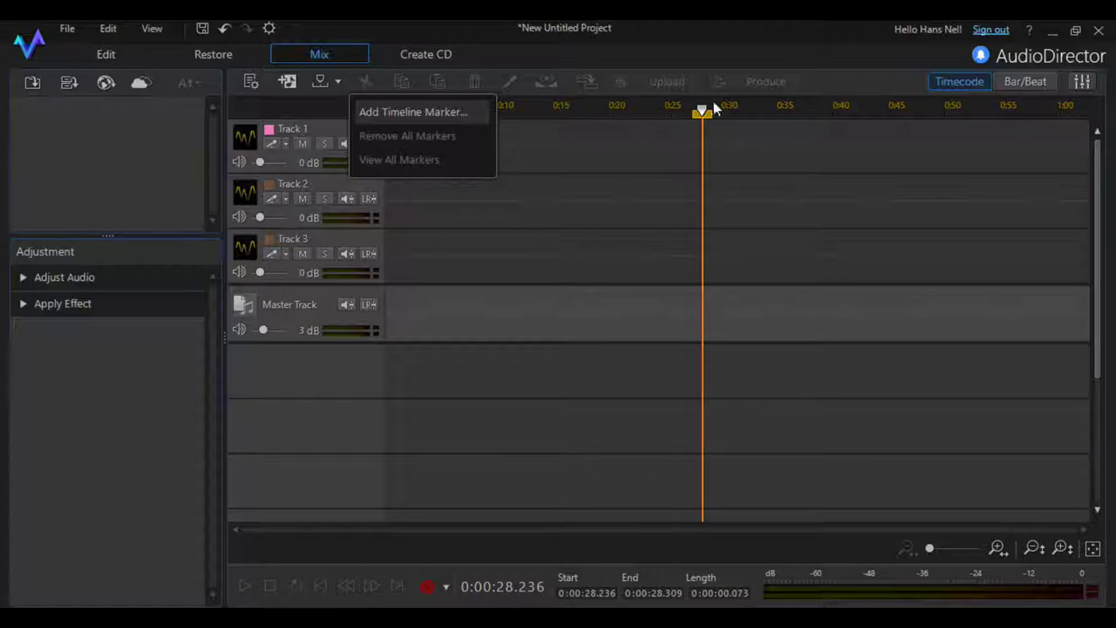
{"action": "left_click", "coordinate": [610, 153]}
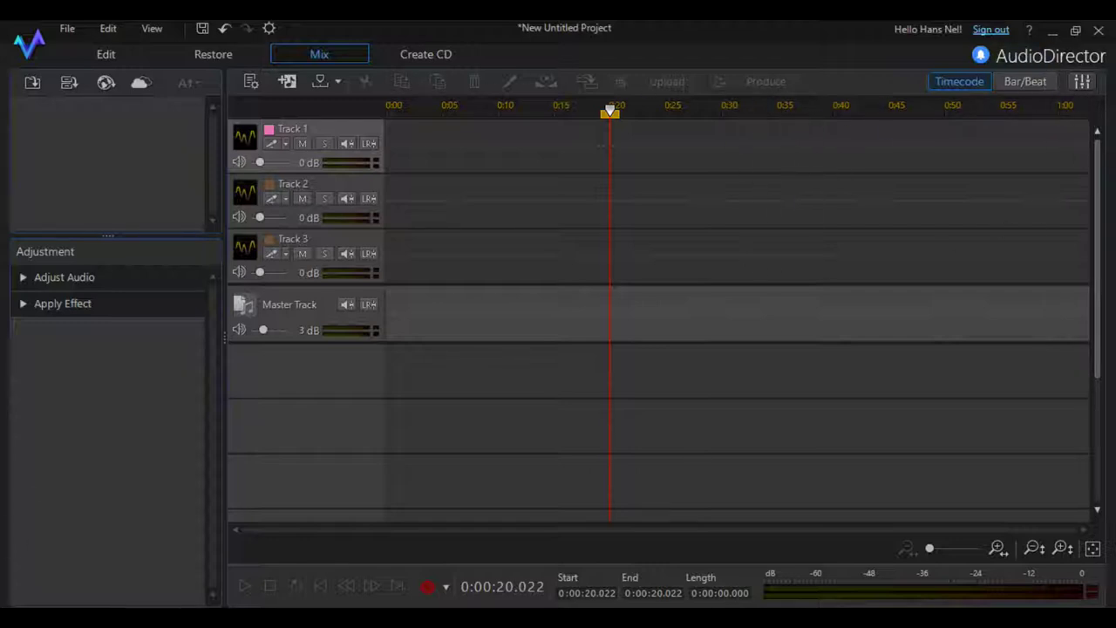
- Launch CyberLink PowerDirector 16 and enter Timeline Mode
{"action": "key", "text": "super"}
{"action": "scroll", "coordinate": [82, 467], "scroll_direction": "down", "scroll_amount": 5}
{"action": "scroll", "coordinate": [96, 471], "scroll_direction": "down", "scroll_amount": 4}
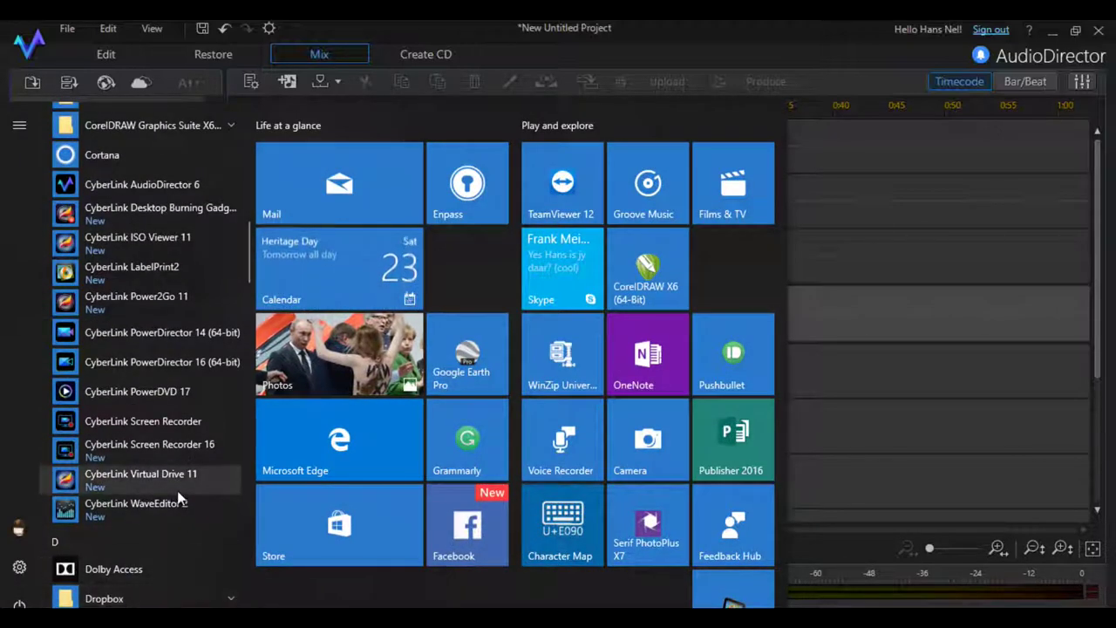
{"action": "left_click", "coordinate": [170, 361]}
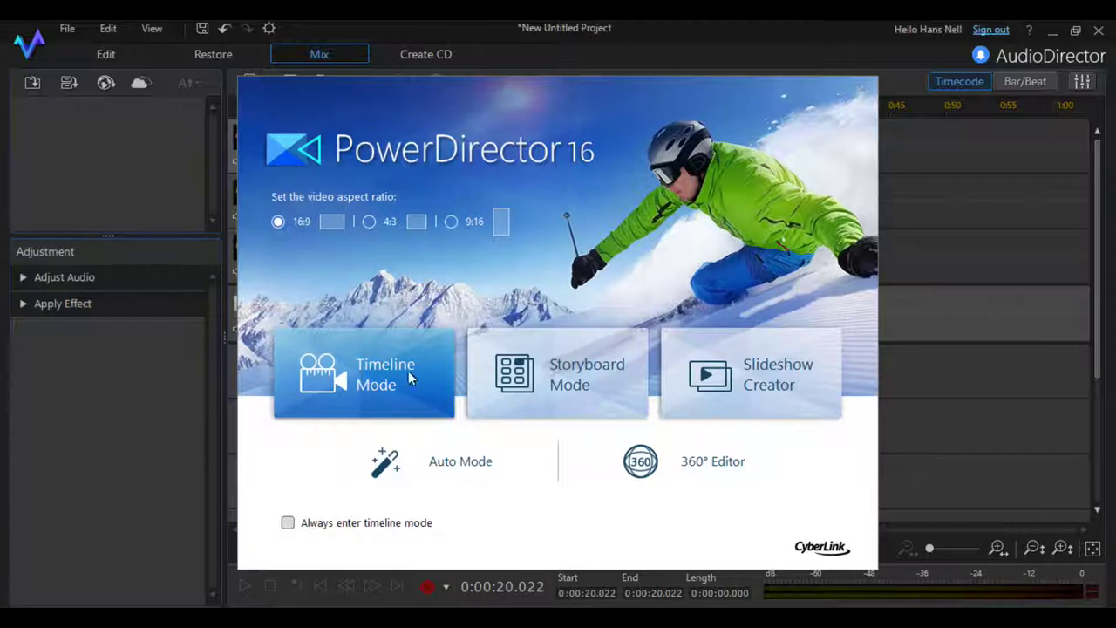
{"action": "left_click", "coordinate": [404, 374]}
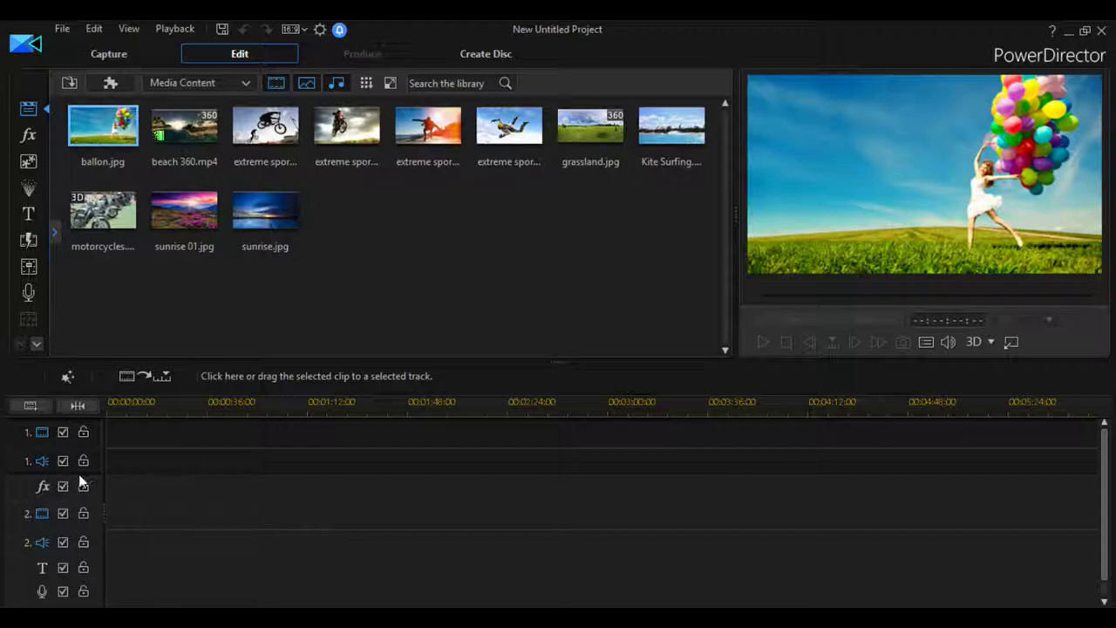
- Examine PowerDirector's video and audio tracks and its audio mixing faders, and close it to return to AudioDirector
{"action": "left_click", "coordinate": [150, 463]}
{"action": "left_click", "coordinate": [41, 461]}
{"action": "left_click", "coordinate": [171, 484]}
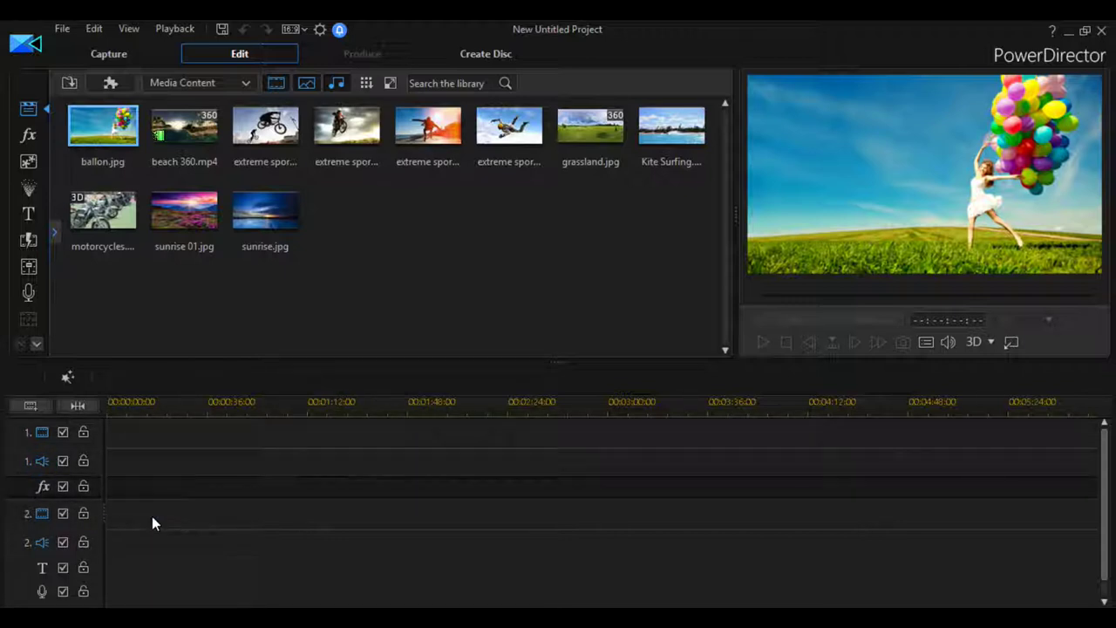
{"action": "left_click", "coordinate": [151, 515]}
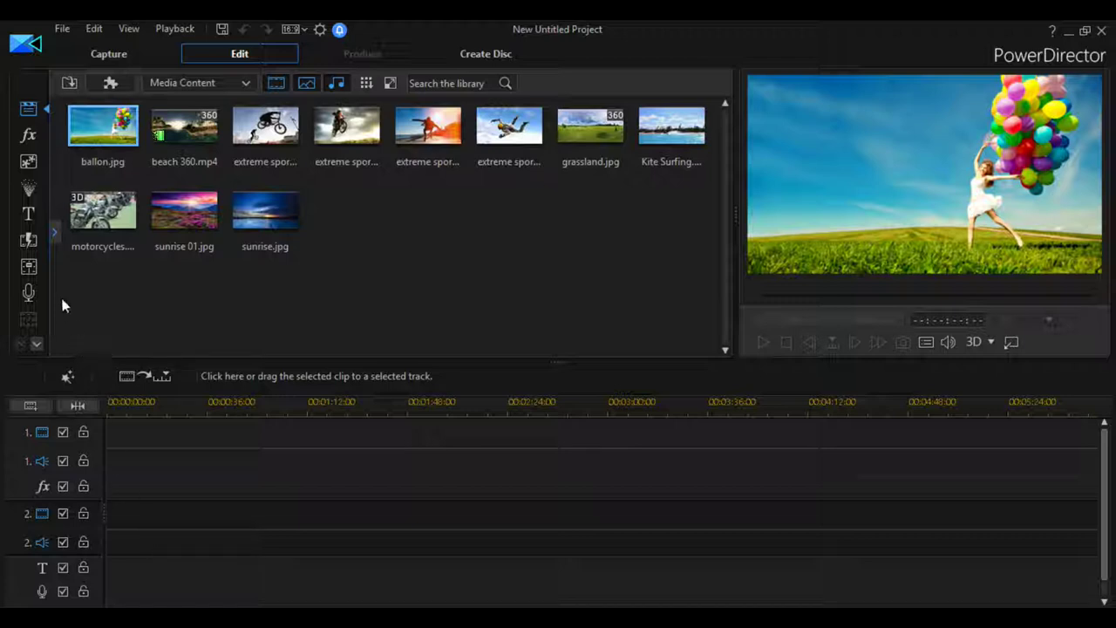
{"action": "left_click", "coordinate": [29, 268]}
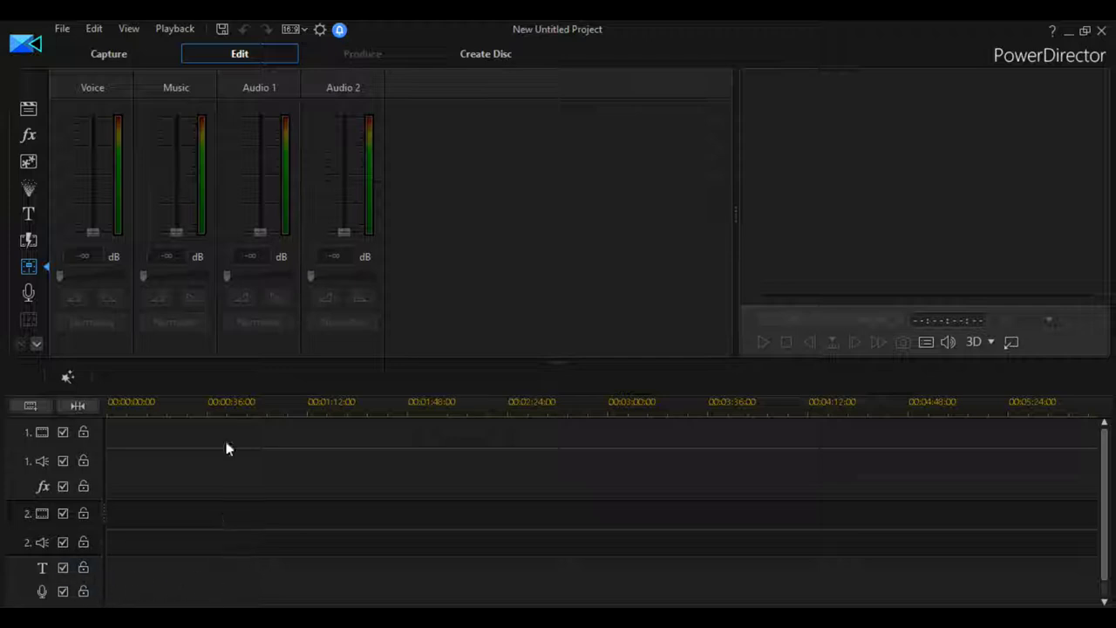
{"action": "left_click", "coordinate": [1102, 33]}
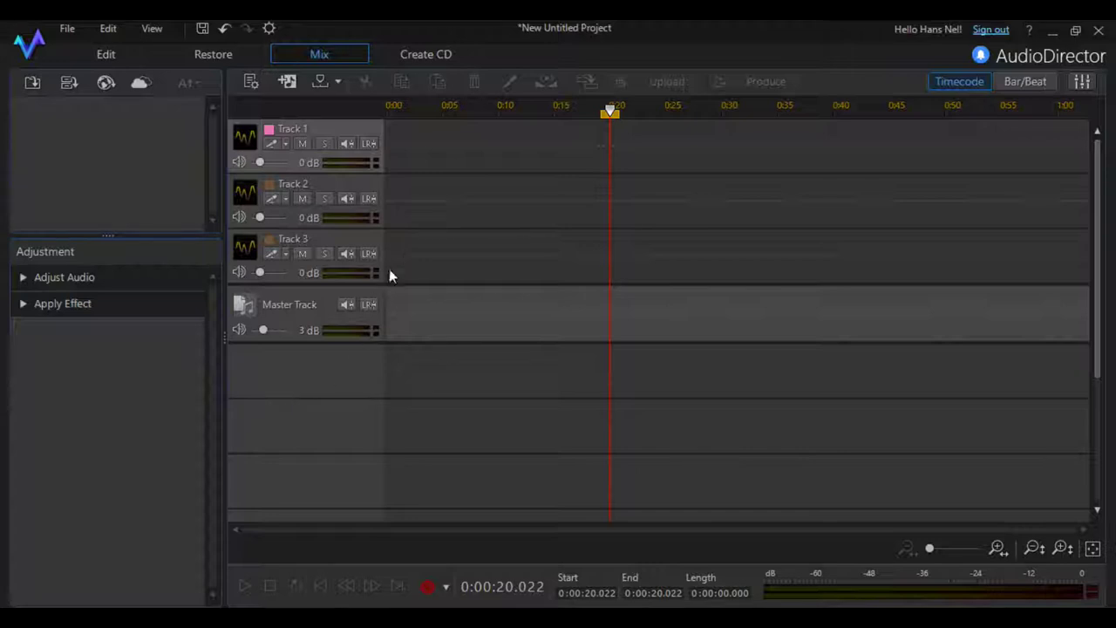
- Return the playhead to 0:00 and open the project SS Mendi Movenetnts 6 - 9 from the SS MENDI folder, discarding the current project's changes
{"action": "left_click_drag", "start_coordinate": [610, 108], "coordinate": [327, 130]}
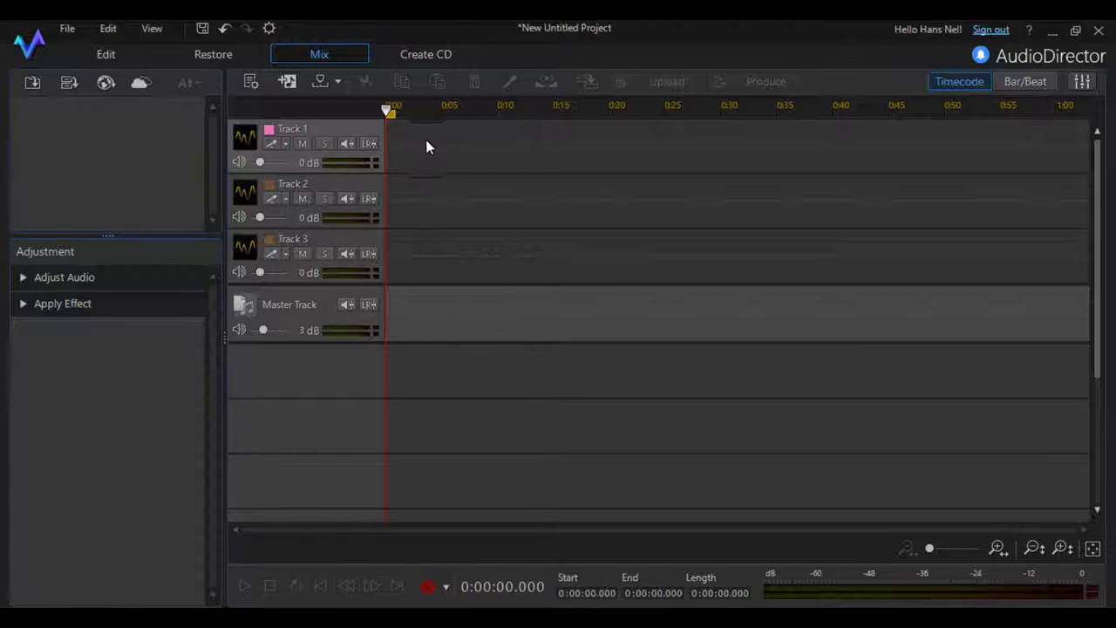
{"action": "left_click", "coordinate": [370, 144]}
{"action": "left_click", "coordinate": [63, 30]}
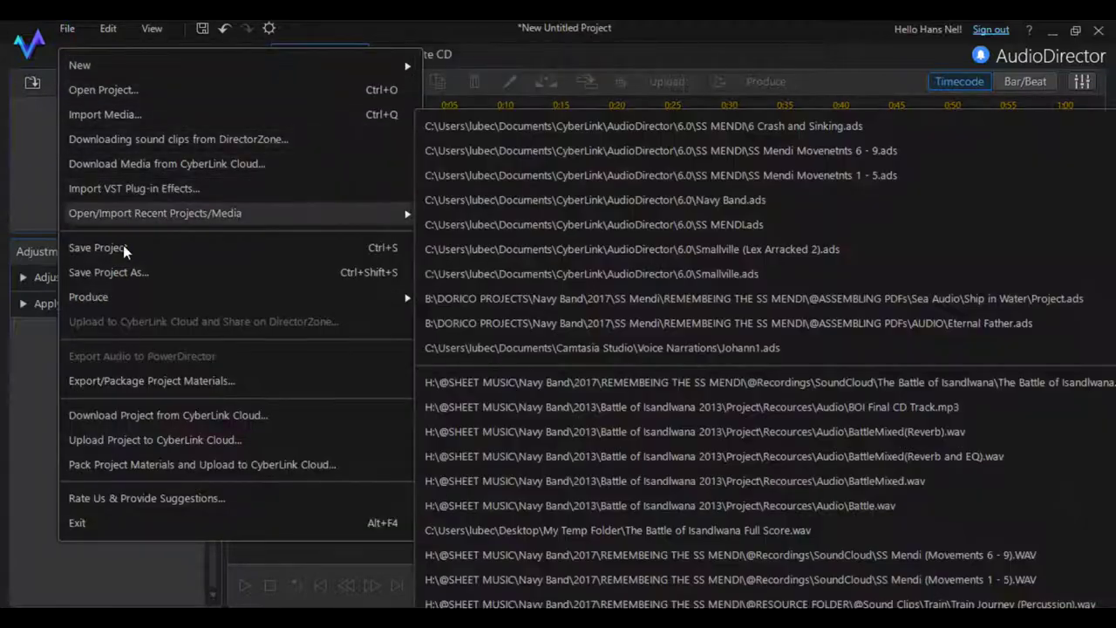
{"action": "left_click", "coordinate": [95, 89]}
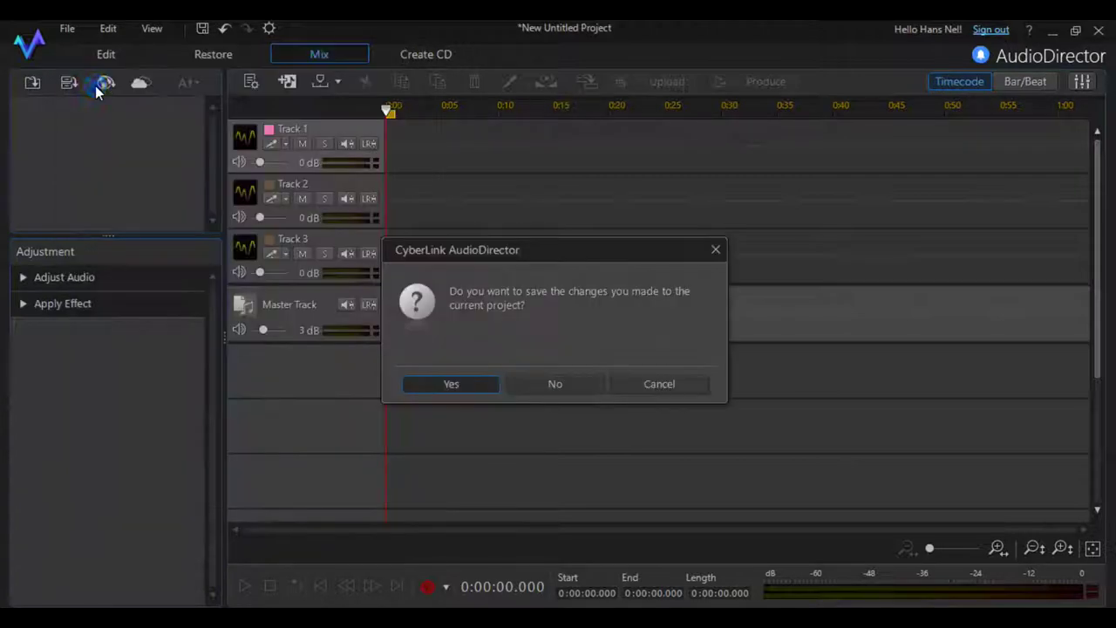
{"action": "left_click", "coordinate": [546, 385]}
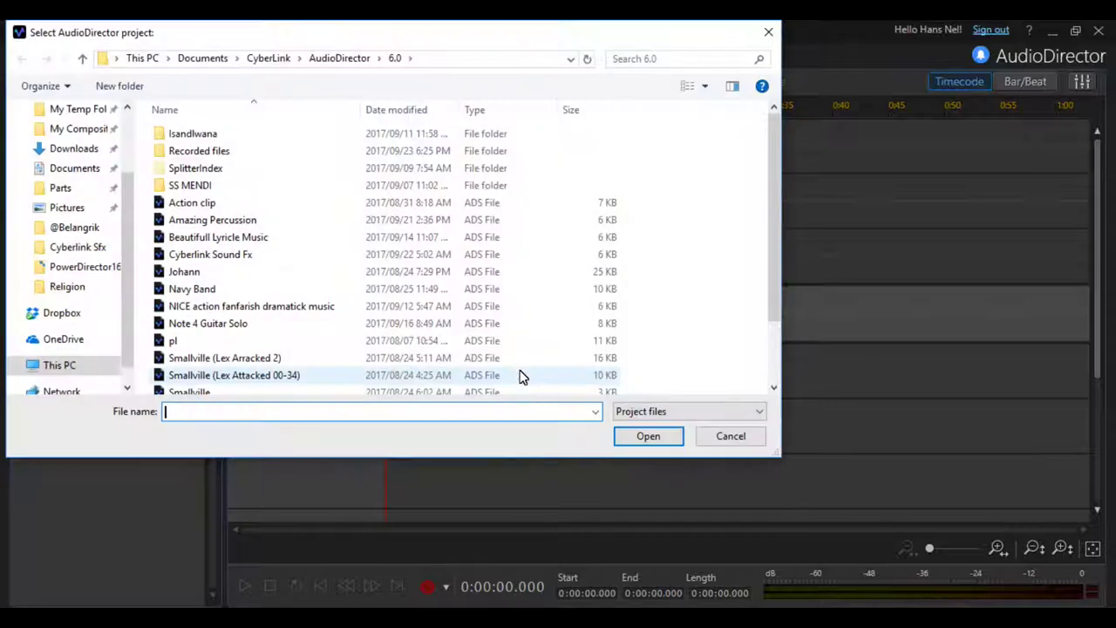
{"action": "double_click", "coordinate": [183, 185]}
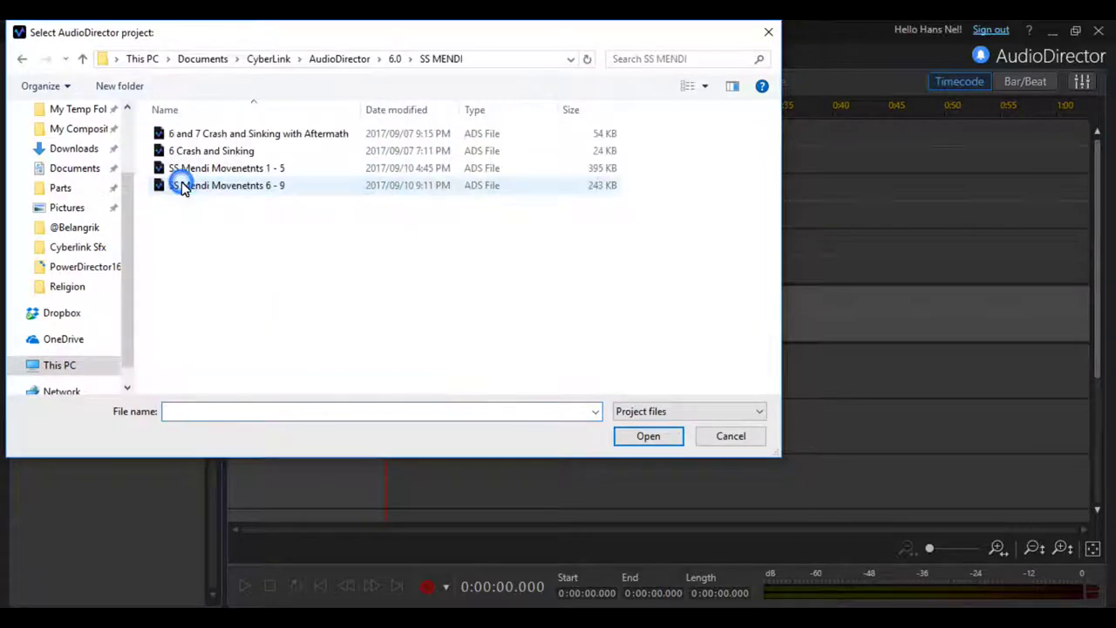
{"action": "double_click", "coordinate": [254, 185]}
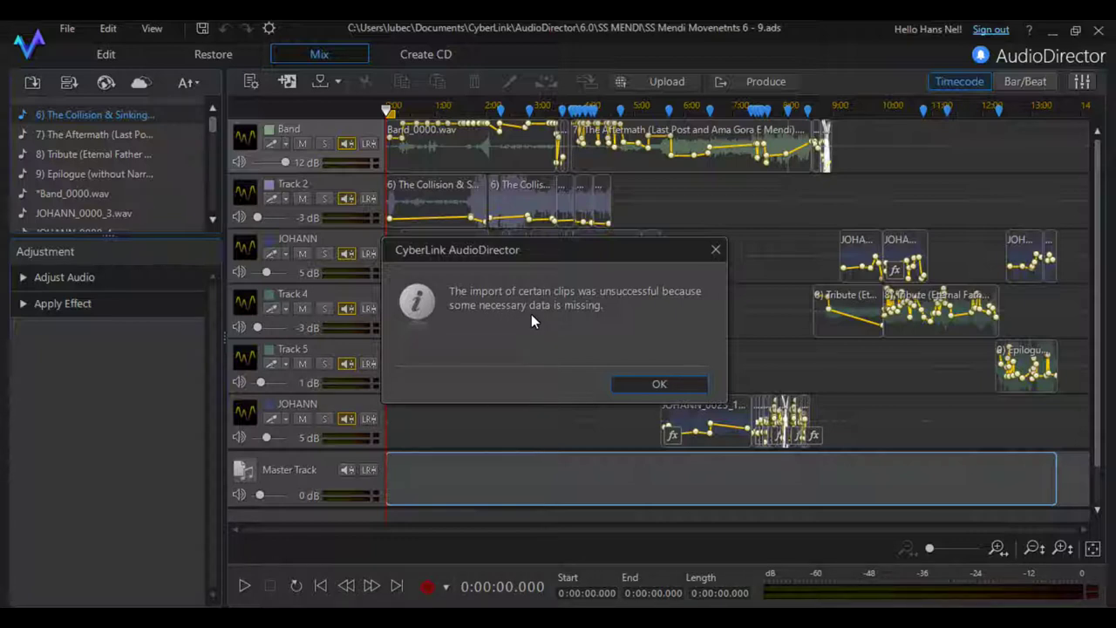
{"action": "left_click", "coordinate": [660, 386]}
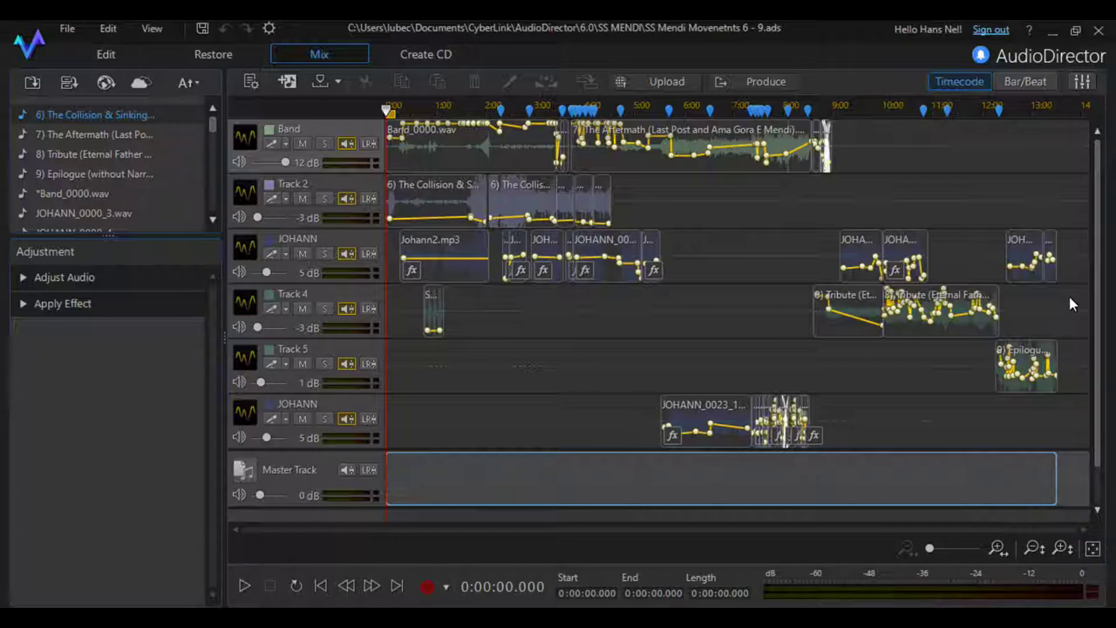
- Magnify the timeline horizontally and look through the project's clips and markers along its length, returning to the start
{"action": "left_click", "coordinate": [998, 547]}
{"action": "left_click", "coordinate": [998, 548]}
{"action": "left_click", "coordinate": [998, 547]}
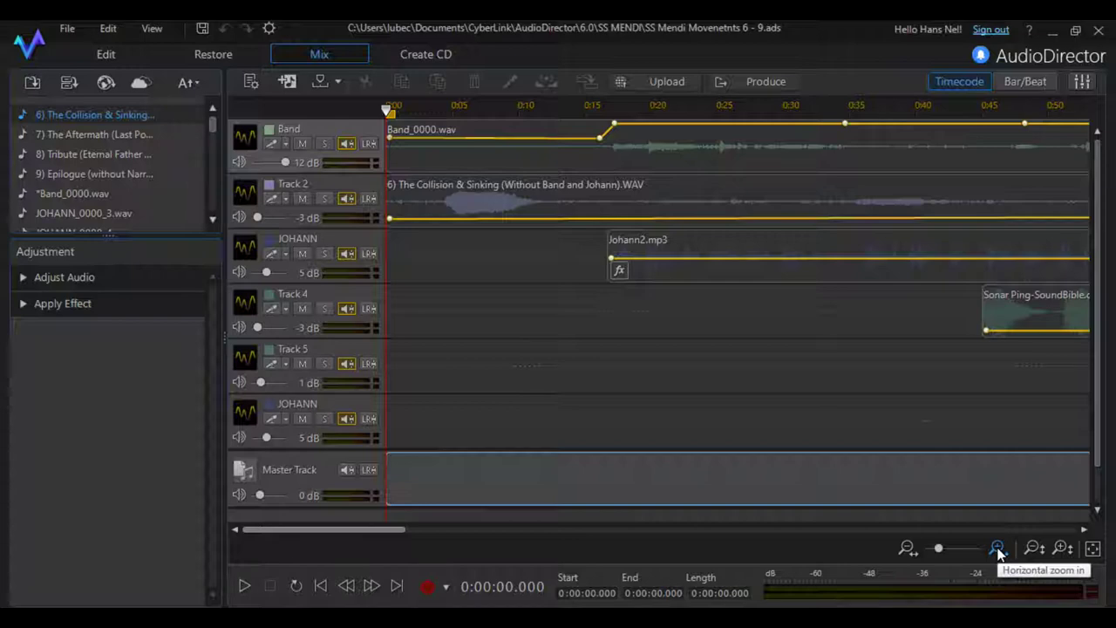
{"action": "left_click_drag", "start_coordinate": [369, 529], "coordinate": [892, 545]}
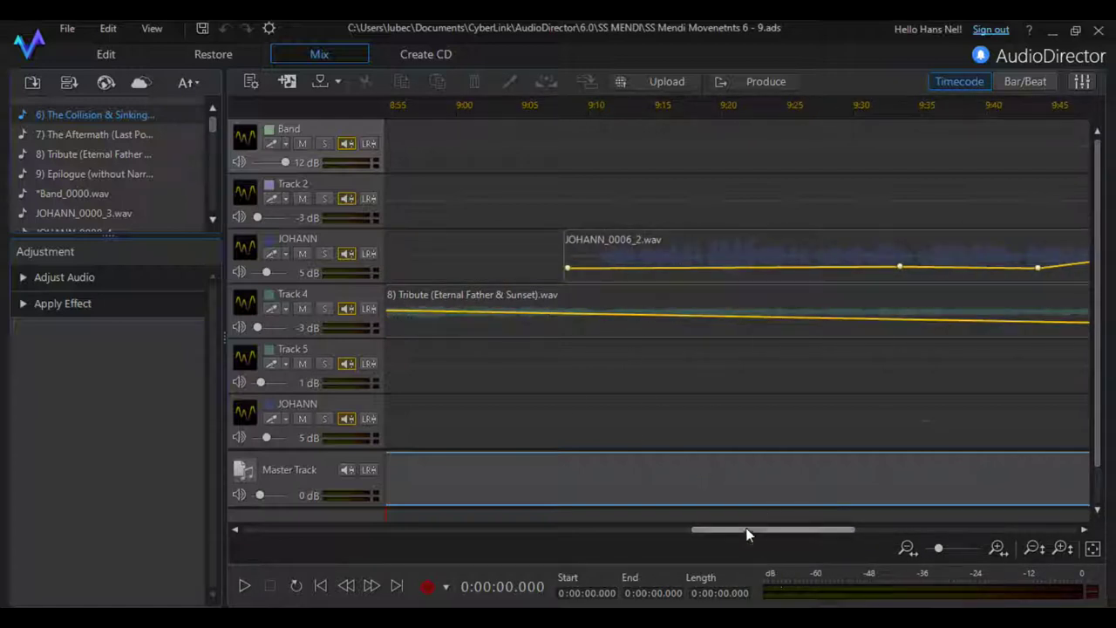
{"action": "left_click_drag", "start_coordinate": [747, 530], "coordinate": [613, 529]}
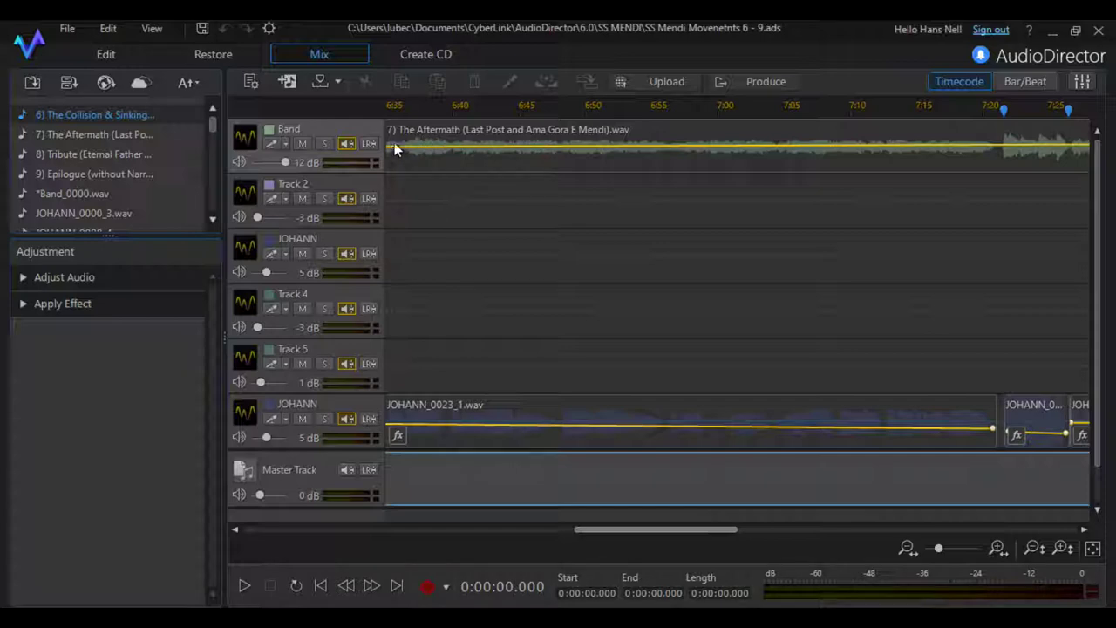
{"action": "left_click_drag", "start_coordinate": [606, 528], "coordinate": [200, 528]}
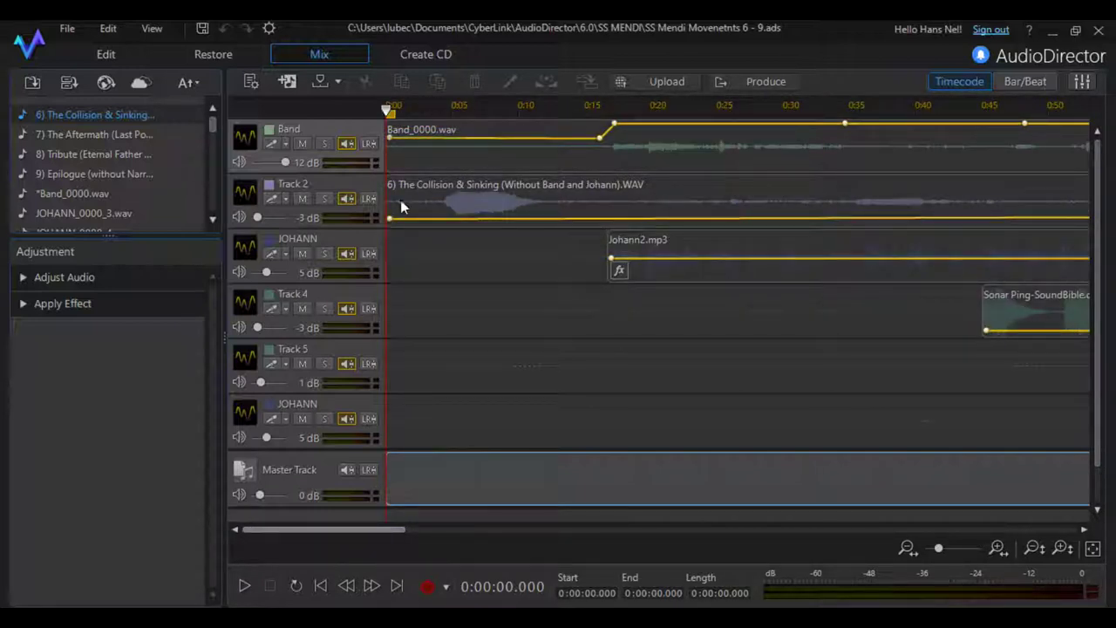
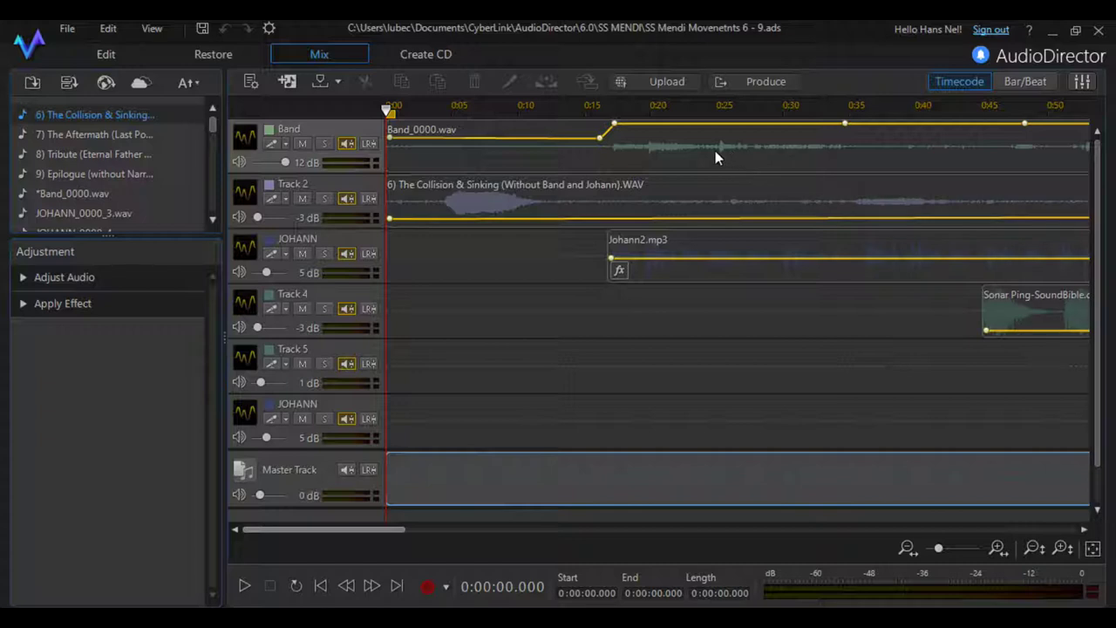
- Look over the track headers and the voice clips around 8:00, return to the timeline's start, and check the Band track's controls
{"action": "left_click", "coordinate": [347, 142]}
{"action": "left_click_drag", "start_coordinate": [363, 530], "coordinate": [340, 539]}
{"action": "scroll", "coordinate": [471, 373], "scroll_direction": "down", "scroll_amount": 1}
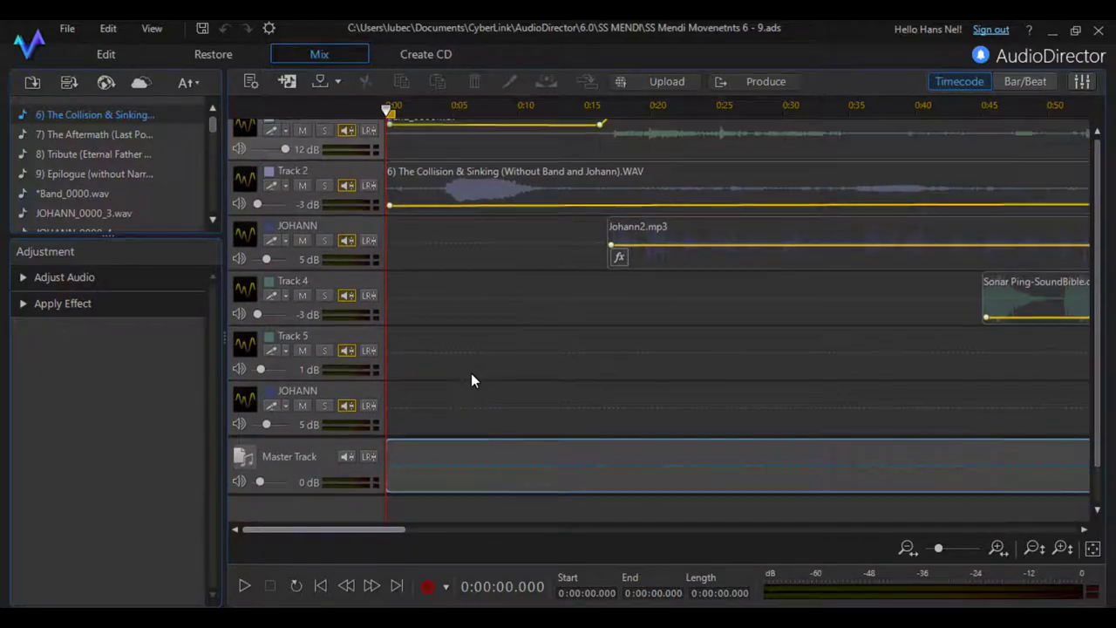
{"action": "scroll", "coordinate": [471, 374], "scroll_direction": "up", "scroll_amount": 1}
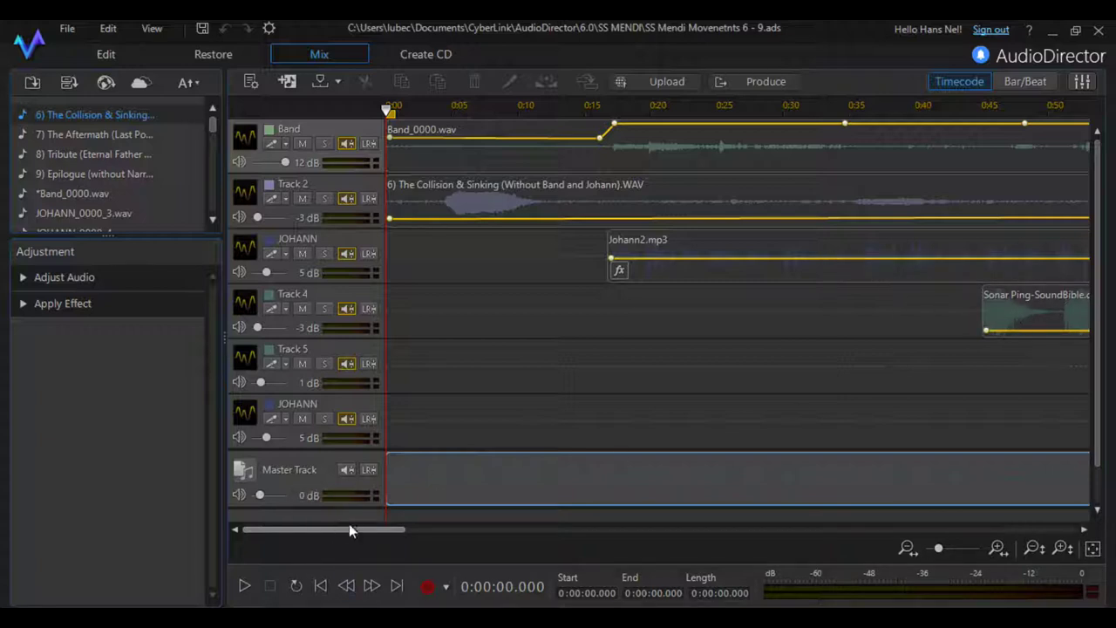
{"action": "left_click_drag", "start_coordinate": [354, 530], "coordinate": [295, 525]}
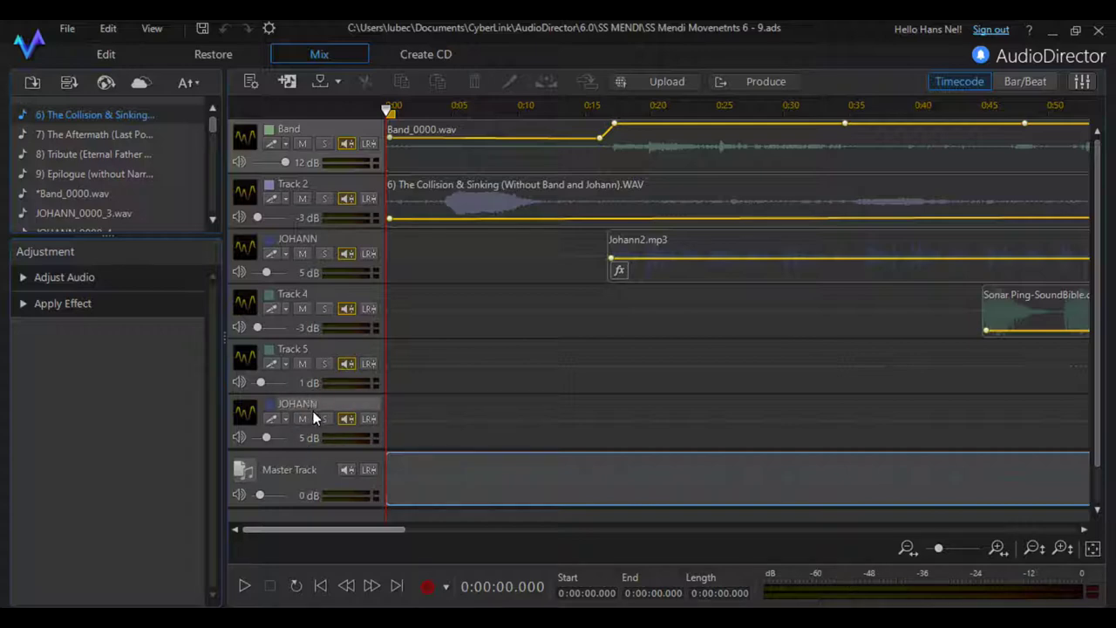
{"action": "left_click_drag", "start_coordinate": [370, 534], "coordinate": [833, 529]}
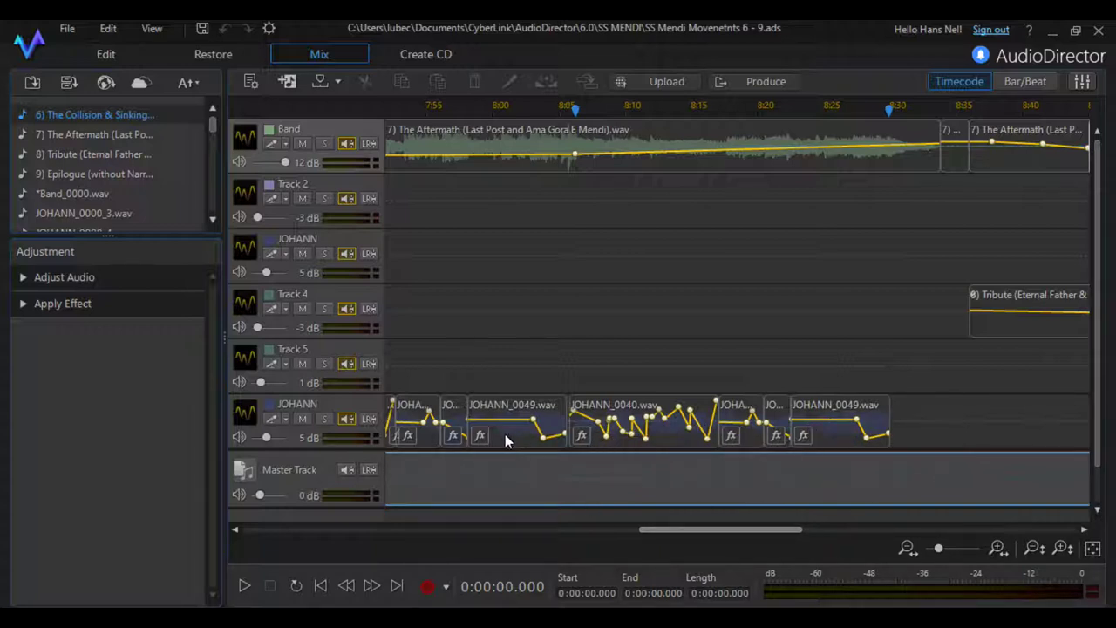
{"action": "left_click_drag", "start_coordinate": [728, 528], "coordinate": [244, 520]}
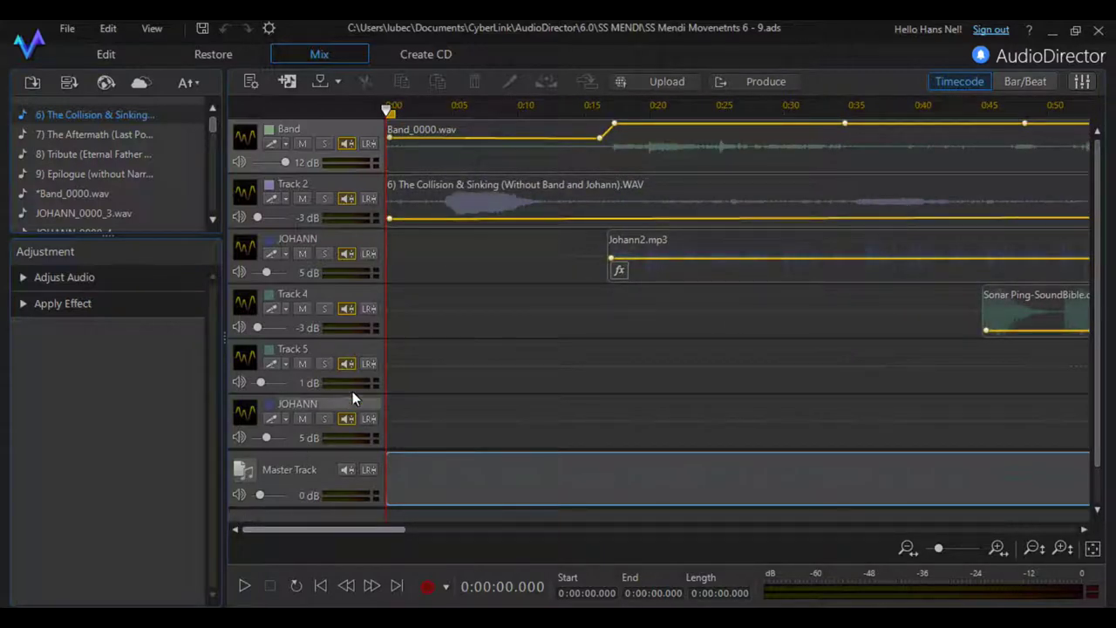
{"action": "mouse_move", "coordinate": [383, 222]}
{"action": "left_click", "coordinate": [351, 145]}
{"action": "left_click", "coordinate": [351, 145]}
- Rename Track 2 as SFx
{"action": "double_click", "coordinate": [302, 182]}
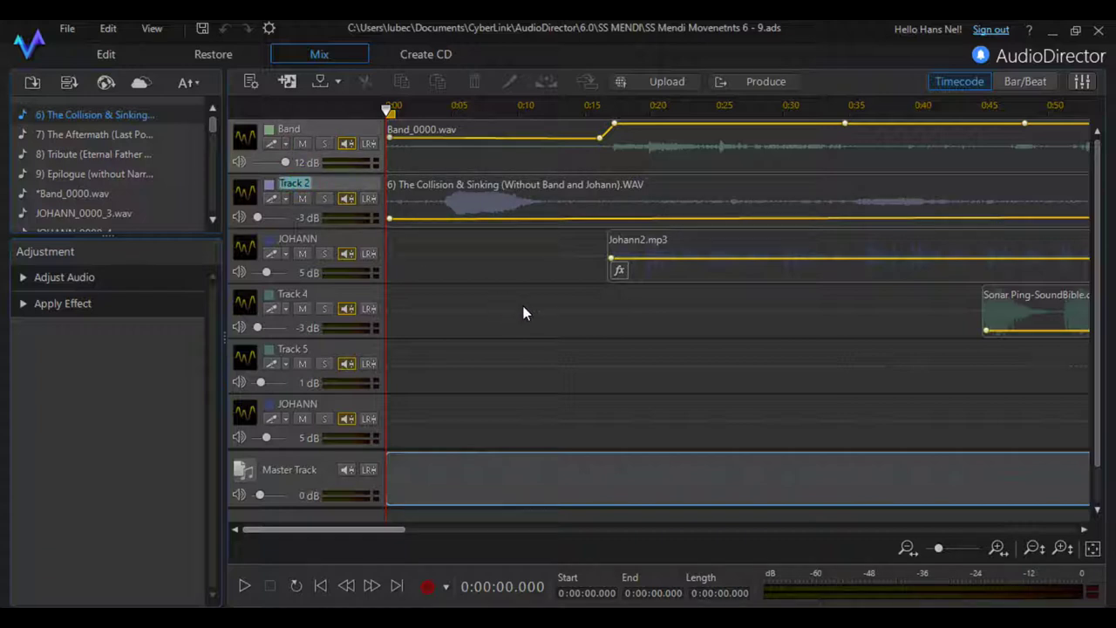
{"action": "type", "text": "S"}
{"action": "type", "text": "S"}
{"action": "type", "text": "X"}
{"action": "key", "text": "Return"}
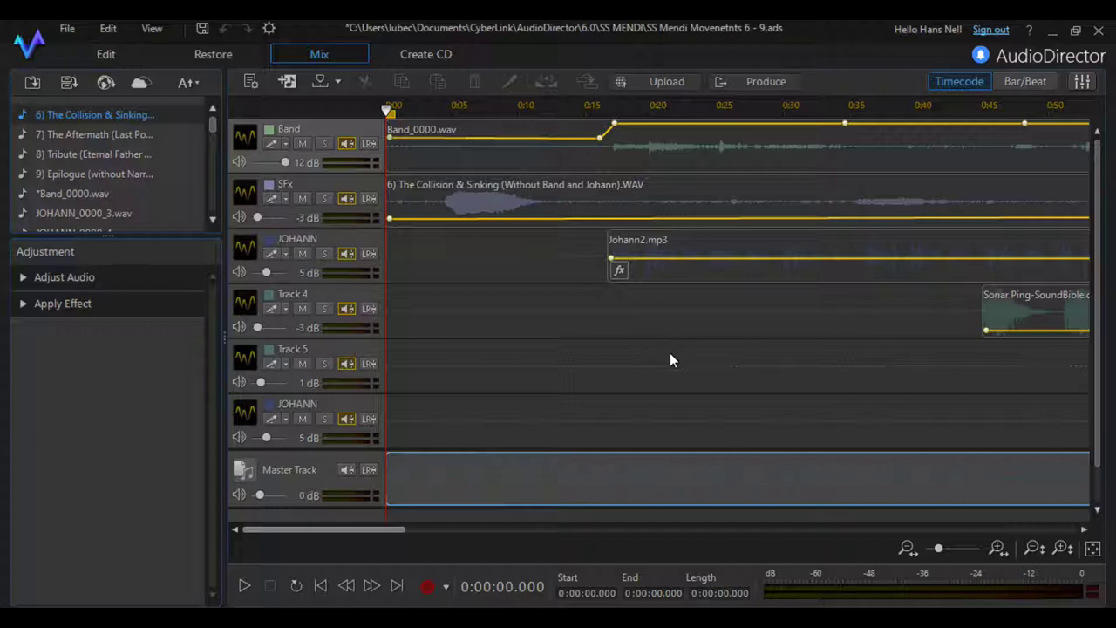
- Append NARRATION to the third track's name and rename Track 4 as More SFx
{"action": "double_click", "coordinate": [331, 238]}
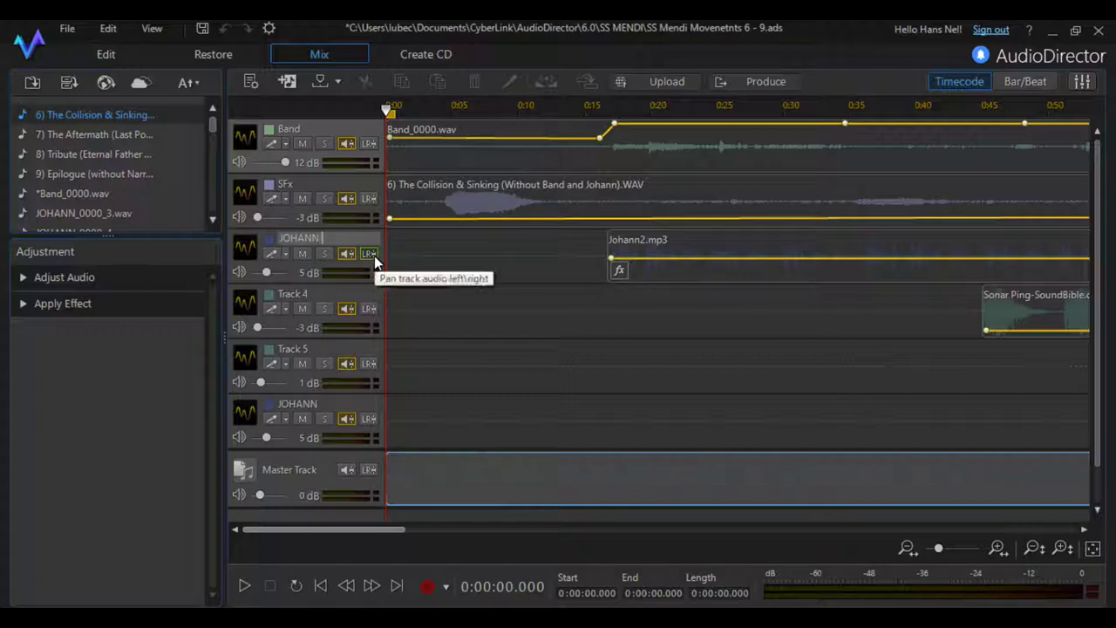
{"action": "type", "text": "NARRATION"}
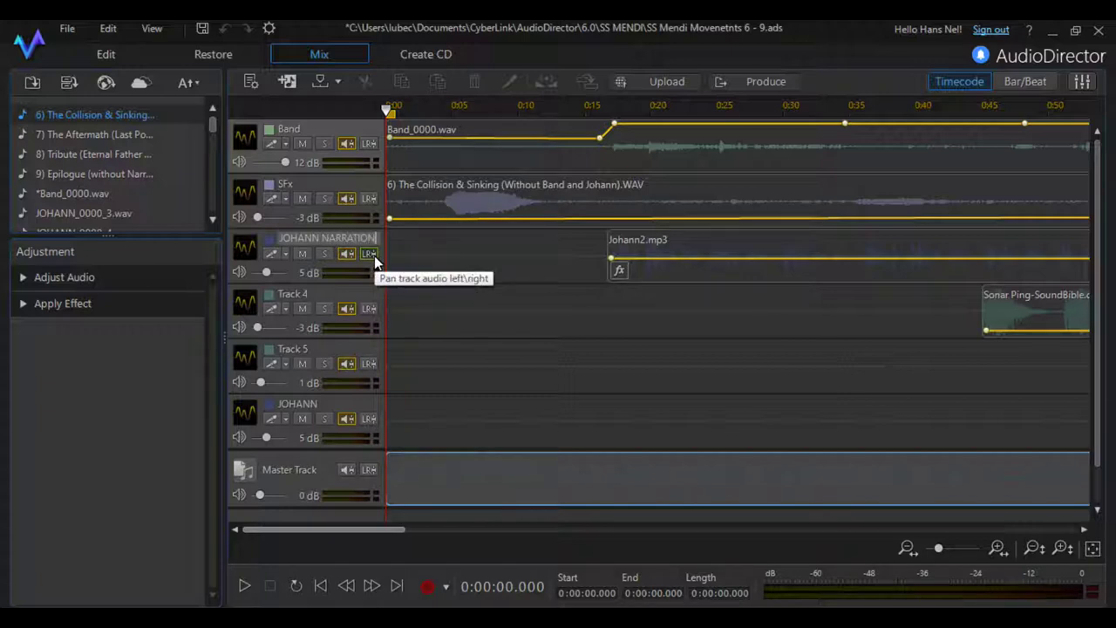
{"action": "key", "text": "Return"}
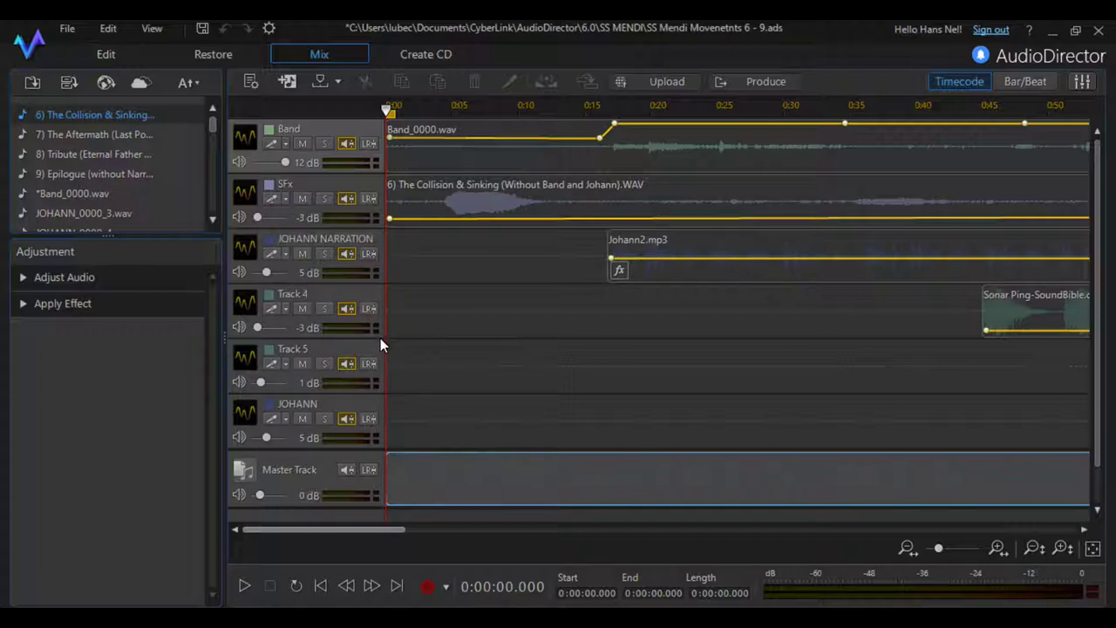
{"action": "double_click", "coordinate": [301, 294]}
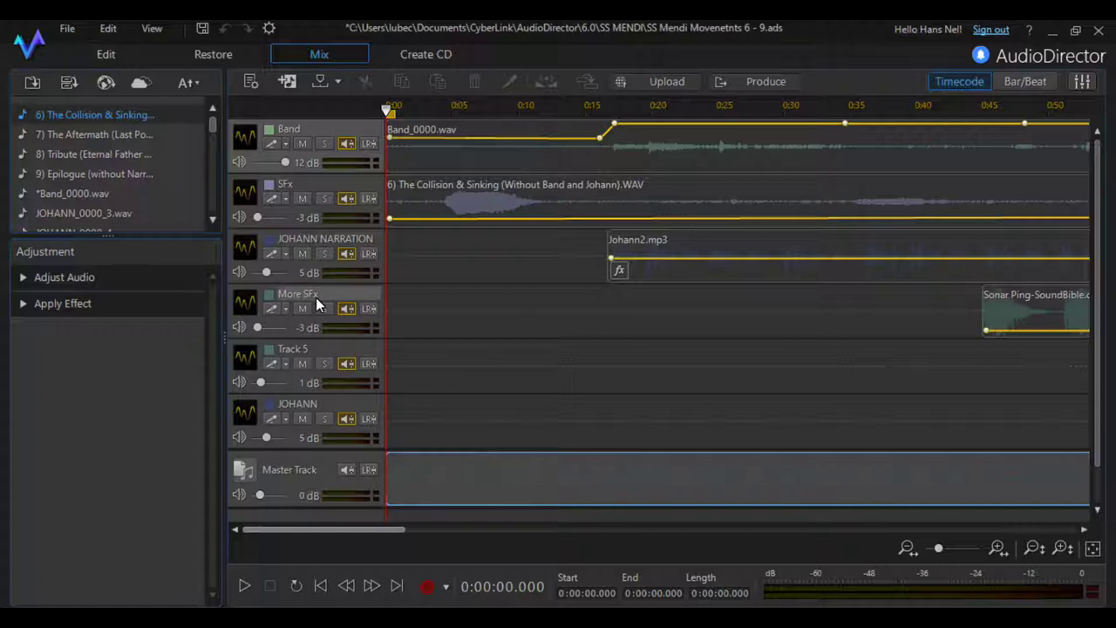
- Append Singing to the name of the track below Track 5
{"action": "left_click", "coordinate": [471, 325]}
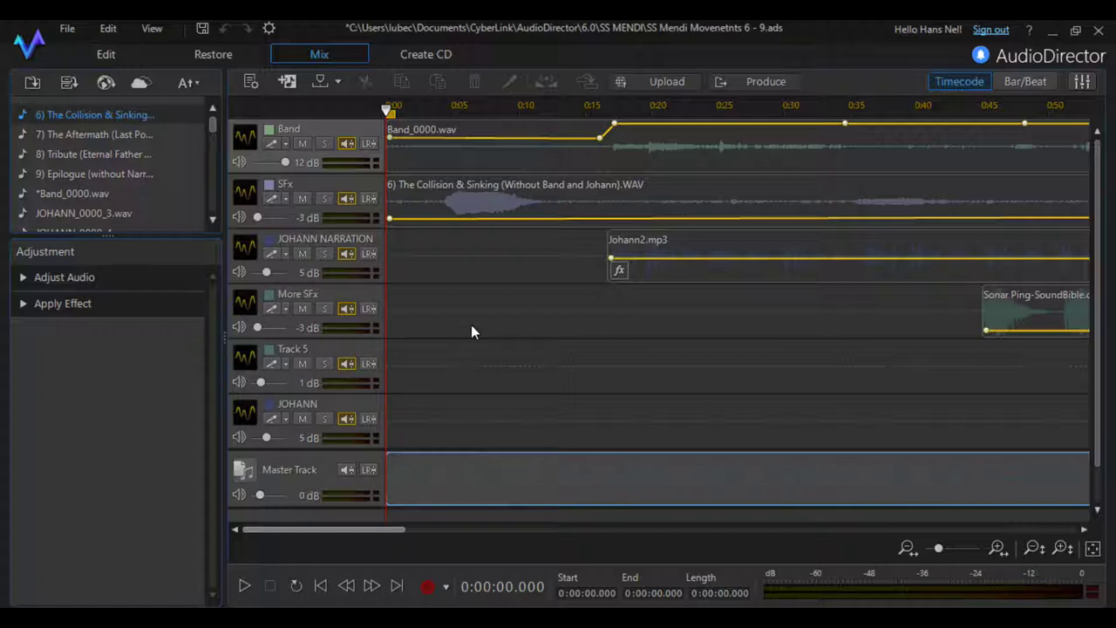
{"action": "double_click", "coordinate": [326, 405]}
{"action": "left_click", "coordinate": [326, 404]}
{"action": "key", "text": "Return"}
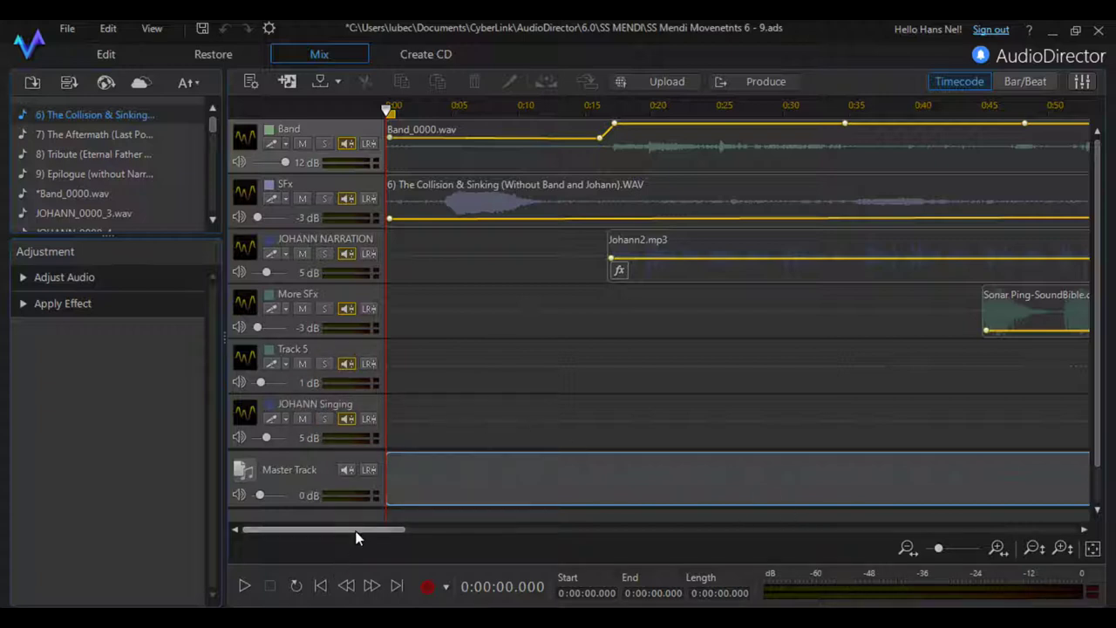
- Solo Track 5 and play the start of its Epilogue clip from about 12:16, stopping after roughly twelve seconds
{"action": "left_click_drag", "start_coordinate": [358, 532], "coordinate": [1078, 546]}
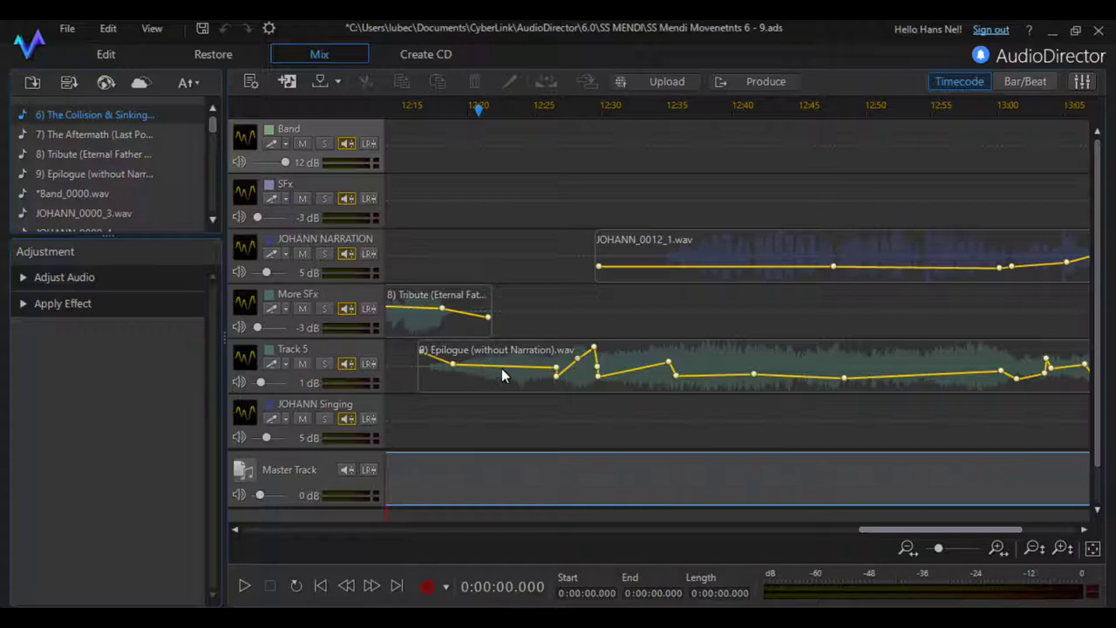
{"action": "left_click", "coordinate": [420, 108]}
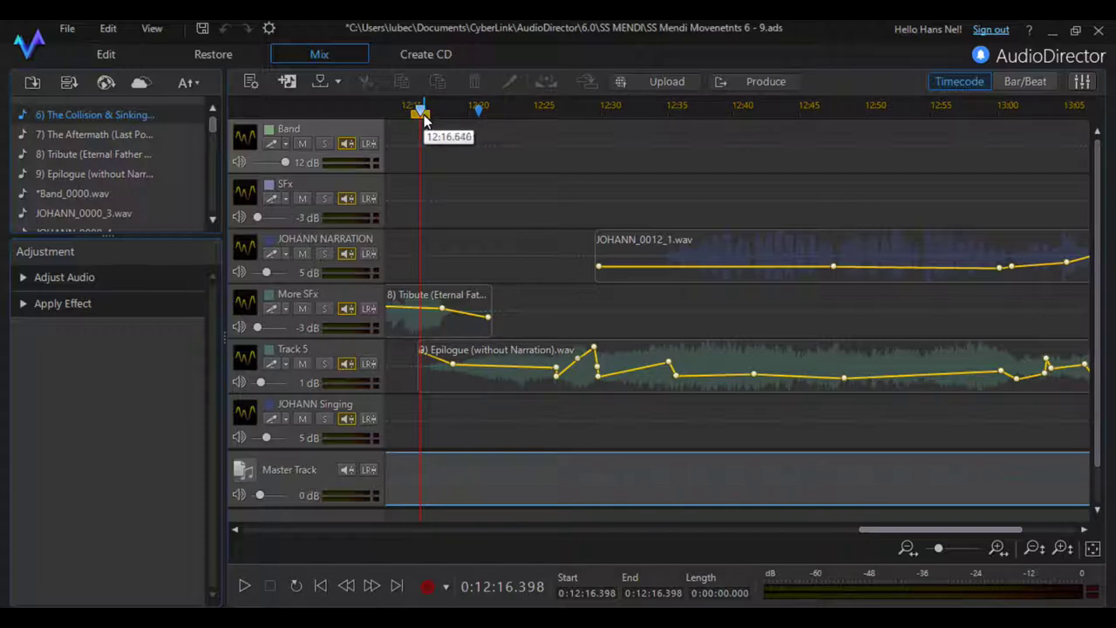
{"action": "left_click", "coordinate": [417, 112]}
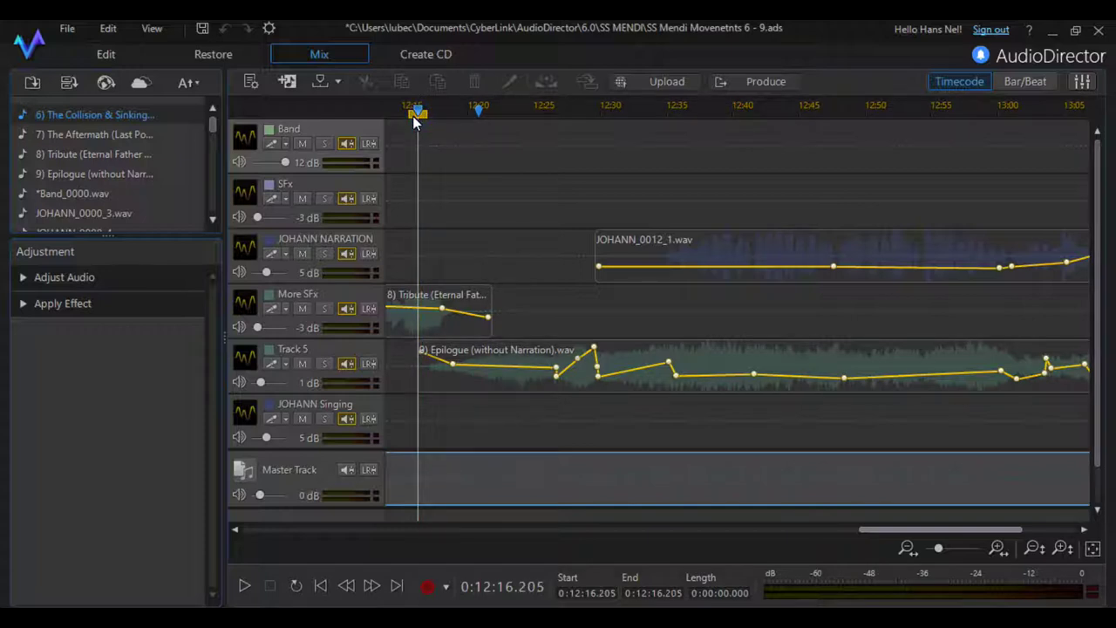
{"action": "left_click", "coordinate": [325, 364]}
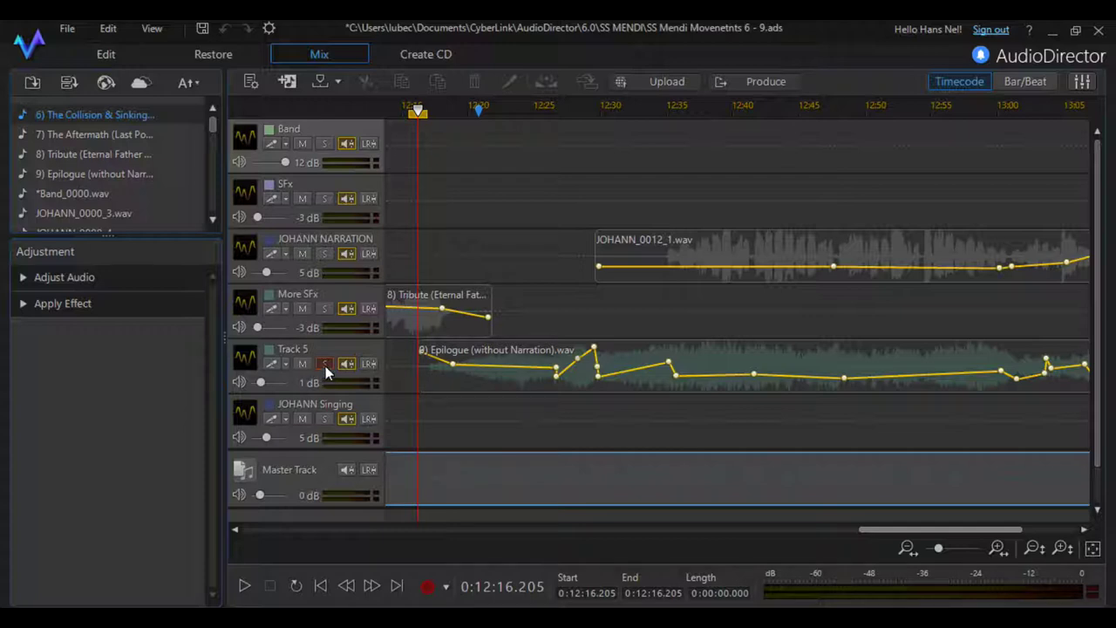
{"action": "left_click", "coordinate": [245, 587]}
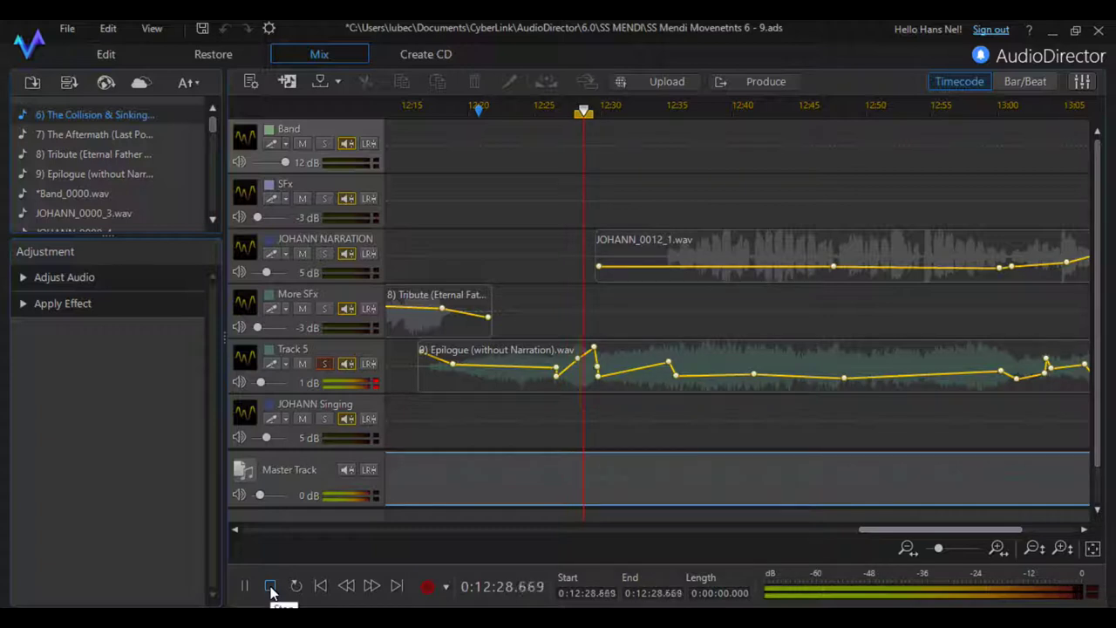
{"action": "left_click", "coordinate": [270, 587]}
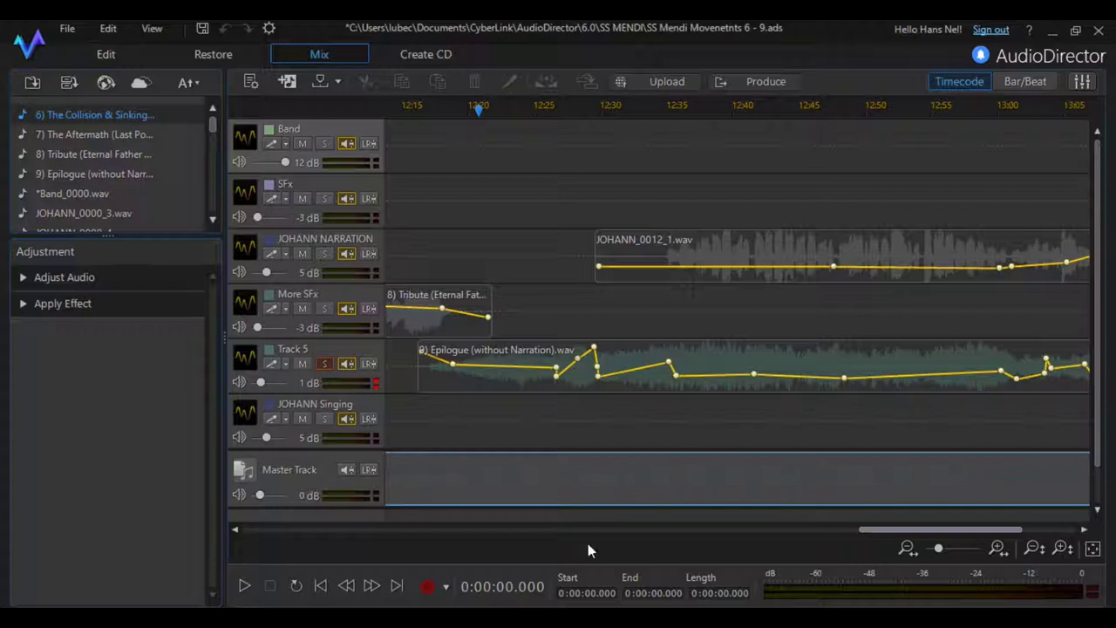
- Solo More SFx instead of Track 5 and audition the end of its Tribute clip from about 12:16 and again from about 12:10
{"action": "mouse_move", "coordinate": [874, 532]}
{"action": "left_mouse_down"}
{"action": "mouse_move", "coordinate": [835, 535]}
{"action": "mouse_move", "coordinate": [862, 531]}
{"action": "left_mouse_up"}
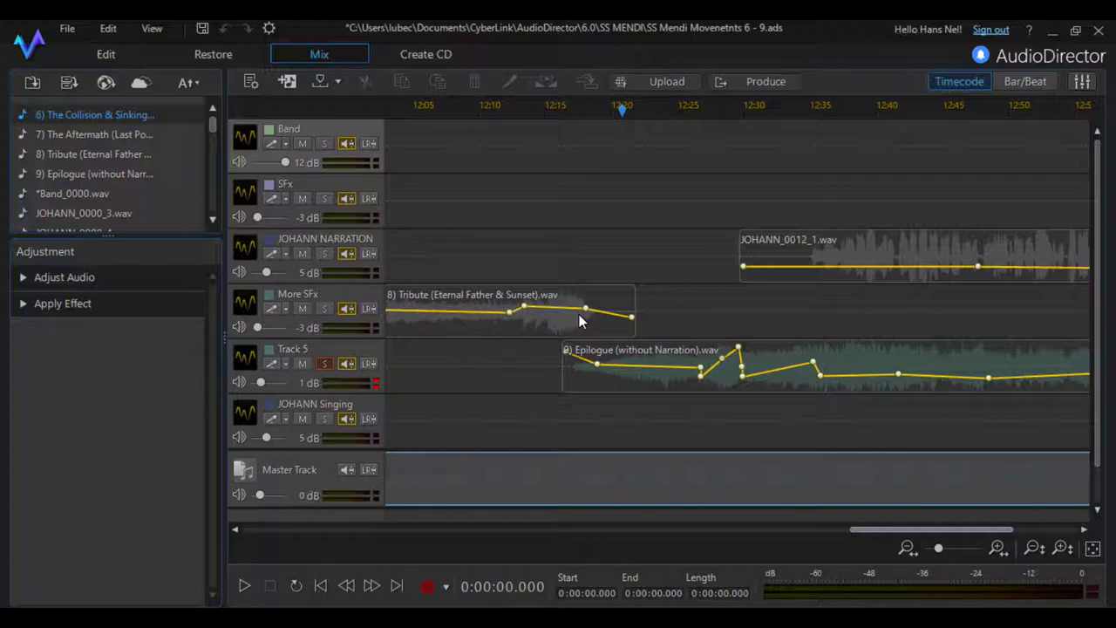
{"action": "left_click", "coordinate": [325, 311]}
{"action": "left_click", "coordinate": [326, 363]}
{"action": "left_click", "coordinate": [568, 107]}
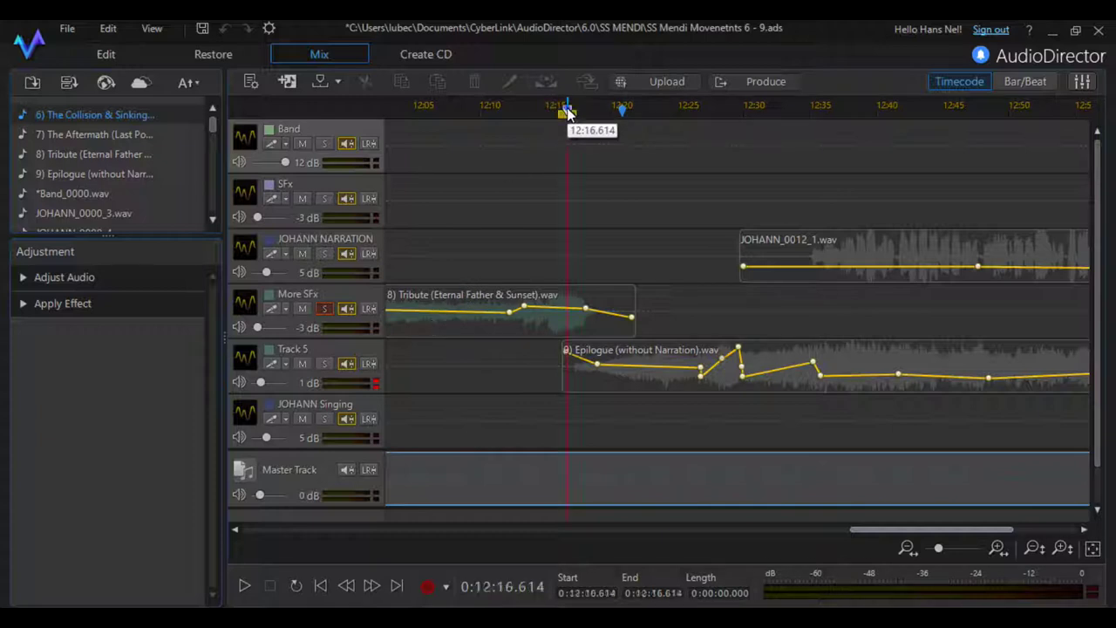
{"action": "left_click", "coordinate": [244, 587]}
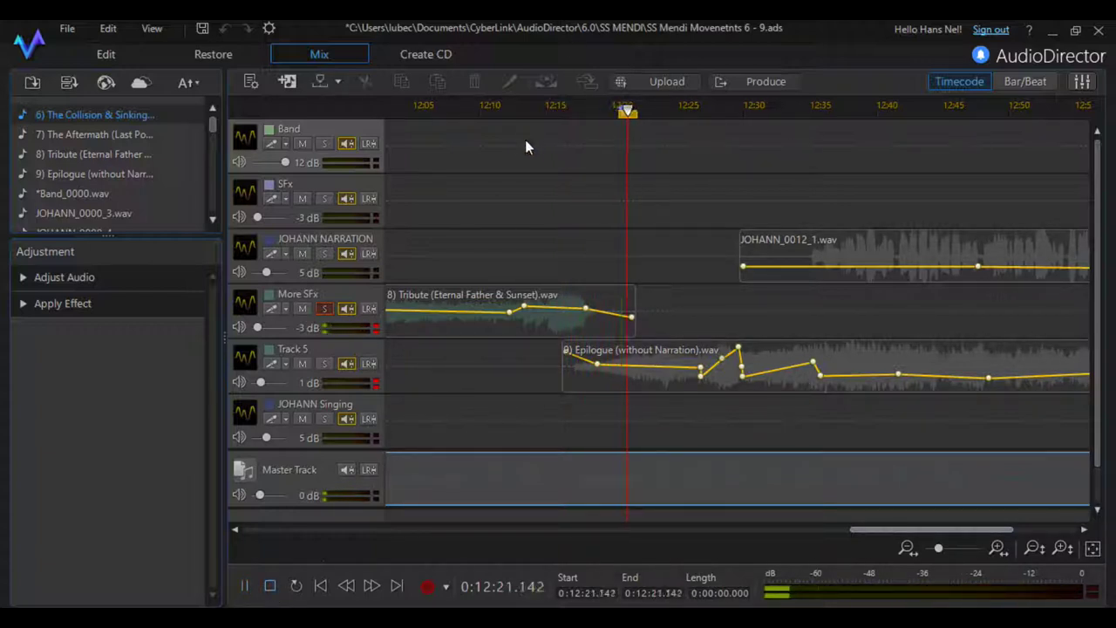
{"action": "left_click", "coordinate": [487, 109]}
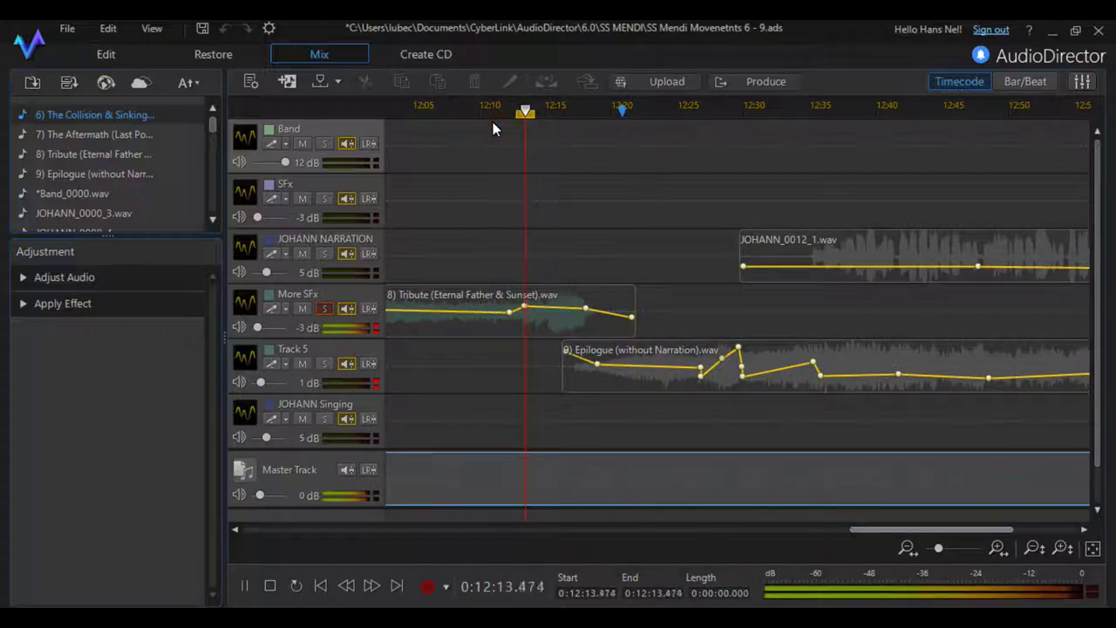
{"action": "left_click", "coordinate": [270, 587]}
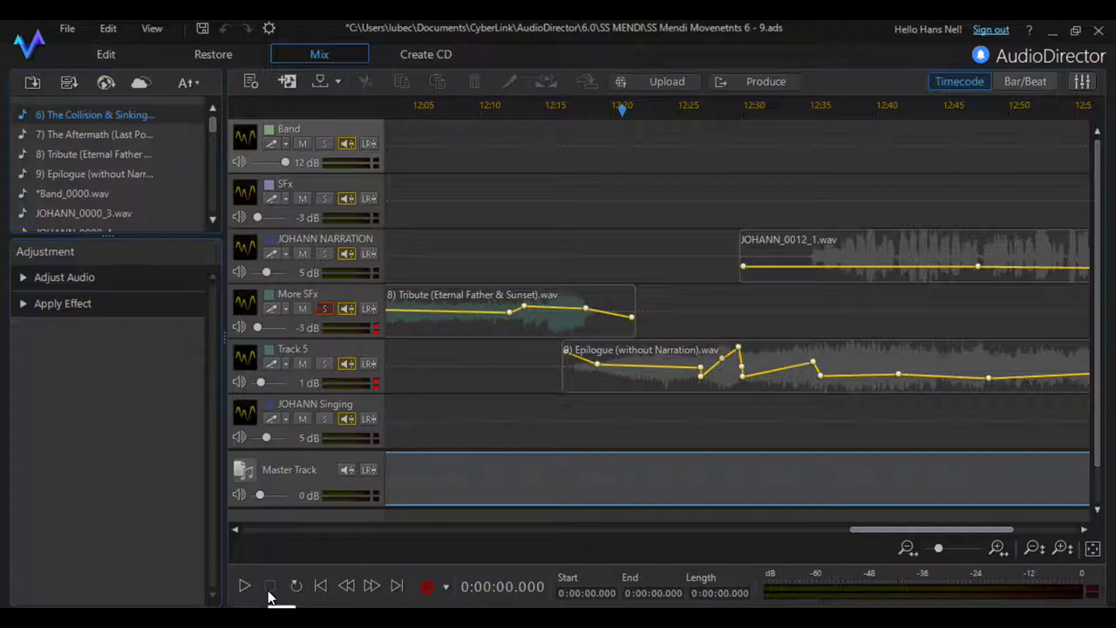
- Switch the solo from More SFx back to Track 5 and briefly play its opening from about 12:17
{"action": "left_click", "coordinate": [325, 308]}
{"action": "left_click", "coordinate": [324, 364]}
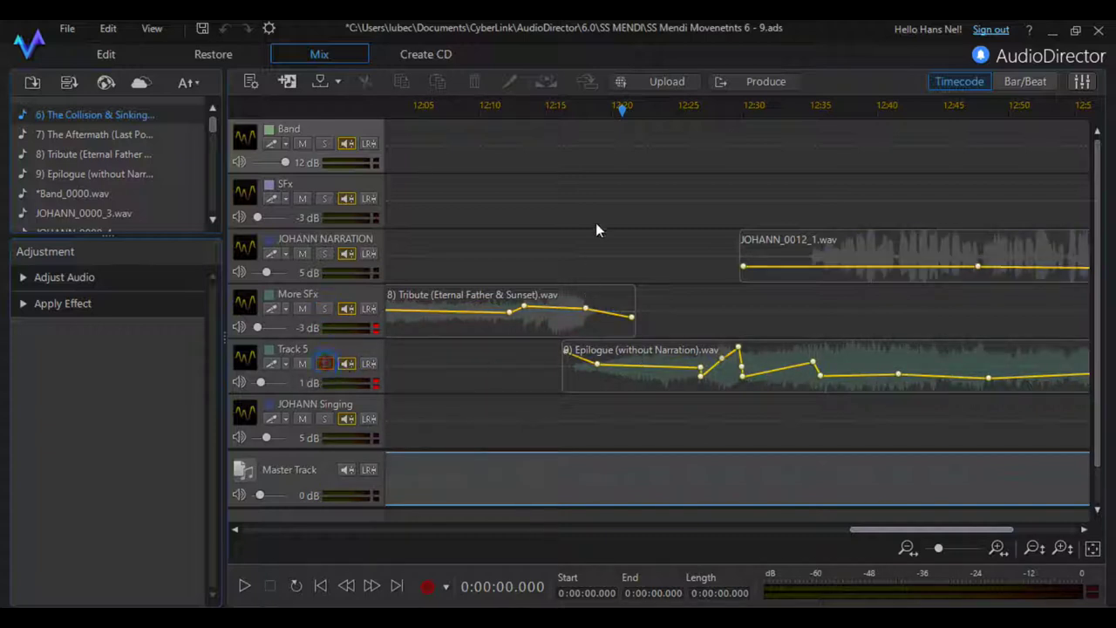
{"action": "left_click", "coordinate": [580, 107]}
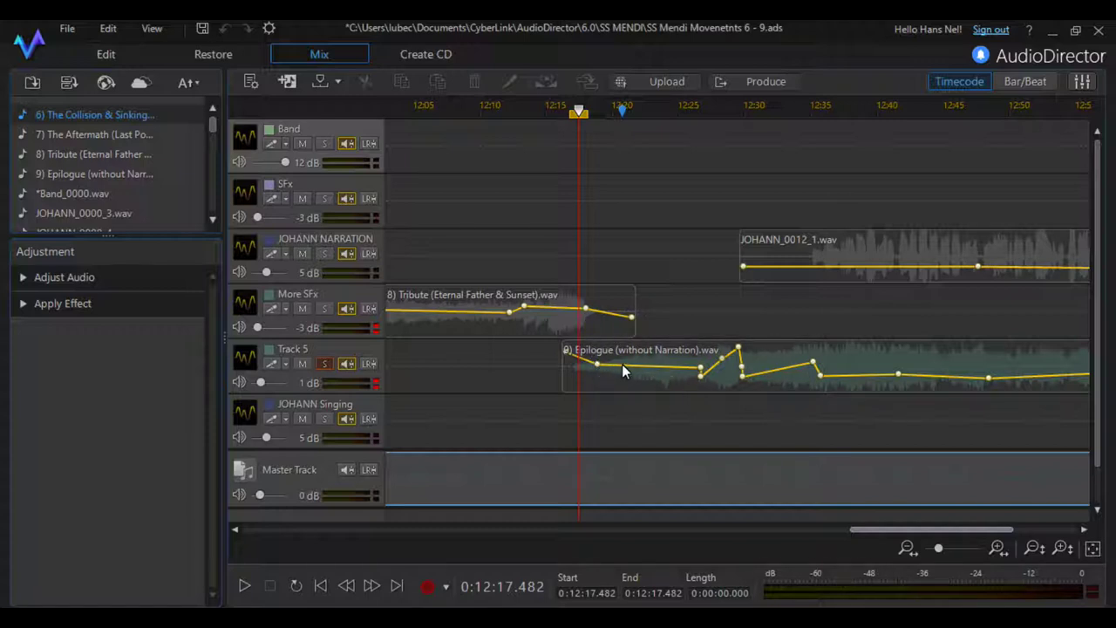
{"action": "left_click", "coordinate": [245, 587]}
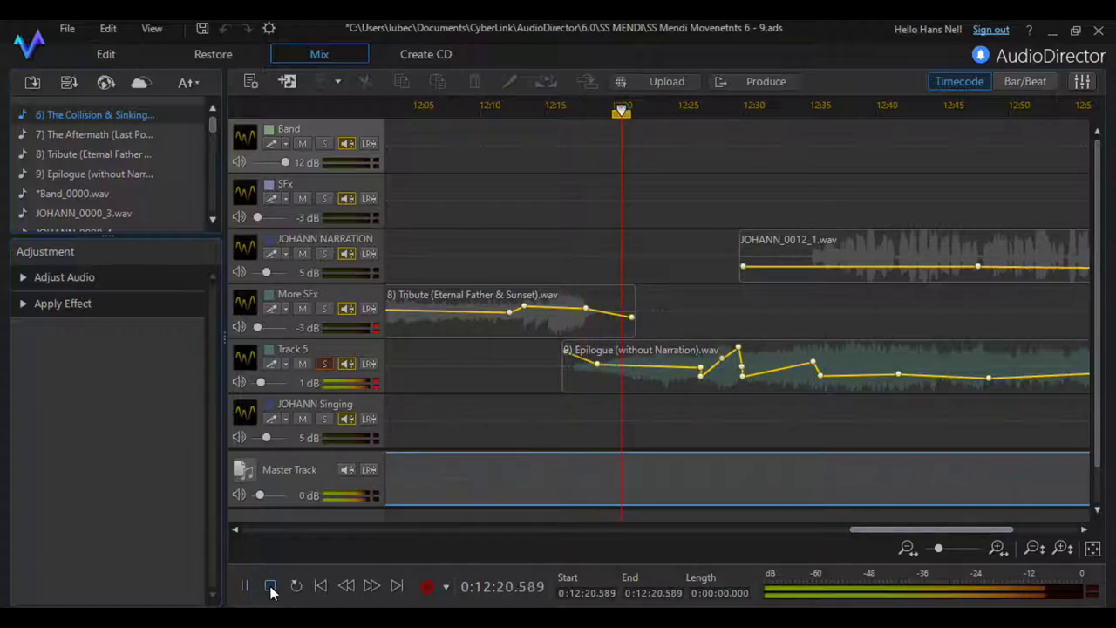
{"action": "left_click", "coordinate": [271, 587]}
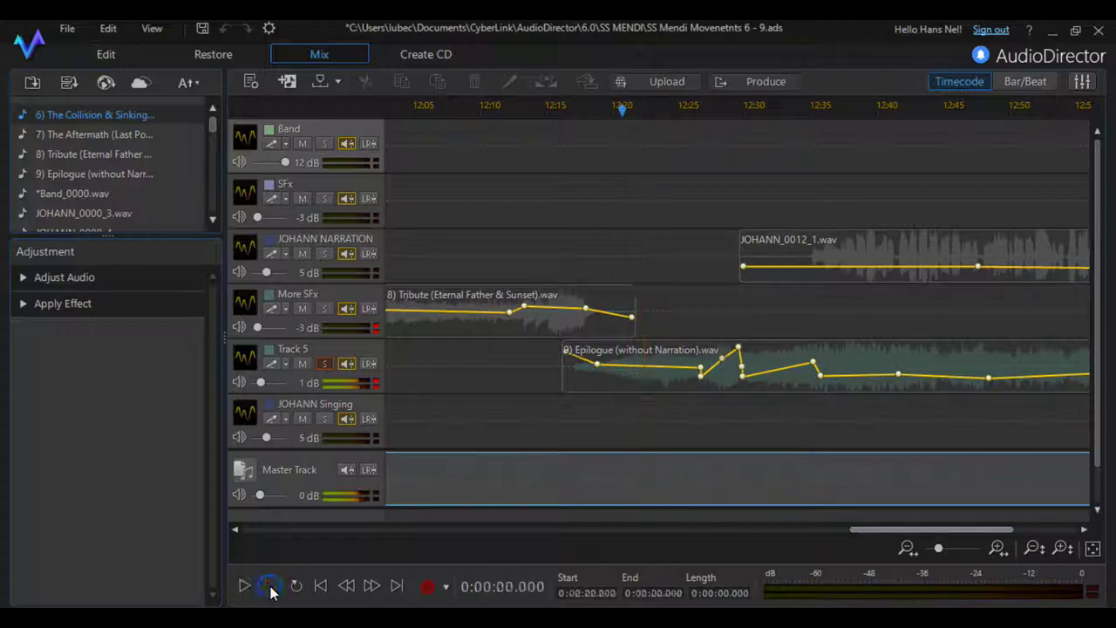
- Solo More SFx together with Track 5 and play the overlap of their two clips from about 12:12
{"action": "left_click", "coordinate": [323, 311]}
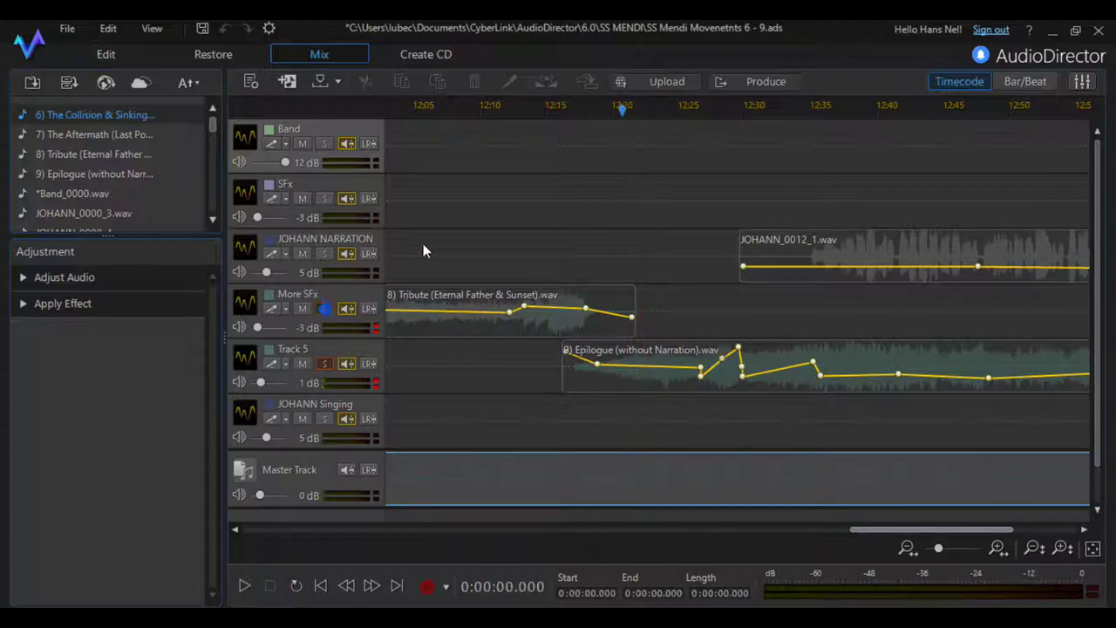
{"action": "left_click", "coordinate": [505, 105]}
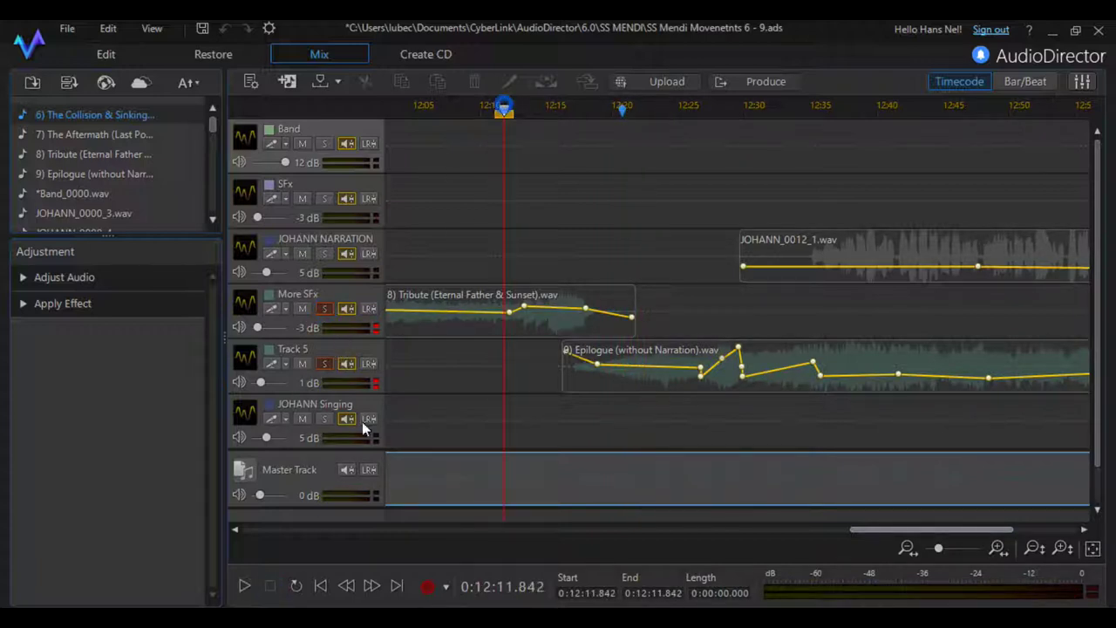
{"action": "left_click", "coordinate": [245, 586]}
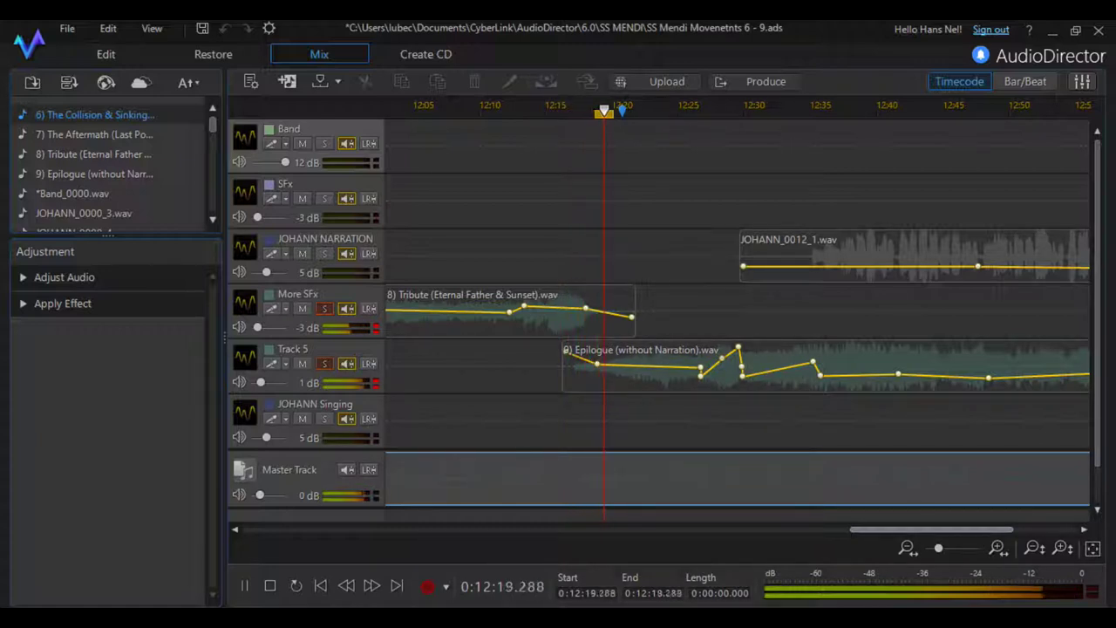
{"action": "left_click", "coordinate": [270, 586]}
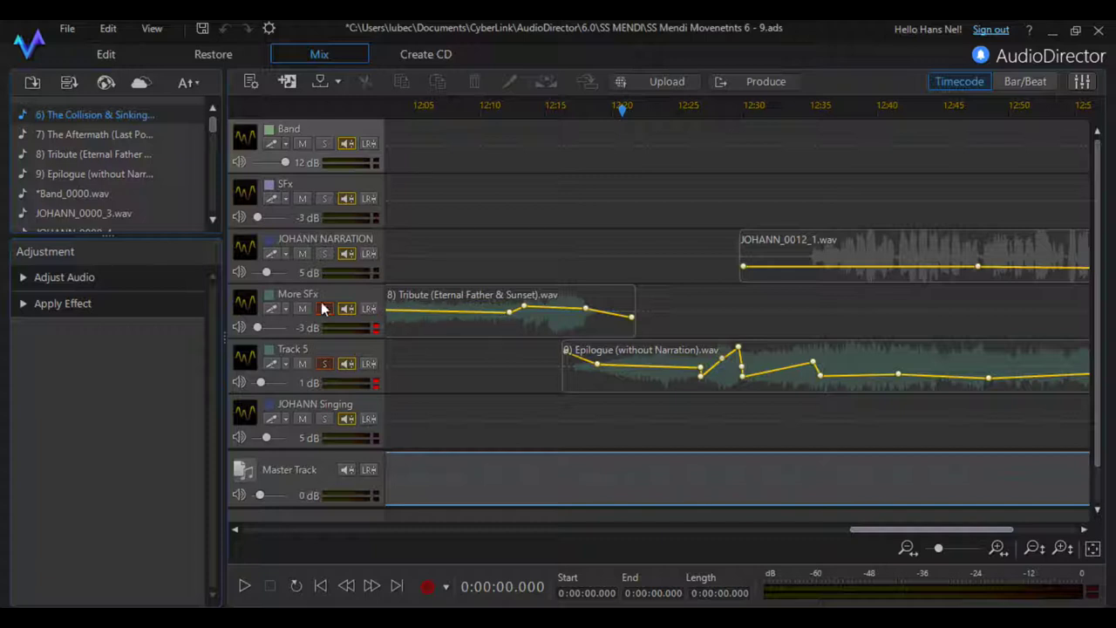
- Toggle track panning and track volume on More SFx to demonstrate their envelope lines, restoring the original settings
{"action": "left_click", "coordinate": [370, 314]}
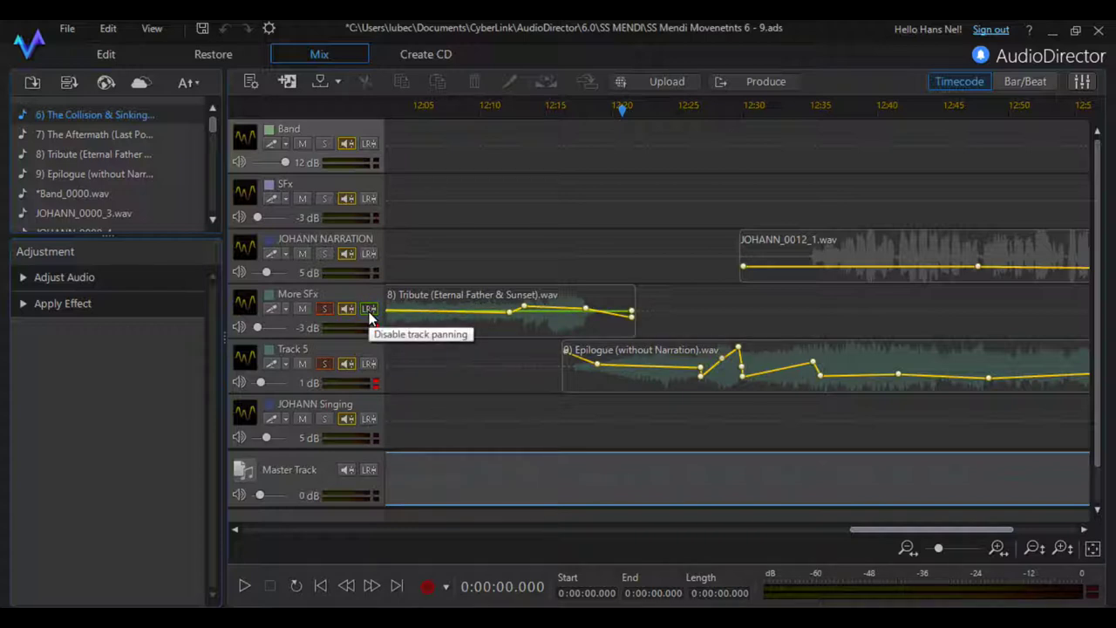
{"action": "left_click", "coordinate": [369, 314]}
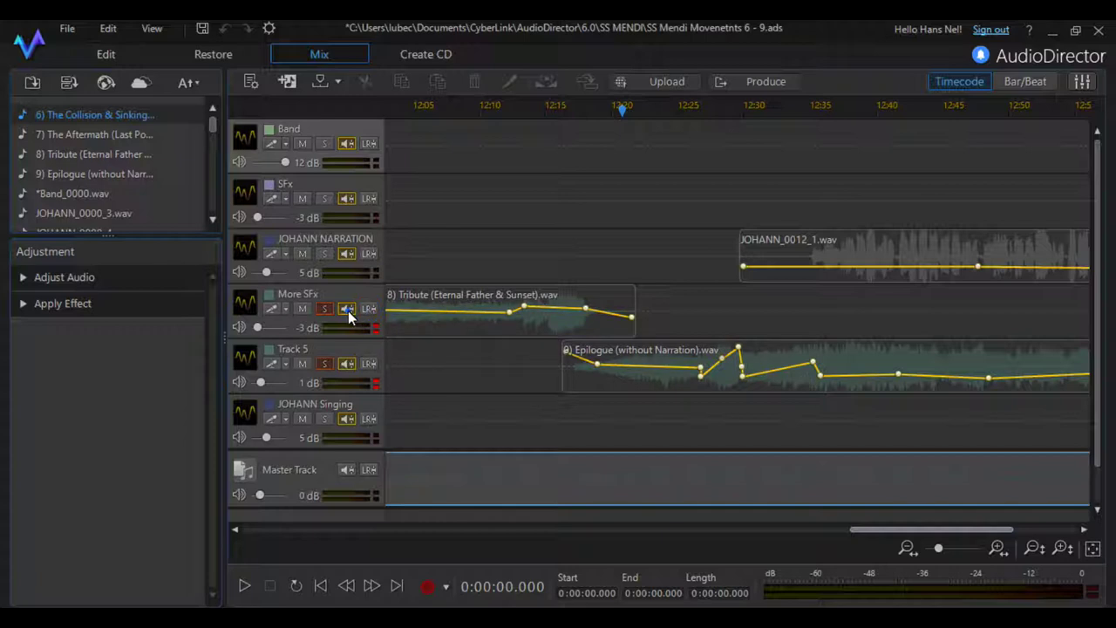
{"action": "left_click", "coordinate": [348, 310]}
{"action": "left_click", "coordinate": [348, 310]}
{"action": "left_click", "coordinate": [369, 311]}
- Leave only Track 5 soloed and play the Epilogue clip's quiet opening from about 12:17
{"action": "mouse_move", "coordinate": [523, 307]}
{"action": "mouse_move", "coordinate": [565, 358]}
{"action": "left_click", "coordinate": [576, 109]}
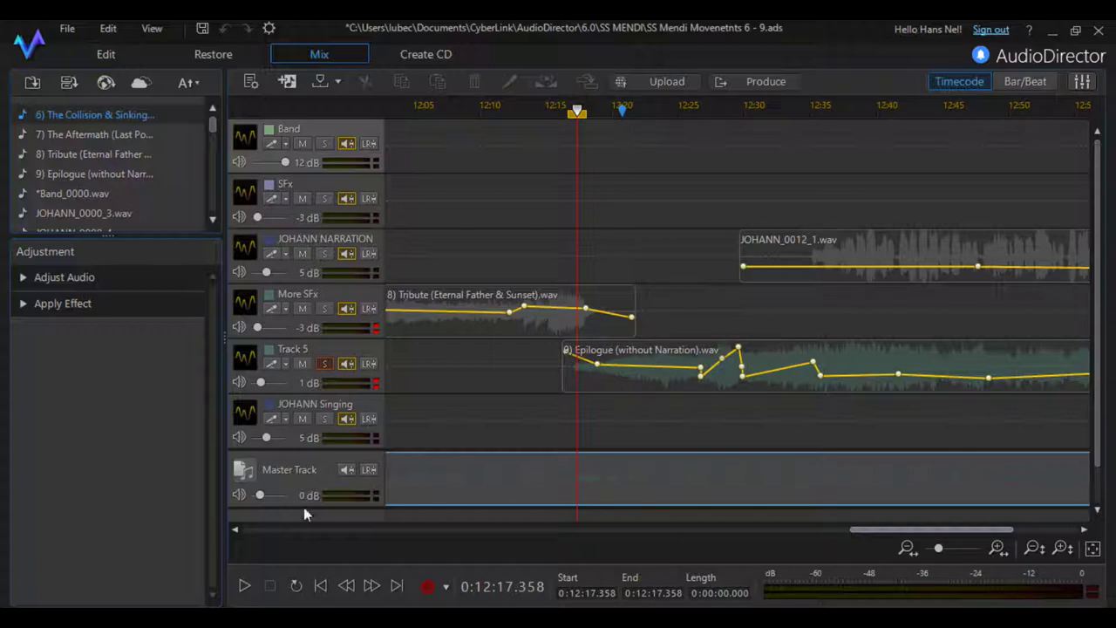
{"action": "left_click", "coordinate": [246, 586]}
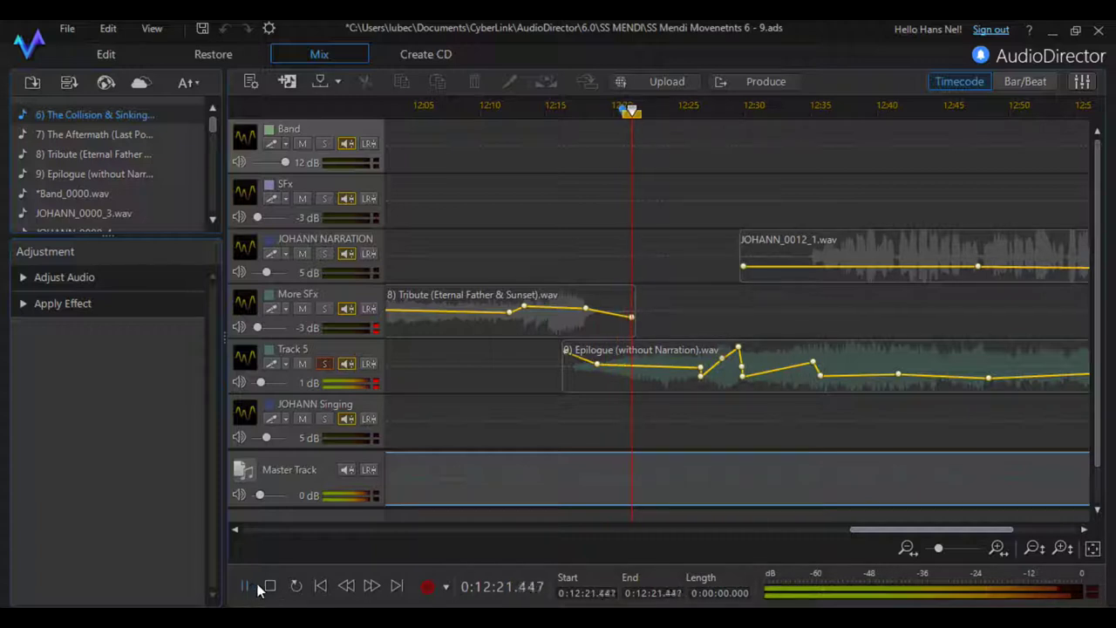
{"action": "left_click", "coordinate": [273, 588]}
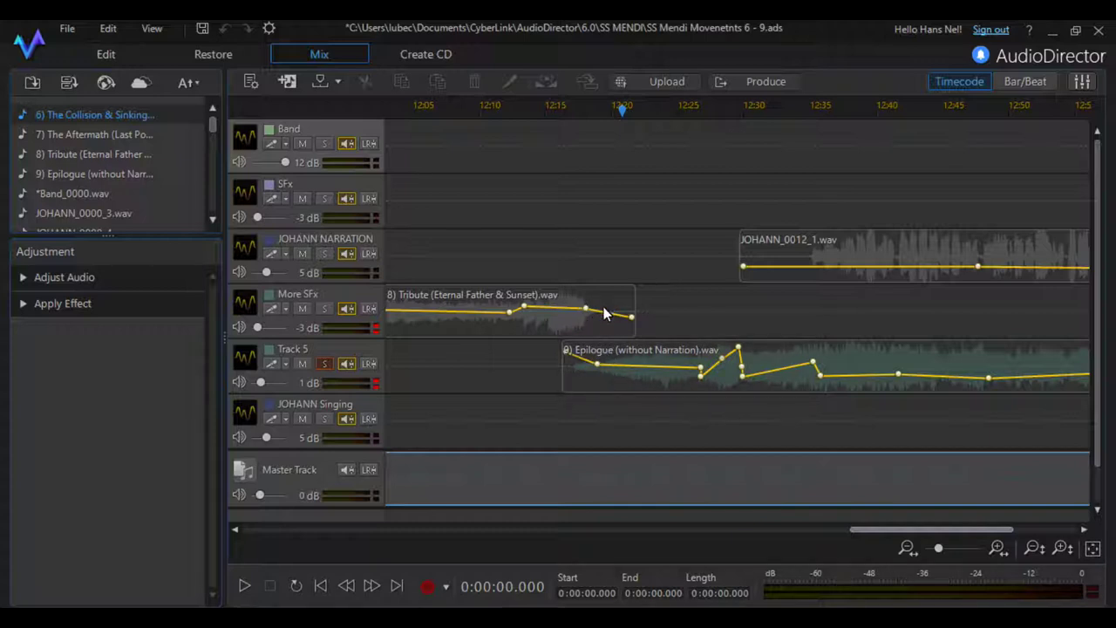
- Add More SFx to the solo again and play the crossover between both tracks from about 12:15
{"action": "left_click", "coordinate": [548, 111]}
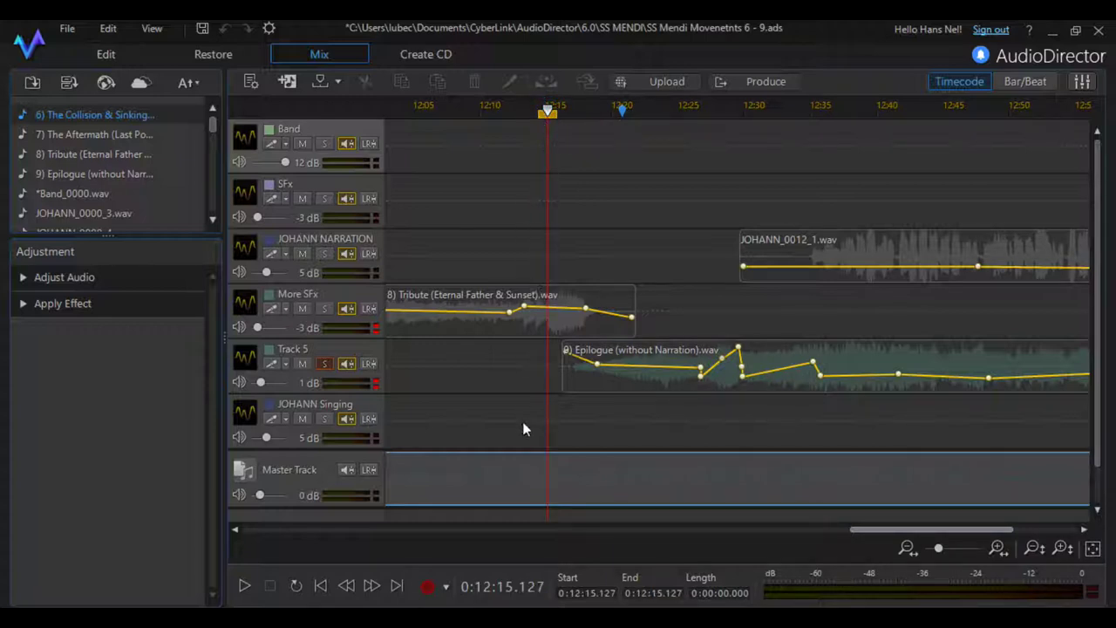
{"action": "left_click", "coordinate": [323, 308]}
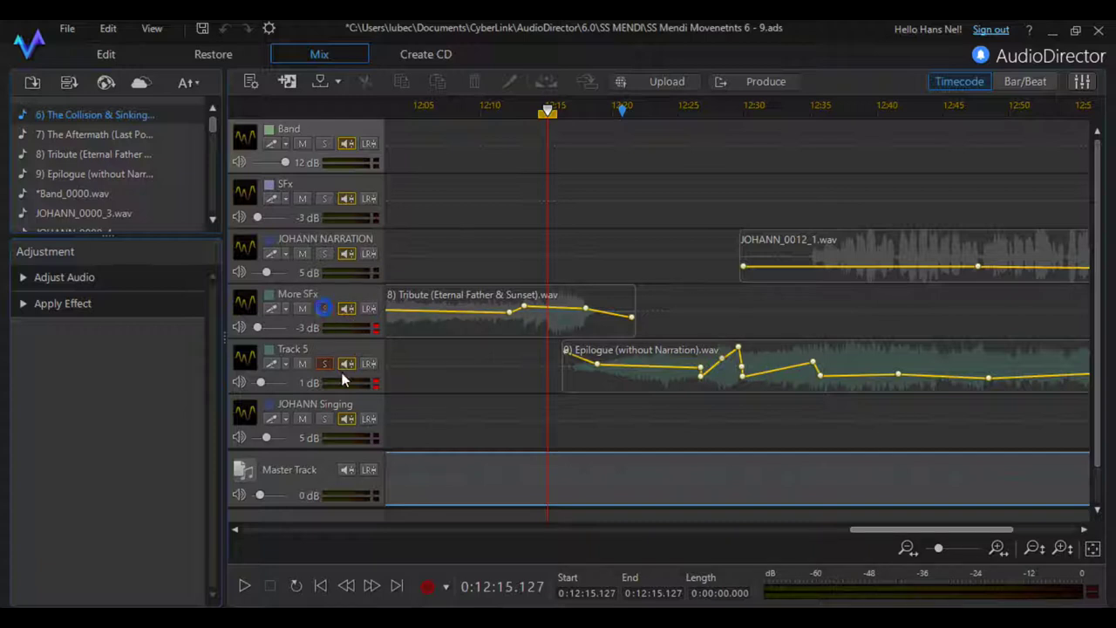
{"action": "left_click", "coordinate": [245, 589]}
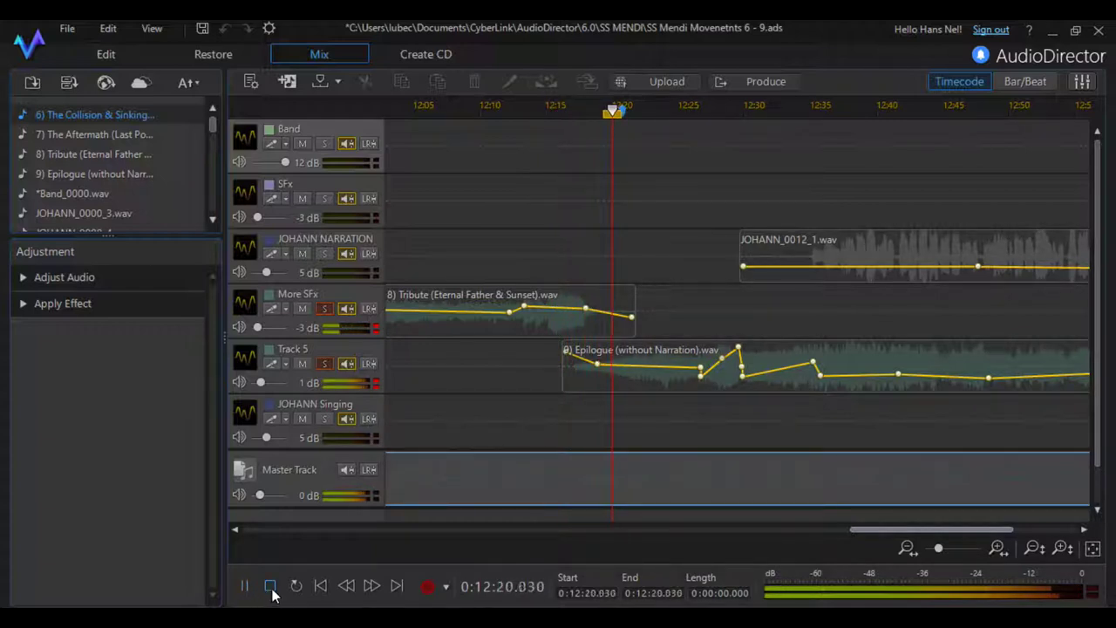
{"action": "left_click", "coordinate": [271, 589]}
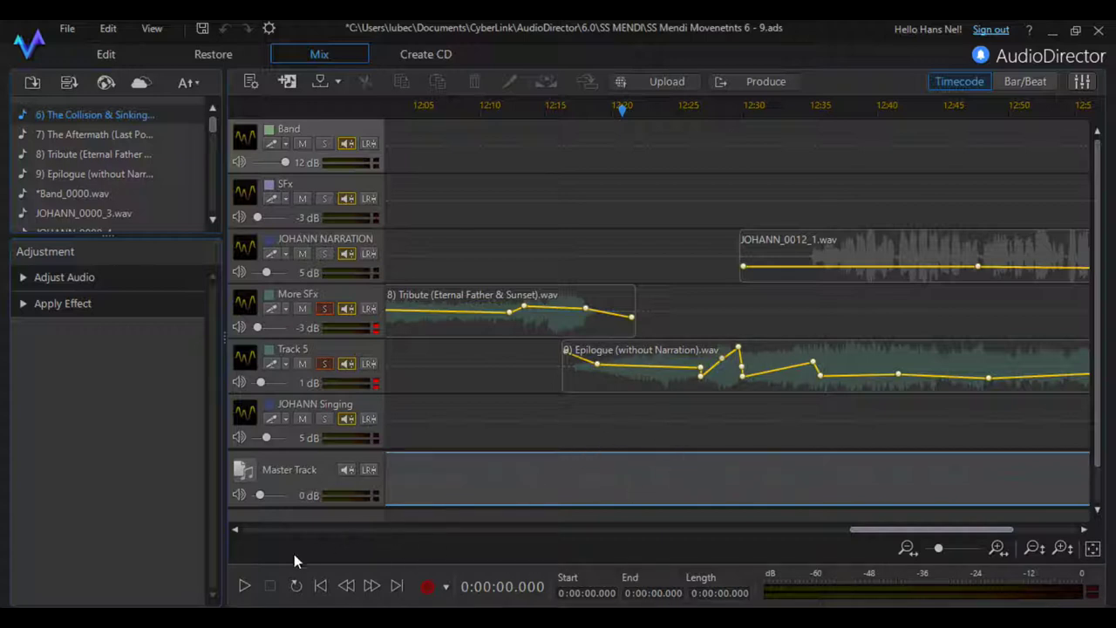
- Remove the solo from More SFx and play Track 5 from about 12:21 through its volume changes to about 12:30
{"action": "left_click_drag", "start_coordinate": [890, 530], "coordinate": [899, 530]}
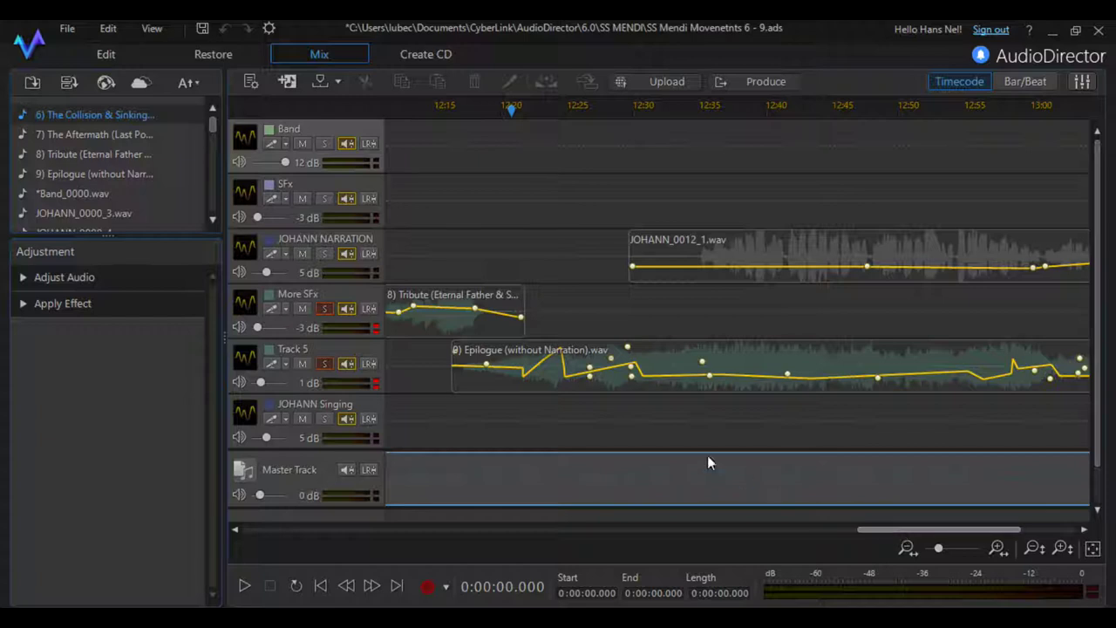
{"action": "left_click", "coordinate": [327, 308]}
{"action": "left_click", "coordinate": [533, 111]}
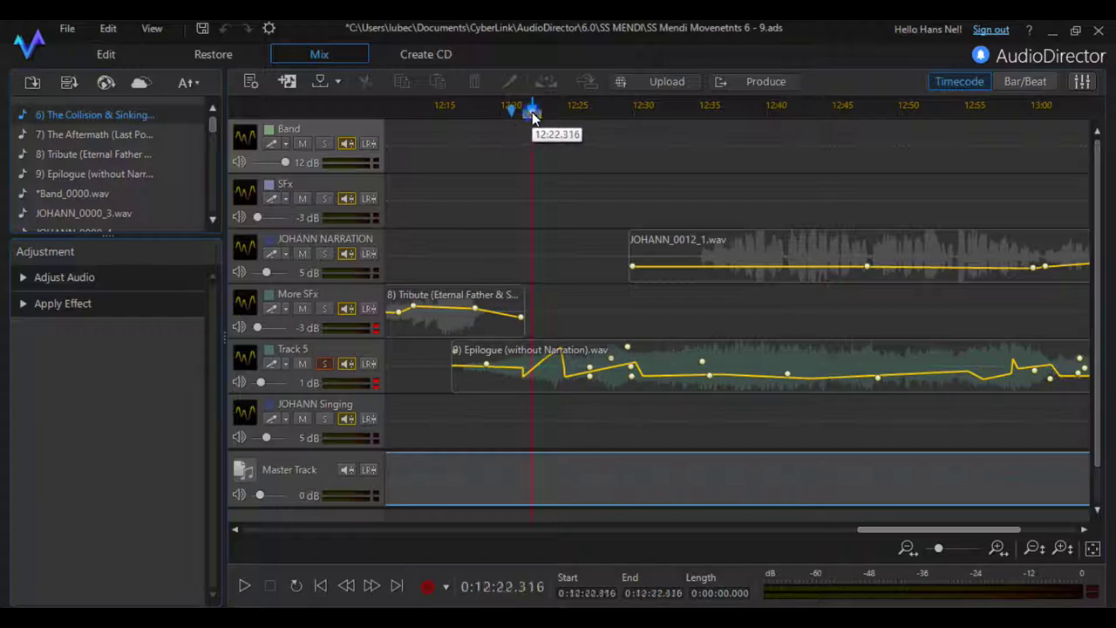
{"action": "left_click_drag", "start_coordinate": [533, 110], "coordinate": [513, 114]}
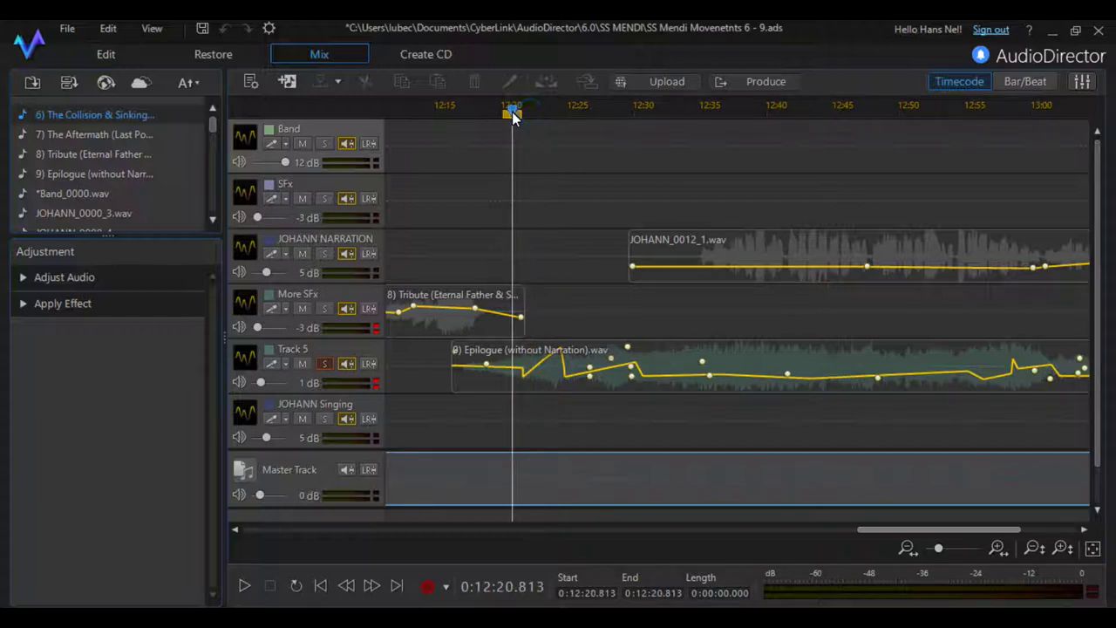
{"action": "left_click", "coordinate": [245, 588]}
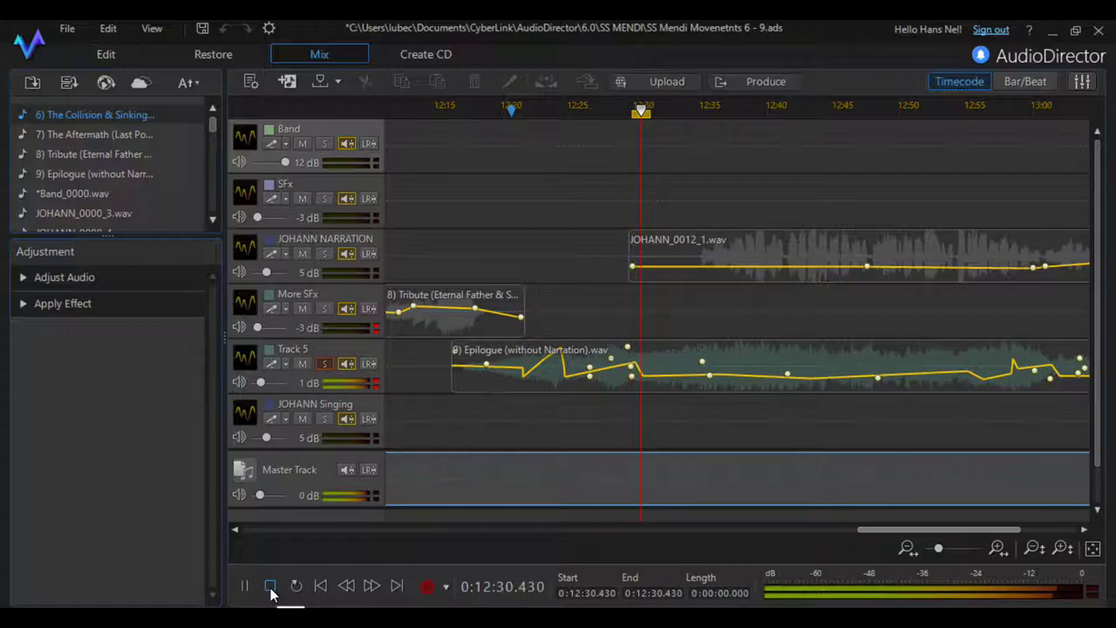
{"action": "left_click", "coordinate": [271, 588]}
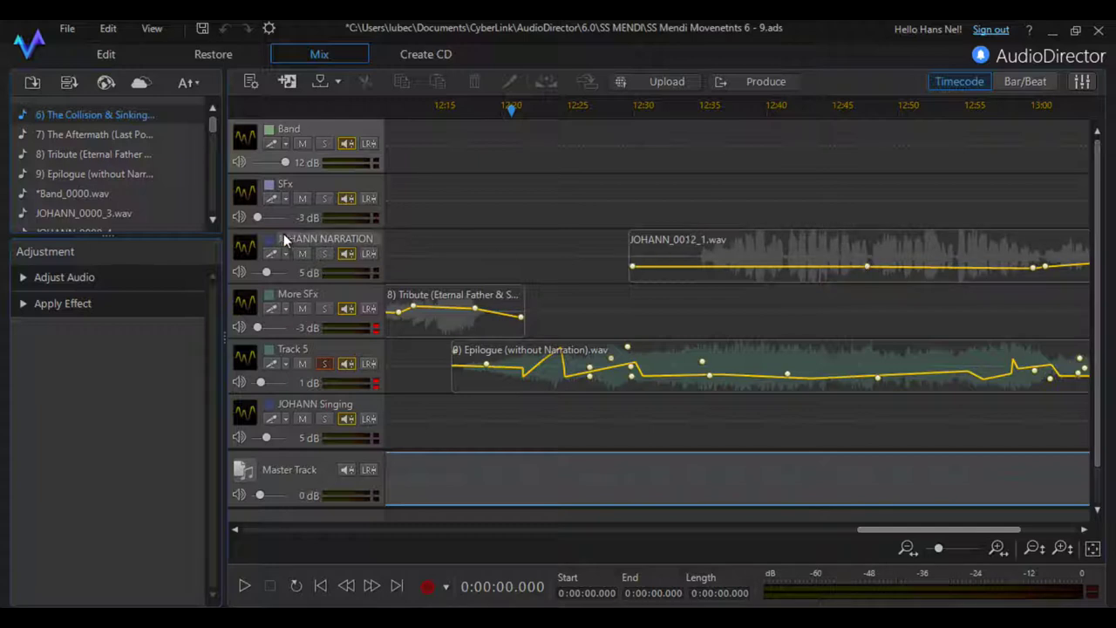
- Add the narration track to the Track 5 solo and look over both tracks' clips through to the project's end
{"action": "left_click", "coordinate": [323, 253]}
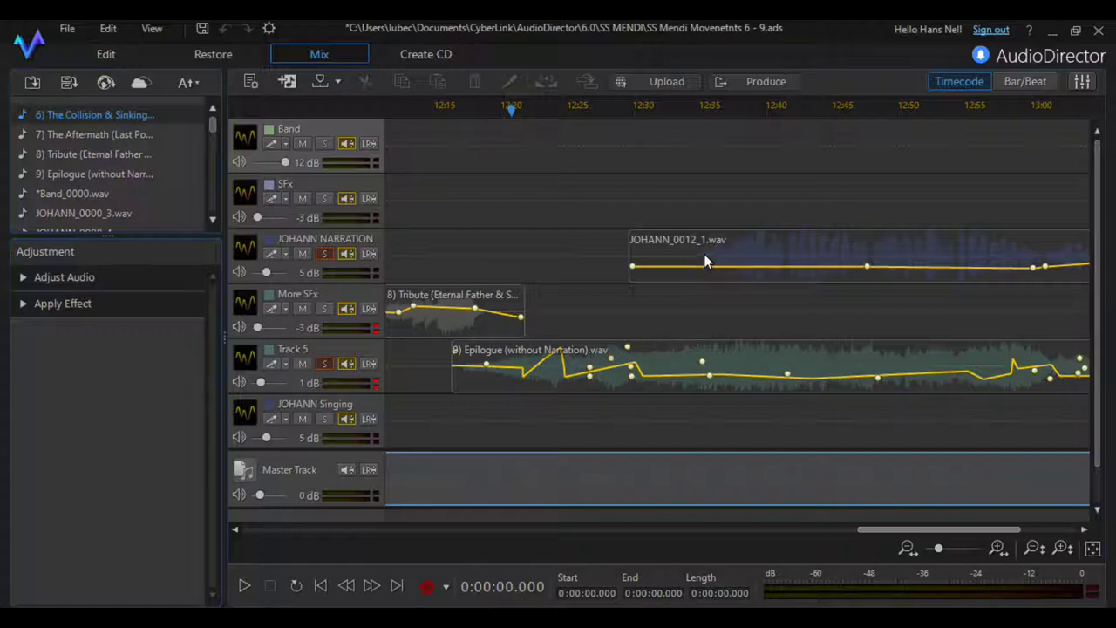
{"action": "mouse_move", "coordinate": [634, 273]}
{"action": "left_click_drag", "start_coordinate": [891, 529], "coordinate": [922, 526]}
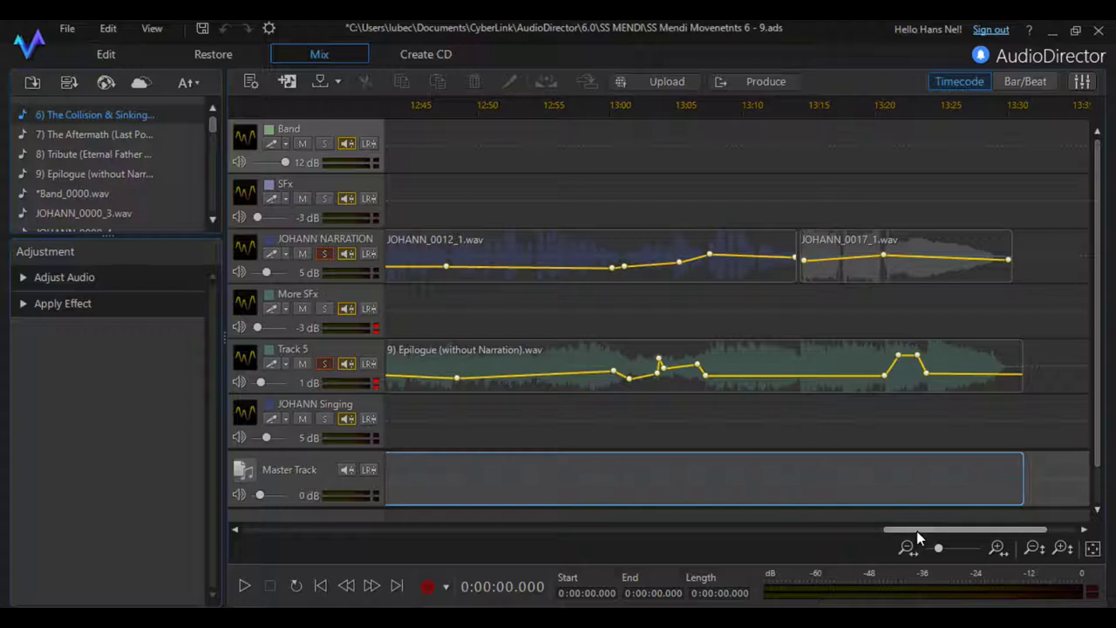
{"action": "left_click_drag", "start_coordinate": [918, 530], "coordinate": [876, 530]}
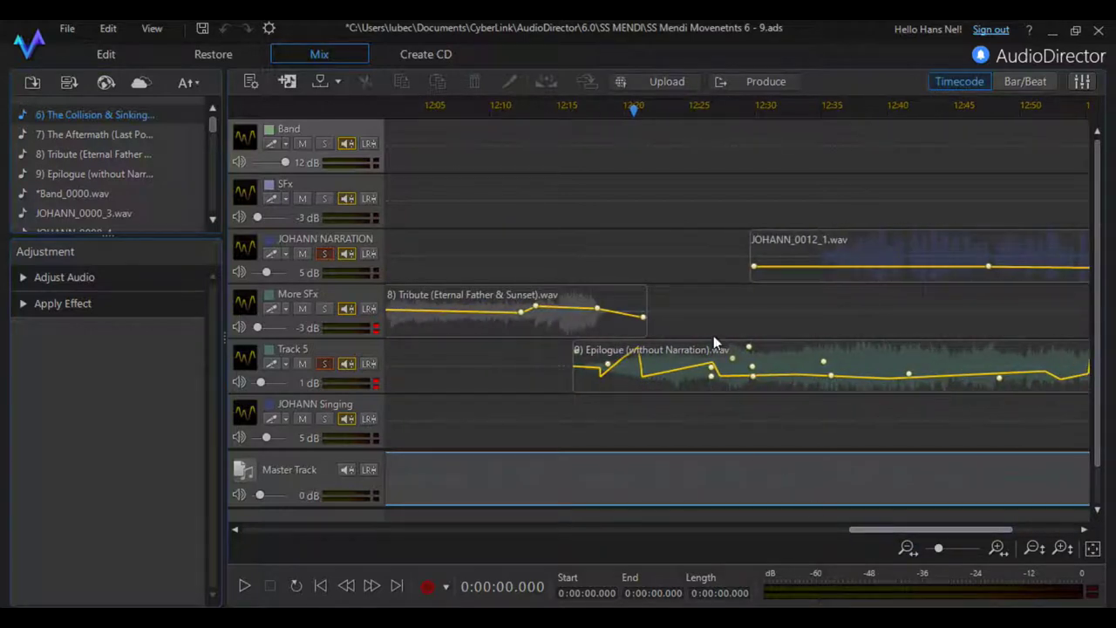
- Play the narration with Track 5 from about 12:16, lowering the Master Track volume to -4 dB during playback
{"action": "left_click", "coordinate": [619, 111]}
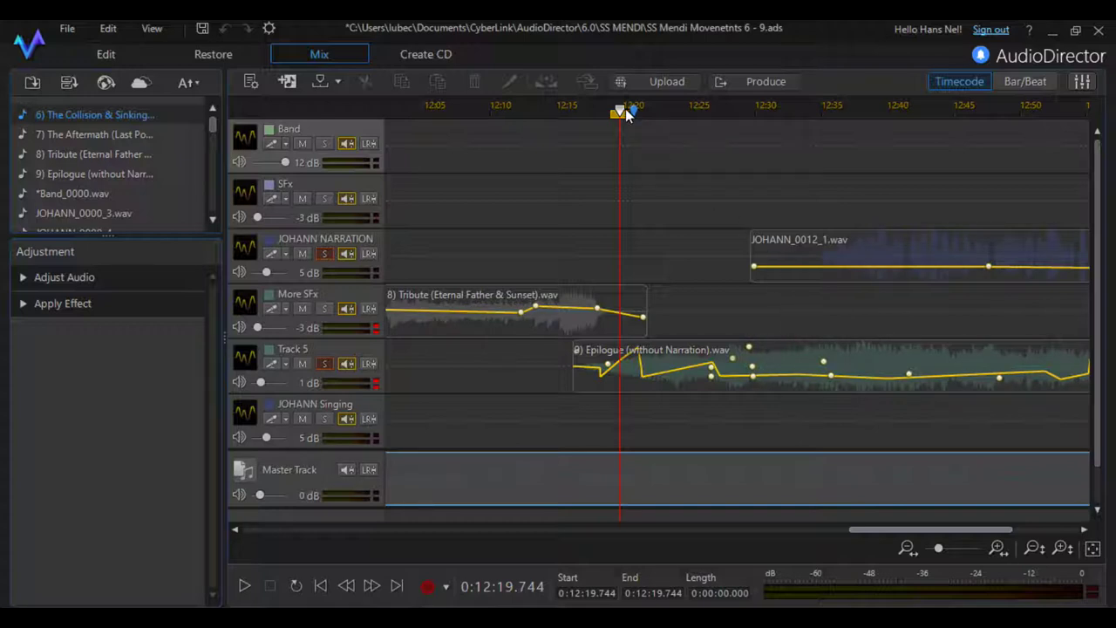
{"action": "left_click_drag", "start_coordinate": [628, 116], "coordinate": [576, 112]}
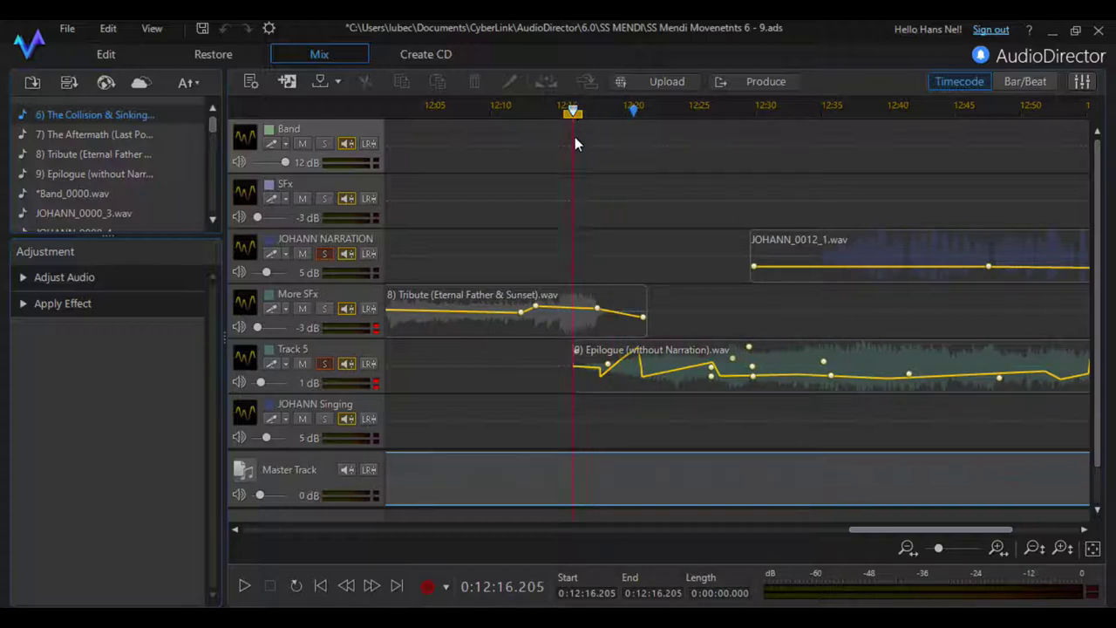
{"action": "left_click", "coordinate": [244, 588]}
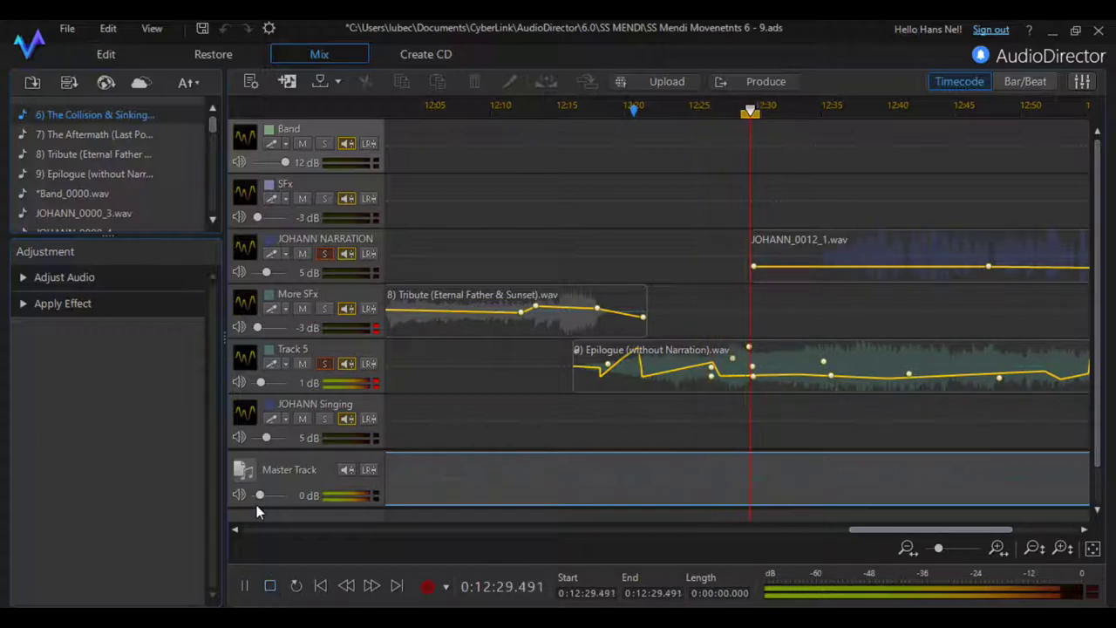
{"action": "left_click_drag", "start_coordinate": [262, 497], "coordinate": [258, 502]}
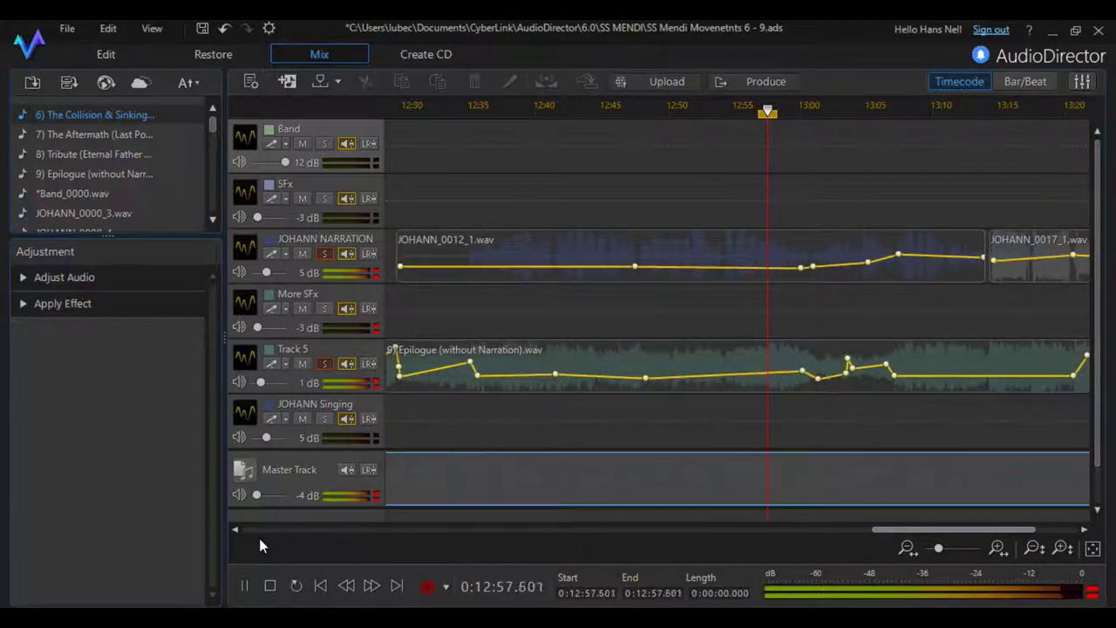
{"action": "left_click", "coordinate": [269, 589]}
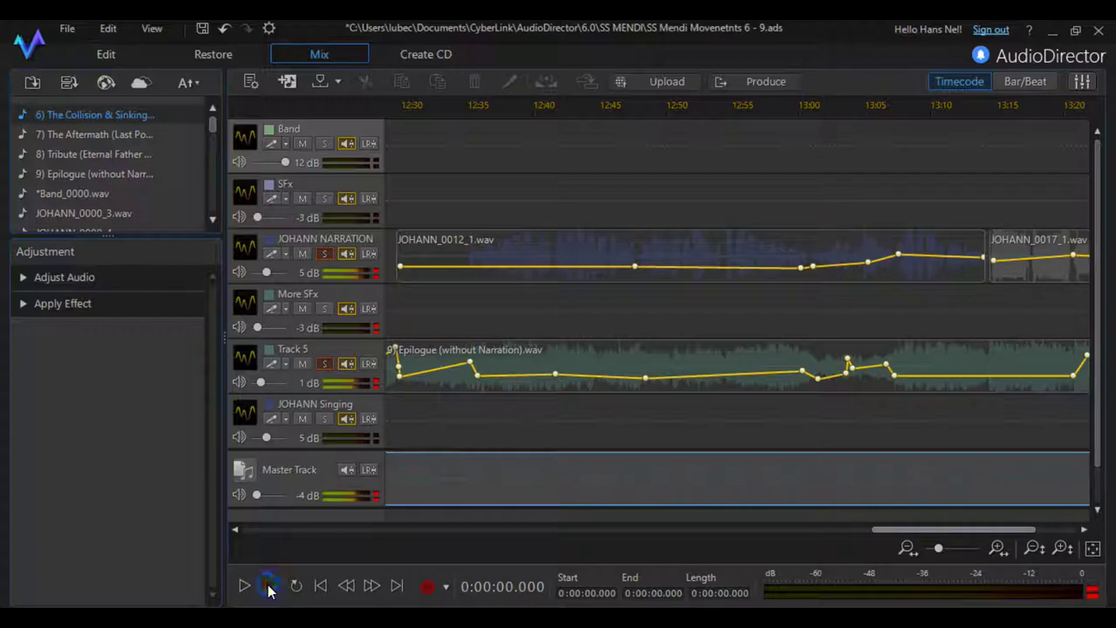
- Inspect the Epilogue clip's volume points near 13:03 and play both soloed tracks from about 13:00 past 13:23
{"action": "mouse_move", "coordinate": [846, 380]}
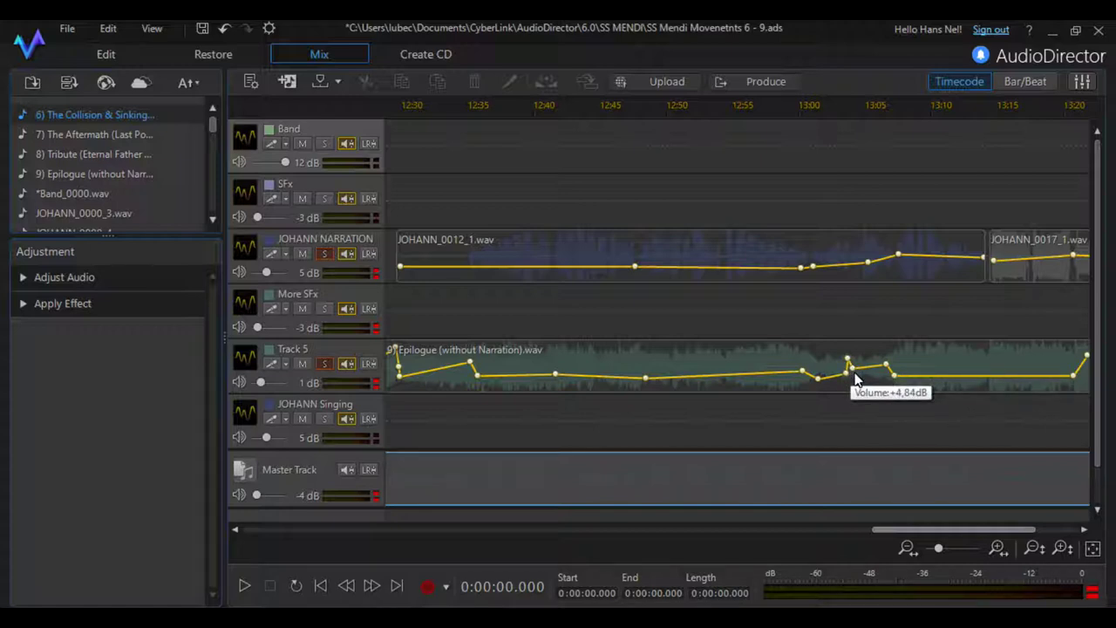
{"action": "left_click", "coordinate": [809, 108]}
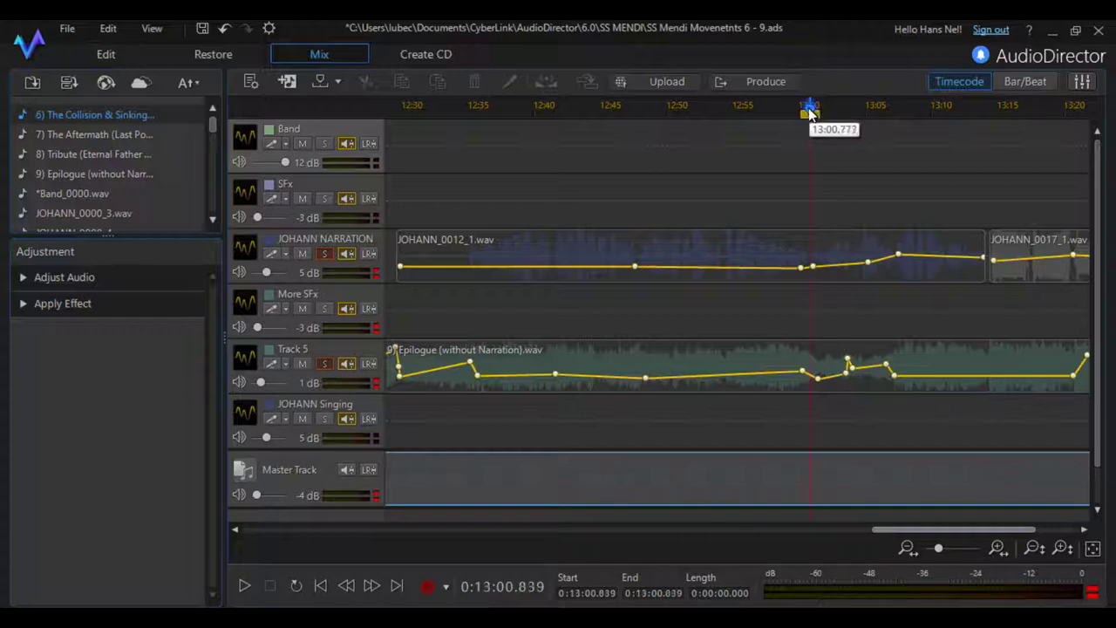
{"action": "left_click", "coordinate": [844, 375]}
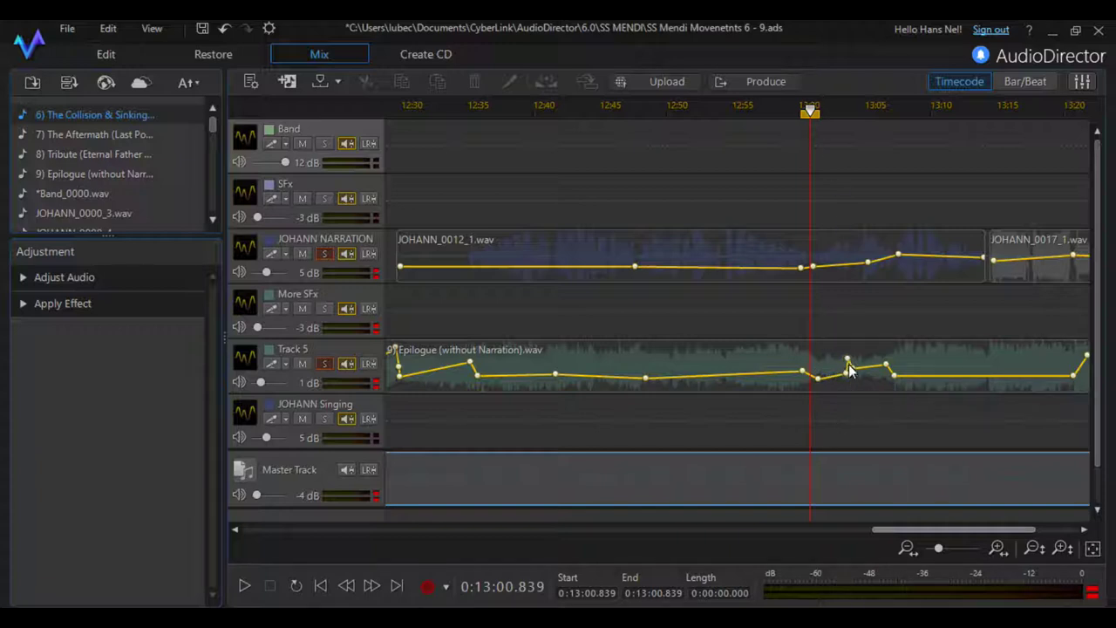
{"action": "mouse_move", "coordinate": [854, 371]}
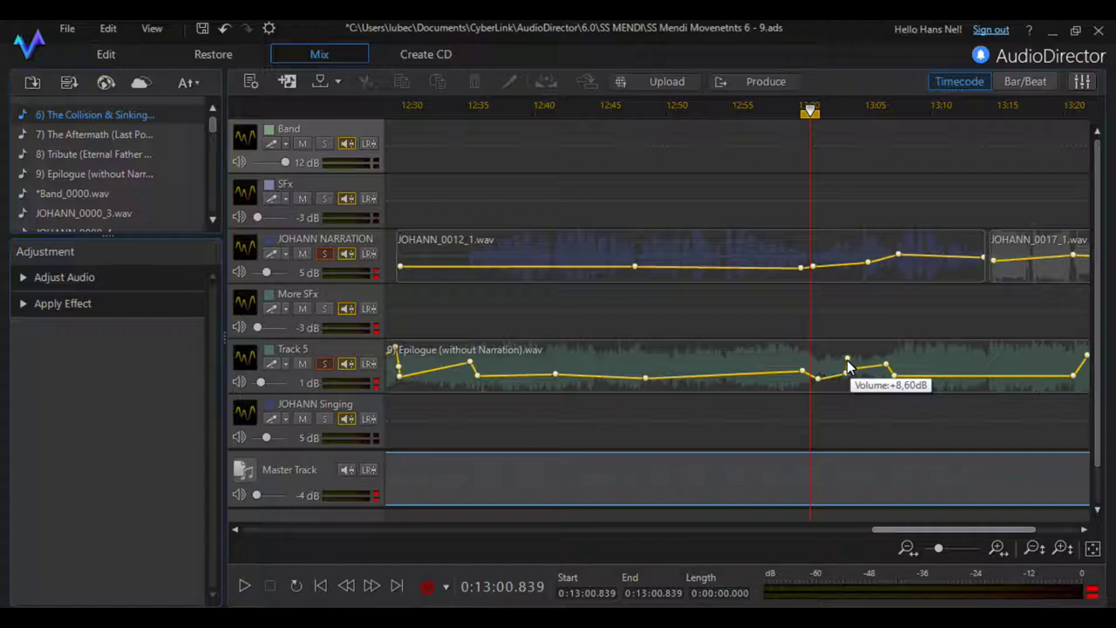
{"action": "left_click", "coordinate": [850, 367]}
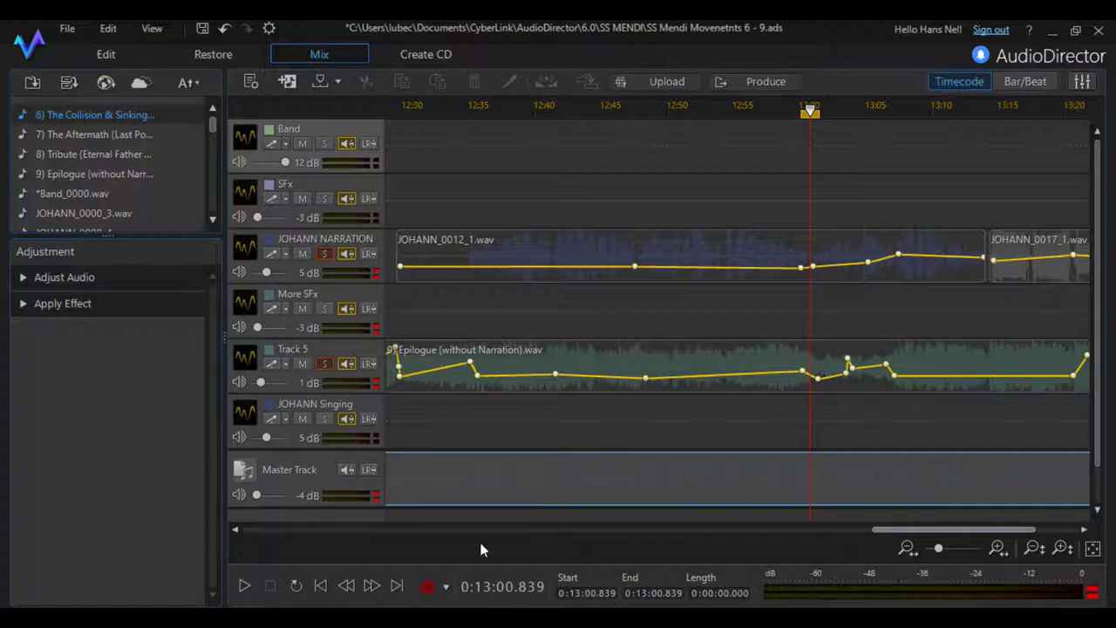
{"action": "left_click", "coordinate": [245, 587]}
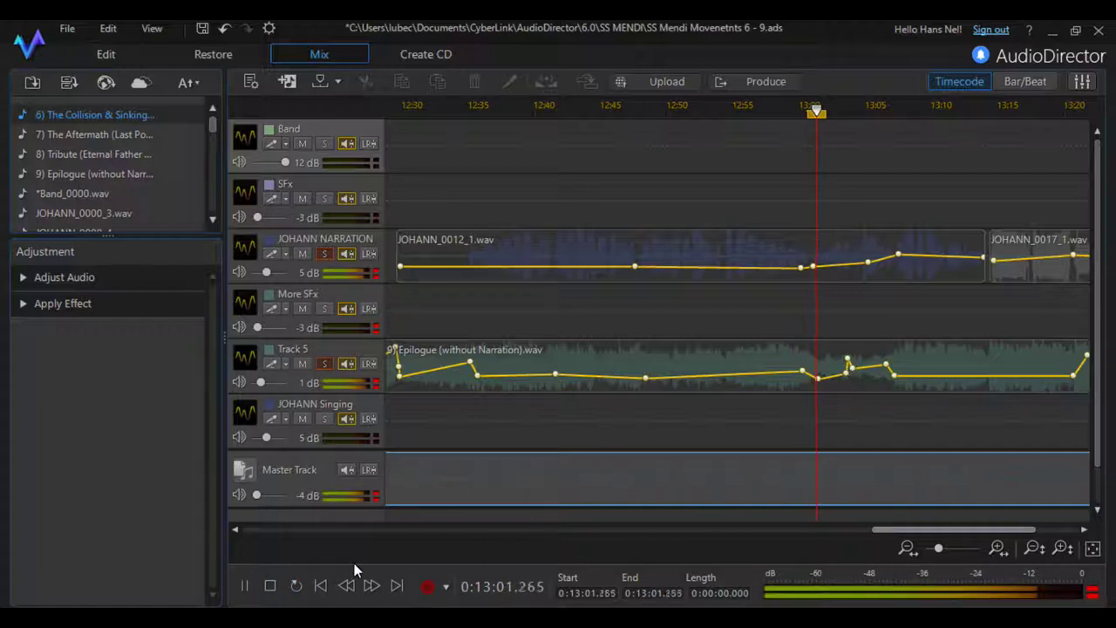
{"action": "left_click", "coordinate": [853, 390]}
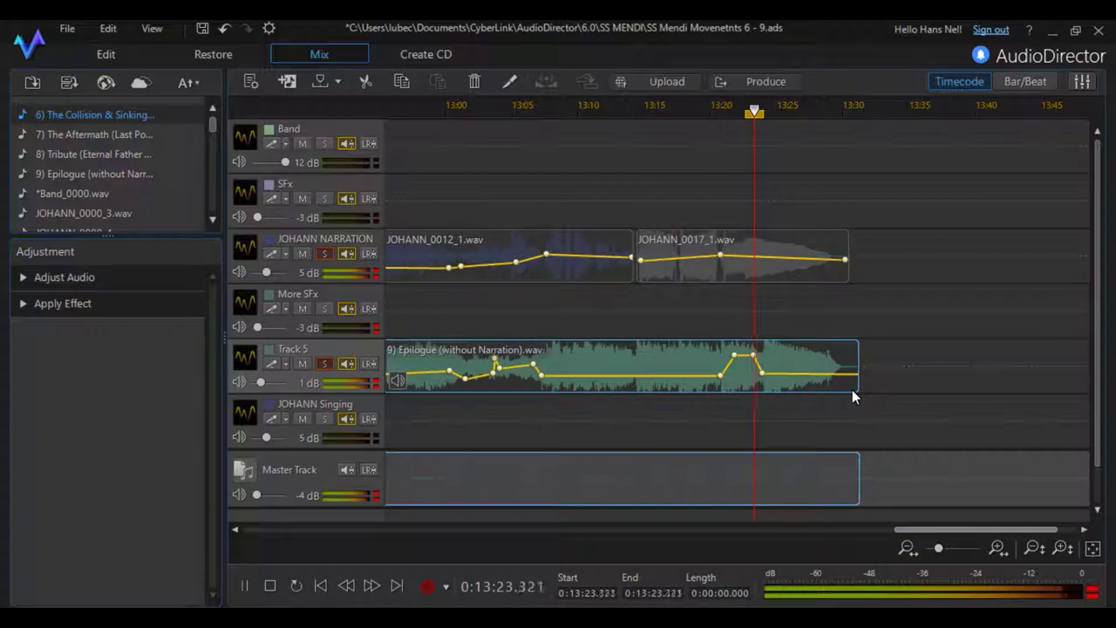
{"action": "left_click", "coordinate": [271, 586]}
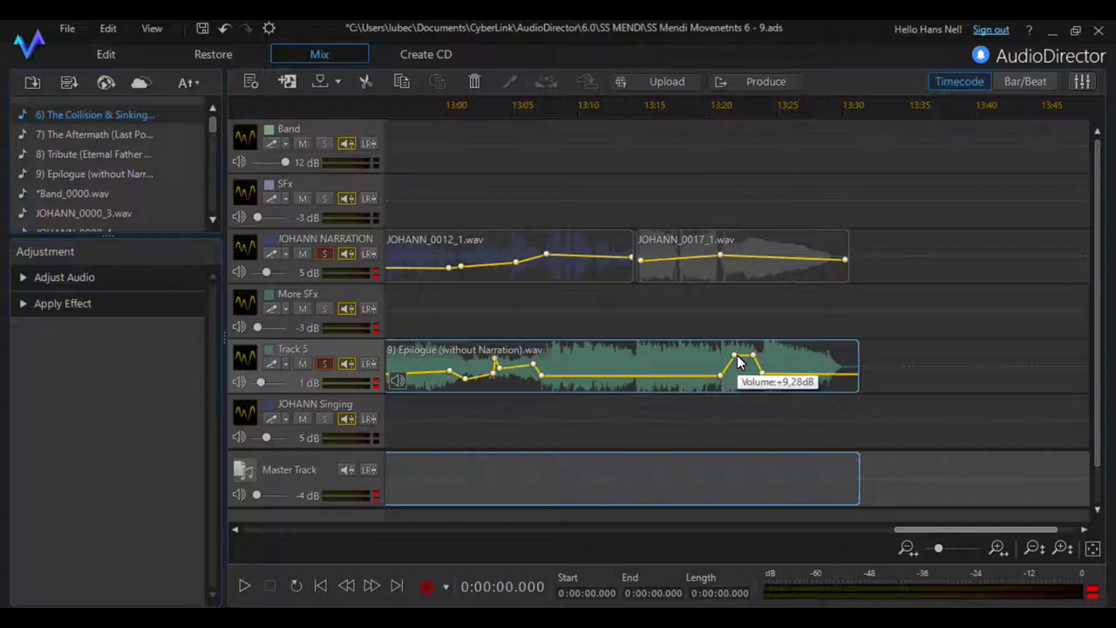
- Remove the solo from the narration track and play Track 5 alone briefly from about 13:20
{"action": "left_click", "coordinate": [326, 255]}
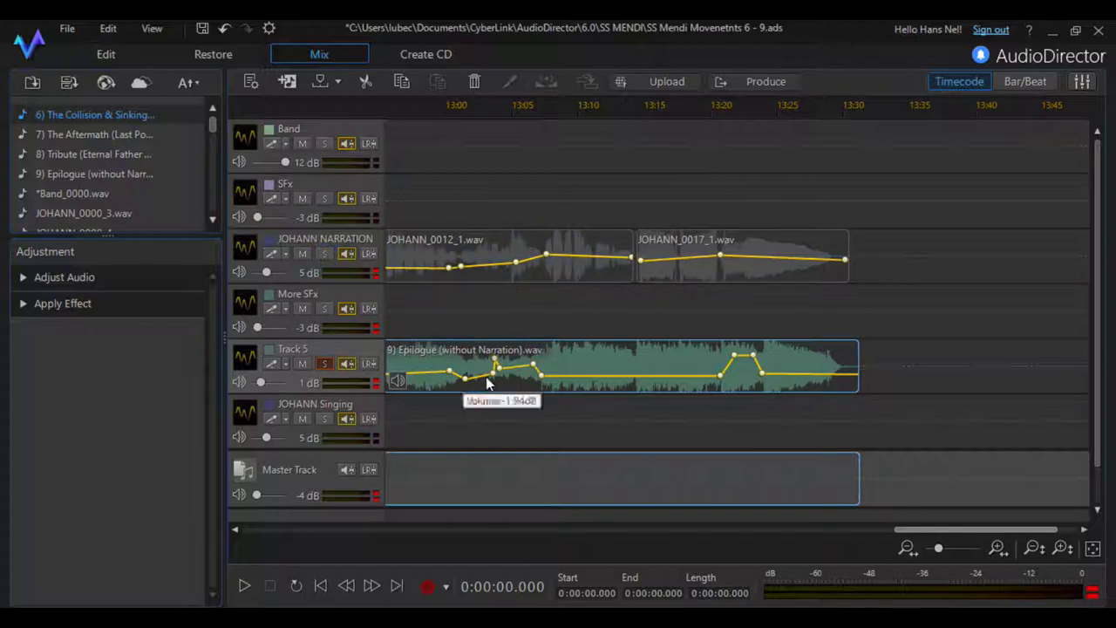
{"action": "left_click", "coordinate": [717, 105]}
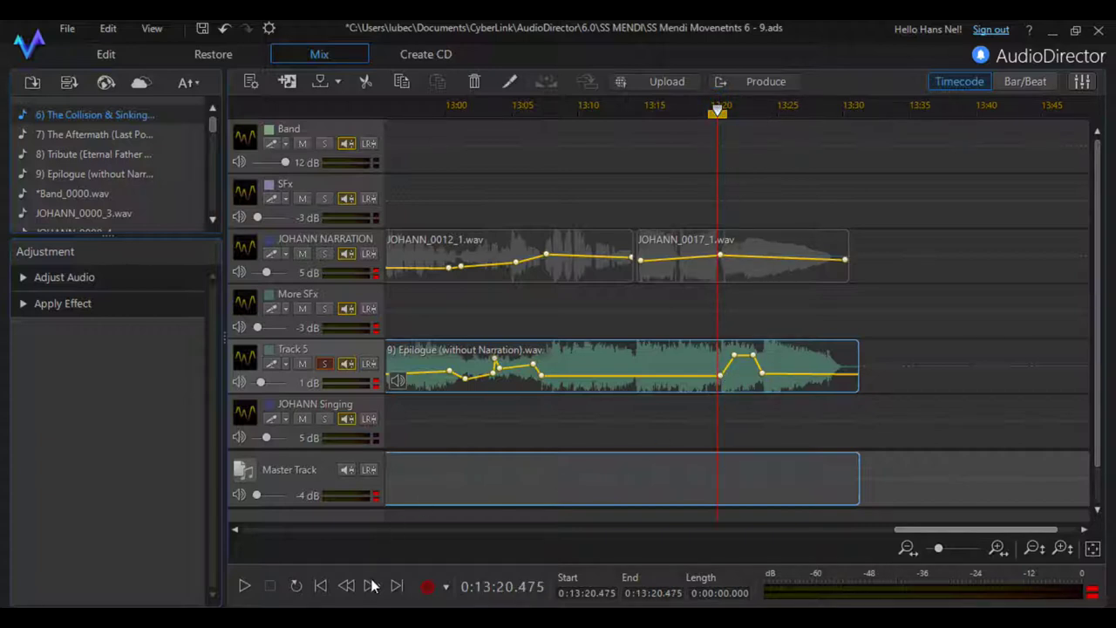
{"action": "left_click", "coordinate": [245, 588]}
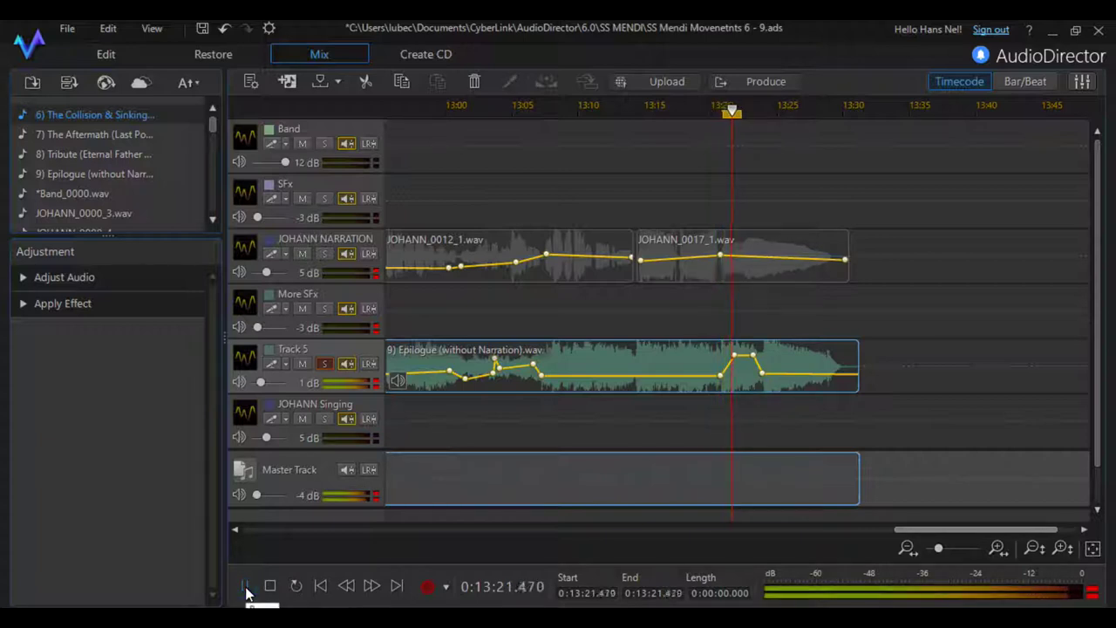
{"action": "left_click", "coordinate": [269, 587]}
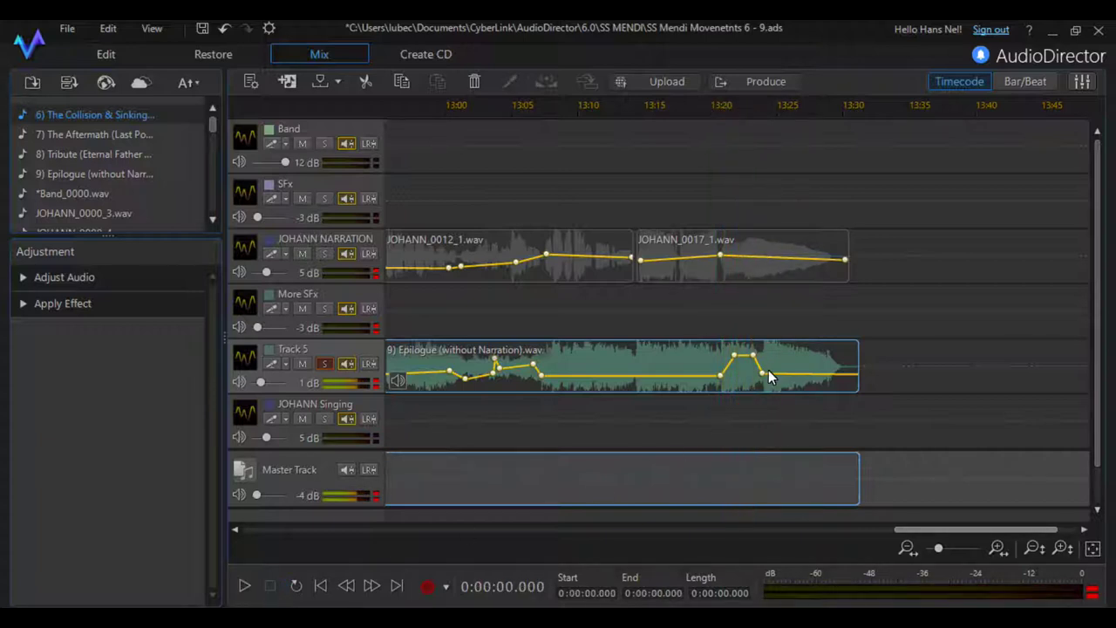
- Raise the Epilogue clip's two peak volume points near 13:22 and audition the change from about 13:19
{"action": "left_click_drag", "start_coordinate": [735, 356], "coordinate": [758, 355]}
{"action": "left_click_drag", "start_coordinate": [759, 353], "coordinate": [756, 349]}
{"action": "left_click", "coordinate": [699, 114]}
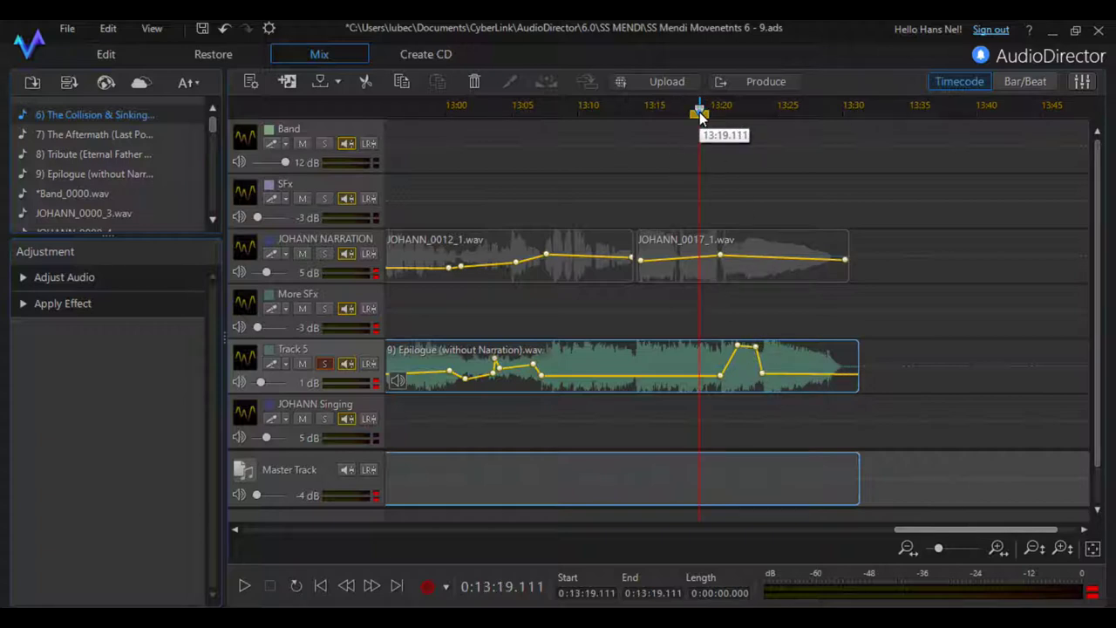
{"action": "left_click", "coordinate": [246, 590]}
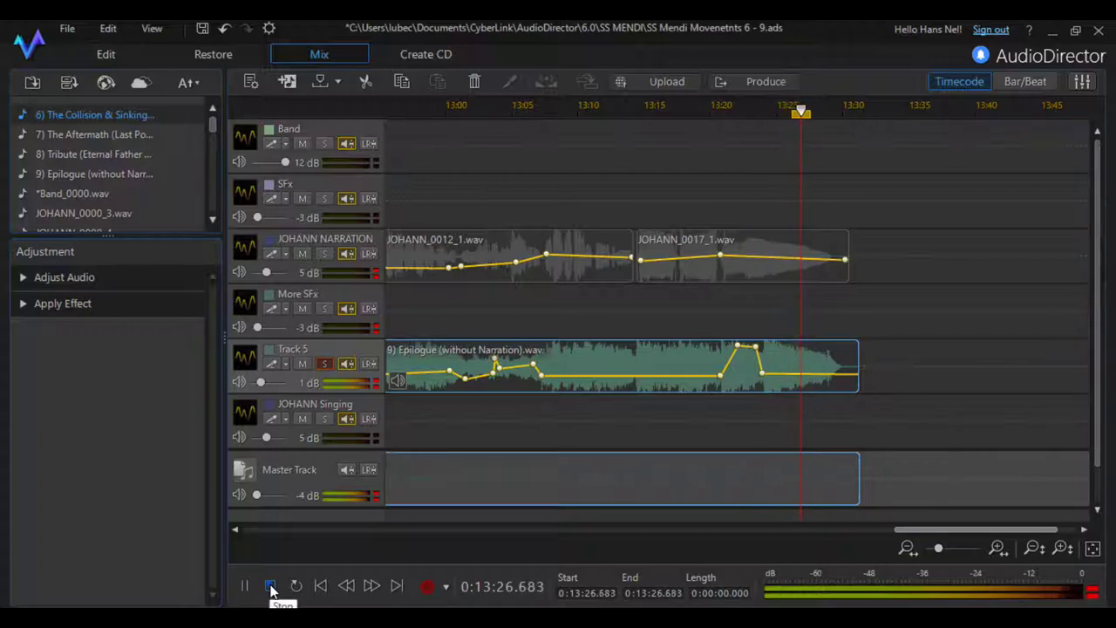
{"action": "left_click", "coordinate": [270, 587]}
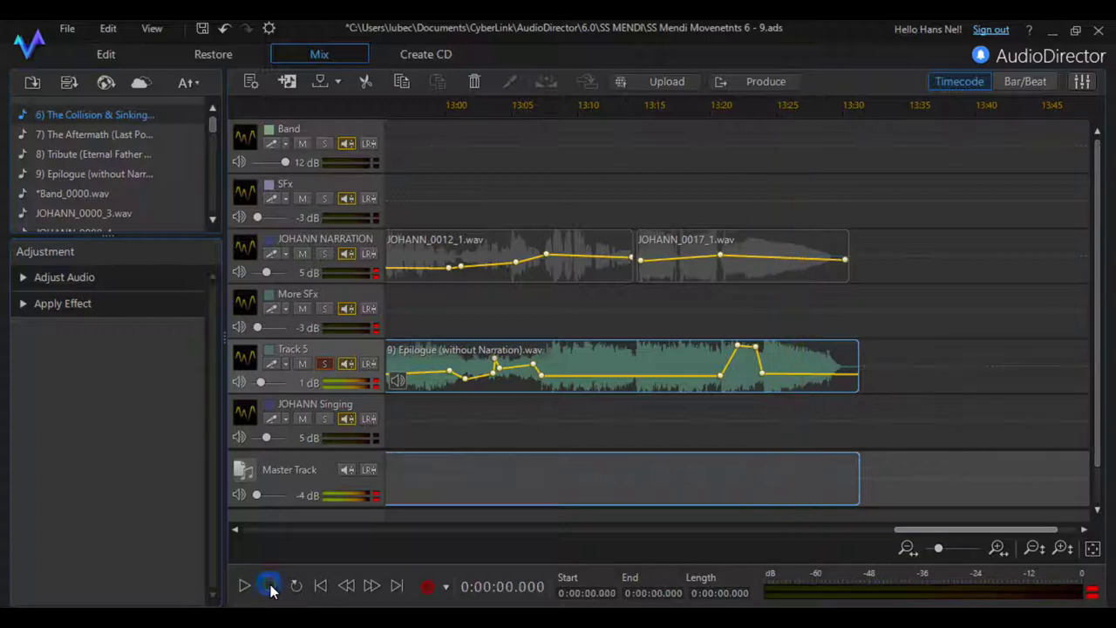
- Solo the narration track again and play it together with Track 5 from about 13:18
{"action": "left_click", "coordinate": [324, 254]}
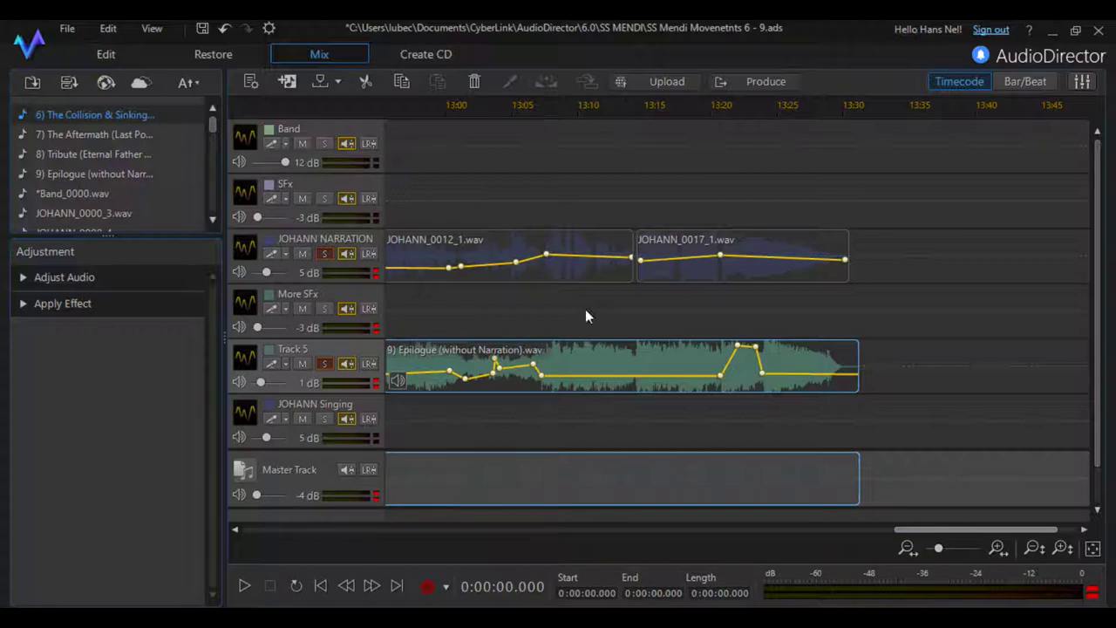
{"action": "left_click", "coordinate": [688, 107]}
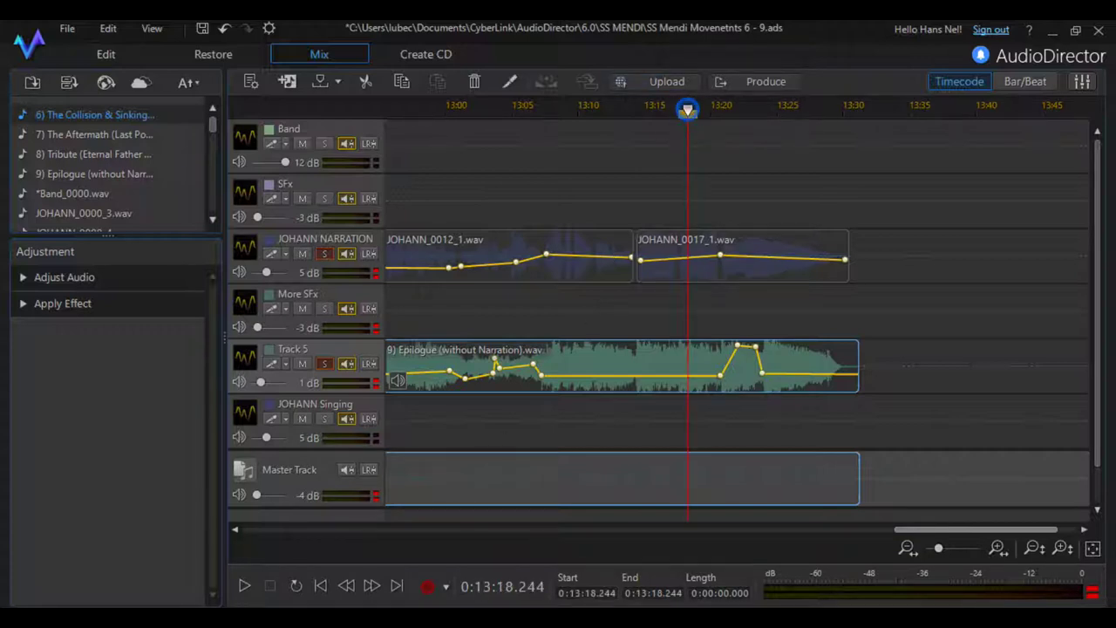
{"action": "left_click", "coordinate": [244, 587]}
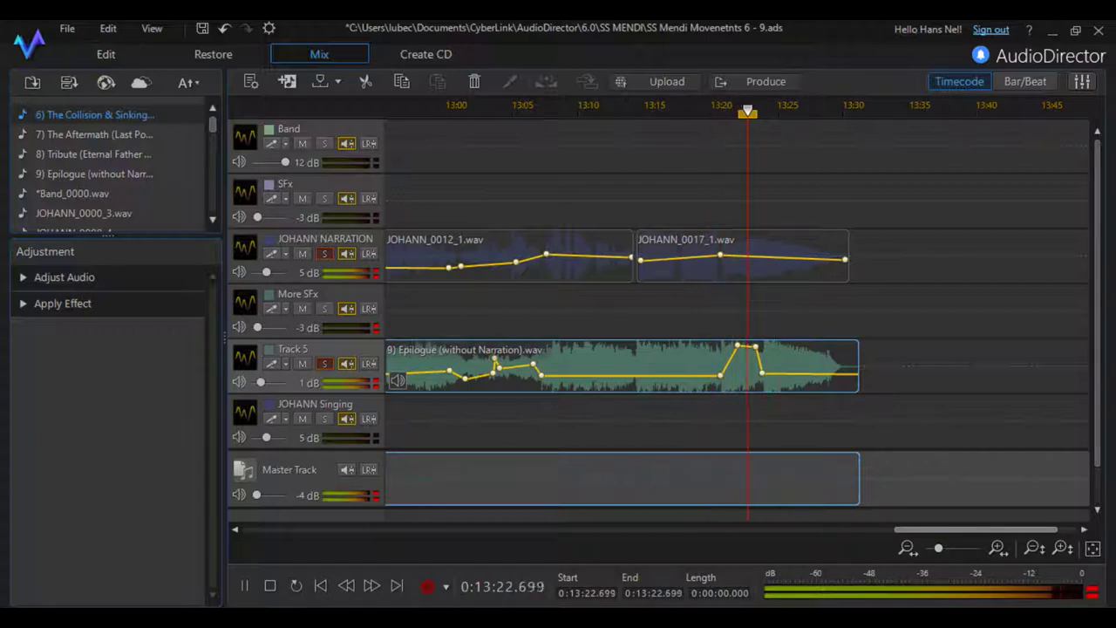
{"action": "left_click", "coordinate": [273, 589]}
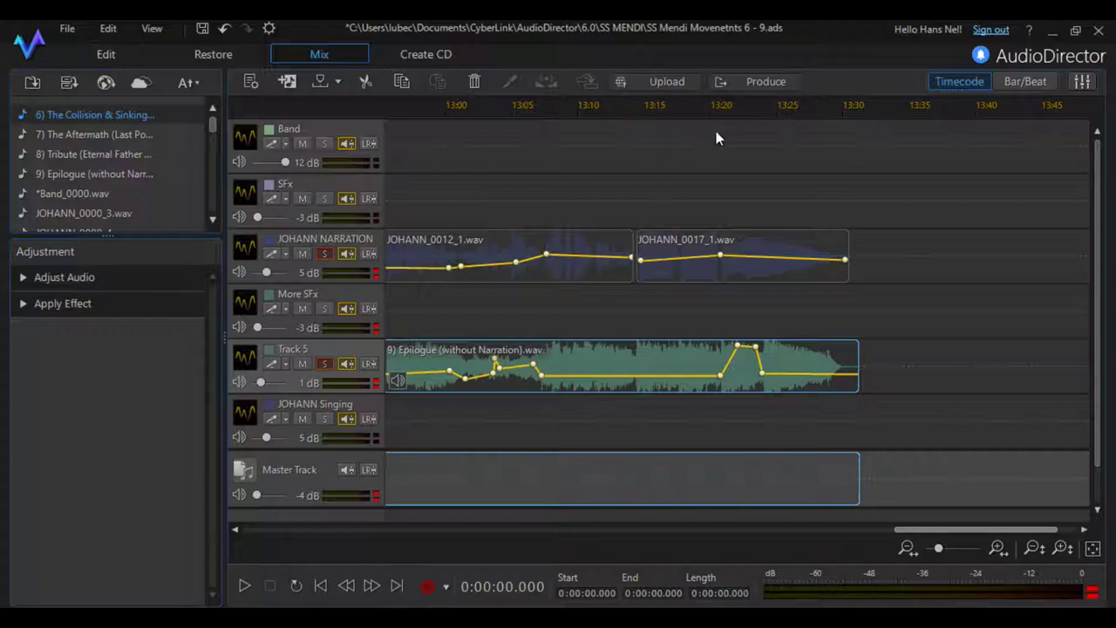
- Replay the ending of both soloed tracks from about 13:17
{"action": "left_click", "coordinate": [677, 111]}
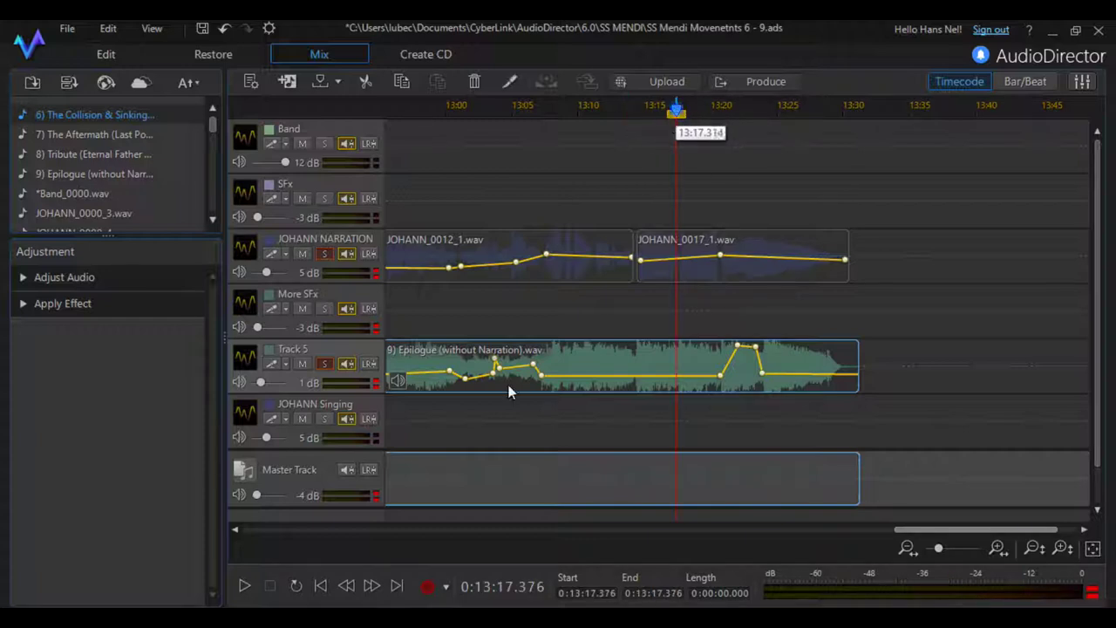
{"action": "left_click", "coordinate": [245, 586]}
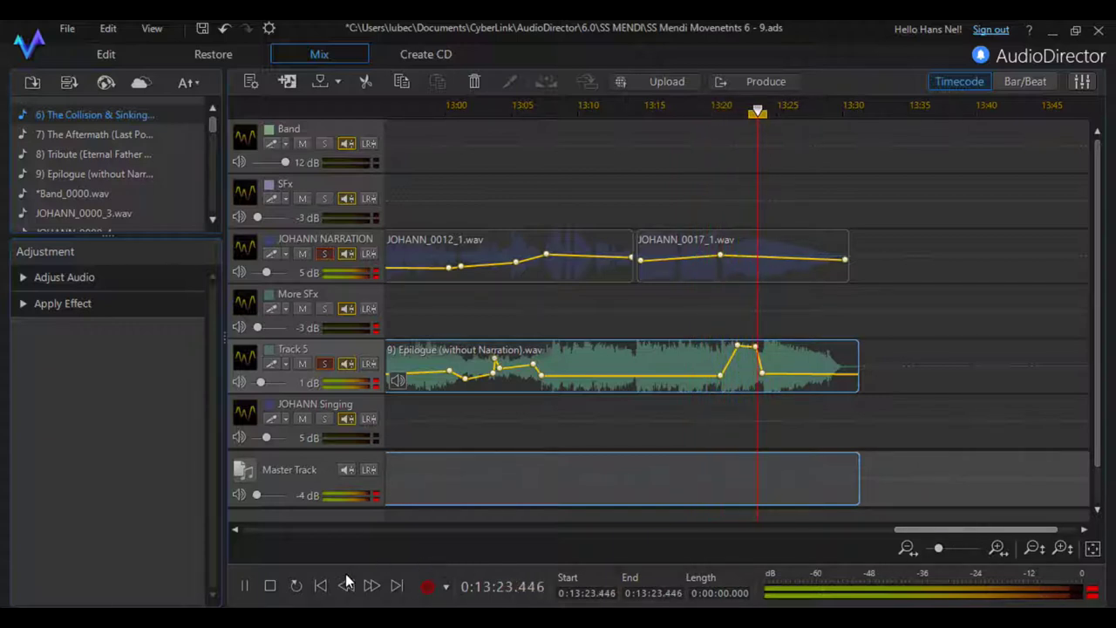
{"action": "left_click", "coordinate": [270, 587]}
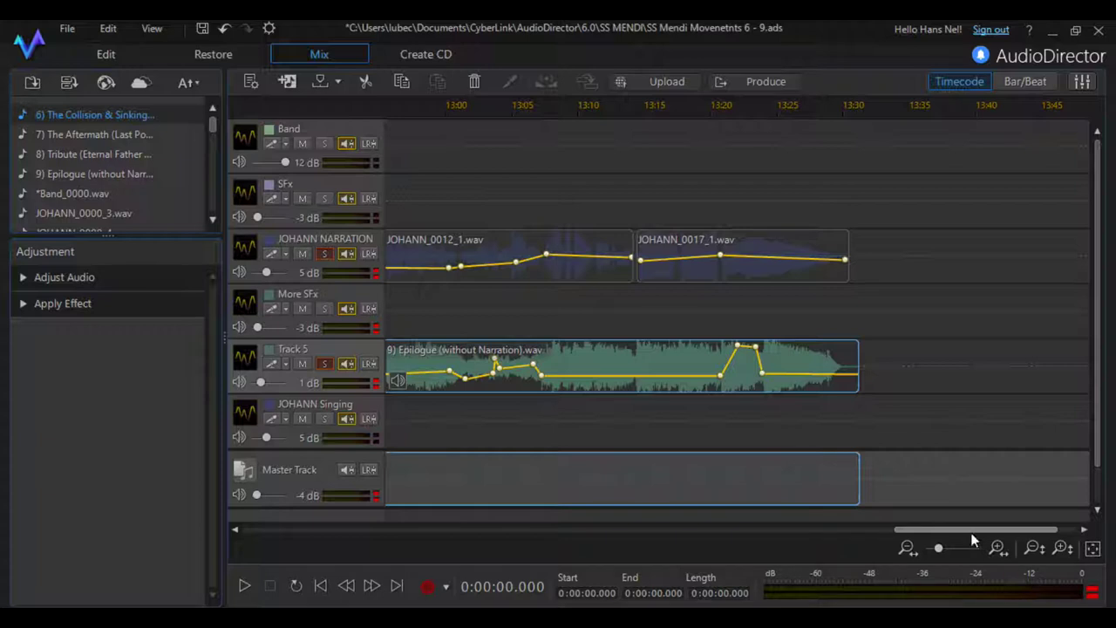
- Remove the narration track's solo and place the playhead at about 8:05.6, in the gap between two singing-track clips
{"action": "left_click", "coordinate": [701, 112]}
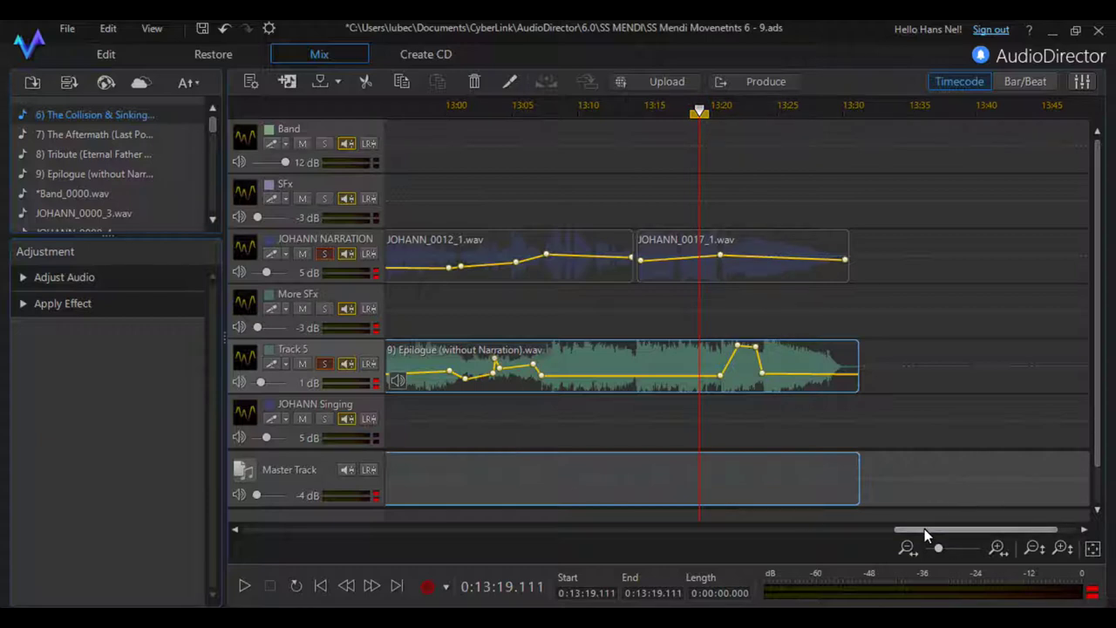
{"action": "left_click_drag", "start_coordinate": [925, 528], "coordinate": [622, 534]}
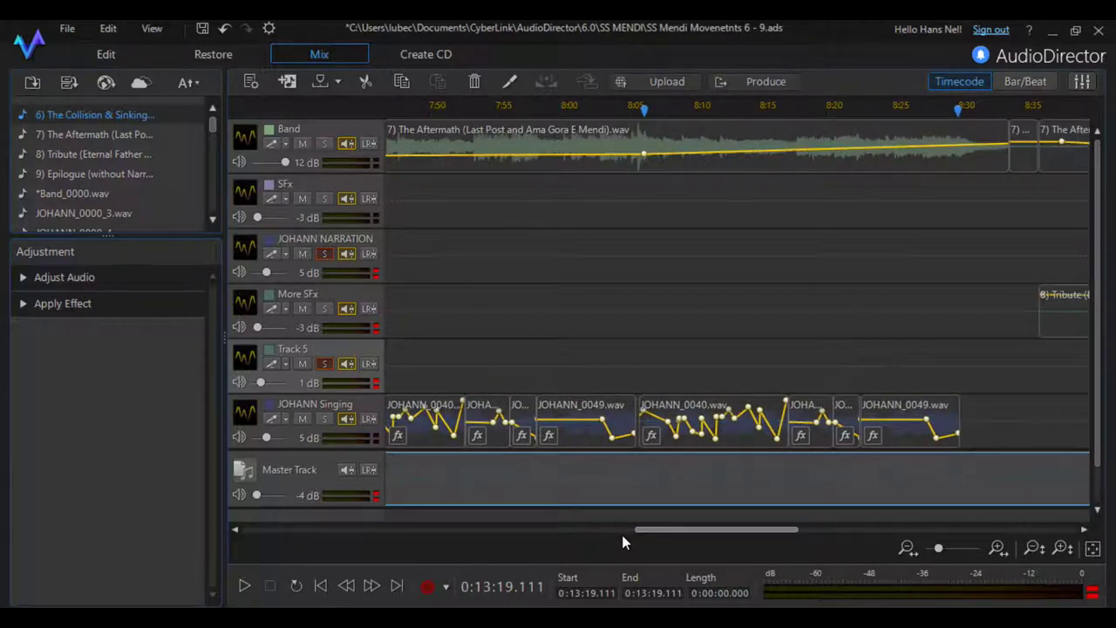
{"action": "left_click", "coordinate": [321, 254]}
{"action": "left_click", "coordinate": [634, 109]}
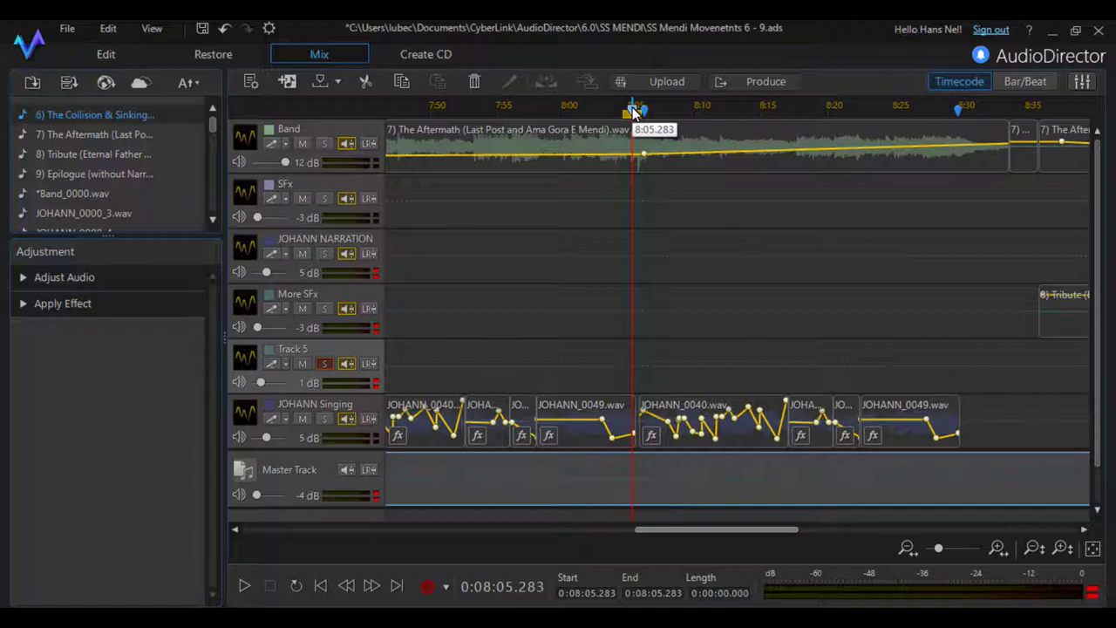
{"action": "left_click", "coordinate": [634, 111]}
{"action": "left_click_drag", "start_coordinate": [635, 111], "coordinate": [638, 113]}
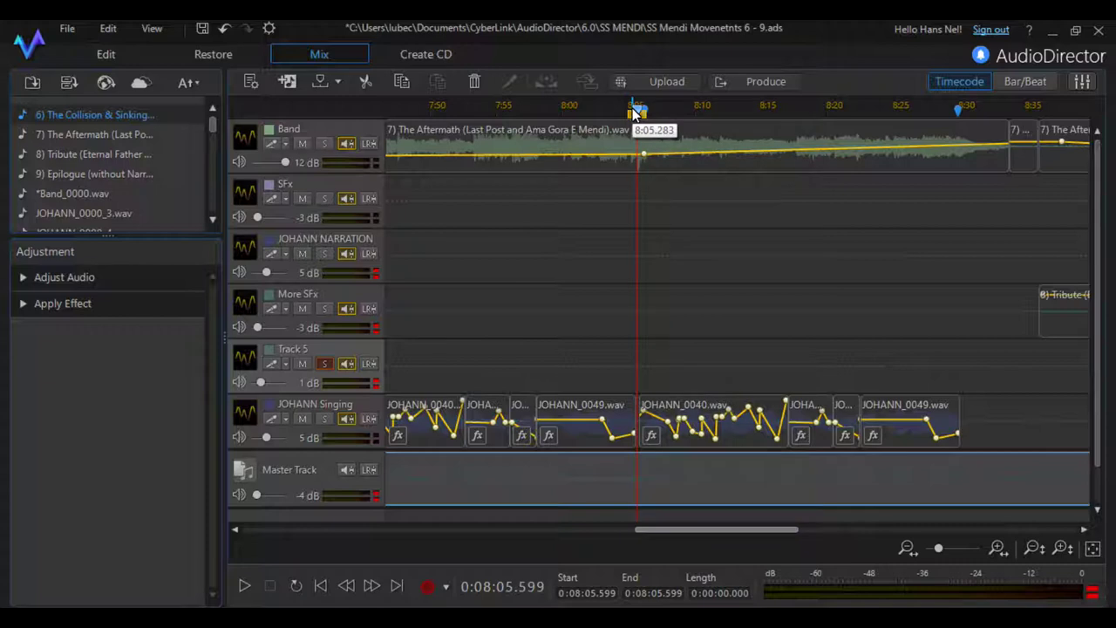
{"action": "left_click", "coordinate": [998, 548]}
{"action": "left_click", "coordinate": [998, 548]}
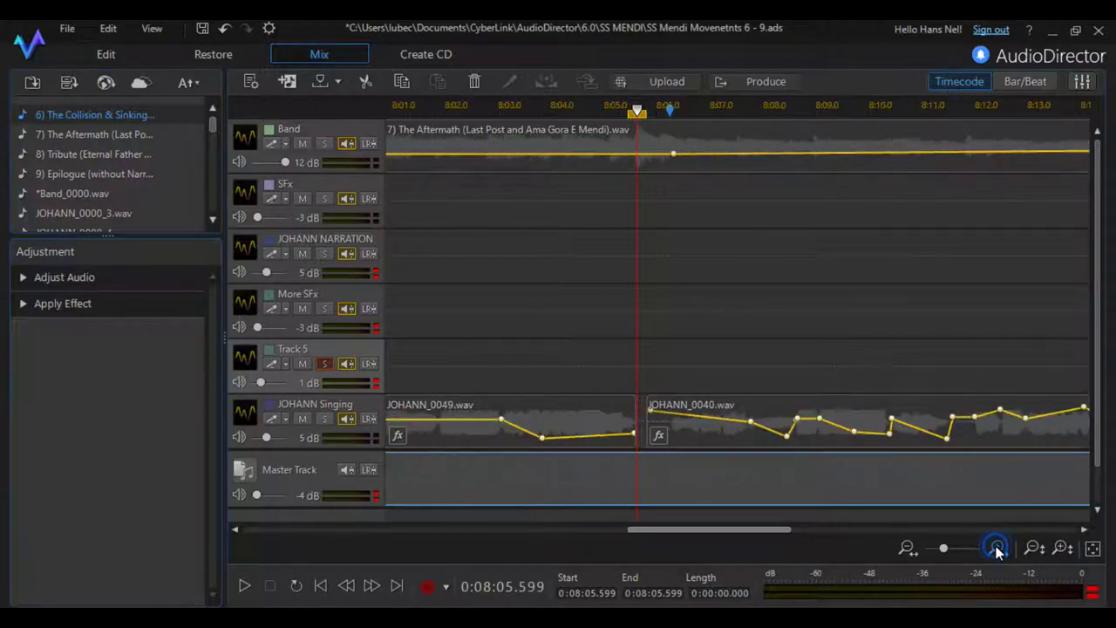
- Move the solo from Track 5 to the singing track and play it from about 8:06.2, where the clip after the gap starts
{"action": "mouse_move", "coordinate": [736, 530]}
{"action": "left_mouse_down"}
{"action": "mouse_move", "coordinate": [751, 532]}
{"action": "mouse_move", "coordinate": [741, 532]}
{"action": "left_mouse_up"}
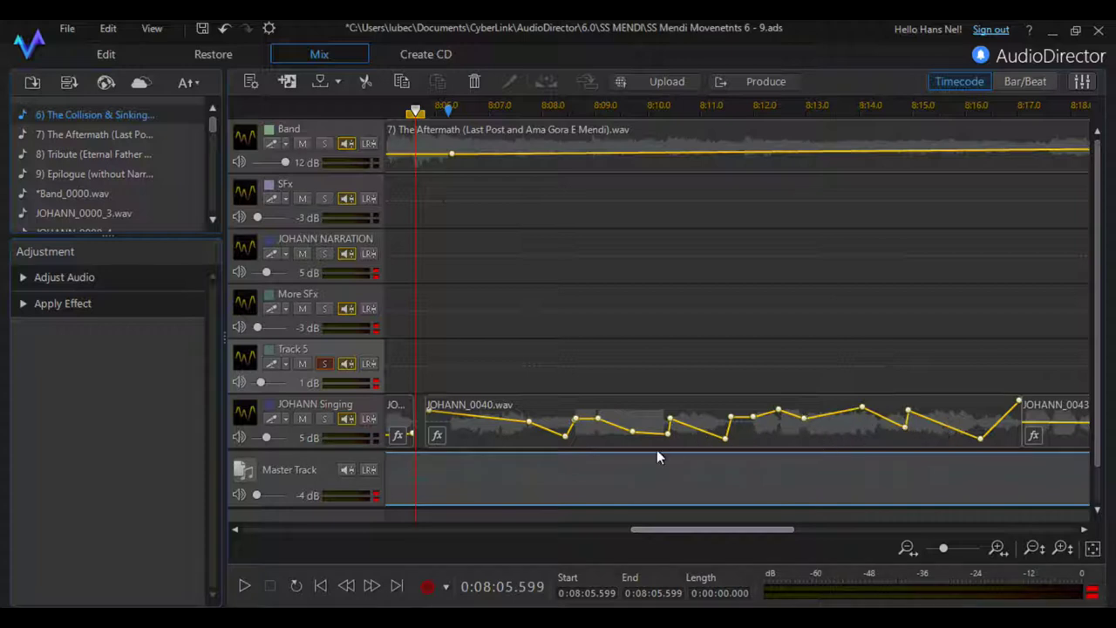
{"action": "left_click", "coordinate": [458, 404]}
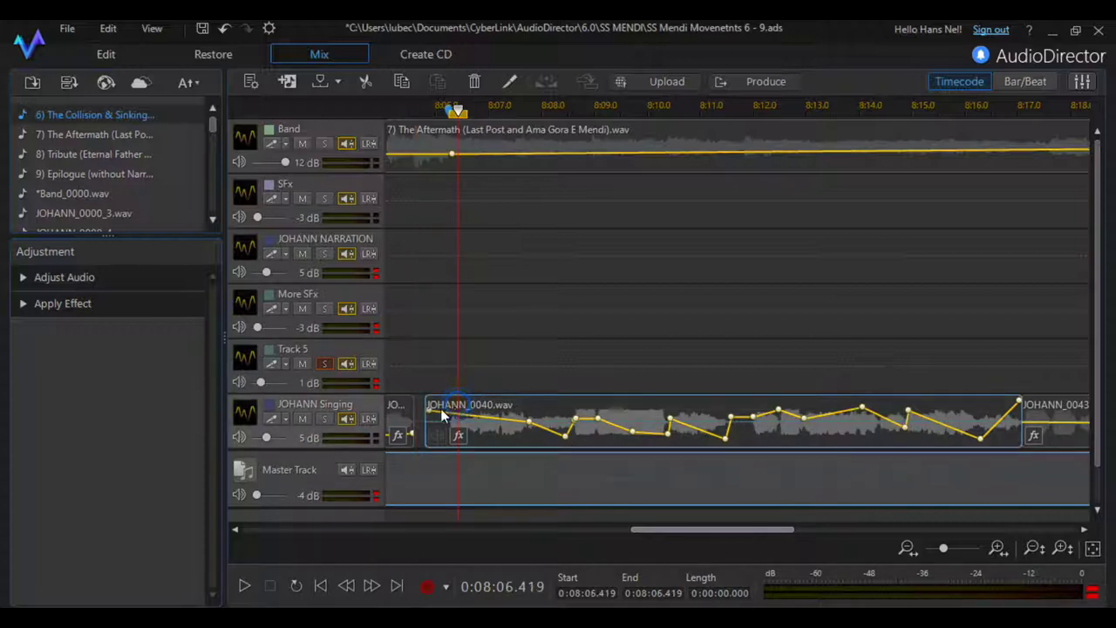
{"action": "left_click", "coordinate": [323, 419]}
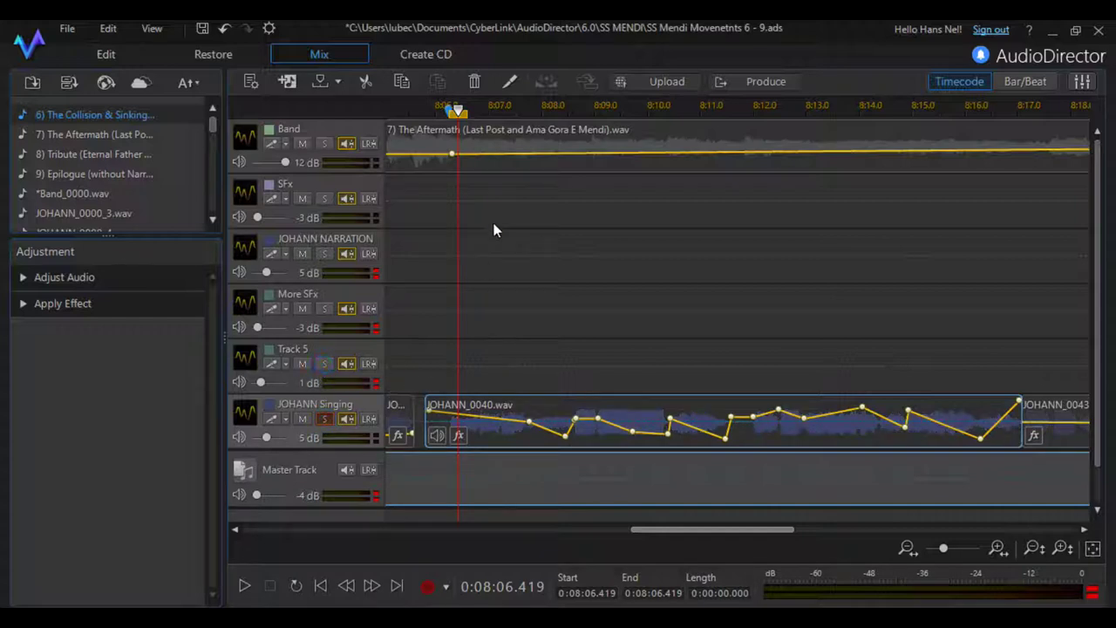
{"action": "left_click_drag", "start_coordinate": [457, 108], "coordinate": [447, 113]}
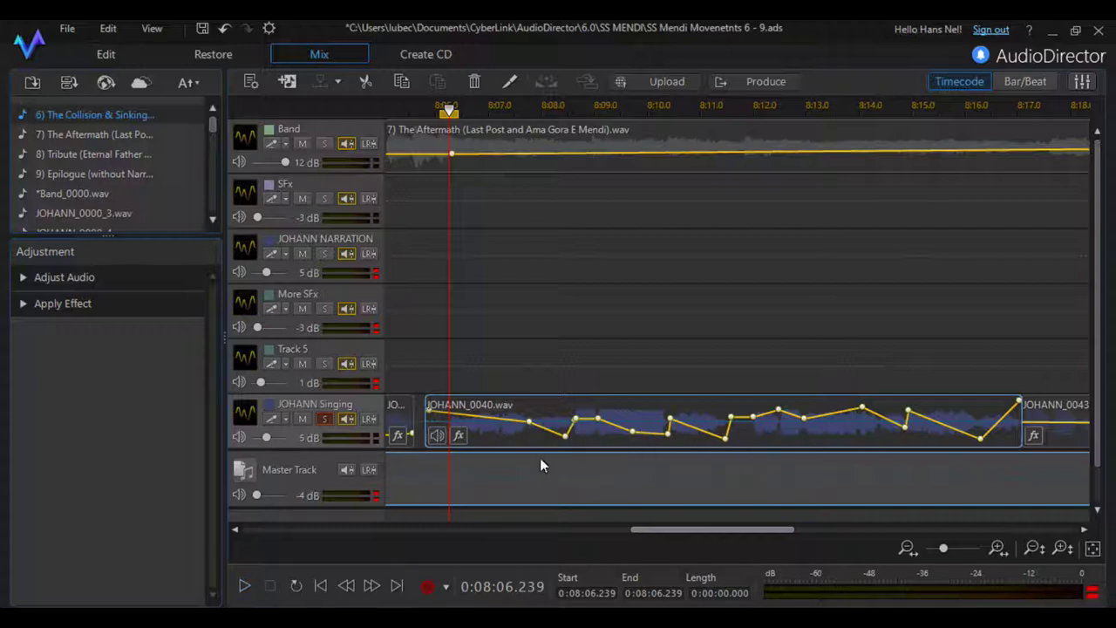
{"action": "left_click", "coordinate": [246, 589]}
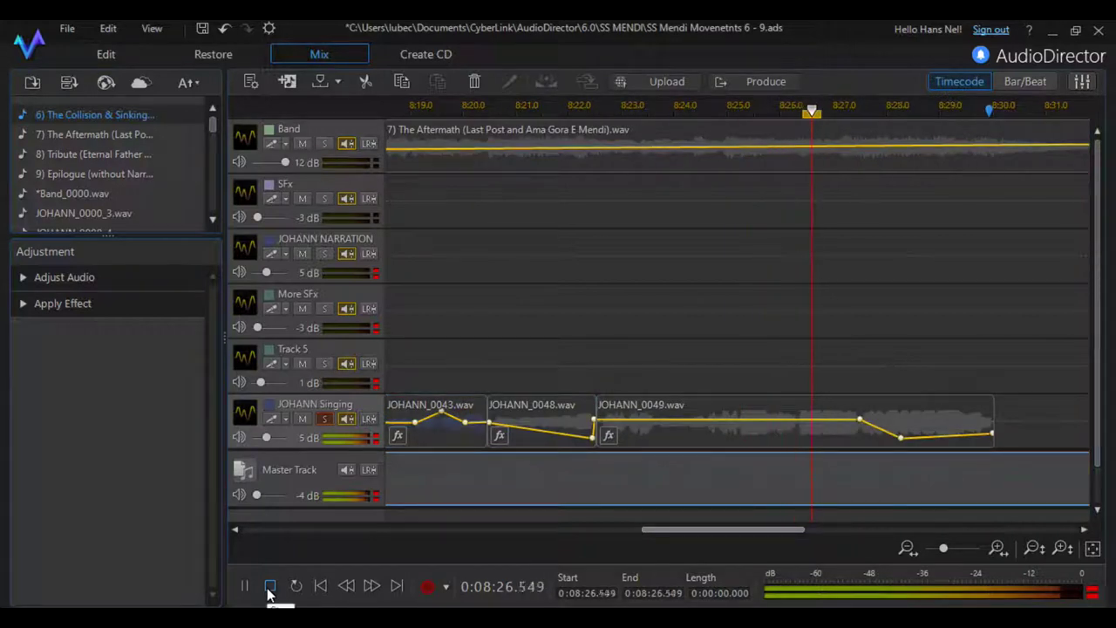
{"action": "left_click", "coordinate": [271, 587]}
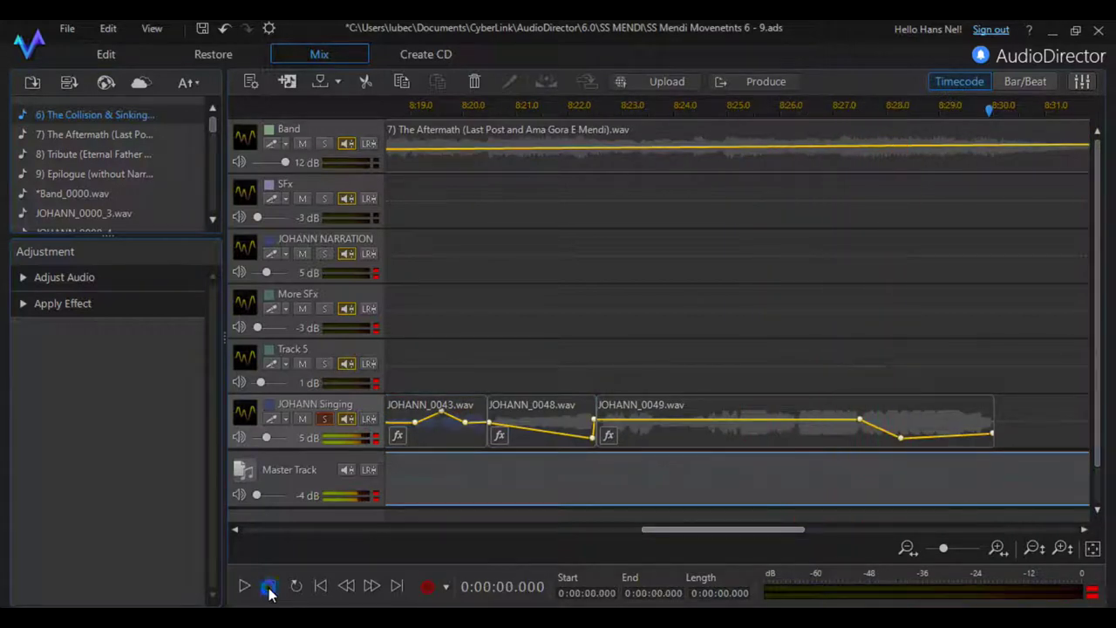
- Remove the singing track's solo and play all tracks together from about 5:31.4, where the narration clip meets the first singing clip
{"action": "left_click_drag", "start_coordinate": [691, 529], "coordinate": [682, 530]}
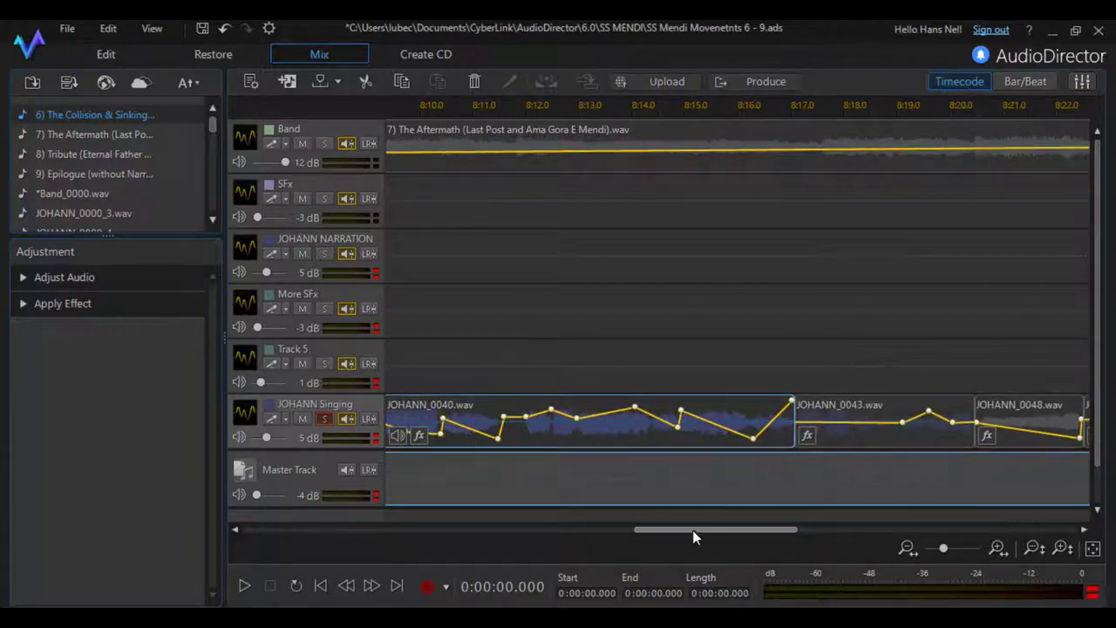
{"action": "left_click_drag", "start_coordinate": [703, 527], "coordinate": [710, 528]}
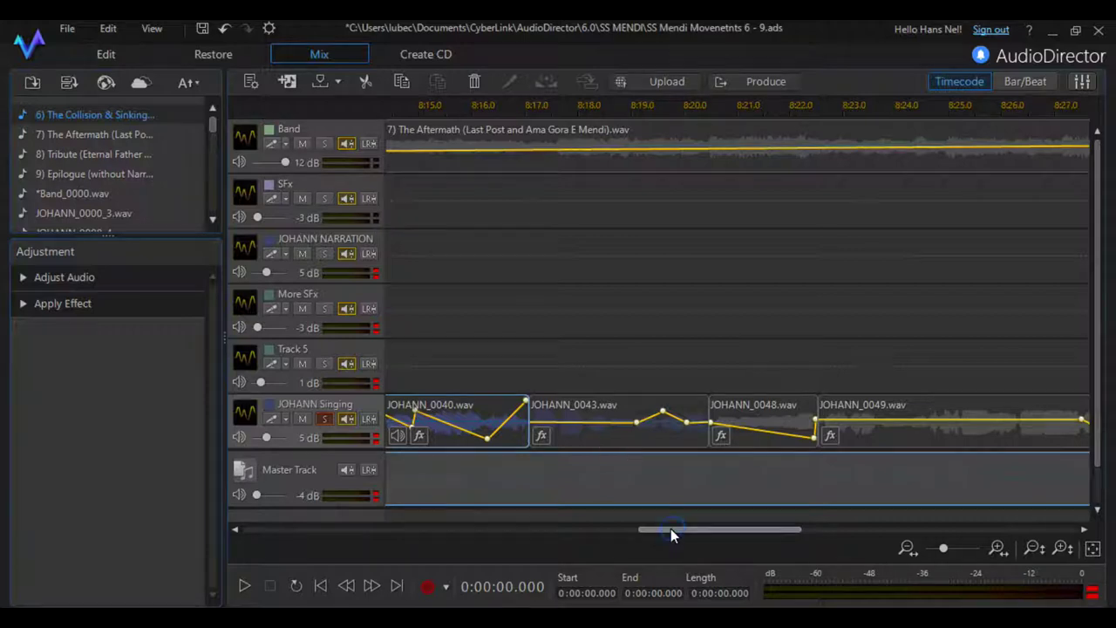
{"action": "left_click_drag", "start_coordinate": [673, 529], "coordinate": [667, 530]}
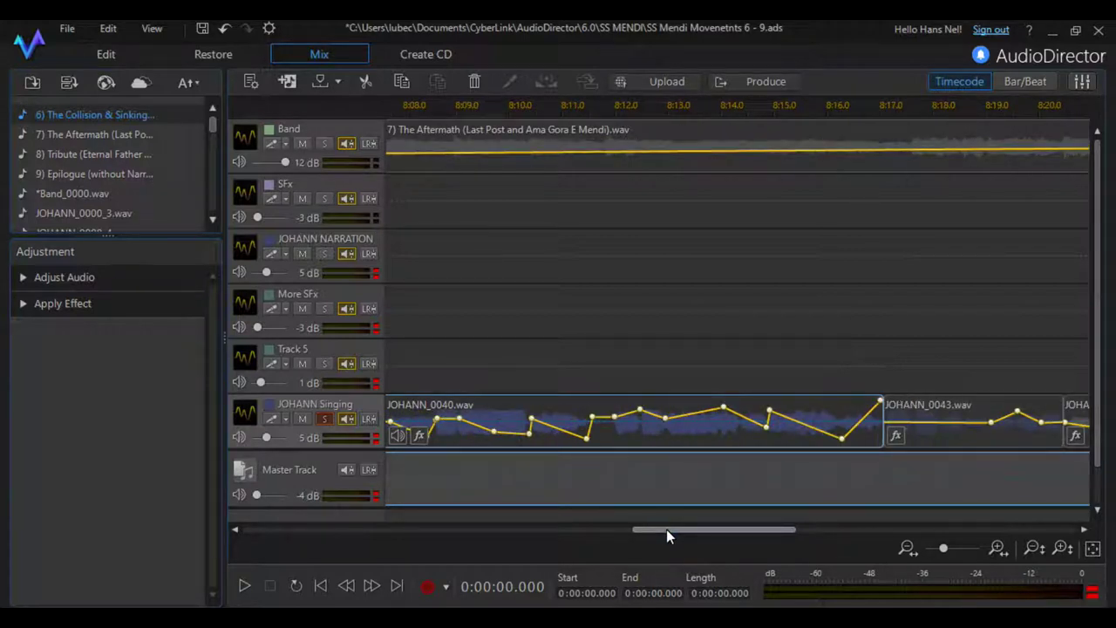
{"action": "left_click_drag", "start_coordinate": [666, 529], "coordinate": [663, 529]}
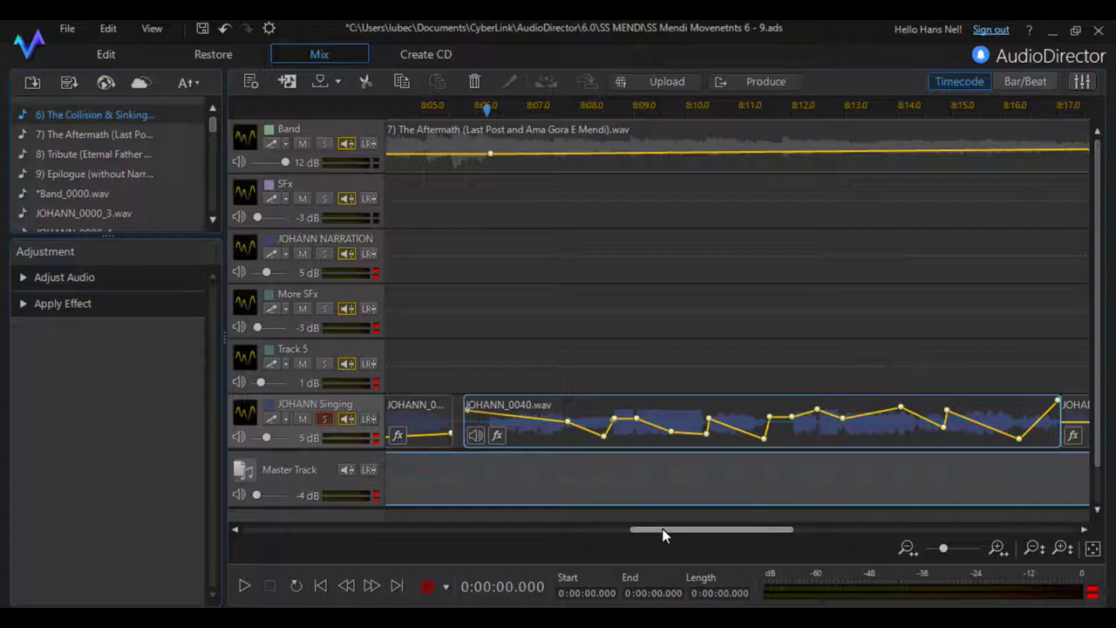
{"action": "left_click_drag", "start_coordinate": [667, 529], "coordinate": [510, 508]}
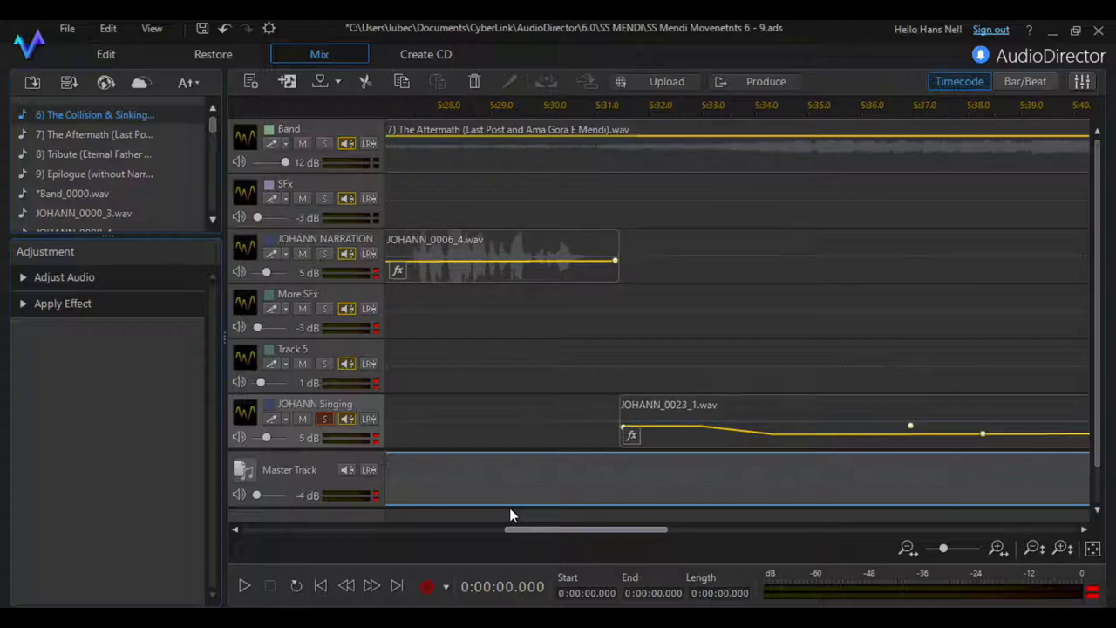
{"action": "left_click", "coordinate": [613, 106]}
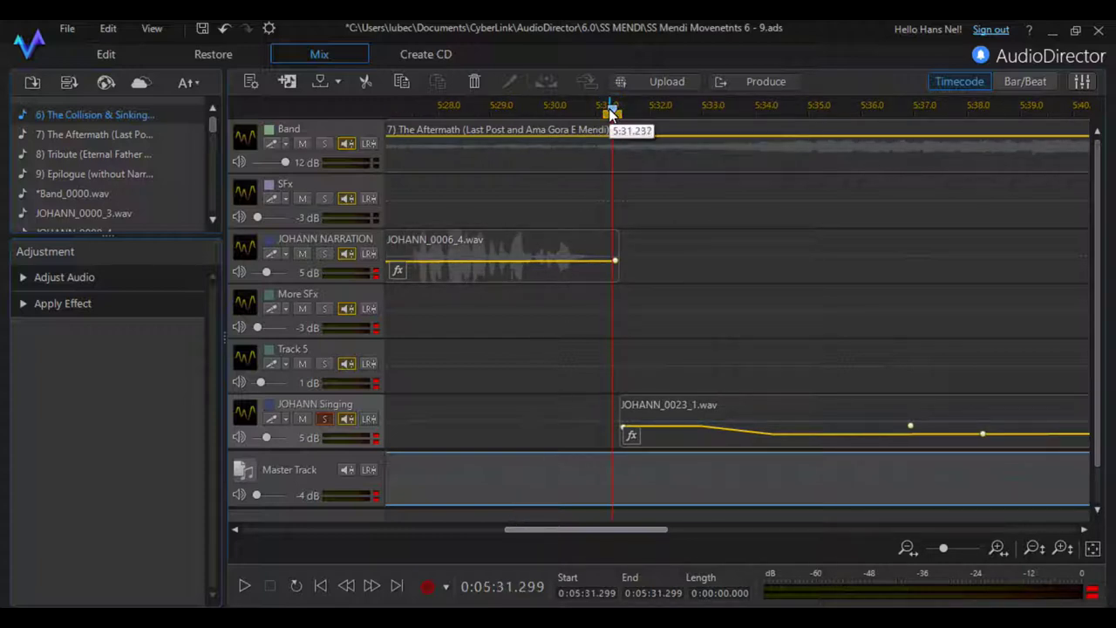
{"action": "left_click", "coordinate": [620, 108]}
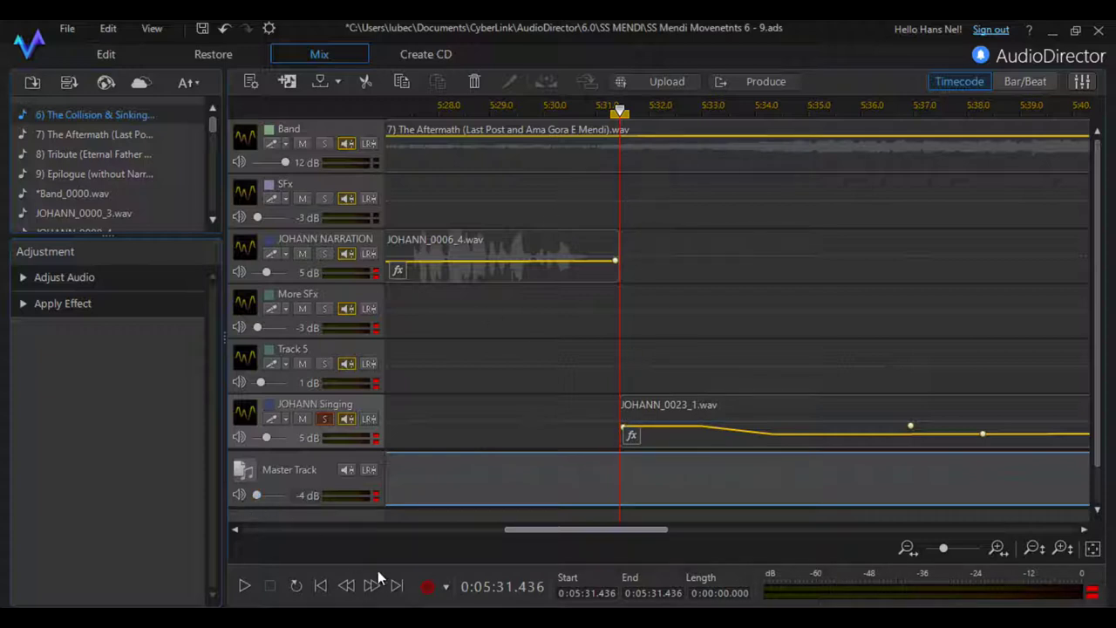
{"action": "left_click", "coordinate": [320, 420]}
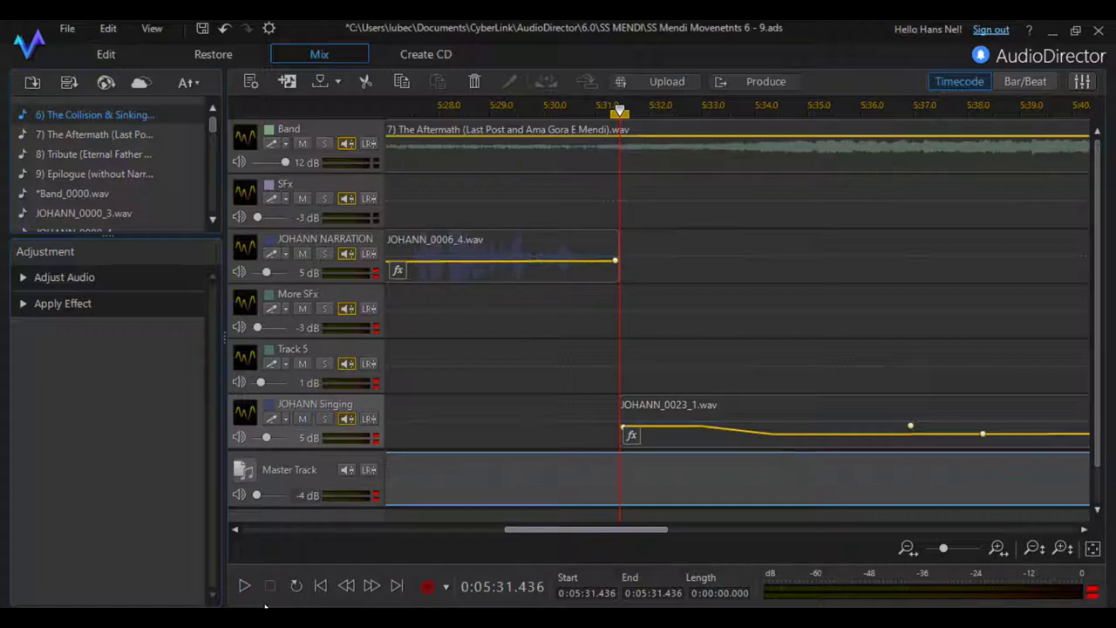
{"action": "left_click", "coordinate": [243, 589]}
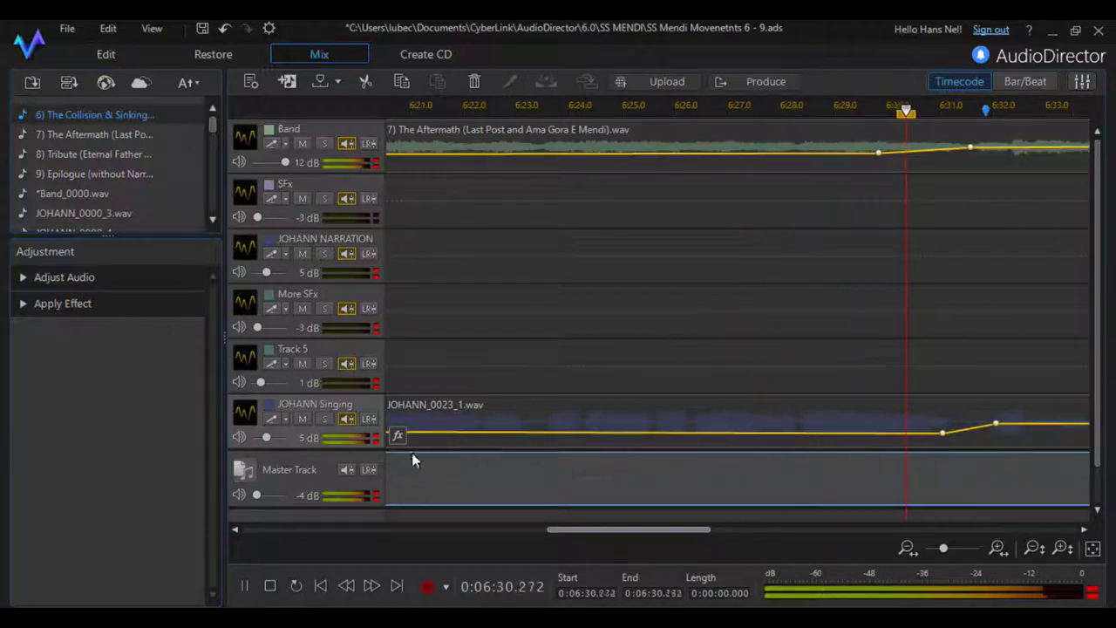
{"action": "left_click", "coordinate": [269, 587]}
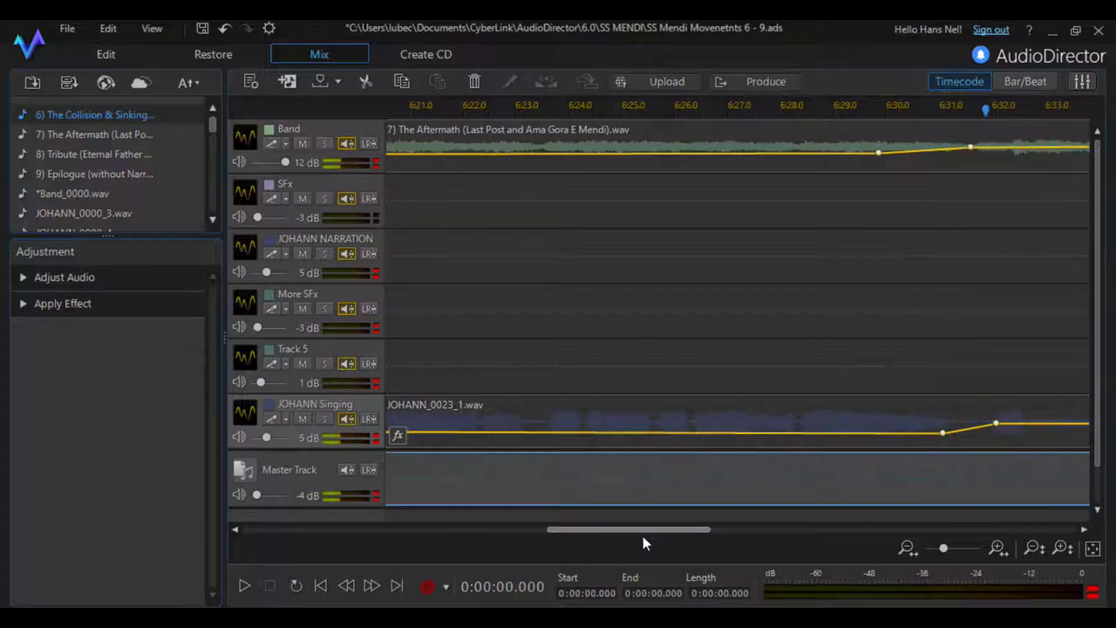
- Play the full mix from about 7:21.5, just before the short singing clip that follows the gap
{"action": "left_click_drag", "start_coordinate": [643, 529], "coordinate": [656, 531]}
{"action": "left_click_drag", "start_coordinate": [671, 529], "coordinate": [696, 536]}
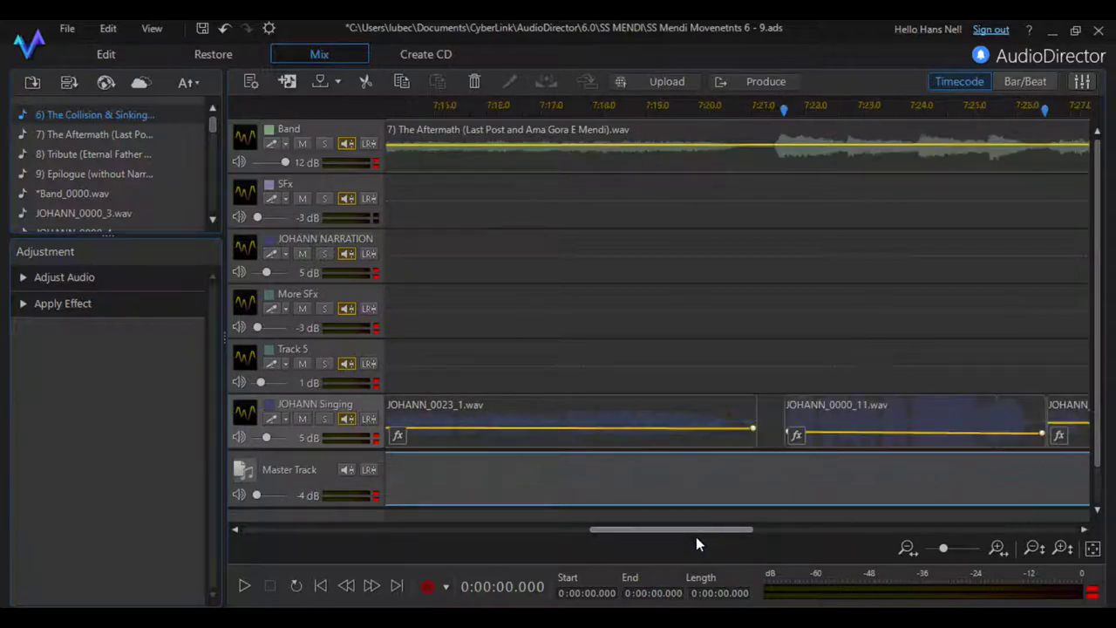
{"action": "left_click", "coordinate": [779, 111]}
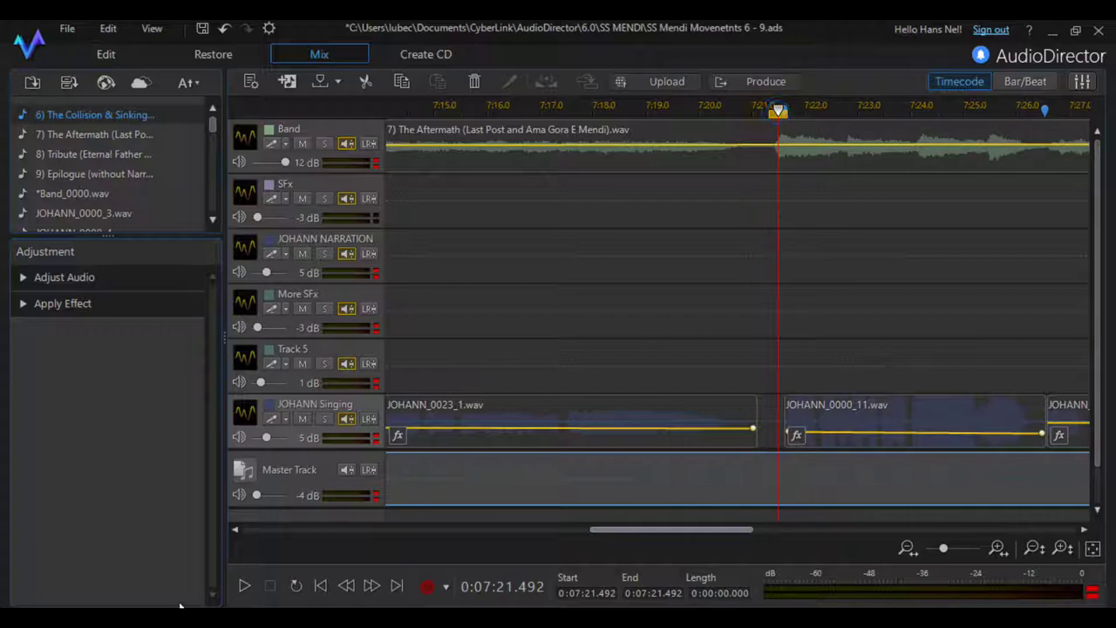
{"action": "left_click", "coordinate": [243, 587]}
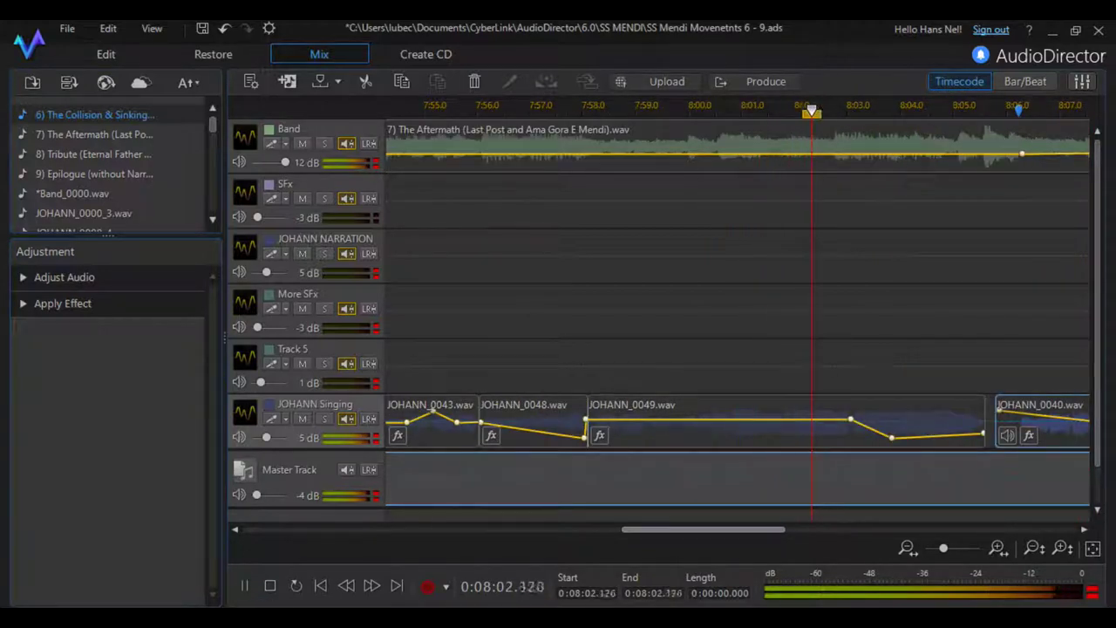
{"action": "left_click", "coordinate": [270, 588]}
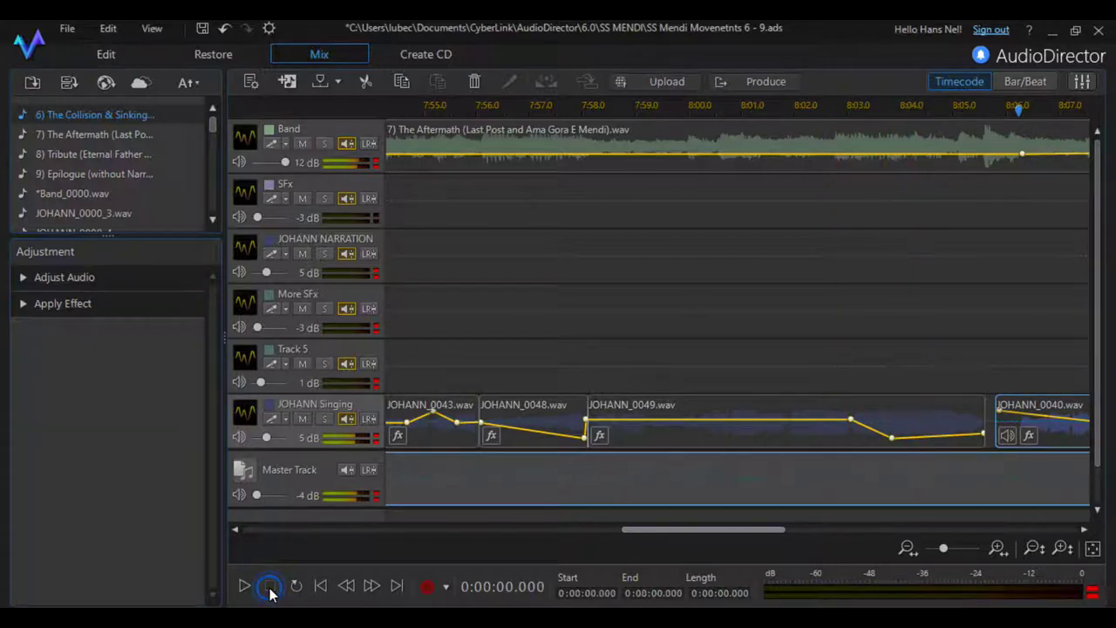
- Compare the singing clips' envelopes around 7:50 and 8:15, and replay the passage from about 7:21.2, soloing the Band track during playback
{"action": "left_click", "coordinate": [677, 532]}
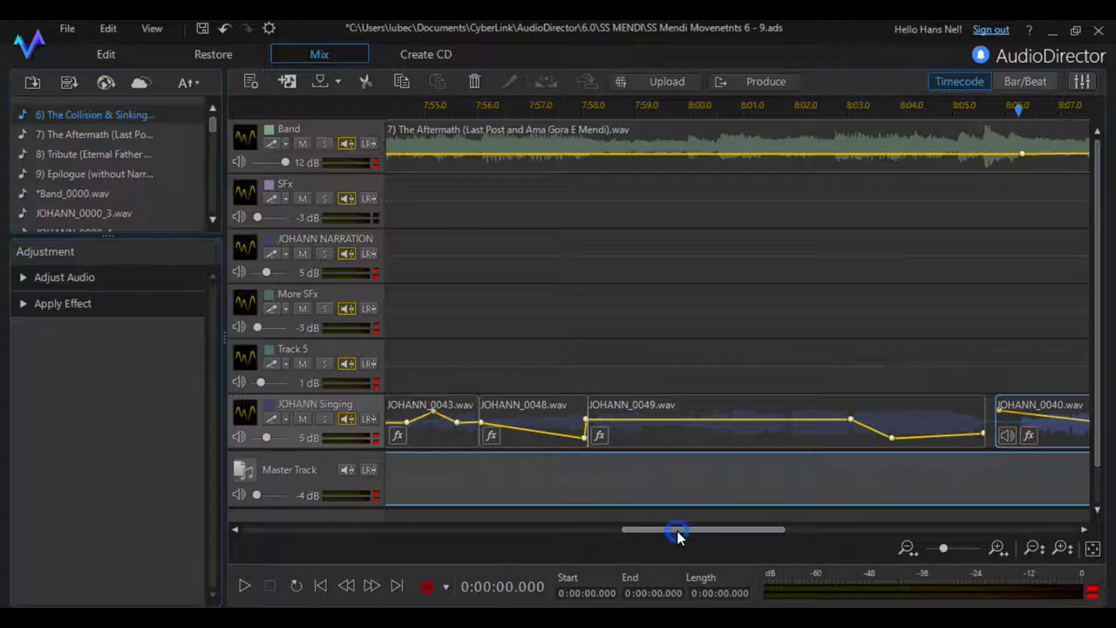
{"action": "left_click_drag", "start_coordinate": [675, 531], "coordinate": [673, 531]}
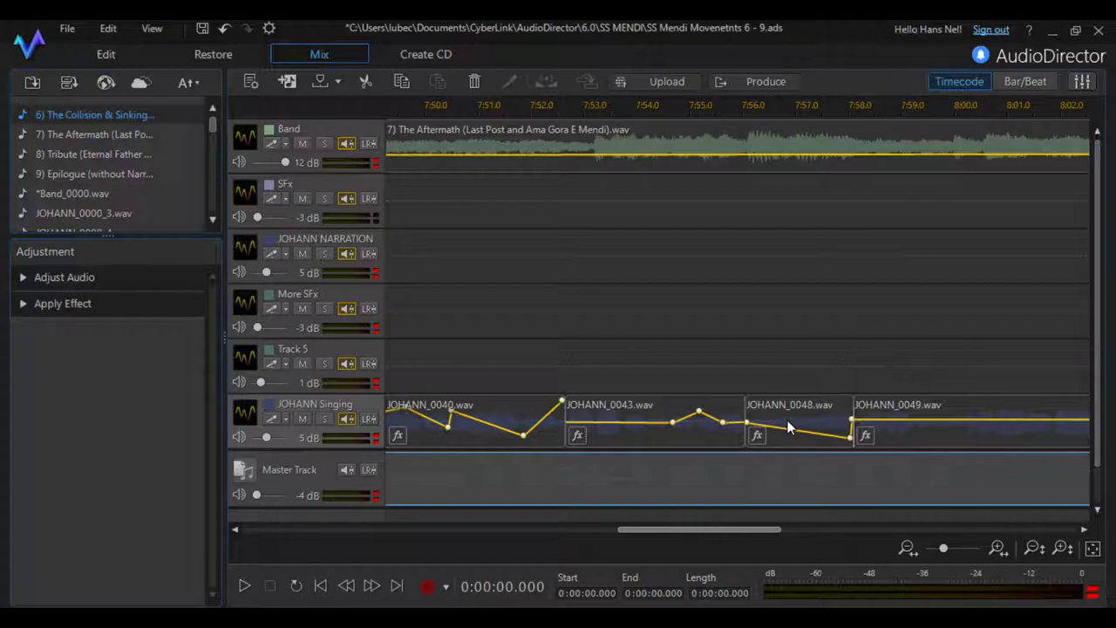
{"action": "mouse_move", "coordinate": [675, 429]}
{"action": "left_click_drag", "start_coordinate": [638, 529], "coordinate": [662, 529]}
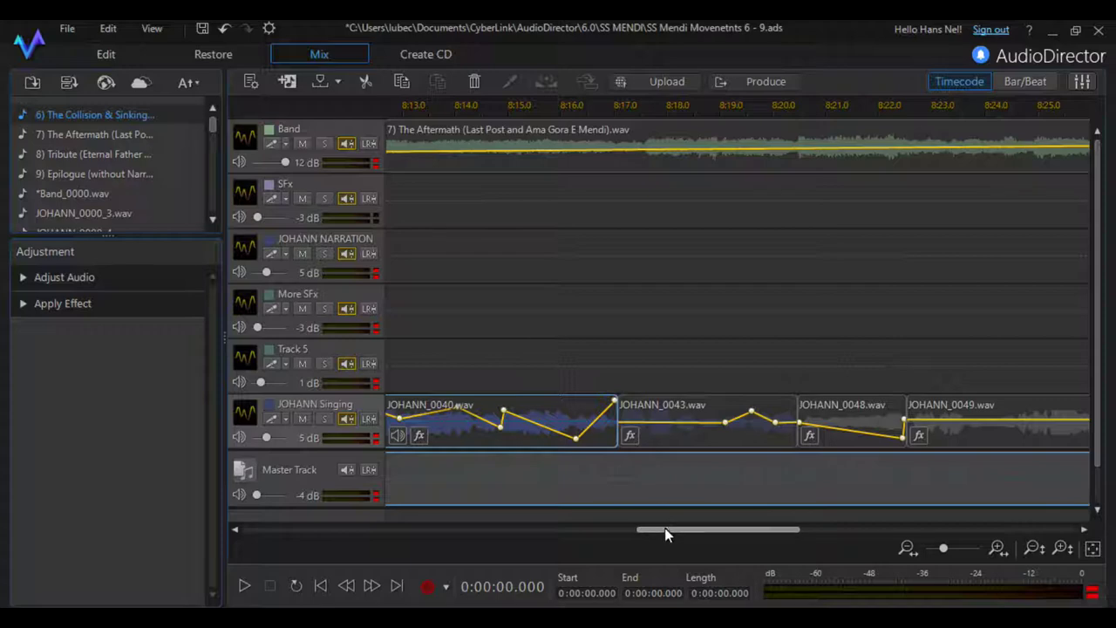
{"action": "left_click_drag", "start_coordinate": [665, 530], "coordinate": [608, 524]}
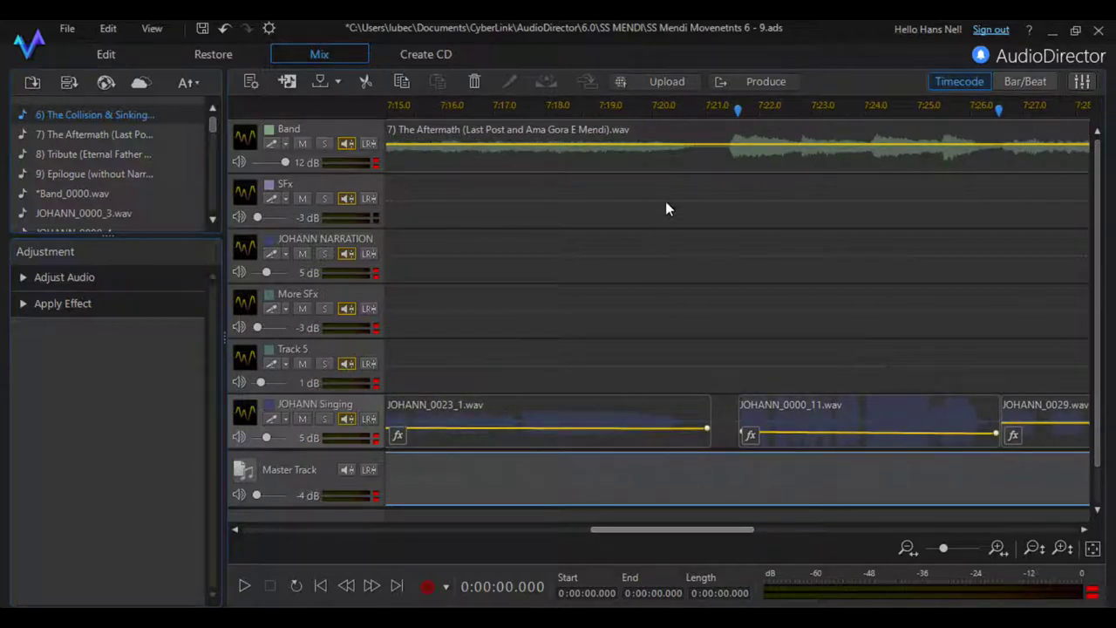
{"action": "left_click", "coordinate": [716, 128]}
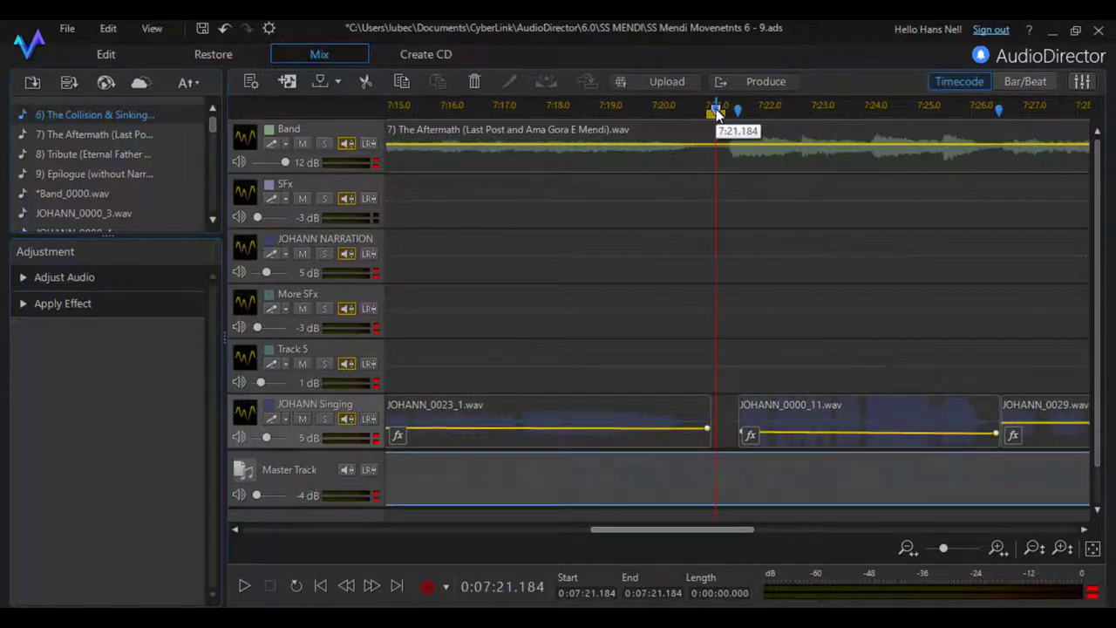
{"action": "left_click", "coordinate": [244, 587]}
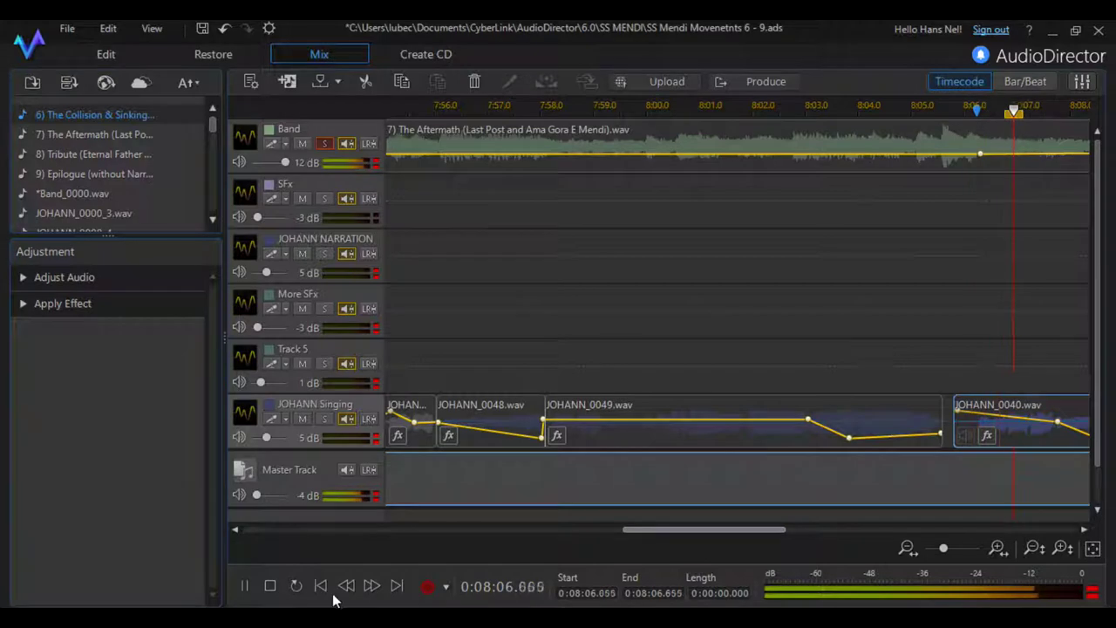
{"action": "left_click", "coordinate": [271, 587]}
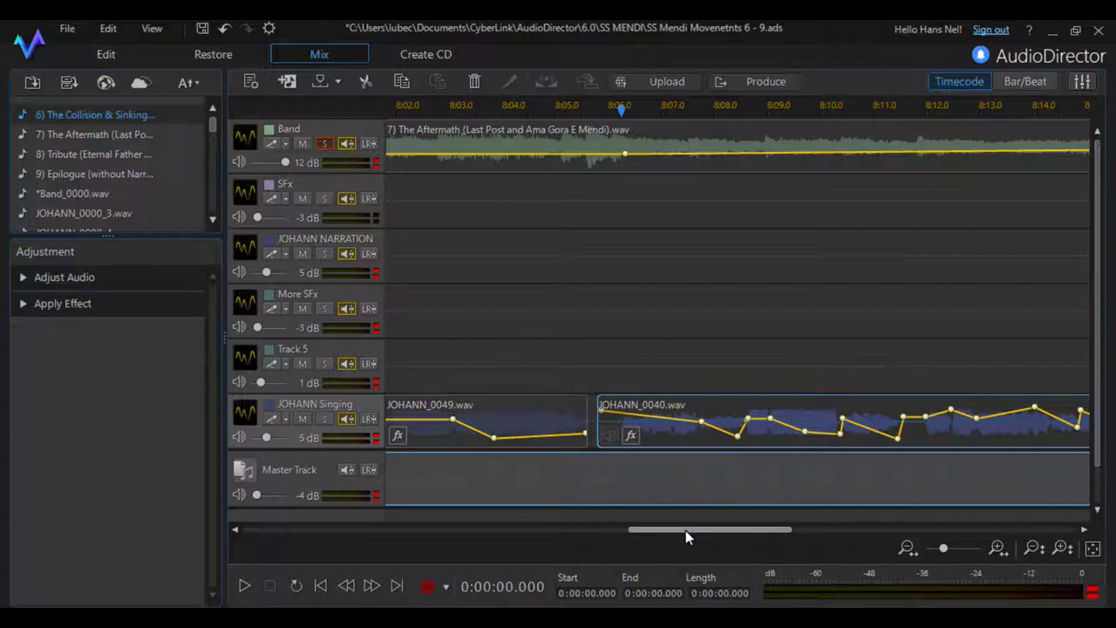
- Remove the Band track's solo and hide the volume envelopes on all six audio tracks, viewed from the project start
{"action": "left_click_drag", "start_coordinate": [686, 530], "coordinate": [196, 521]}
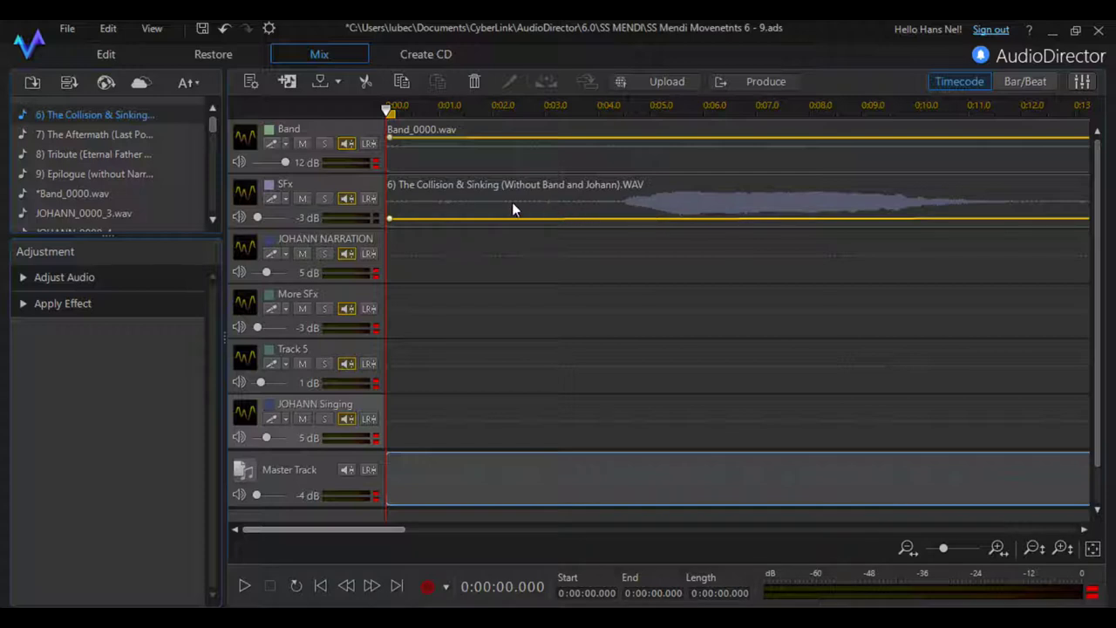
{"action": "left_click", "coordinate": [347, 254]}
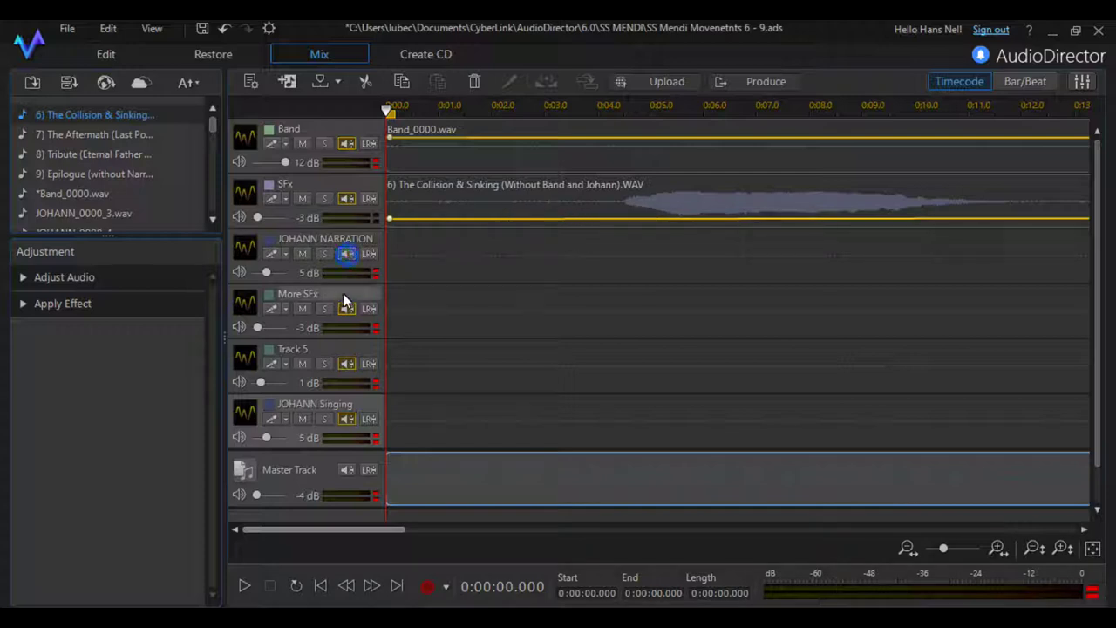
{"action": "left_click", "coordinate": [347, 199]}
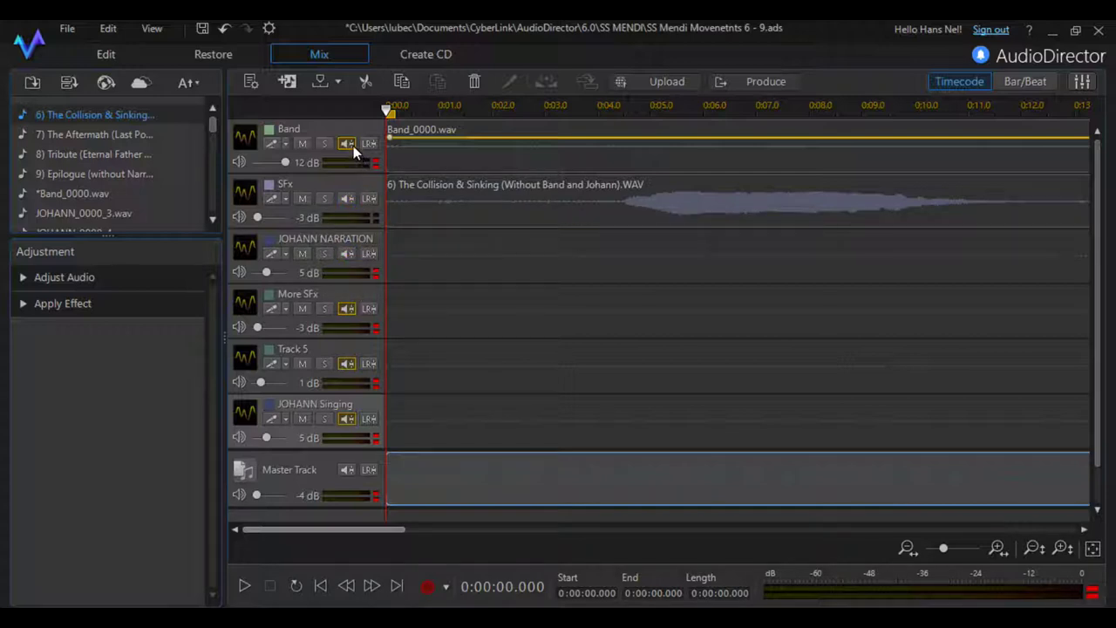
{"action": "left_click", "coordinate": [348, 145]}
{"action": "left_click", "coordinate": [347, 310]}
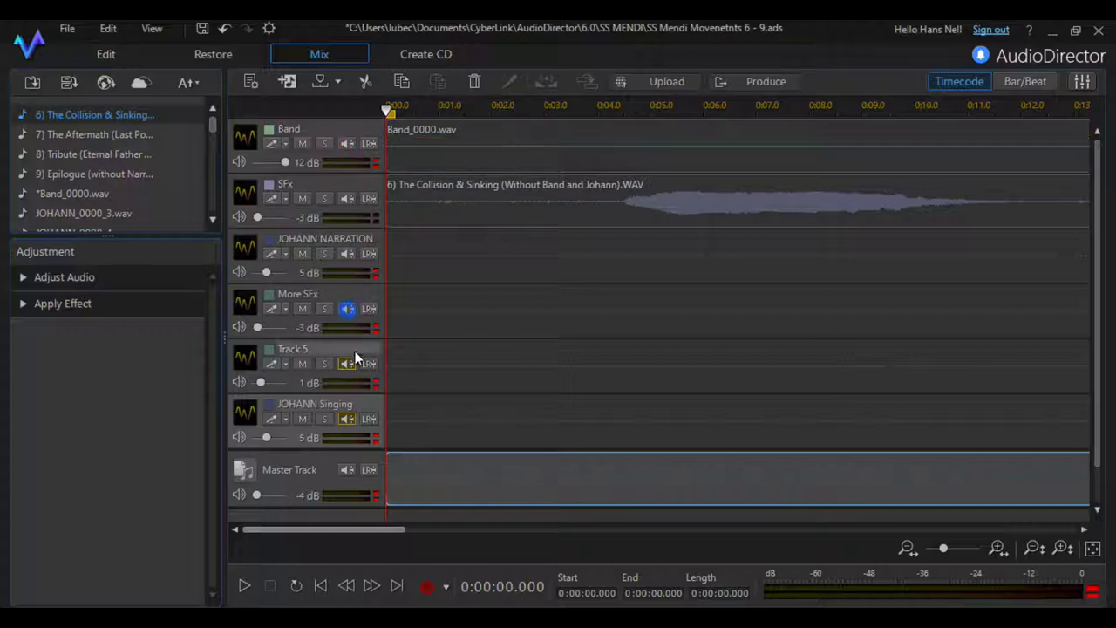
{"action": "left_click", "coordinate": [349, 366]}
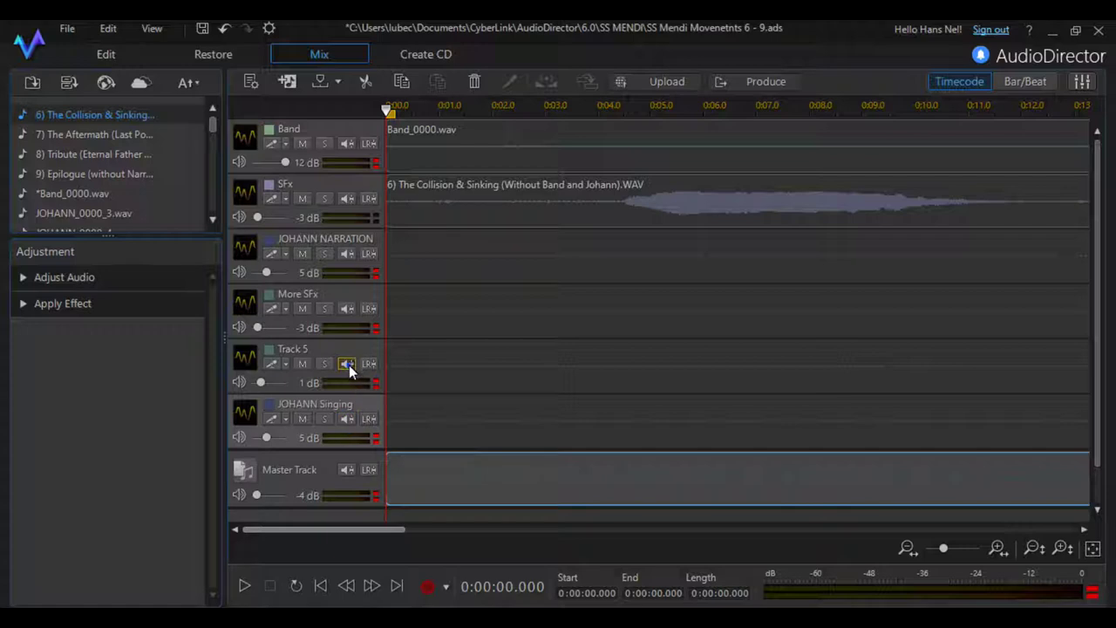
- Show the left/right pan envelope on the narration track, over its clip starting at about 0:16.5
{"action": "left_click_drag", "start_coordinate": [388, 528], "coordinate": [404, 545]}
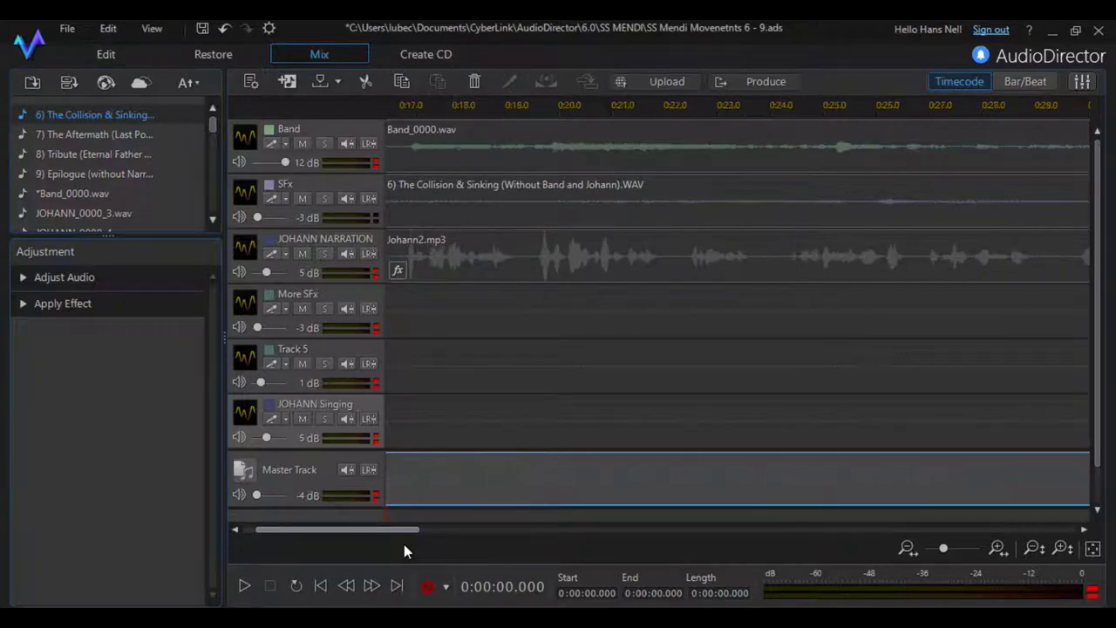
{"action": "left_click_drag", "start_coordinate": [400, 531], "coordinate": [399, 537]}
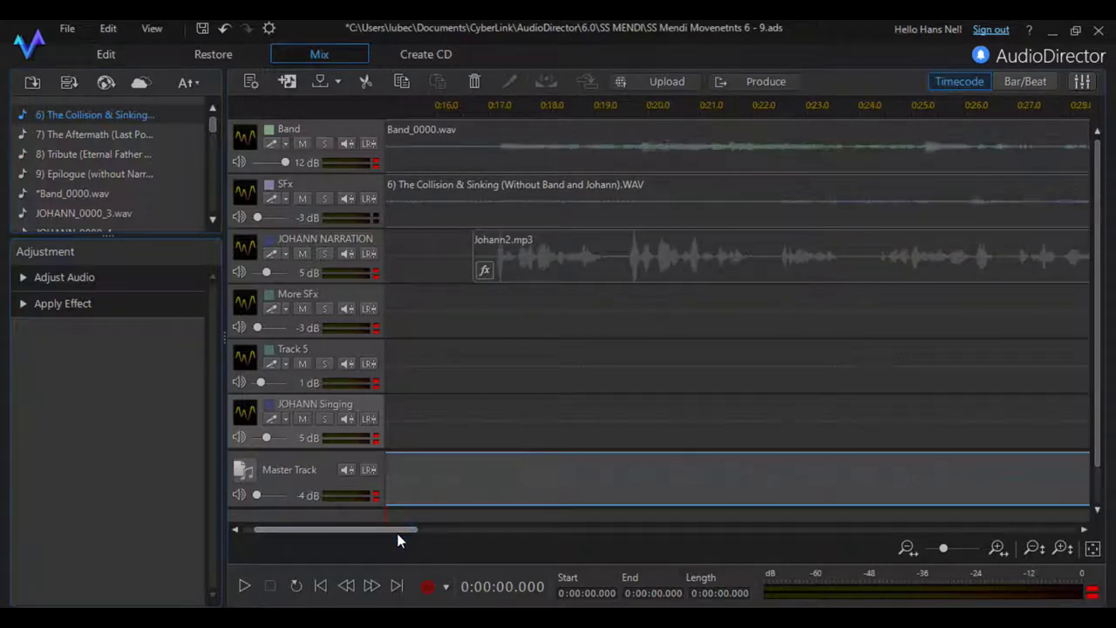
{"action": "left_click", "coordinate": [374, 252]}
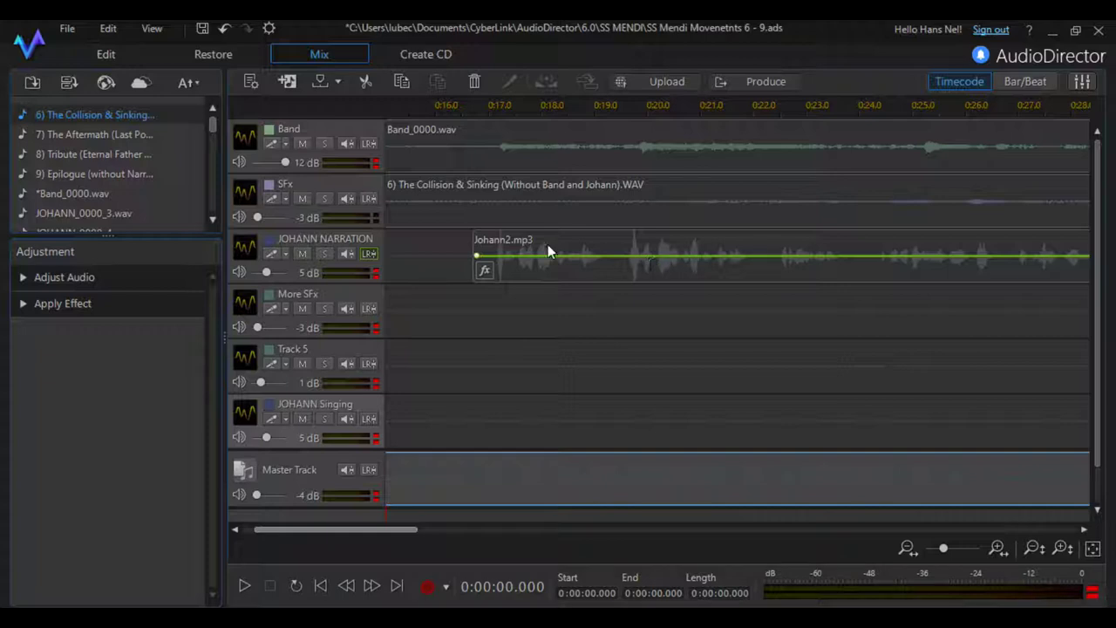
- Pan the narration clip fully right from its start and play it soloed from about 0:16.7
{"action": "mouse_move", "coordinate": [477, 256]}
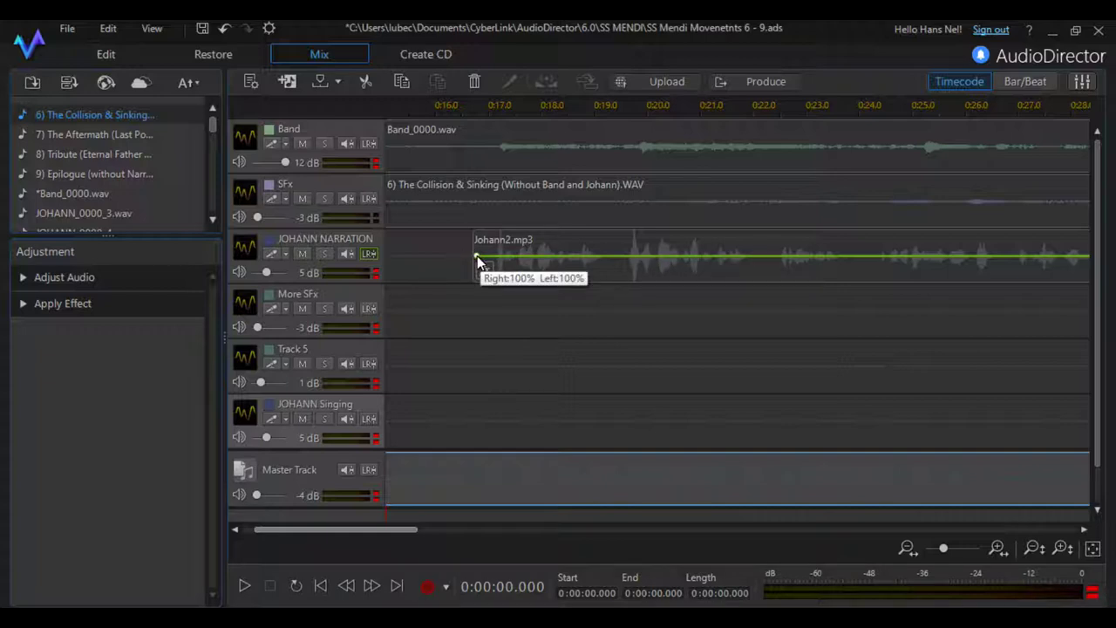
{"action": "left_click_drag", "start_coordinate": [477, 256], "coordinate": [476, 285]}
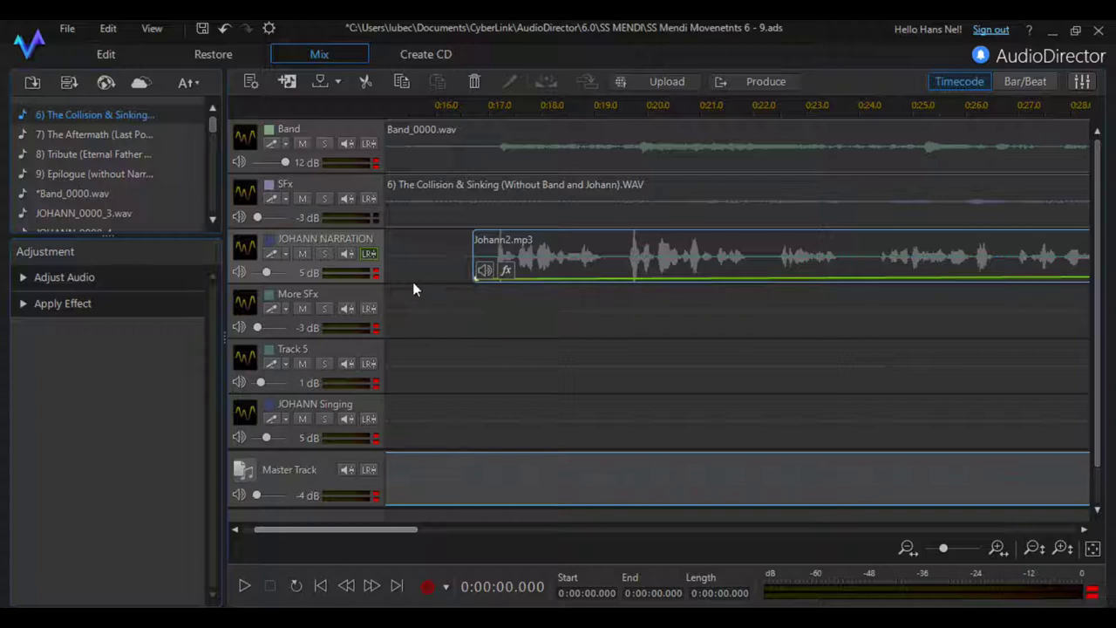
{"action": "left_click", "coordinate": [469, 107]}
{"action": "left_click", "coordinate": [474, 107]}
{"action": "left_click", "coordinate": [323, 254]}
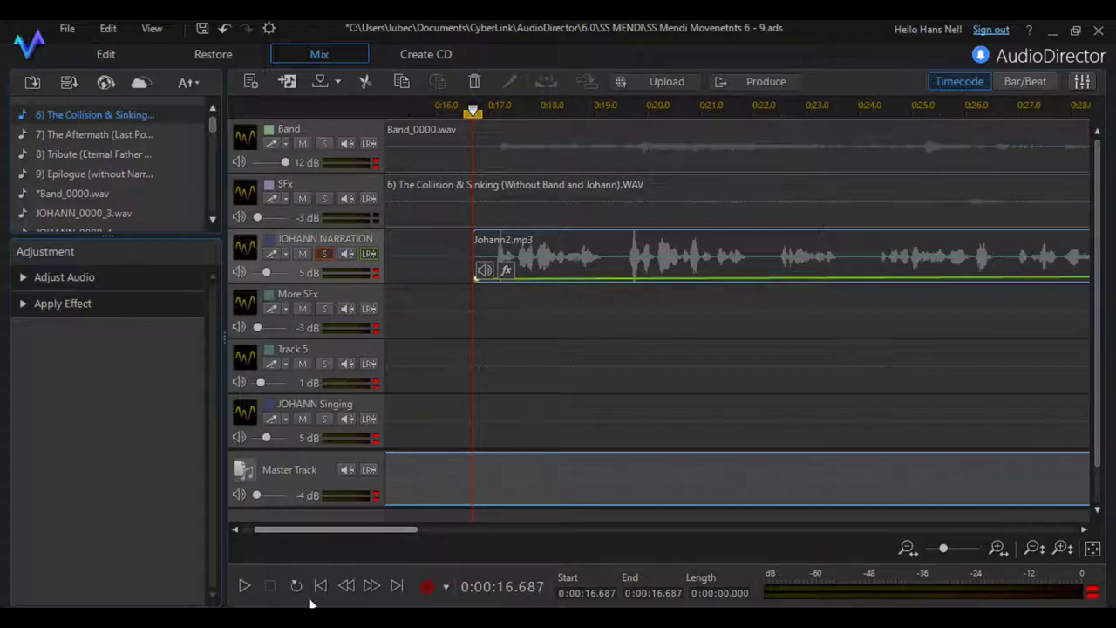
{"action": "left_click", "coordinate": [245, 590]}
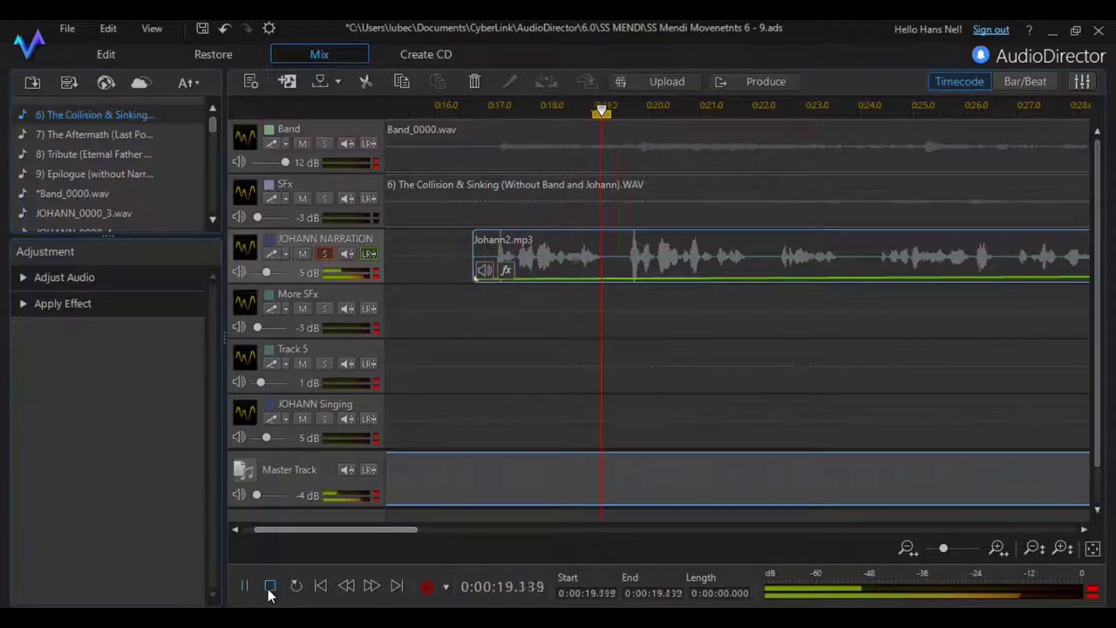
{"action": "left_click", "coordinate": [269, 590]}
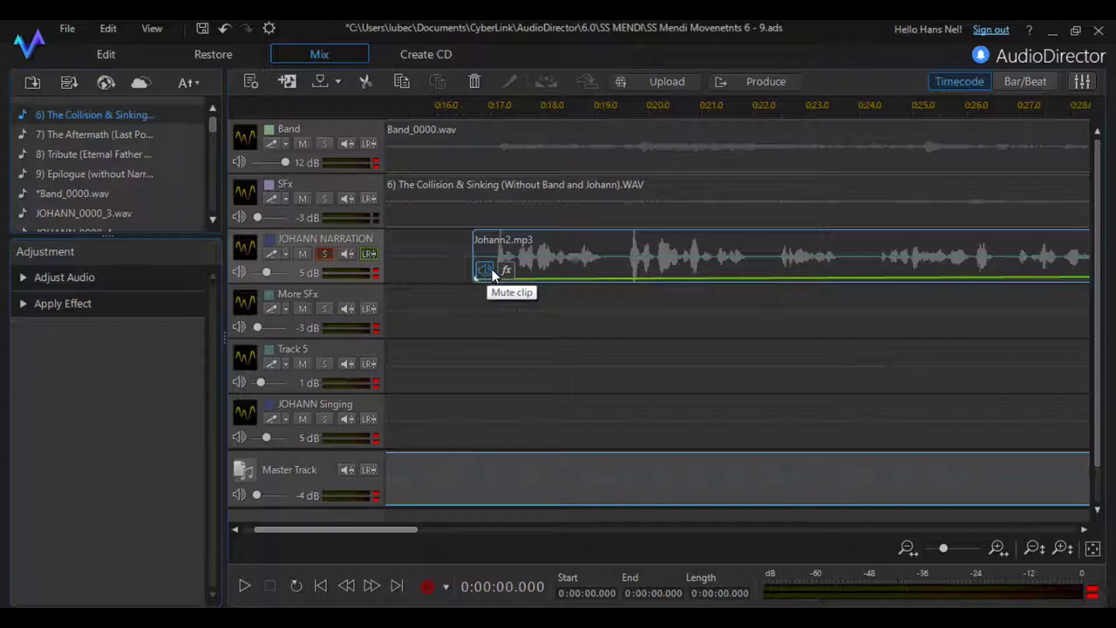
- Pan the narration clip fully left from its start and play it soloed from about 0:16.6
{"action": "mouse_move", "coordinate": [477, 291]}
{"action": "left_click", "coordinate": [486, 269]}
{"action": "left_click", "coordinate": [484, 270]}
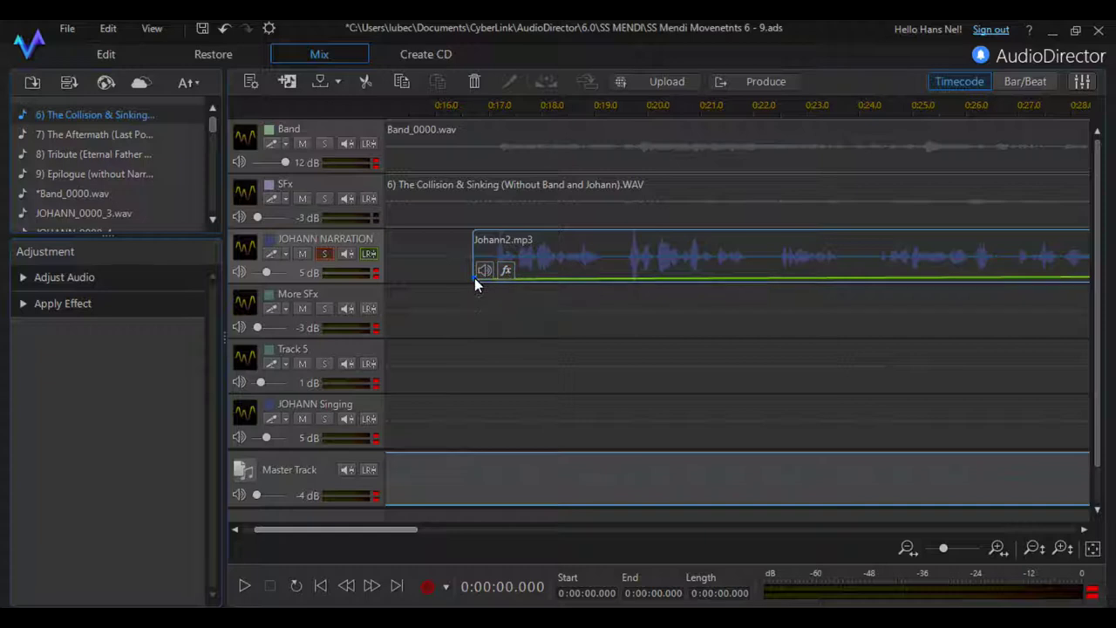
{"action": "left_click_drag", "start_coordinate": [475, 277], "coordinate": [465, 227]}
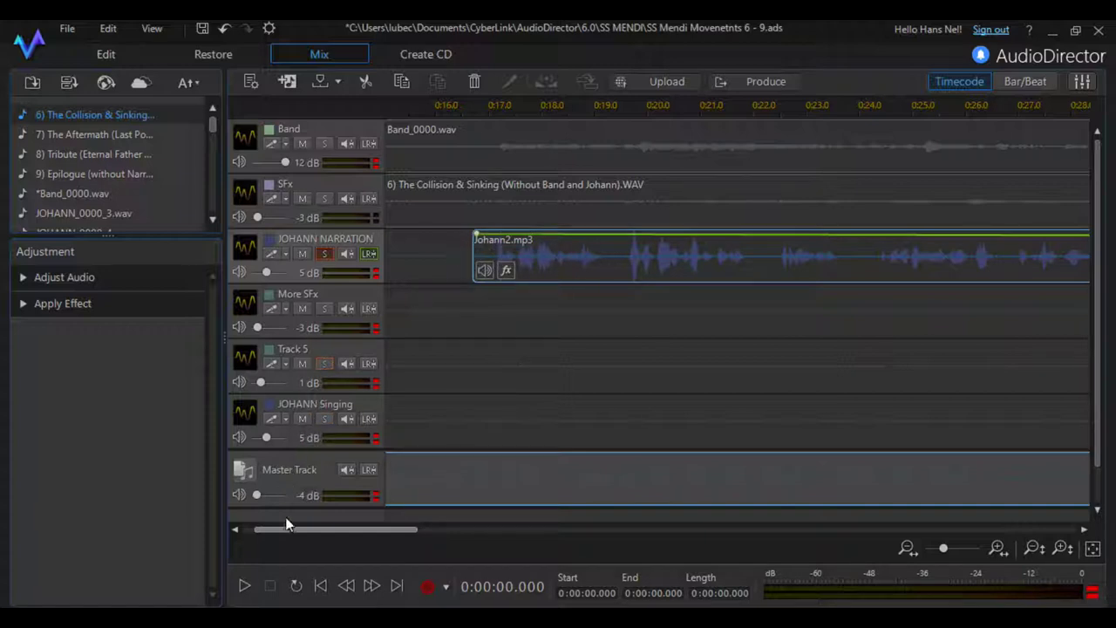
{"action": "left_click", "coordinate": [469, 105]}
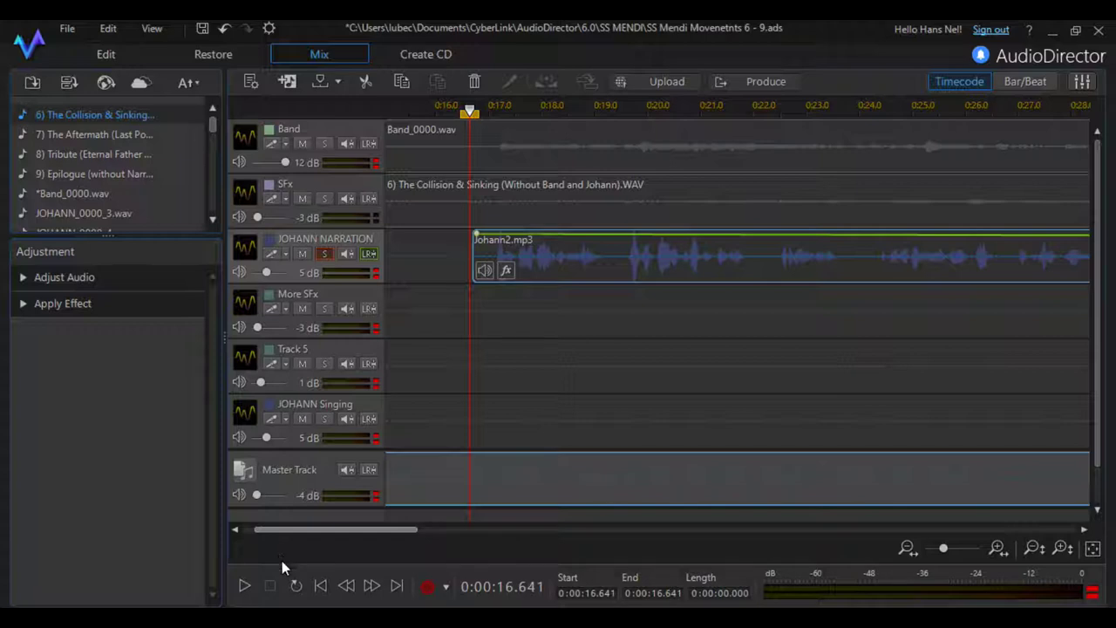
{"action": "left_click", "coordinate": [244, 587]}
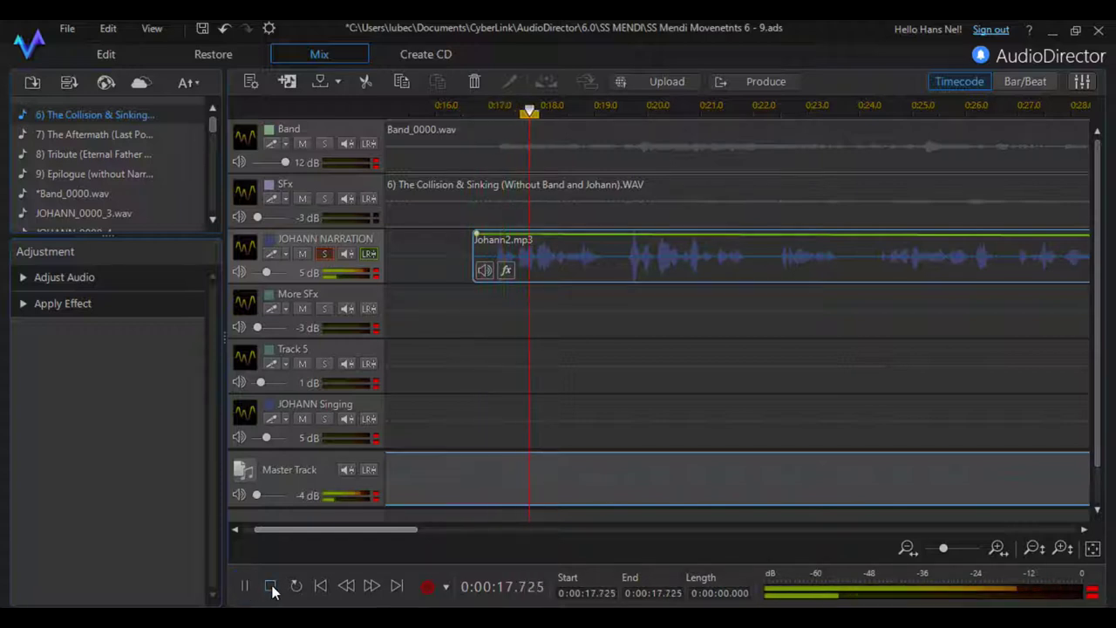
{"action": "left_click", "coordinate": [269, 586]}
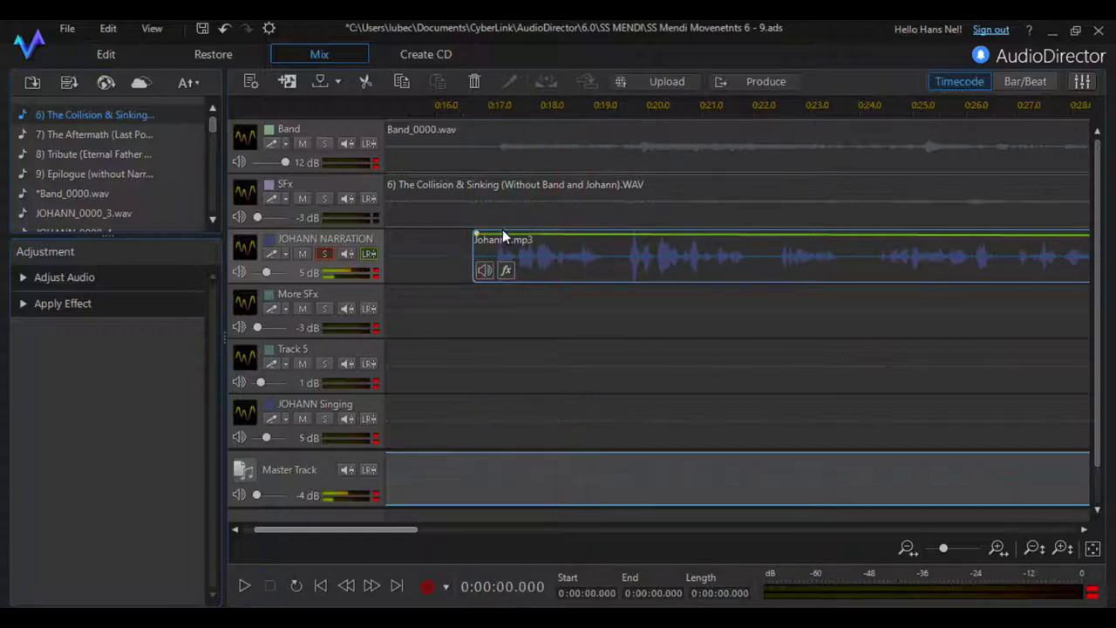
- Add narration pan points fully right at about 0:17.2, slightly right at 0:17.5, hard left at 0:17.8 and hard right at 0:17.9
{"action": "mouse_move", "coordinate": [477, 235]}
{"action": "left_click_drag", "start_coordinate": [501, 235], "coordinate": [512, 286]}
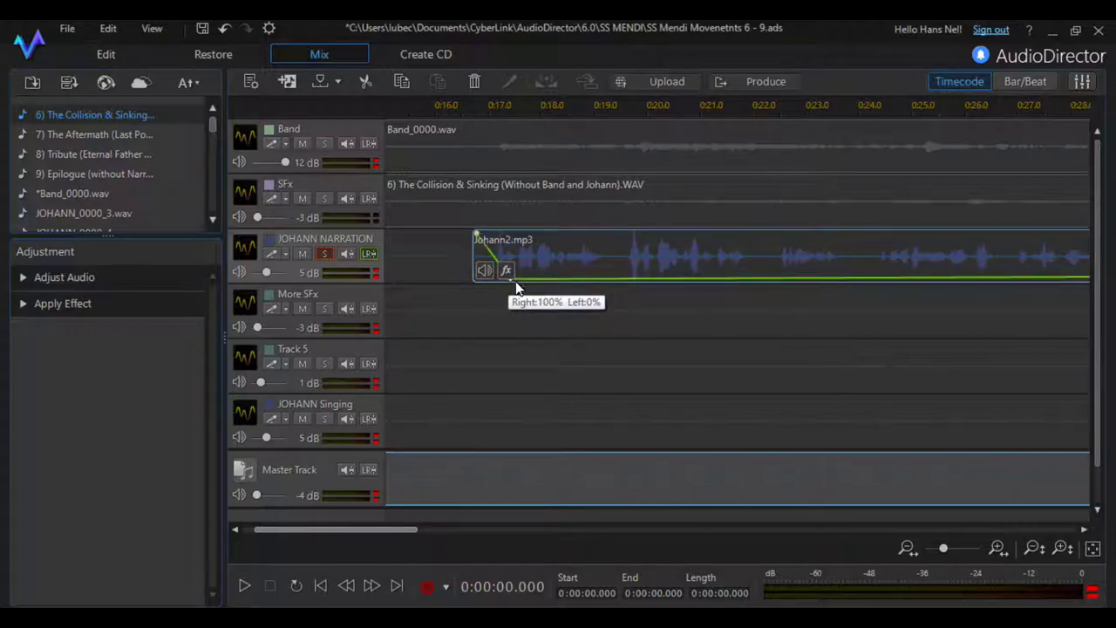
{"action": "left_click", "coordinate": [527, 279]}
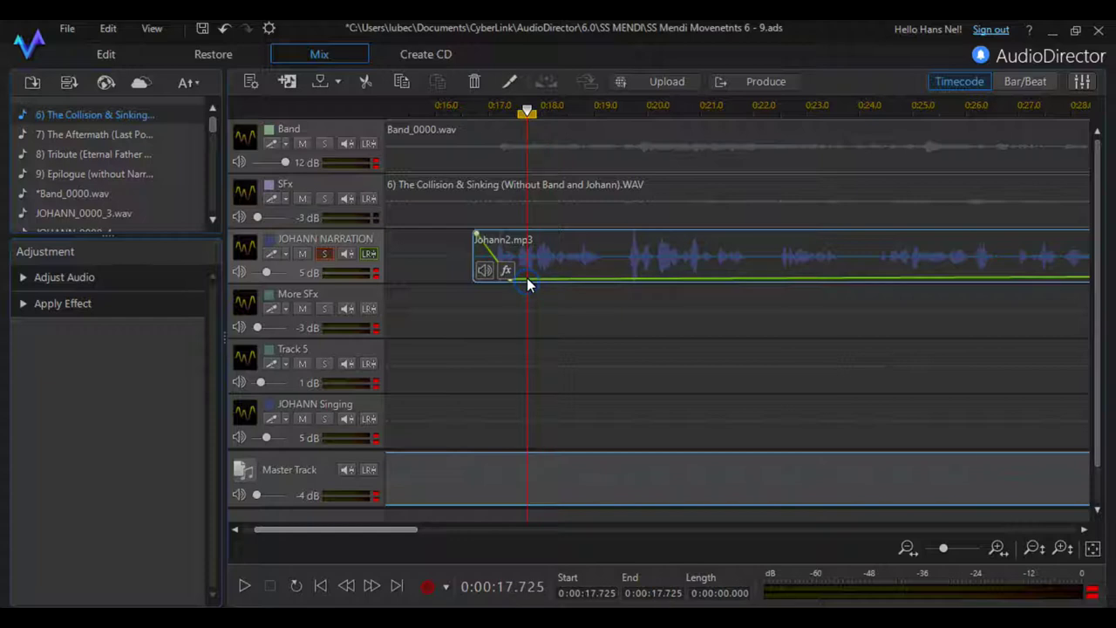
{"action": "left_click_drag", "start_coordinate": [527, 277], "coordinate": [530, 264]}
{"action": "left_click", "coordinate": [539, 267]}
{"action": "left_click", "coordinate": [544, 265]}
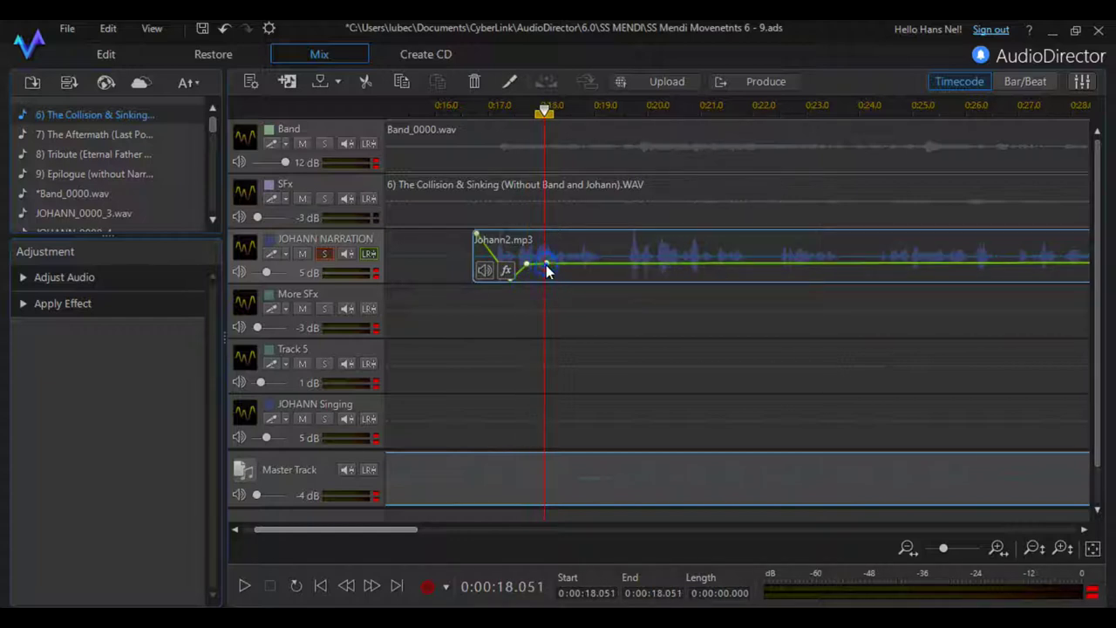
{"action": "mouse_move", "coordinate": [546, 270]}
{"action": "left_mouse_down"}
{"action": "mouse_move", "coordinate": [545, 239]}
{"action": "mouse_move", "coordinate": [559, 239]}
{"action": "mouse_move", "coordinate": [550, 280]}
{"action": "left_mouse_up"}
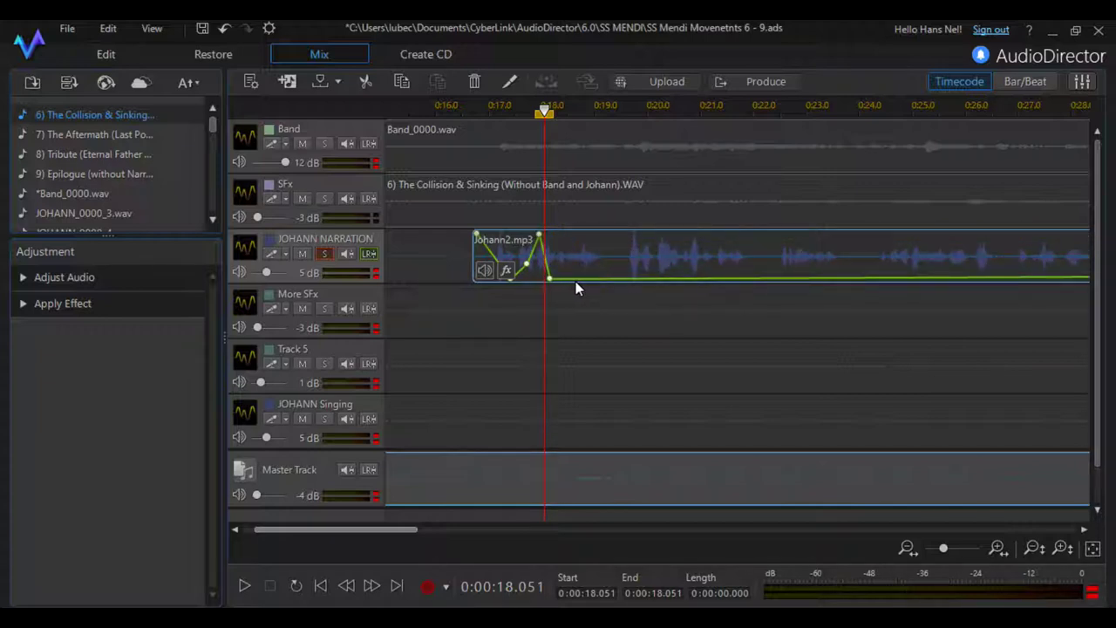
- Extend the narration's pan zigzag with a hard left point at about 0:18.4 and a hard right point at 0:18.7
{"action": "left_click", "coordinate": [581, 281]}
{"action": "left_click", "coordinate": [581, 280]}
{"action": "left_click", "coordinate": [576, 279]}
{"action": "mouse_move", "coordinate": [577, 280]}
{"action": "left_mouse_down"}
{"action": "mouse_move", "coordinate": [575, 245]}
{"action": "mouse_move", "coordinate": [602, 240]}
{"action": "mouse_move", "coordinate": [590, 286]}
{"action": "left_mouse_up"}
- Play the soloed narration from about 0:16.5 to hear the zigzag panning, and examine the last pan point's channel balance
{"action": "left_click", "coordinate": [467, 112]}
{"action": "left_click", "coordinate": [471, 114]}
{"action": "left_click", "coordinate": [463, 112]}
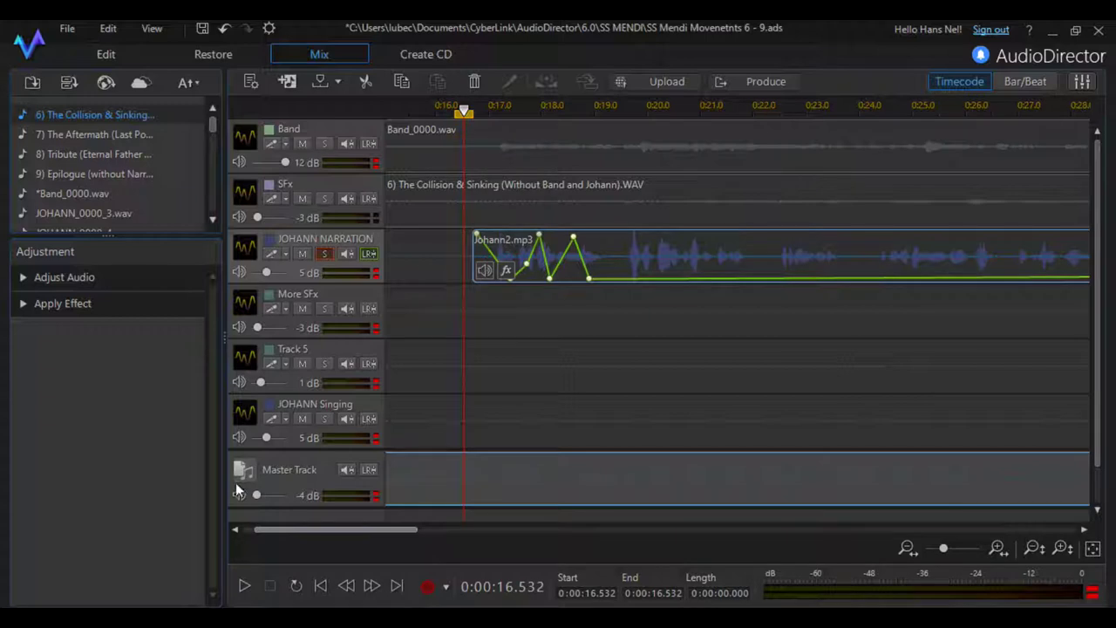
{"action": "left_click", "coordinate": [244, 588]}
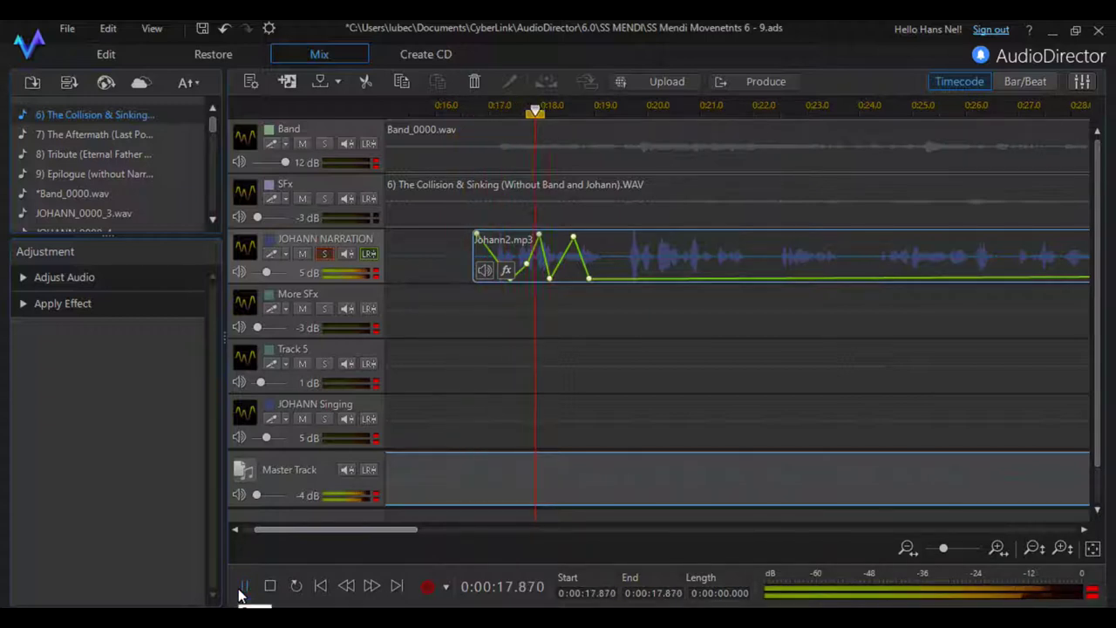
{"action": "left_click", "coordinate": [269, 586]}
{"action": "mouse_move", "coordinate": [590, 286]}
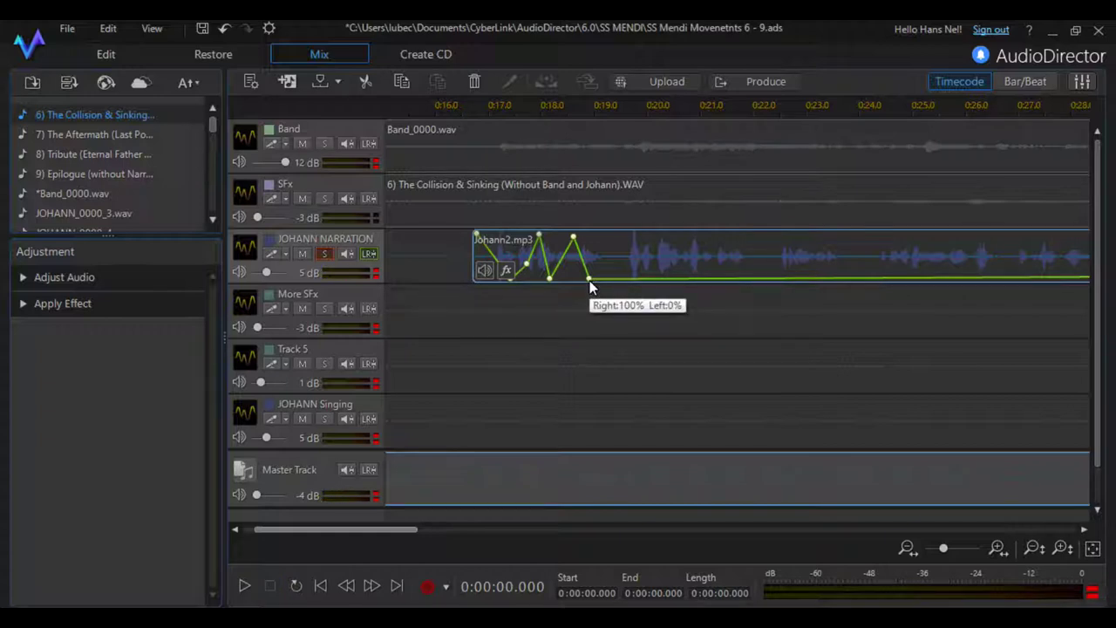
- Reset all panning keyframes on the opening narration clip and turn off the narration track's left/right panning display
{"action": "right_click", "coordinate": [589, 281]}
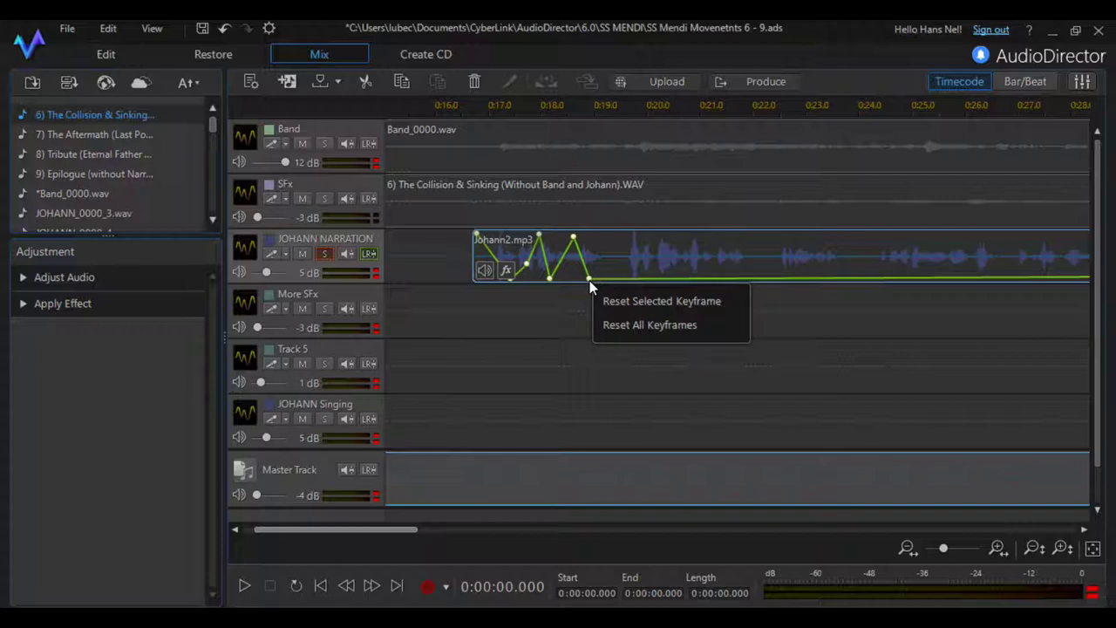
{"action": "left_click", "coordinate": [614, 328]}
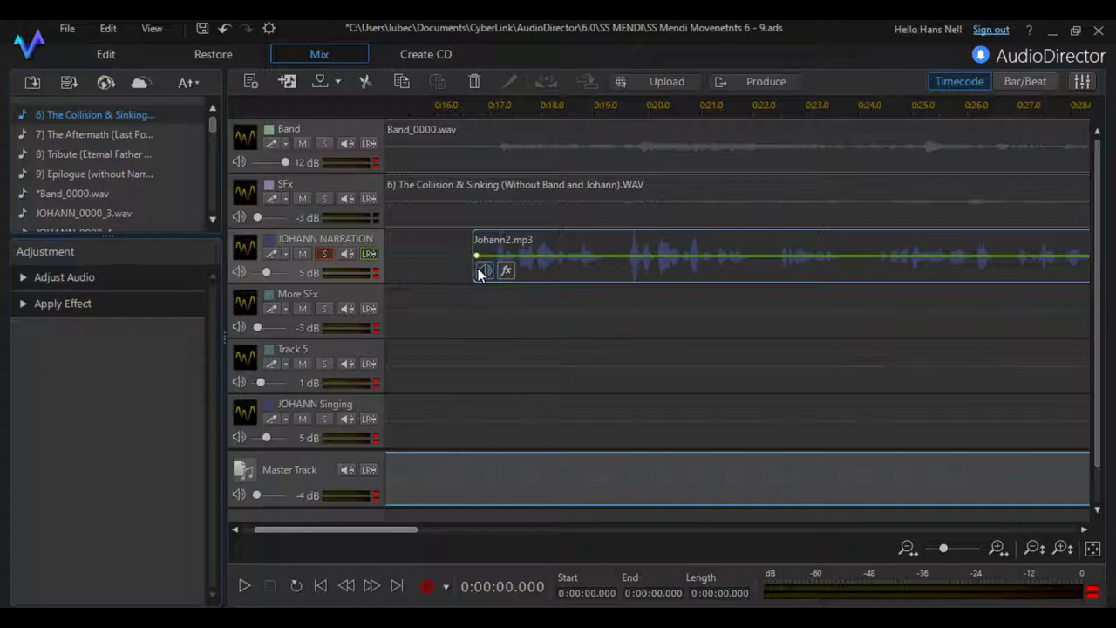
{"action": "left_click", "coordinate": [370, 254]}
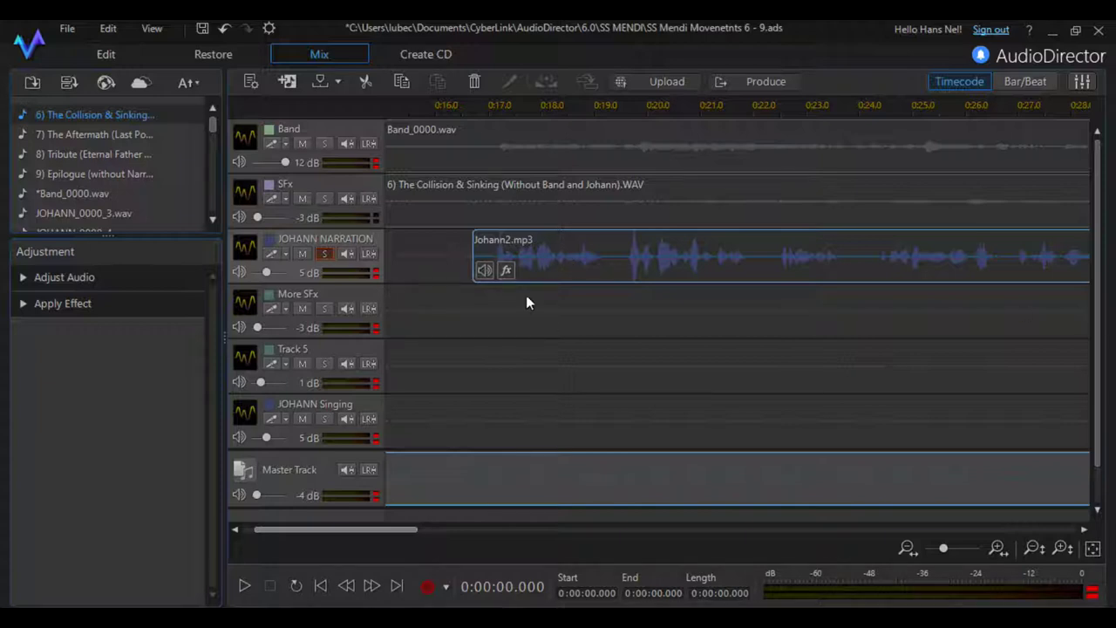
- Turn off solo on the narration track, and briefly mute and unmute that track
{"action": "left_click", "coordinate": [323, 253]}
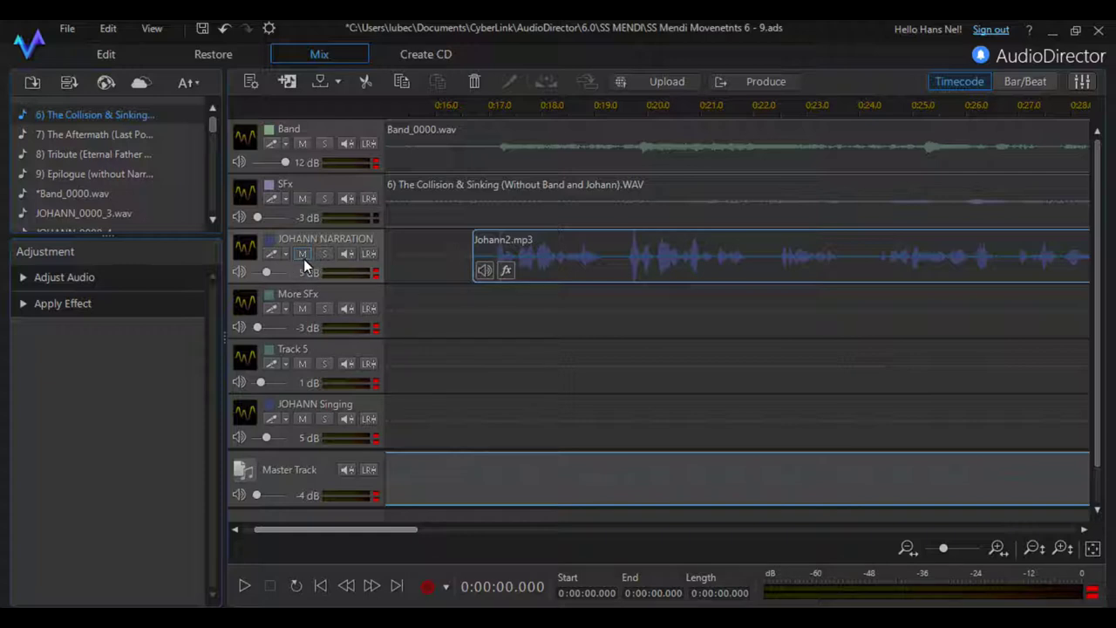
{"action": "left_click", "coordinate": [303, 254]}
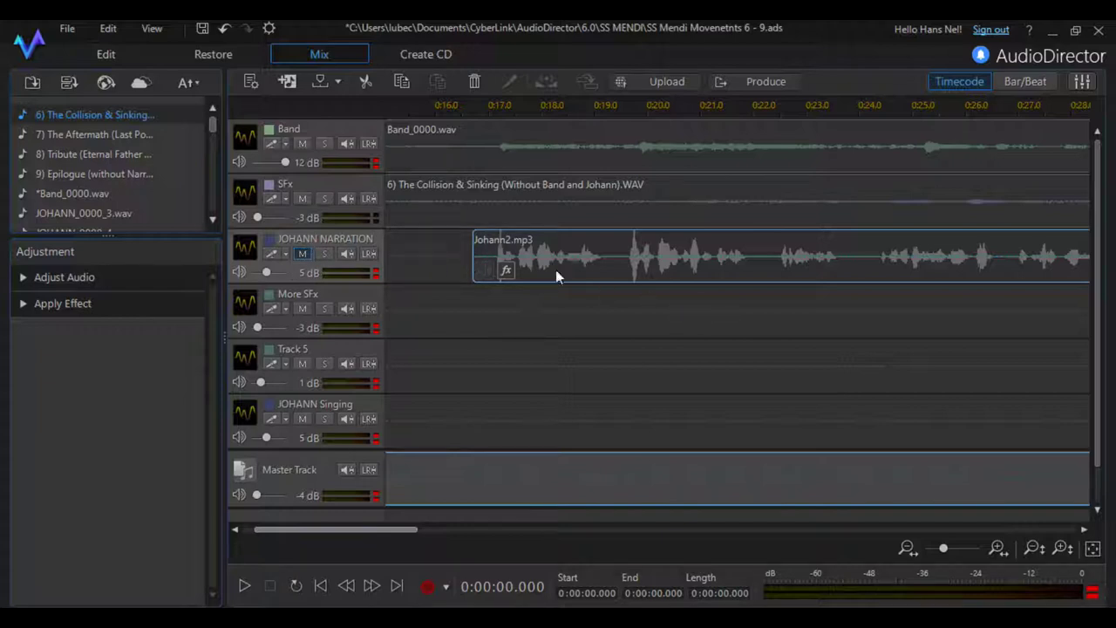
{"action": "left_click", "coordinate": [303, 255]}
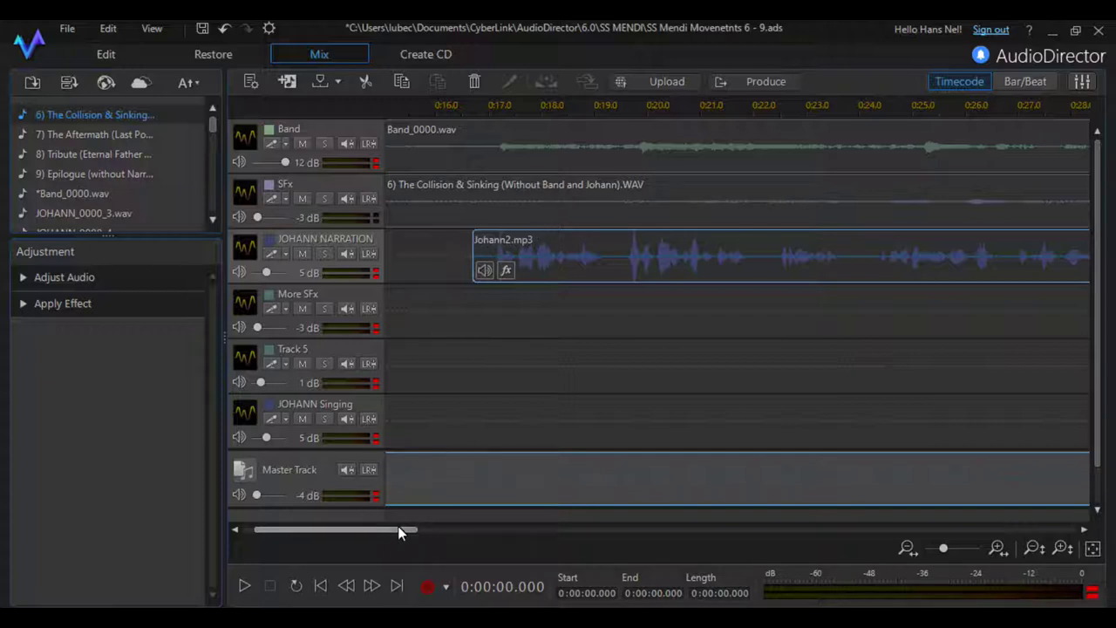
- Listen to the project from the start with the SFx and More SFx tracks soloed
{"action": "left_click_drag", "start_coordinate": [396, 528], "coordinate": [369, 529]}
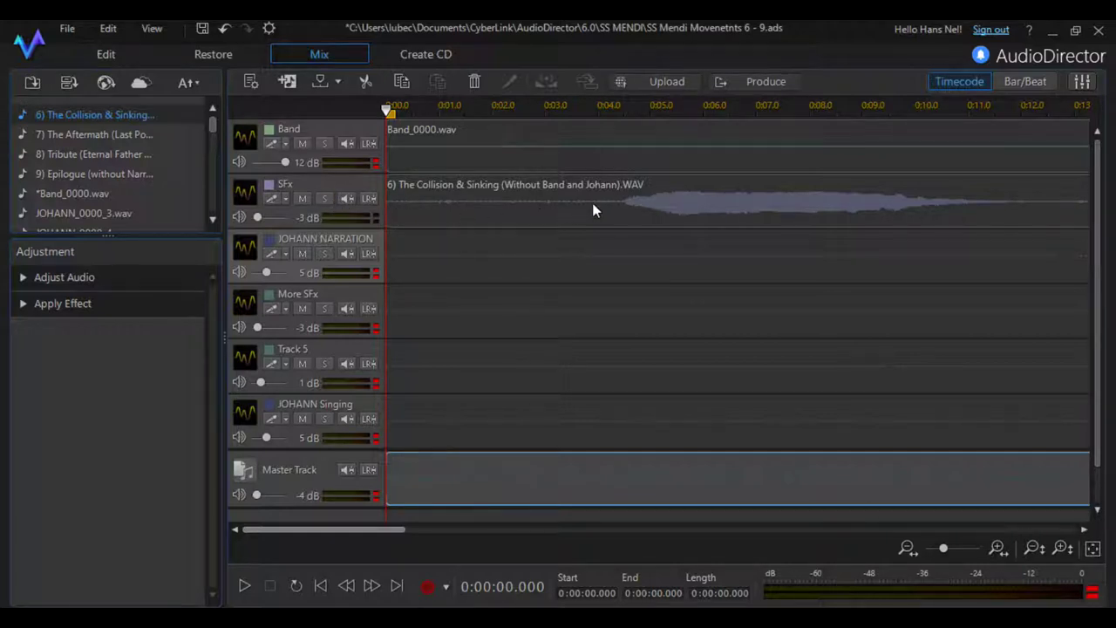
{"action": "left_click", "coordinate": [323, 198]}
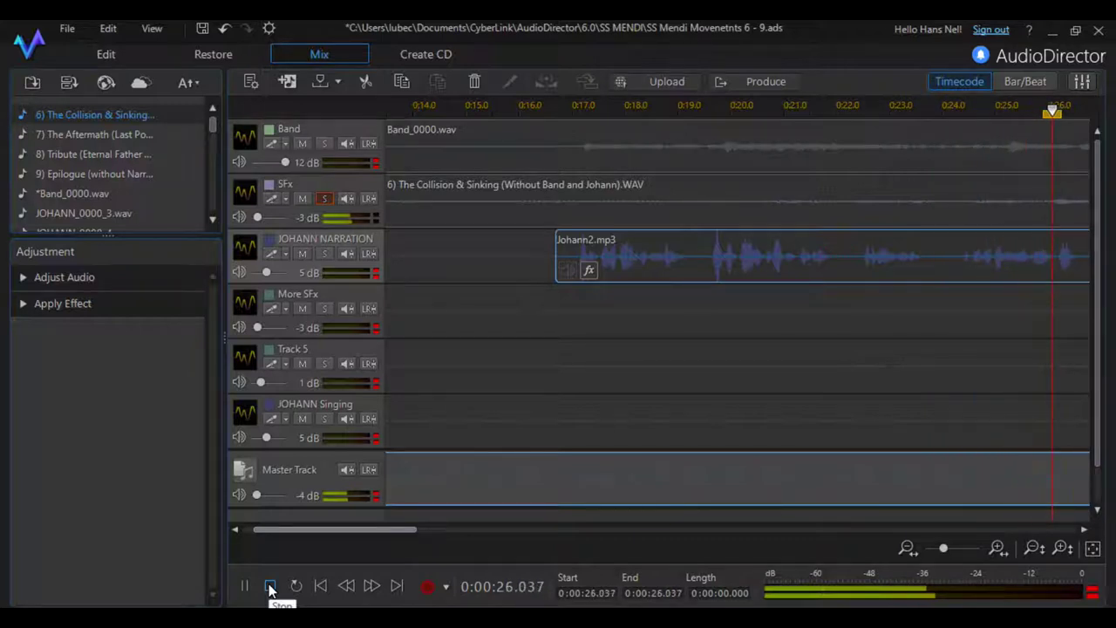
{"action": "left_click", "coordinate": [321, 308]}
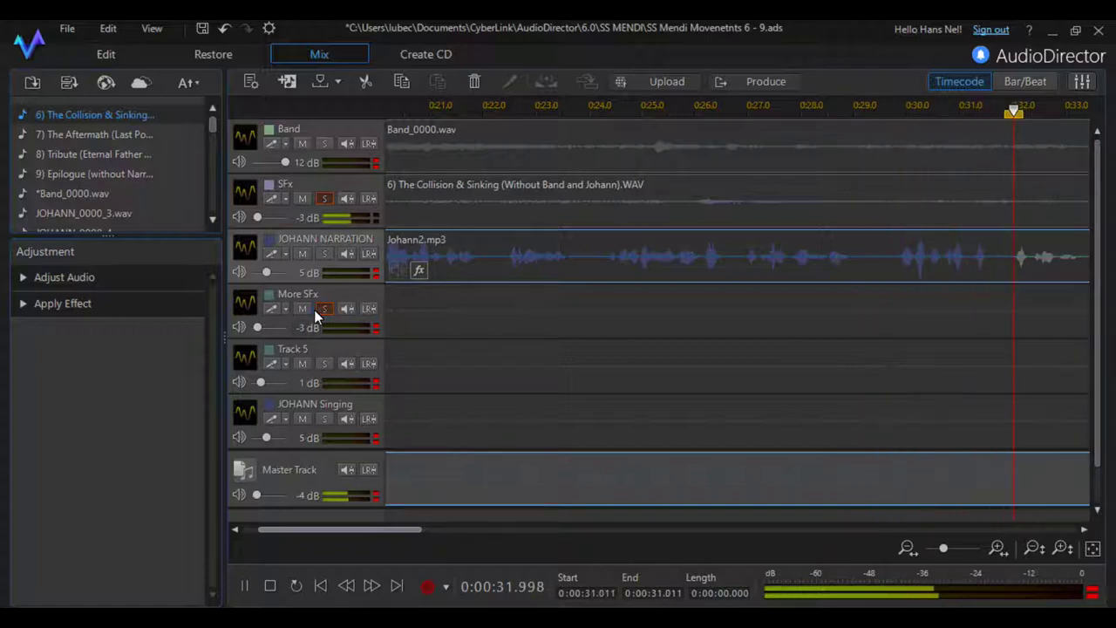
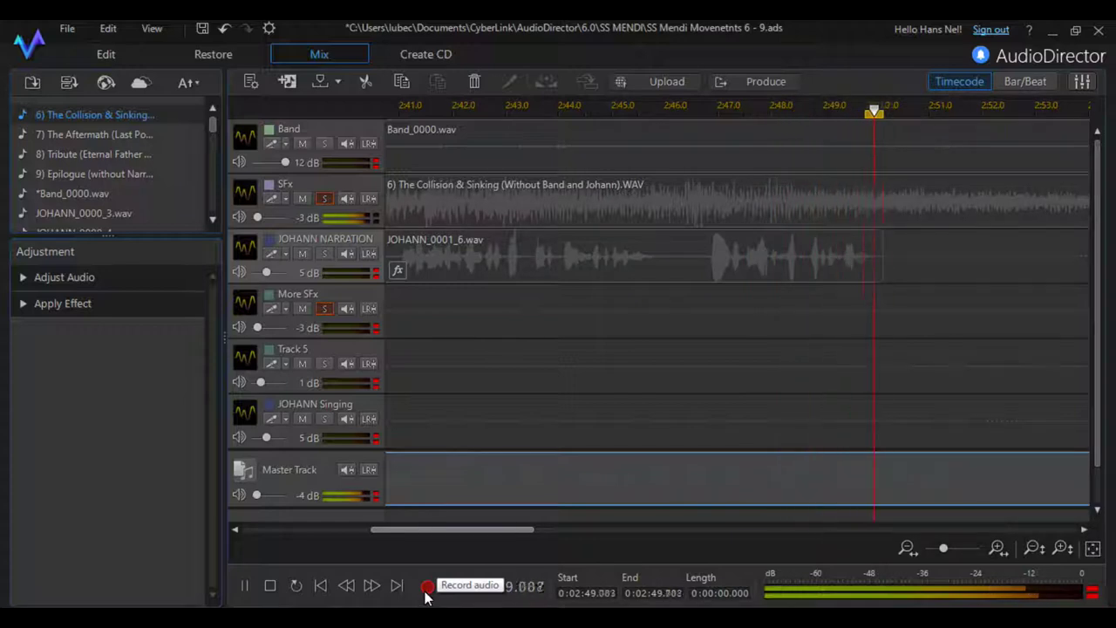
- Try to start an audio recording during playback, and stop the playback
{"action": "left_click", "coordinate": [427, 587]}
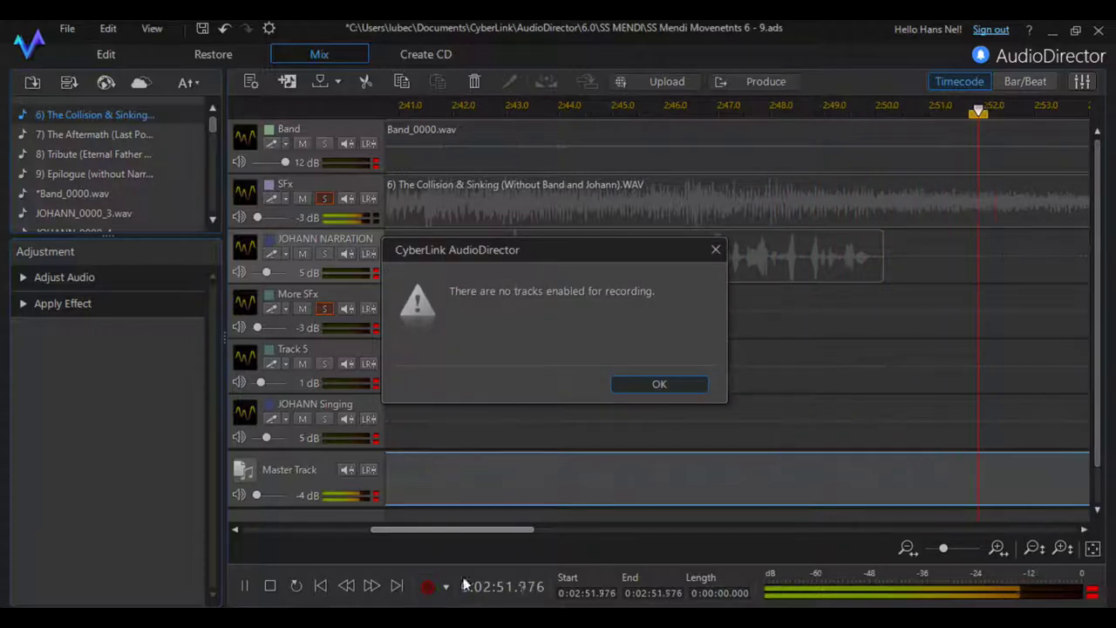
{"action": "left_click", "coordinate": [663, 384]}
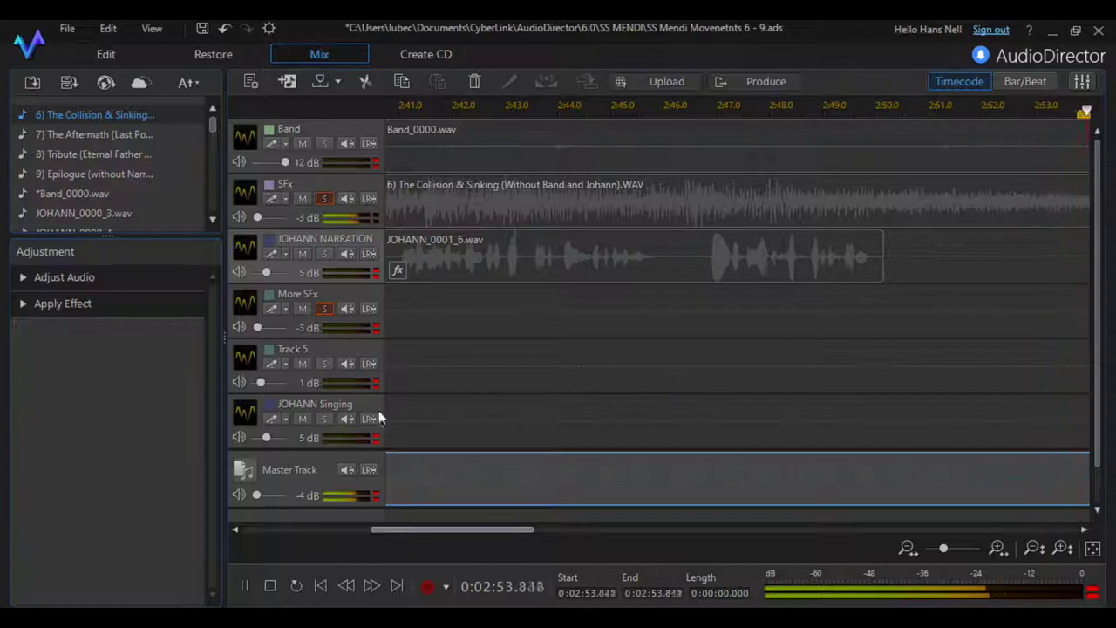
{"action": "left_click", "coordinate": [272, 591]}
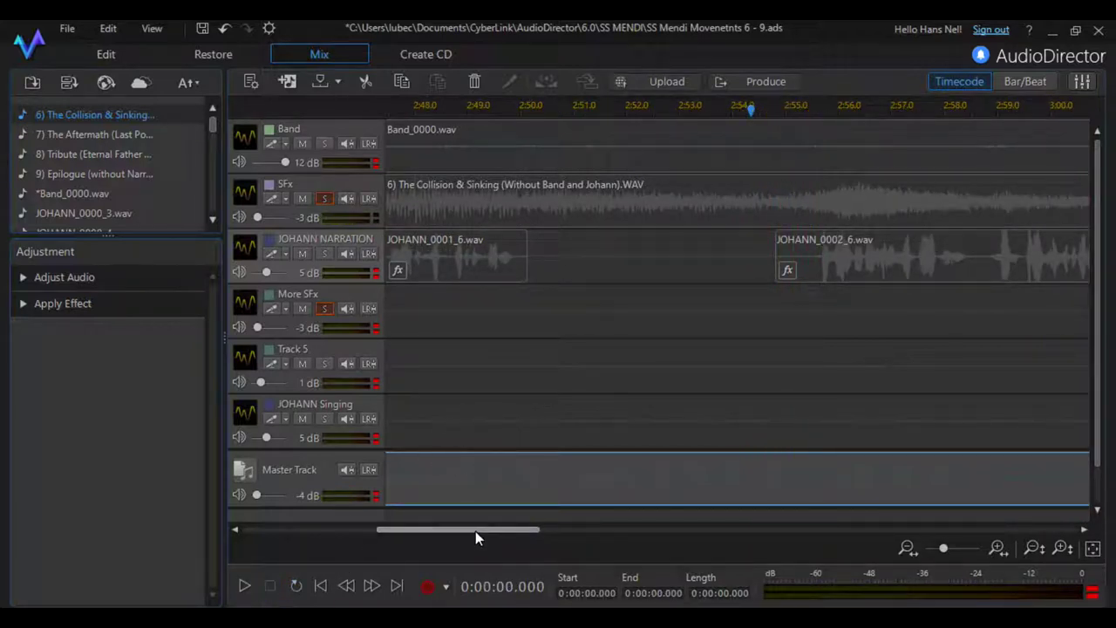
- Turn off solo on the SFx and More SFx tracks and play the full mix from the project start
{"action": "left_click_drag", "start_coordinate": [477, 527], "coordinate": [302, 512]}
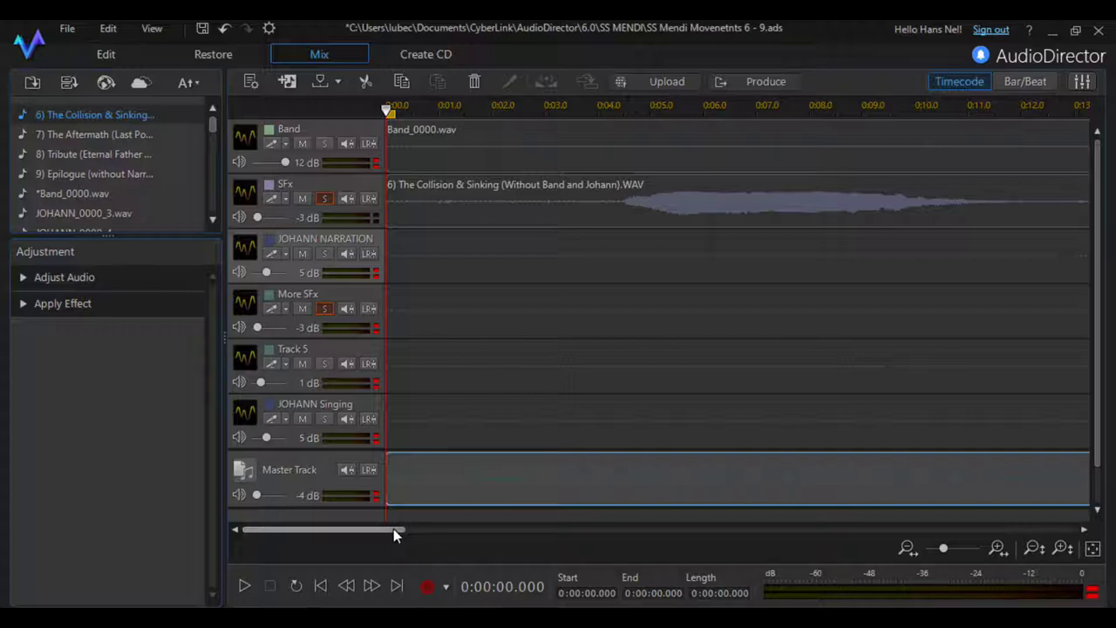
{"action": "left_click_drag", "start_coordinate": [394, 528], "coordinate": [379, 527]}
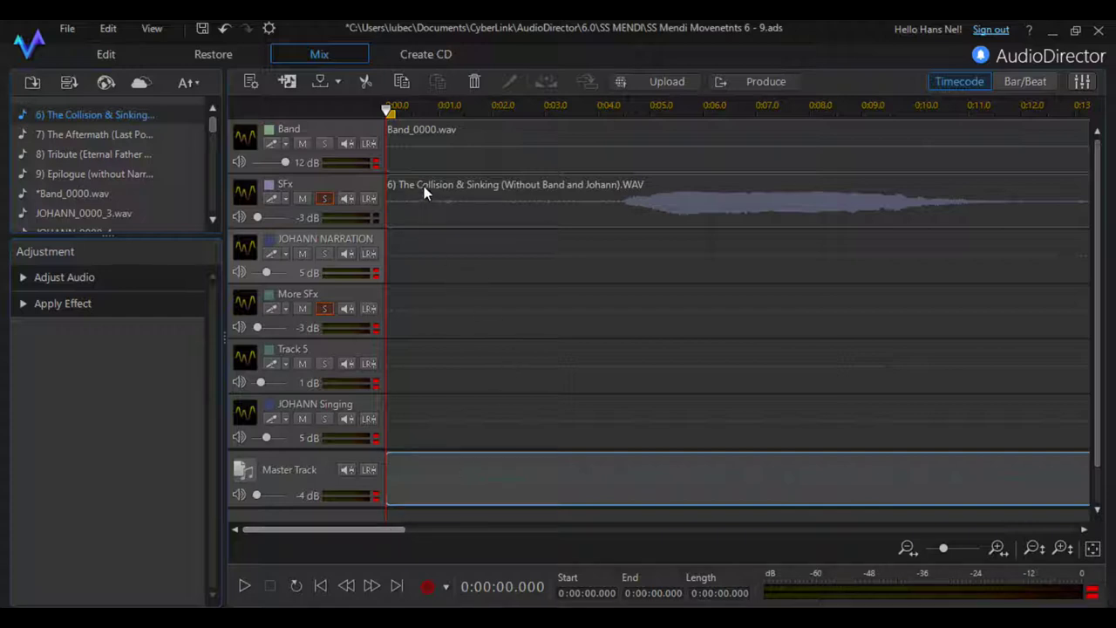
{"action": "left_click", "coordinate": [325, 200]}
{"action": "left_click", "coordinate": [324, 308]}
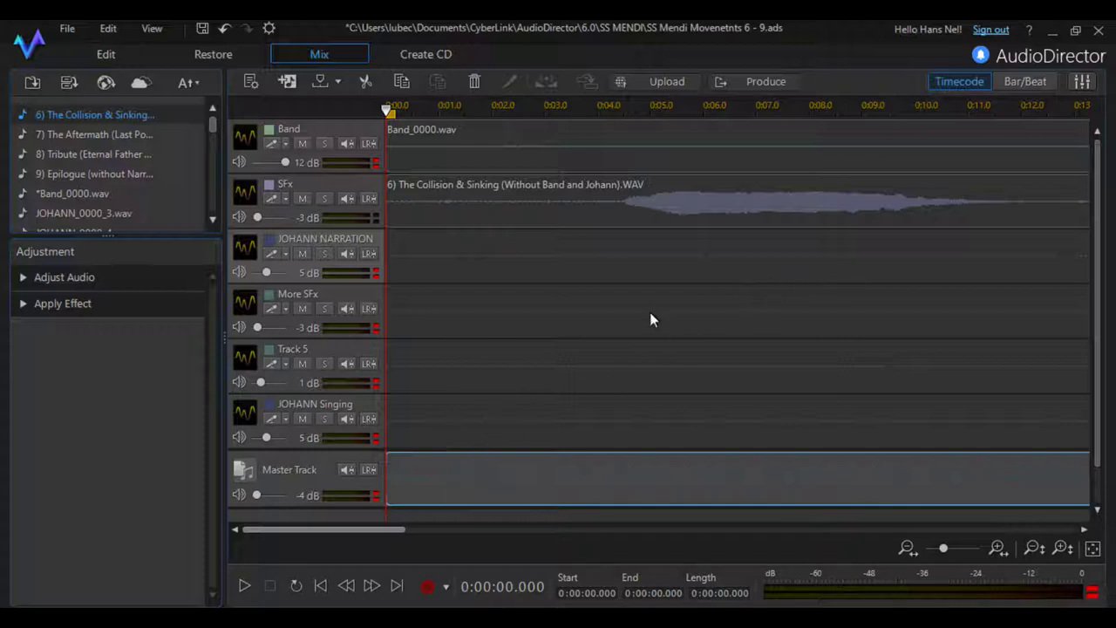
{"action": "left_click", "coordinate": [245, 586]}
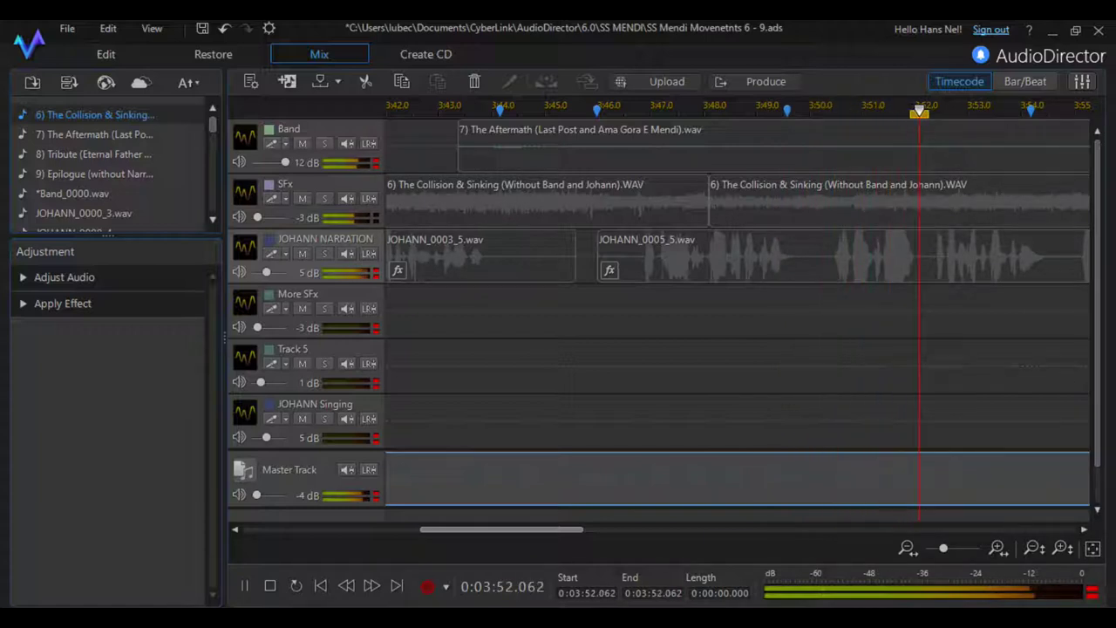
{"action": "left_click", "coordinate": [271, 592]}
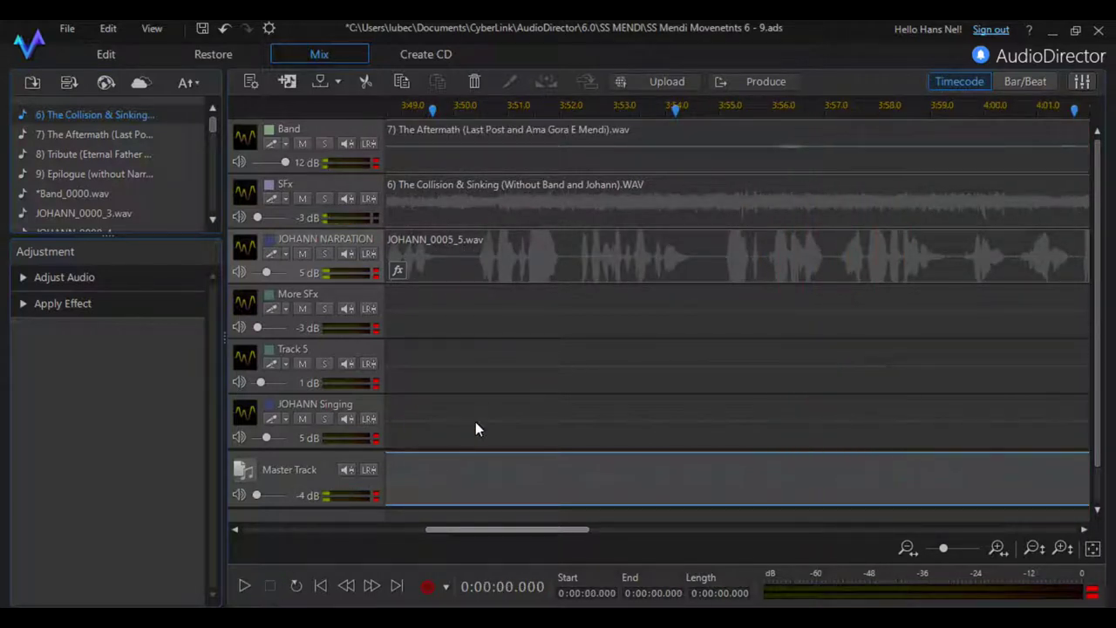
- Play a short passage from 6:19.340, where the Aftermath clip runs with the singing track
{"action": "left_click", "coordinate": [505, 530]}
{"action": "left_click_drag", "start_coordinate": [505, 530], "coordinate": [650, 537]}
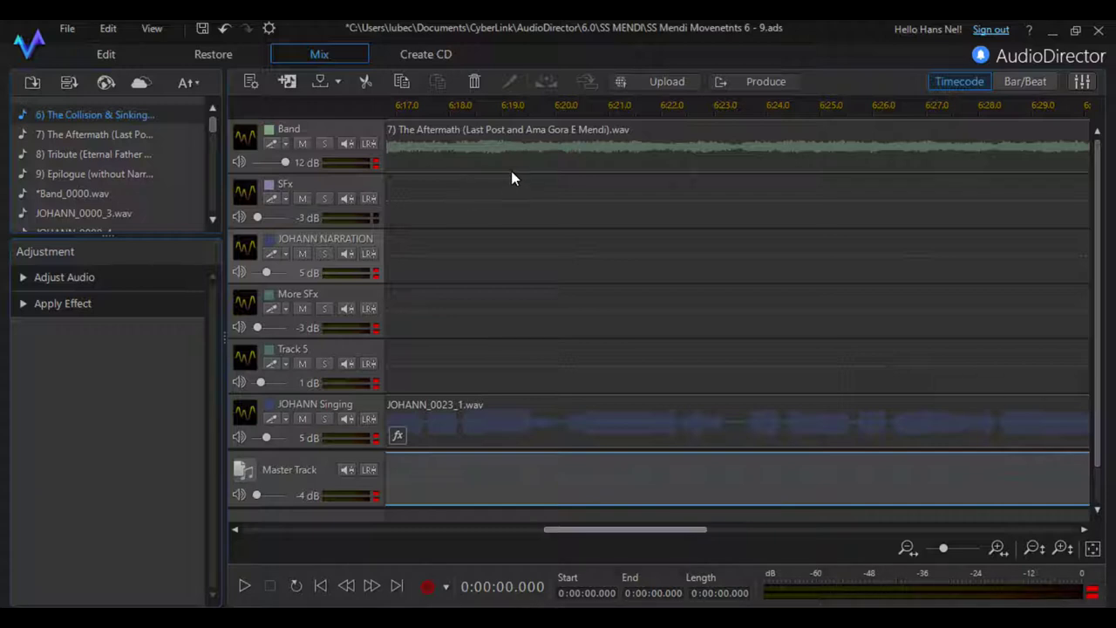
{"action": "left_click", "coordinate": [520, 104]}
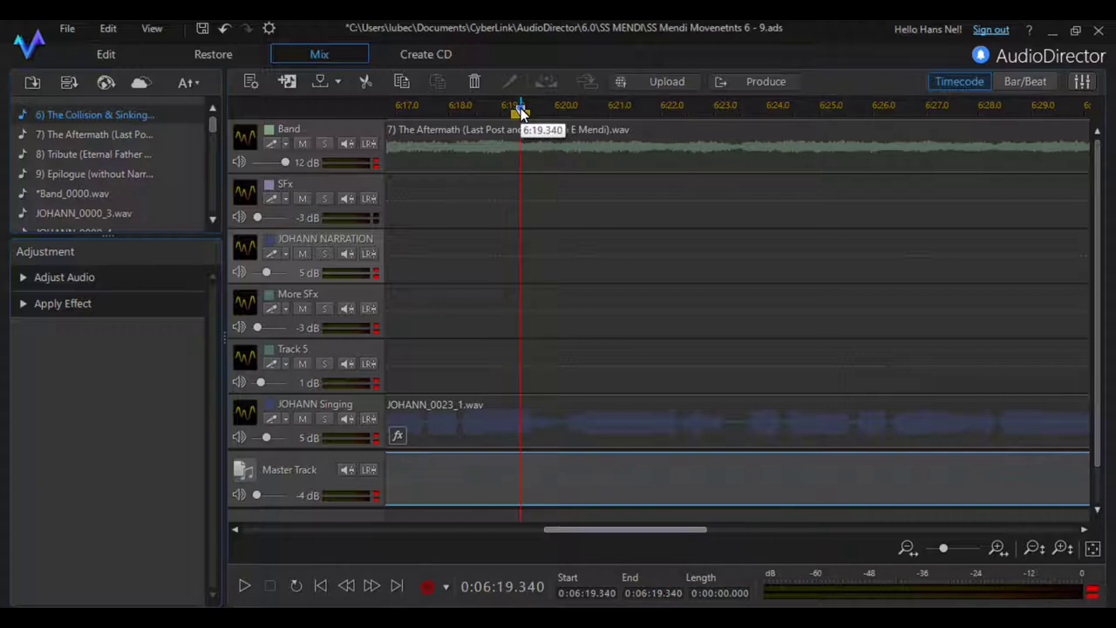
{"action": "left_click", "coordinate": [245, 587]}
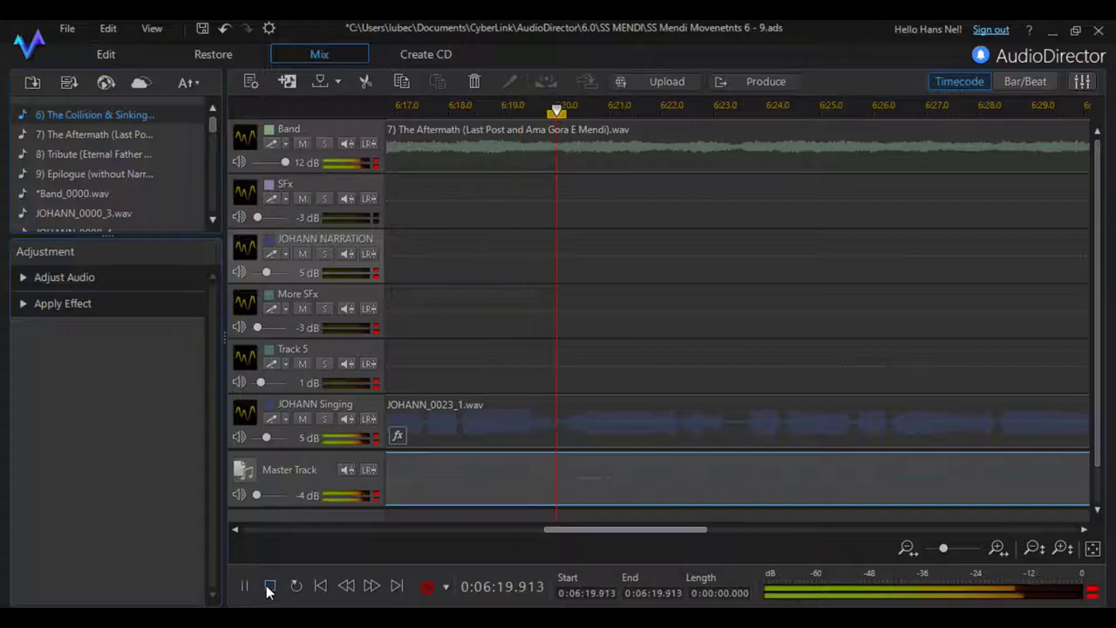
{"action": "left_click", "coordinate": [269, 587]}
- Play a short passage from 5:14.743, where the band enters under the narration
{"action": "left_click_drag", "start_coordinate": [569, 527], "coordinate": [506, 527]}
{"action": "left_click", "coordinate": [689, 107]}
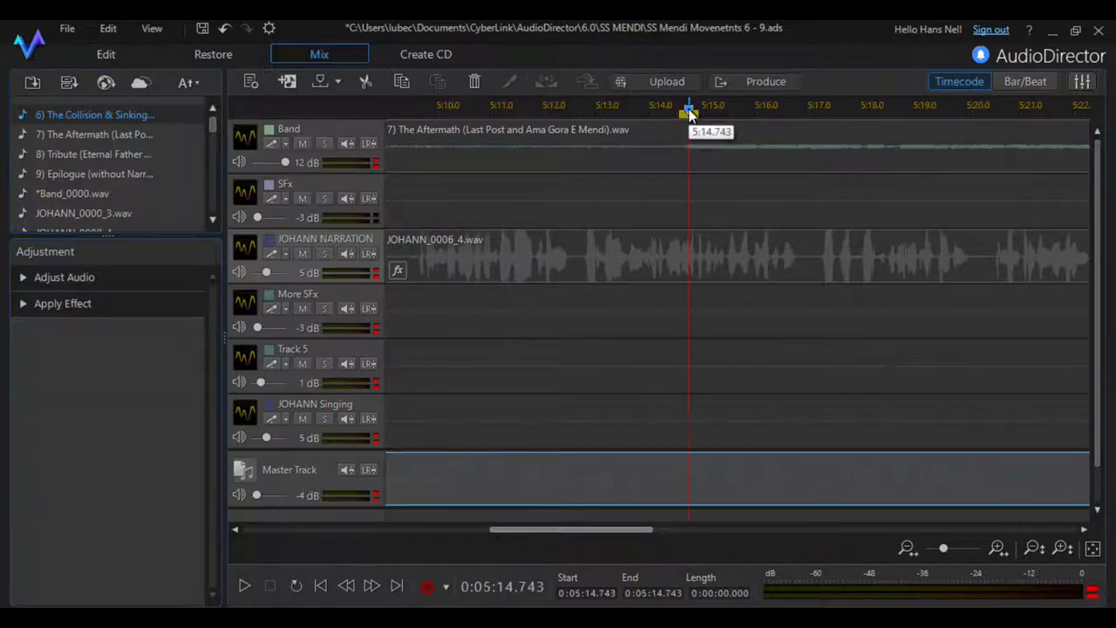
{"action": "left_click", "coordinate": [243, 586]}
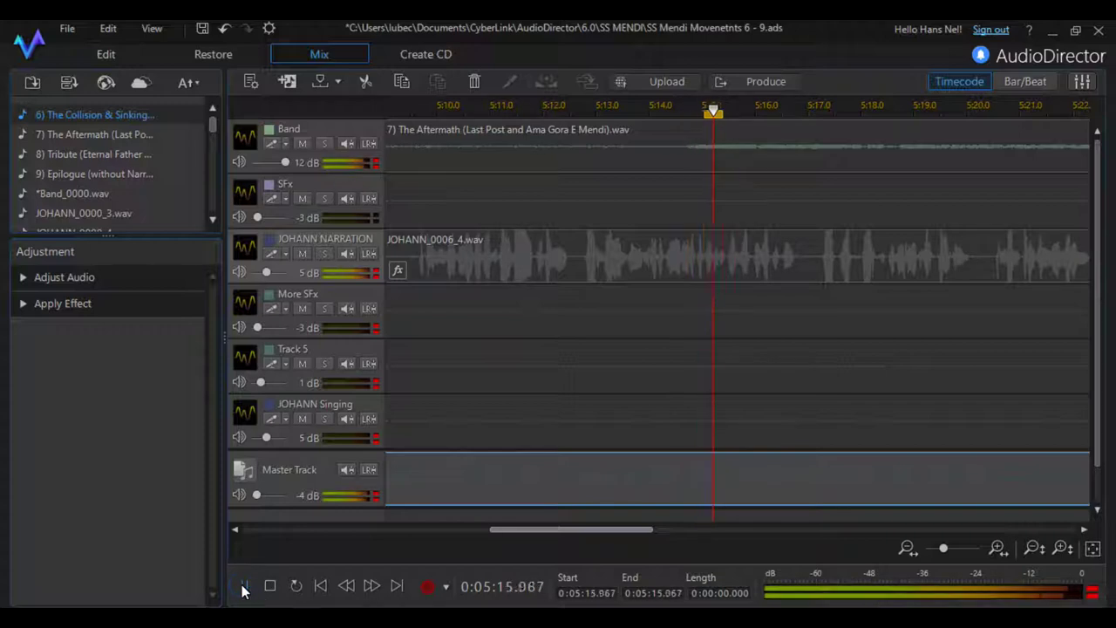
{"action": "left_click", "coordinate": [270, 587]}
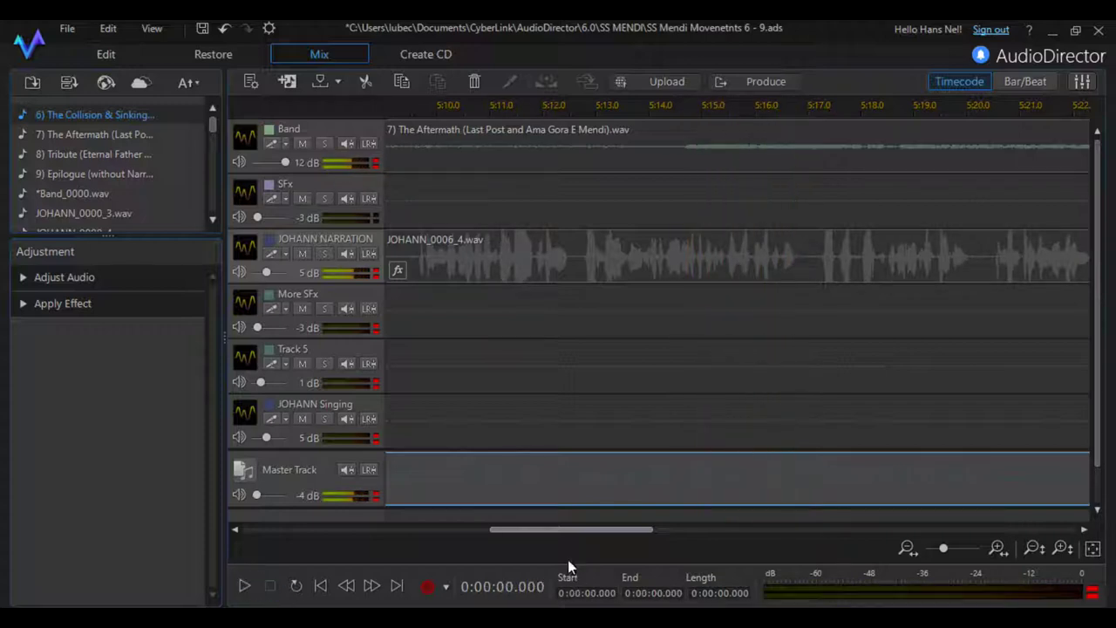
- Play the narration and band from 4:44.420 through the change to the next narration clip
{"action": "left_click_drag", "start_coordinate": [535, 527], "coordinate": [508, 527]}
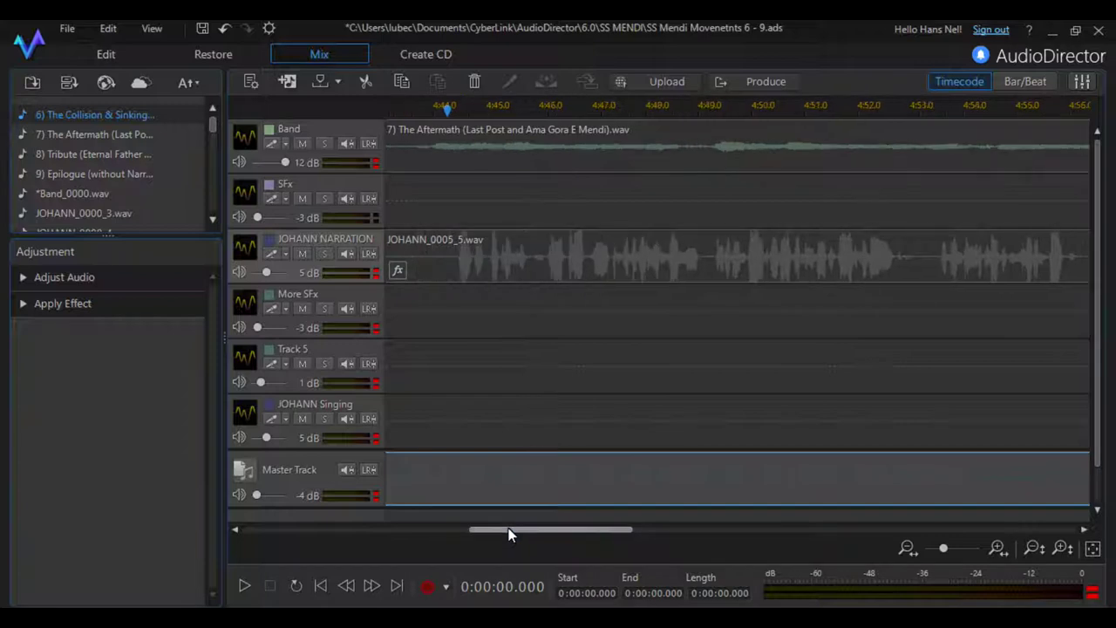
{"action": "left_click", "coordinate": [455, 109]}
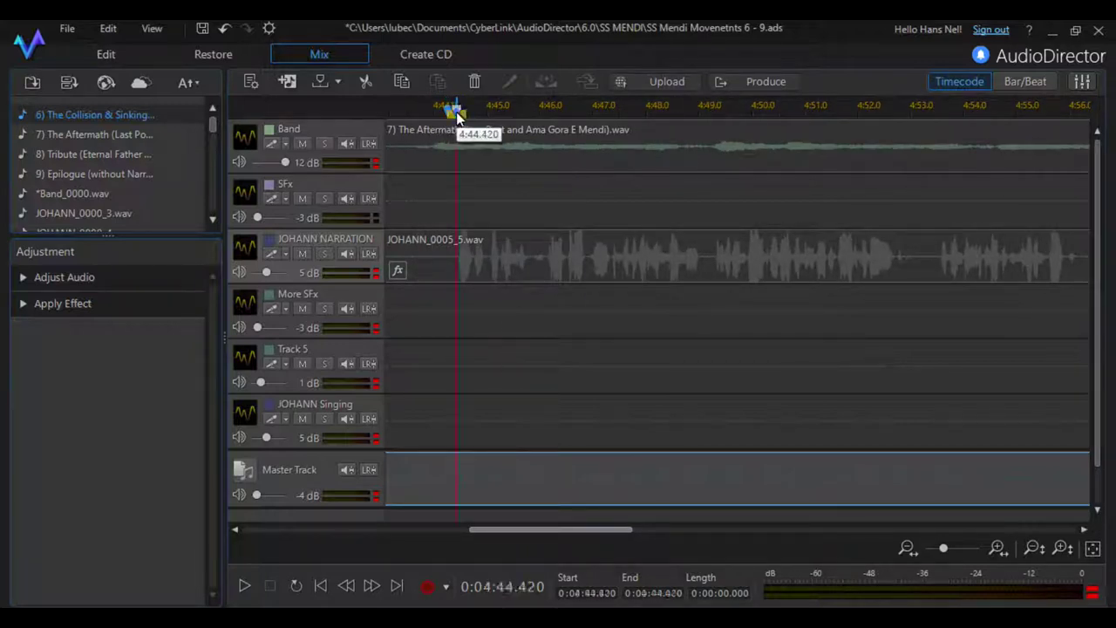
{"action": "left_click", "coordinate": [245, 586]}
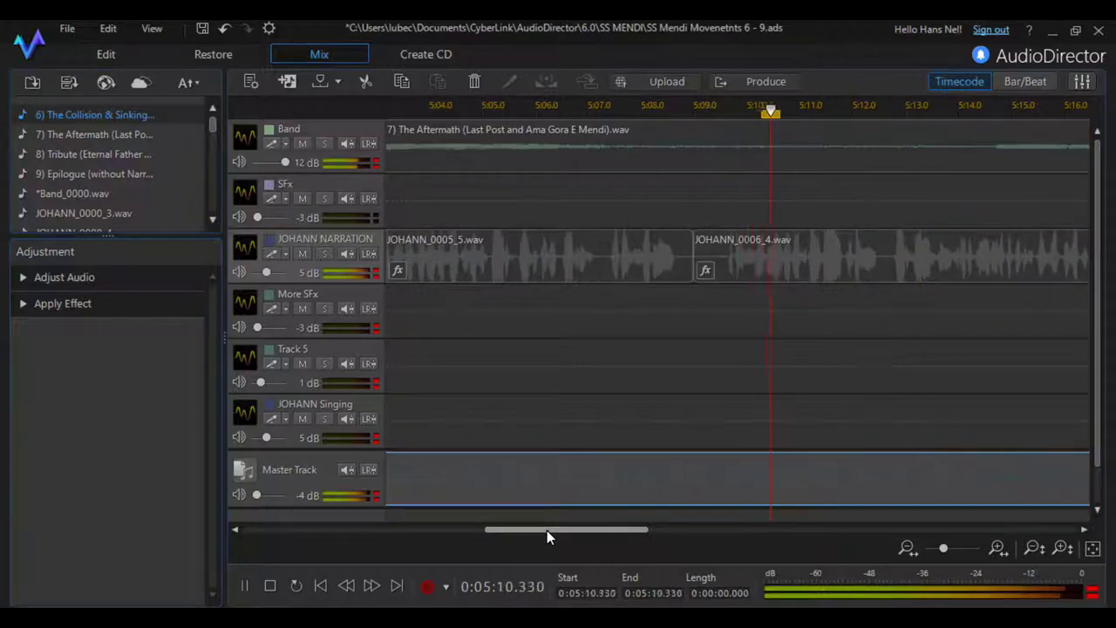
{"action": "left_click", "coordinate": [271, 588]}
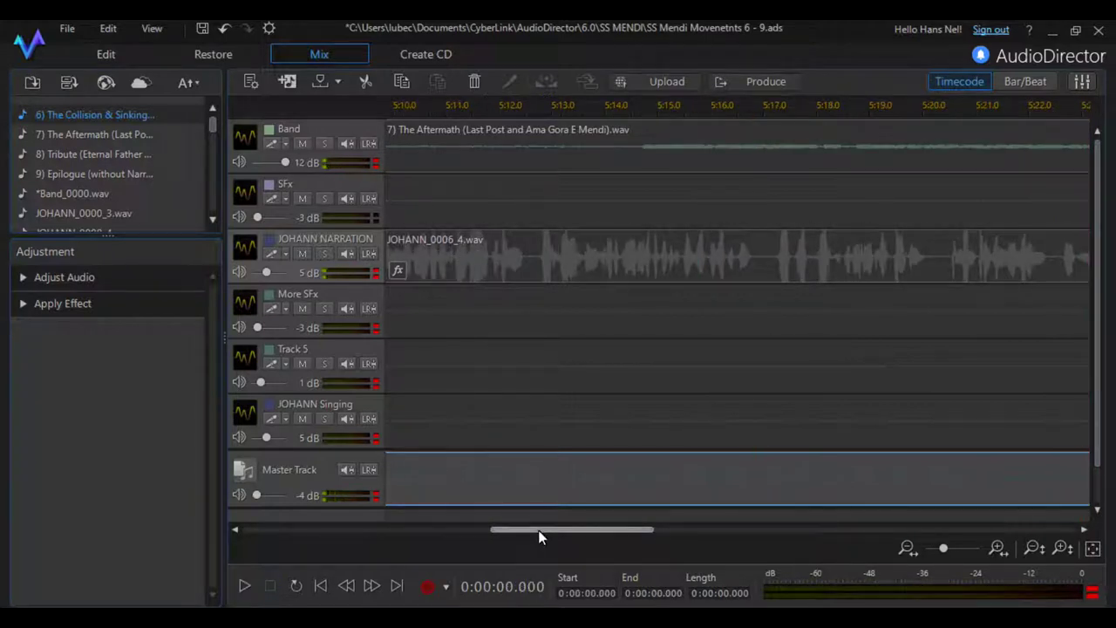
- Move the last Aftermath clip on the Band track forward to start at about 8:49.7, separating it from the preceding clip
{"action": "left_click_drag", "start_coordinate": [539, 531], "coordinate": [752, 529]}
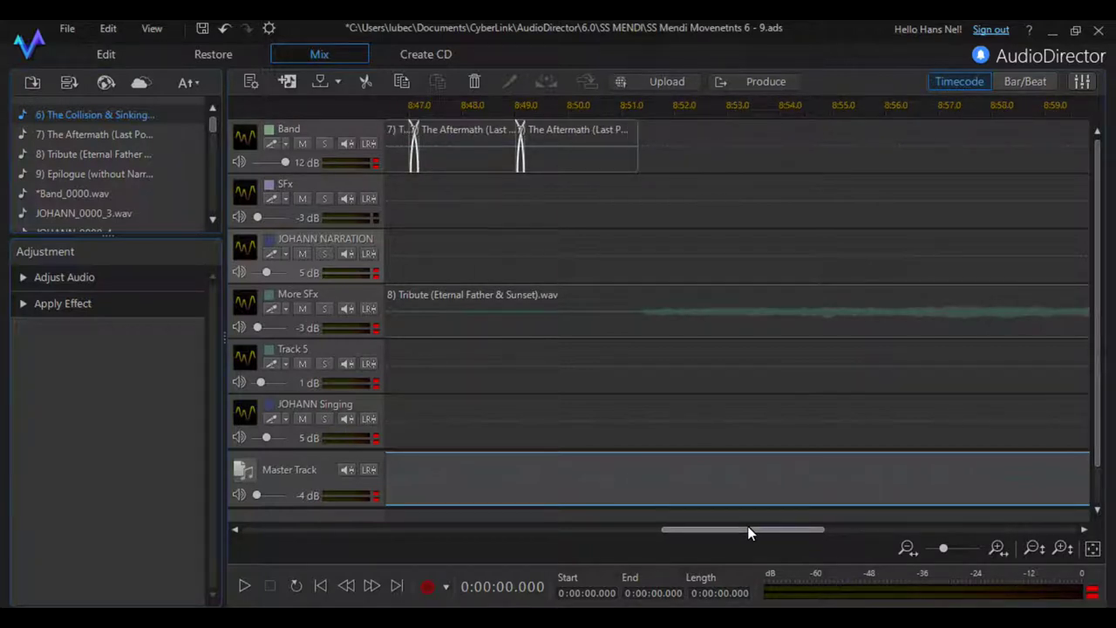
{"action": "left_click_drag", "start_coordinate": [748, 530], "coordinate": [746, 530]}
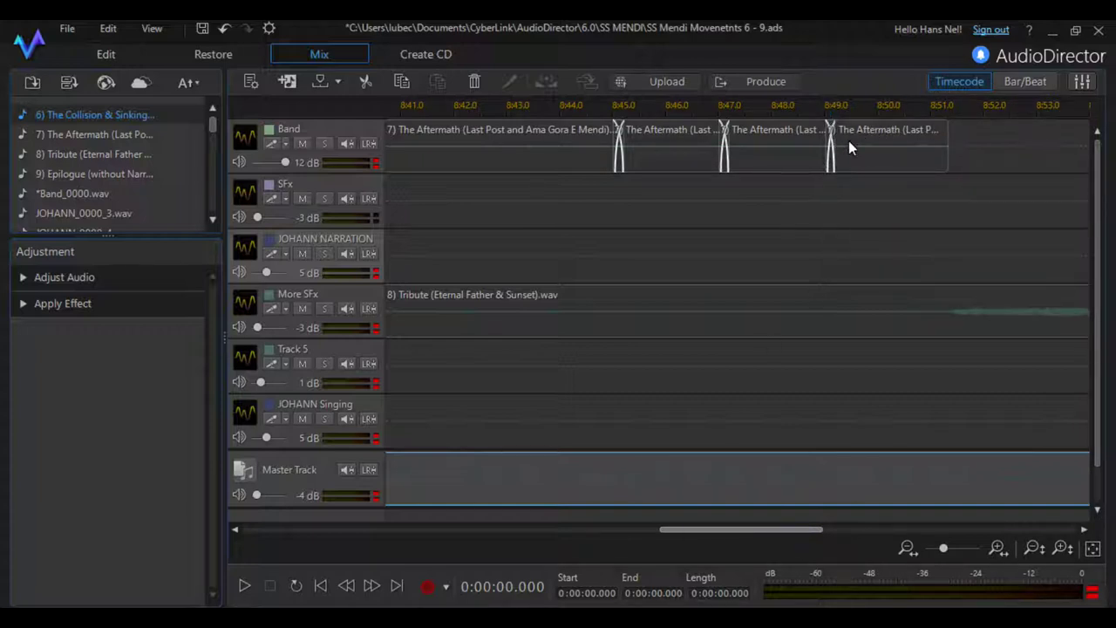
{"action": "left_click_drag", "start_coordinate": [869, 134], "coordinate": [907, 132]}
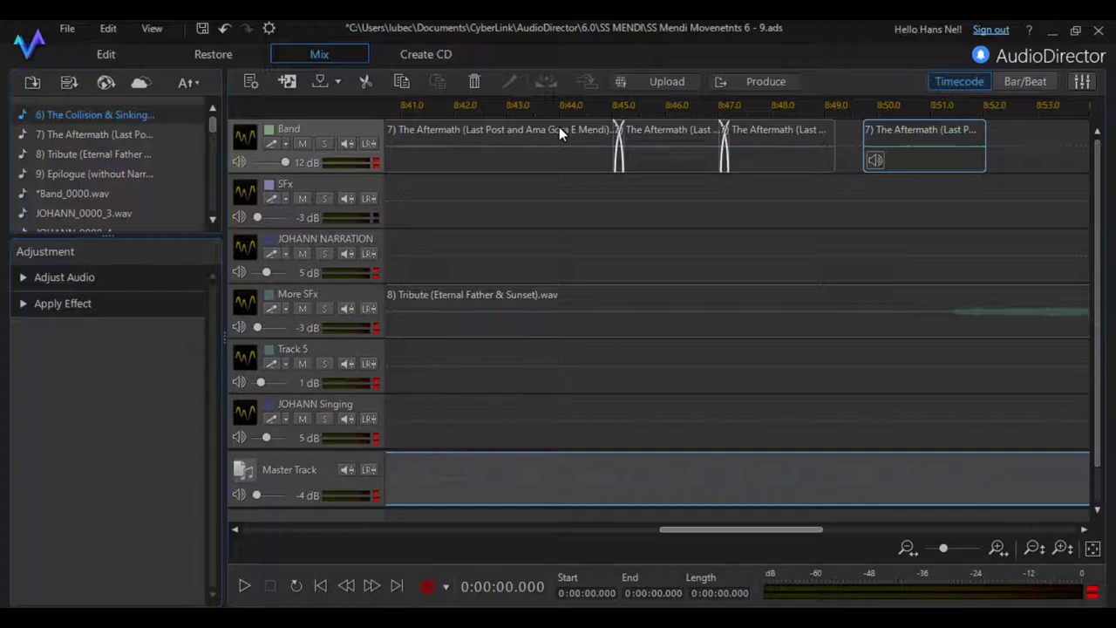
- Play the mix from 8:43.452 before the Band crossfades, and briefly play from the project start
{"action": "left_click", "coordinate": [532, 110]}
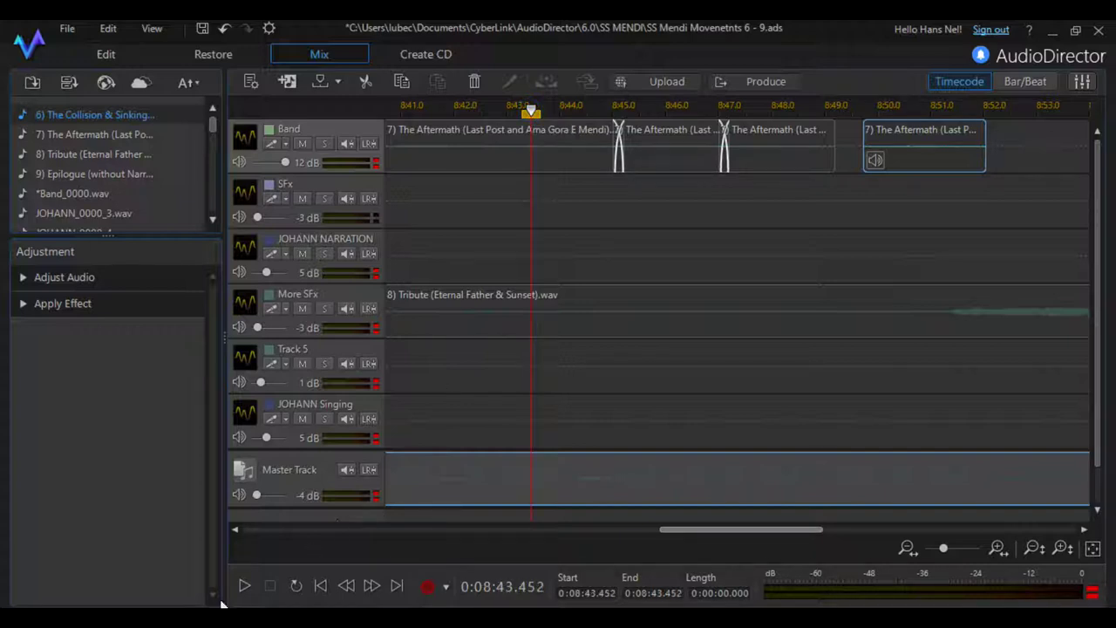
{"action": "left_click", "coordinate": [245, 587]}
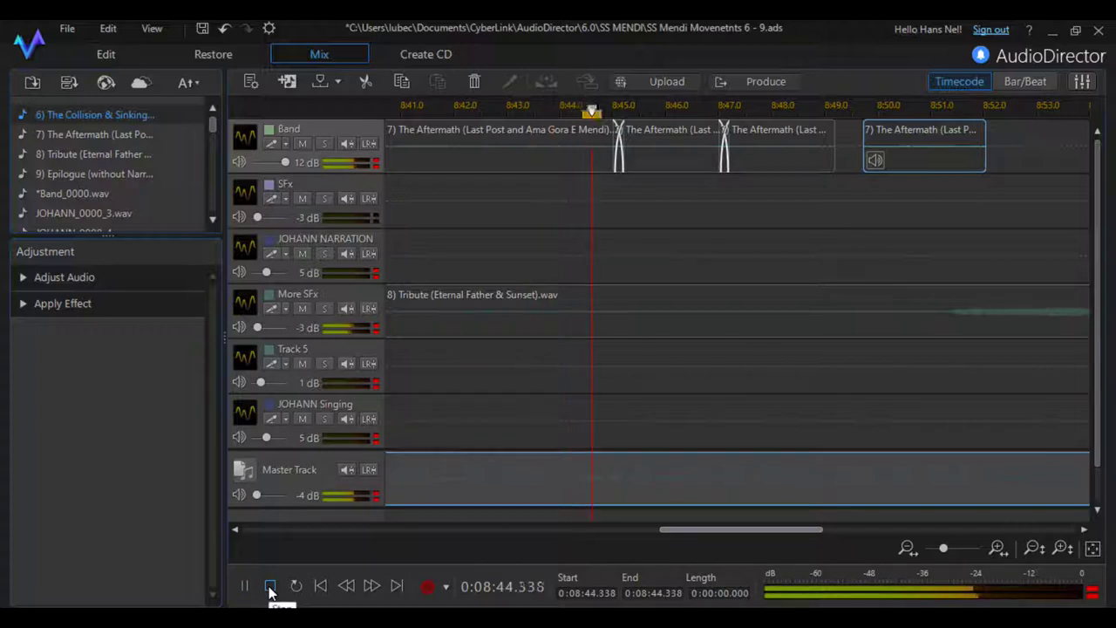
{"action": "left_click", "coordinate": [270, 588]}
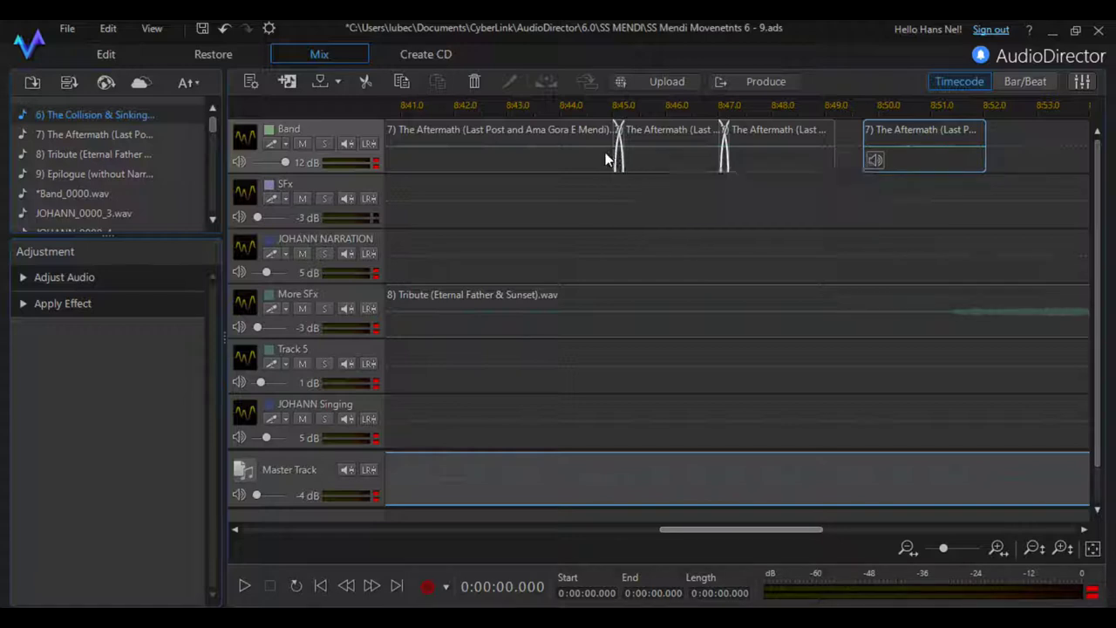
{"action": "left_click", "coordinate": [244, 588]}
{"action": "left_click", "coordinate": [243, 587]}
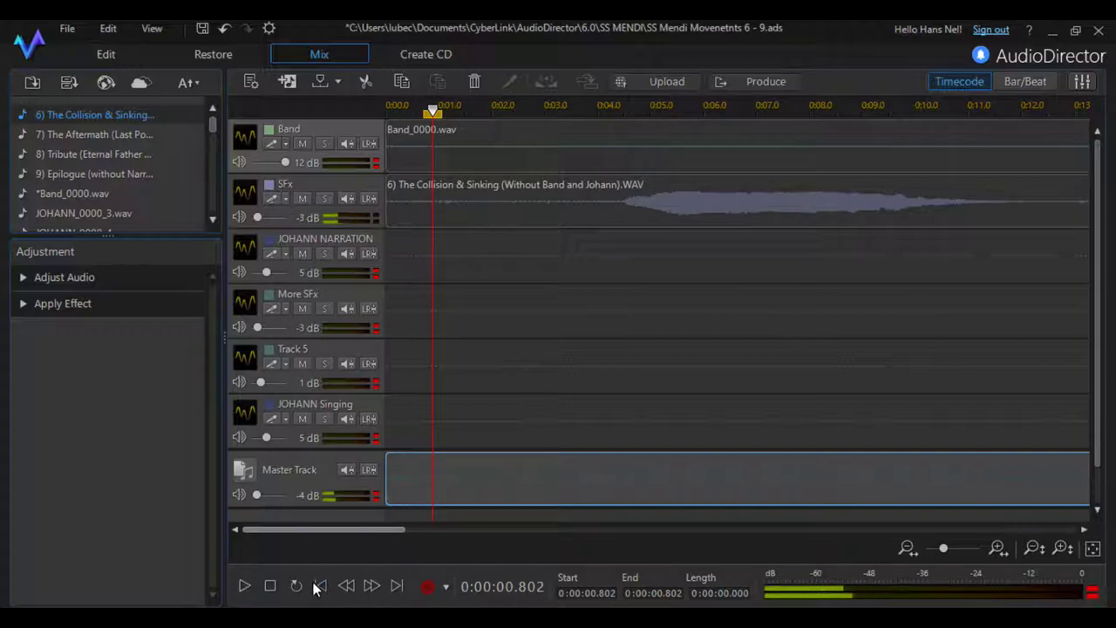
- View the list of all timeline markers, select the Last Post marker and close the list
{"action": "left_click", "coordinate": [338, 82]}
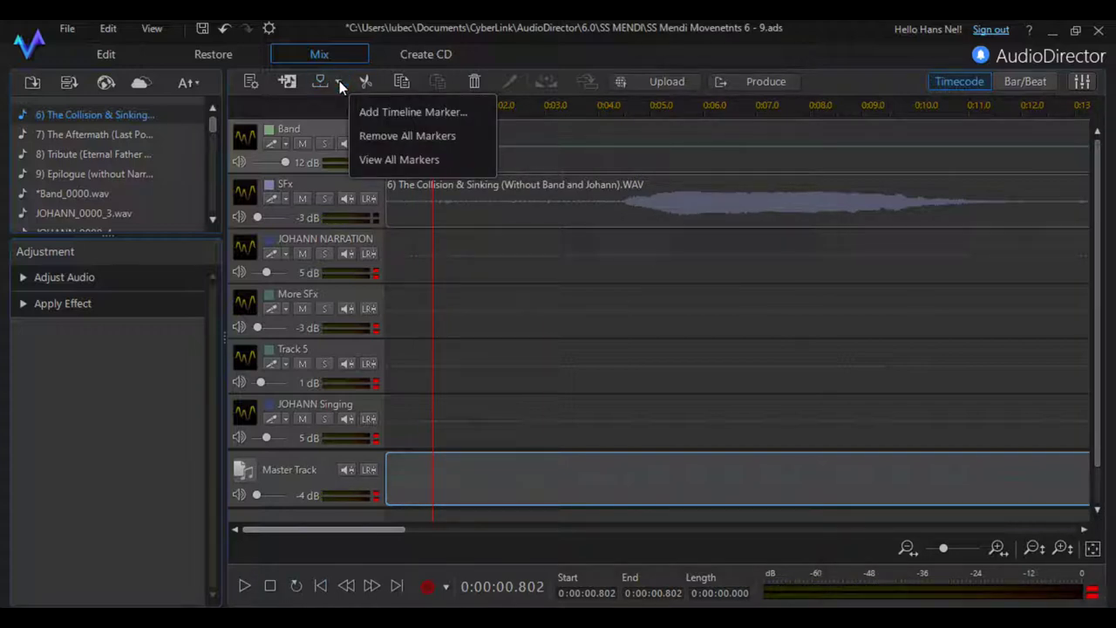
{"action": "left_click", "coordinate": [381, 164]}
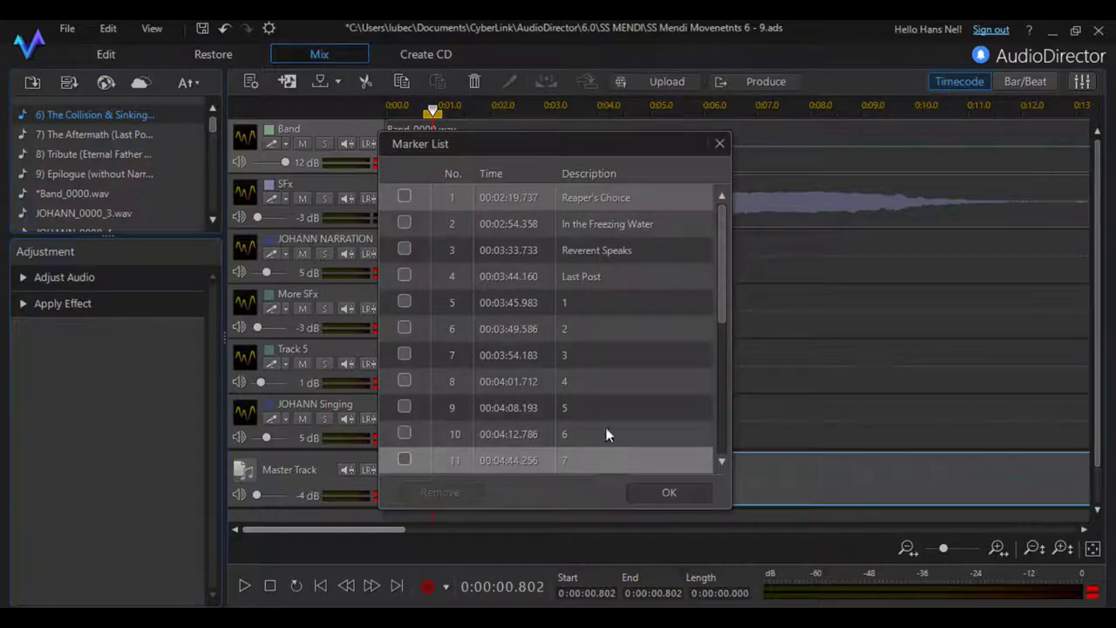
{"action": "left_click", "coordinate": [575, 278]}
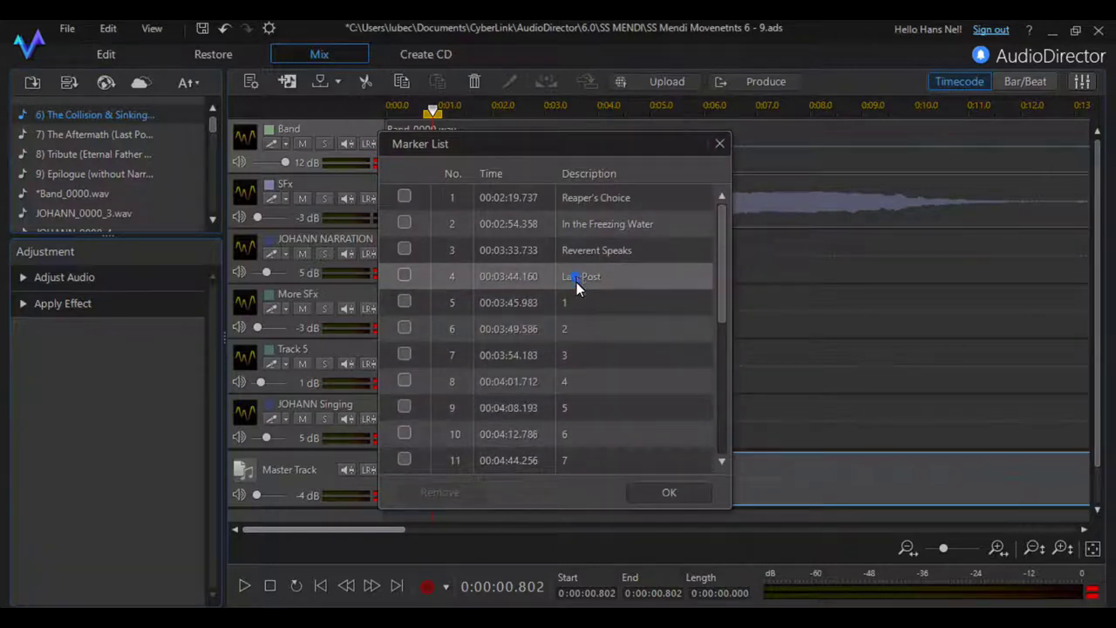
{"action": "left_click", "coordinate": [670, 494]}
- Play the mix from 8:43.997 through the Band crossfades, and play a short passage again from 8:44.199
{"action": "left_click_drag", "start_coordinate": [358, 531], "coordinate": [870, 600]}
{"action": "left_click", "coordinate": [663, 109]}
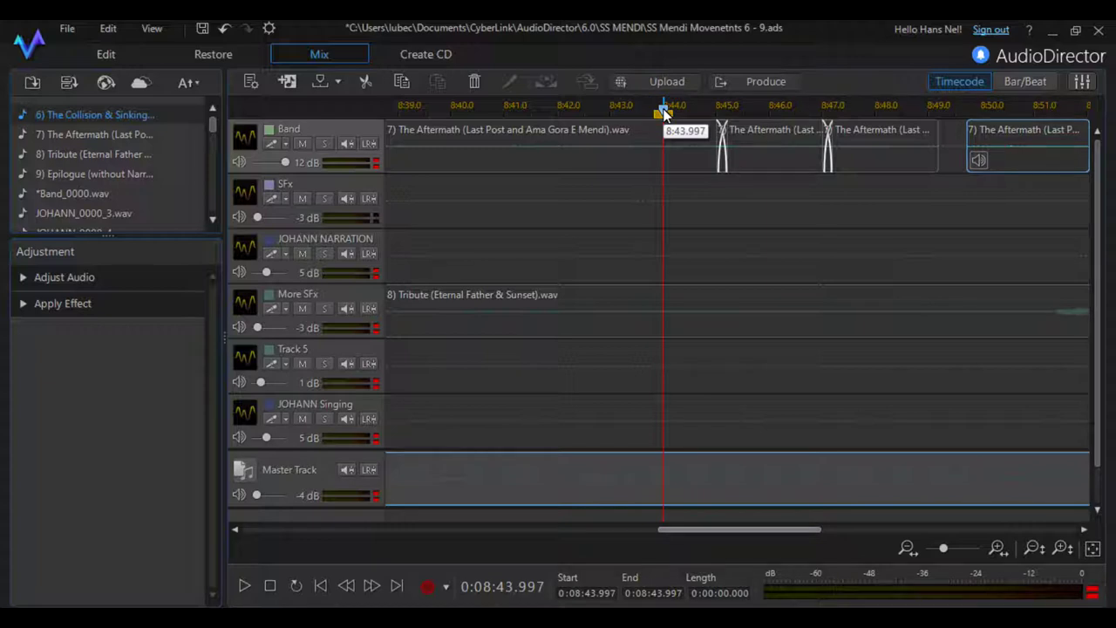
{"action": "left_click", "coordinate": [244, 590]}
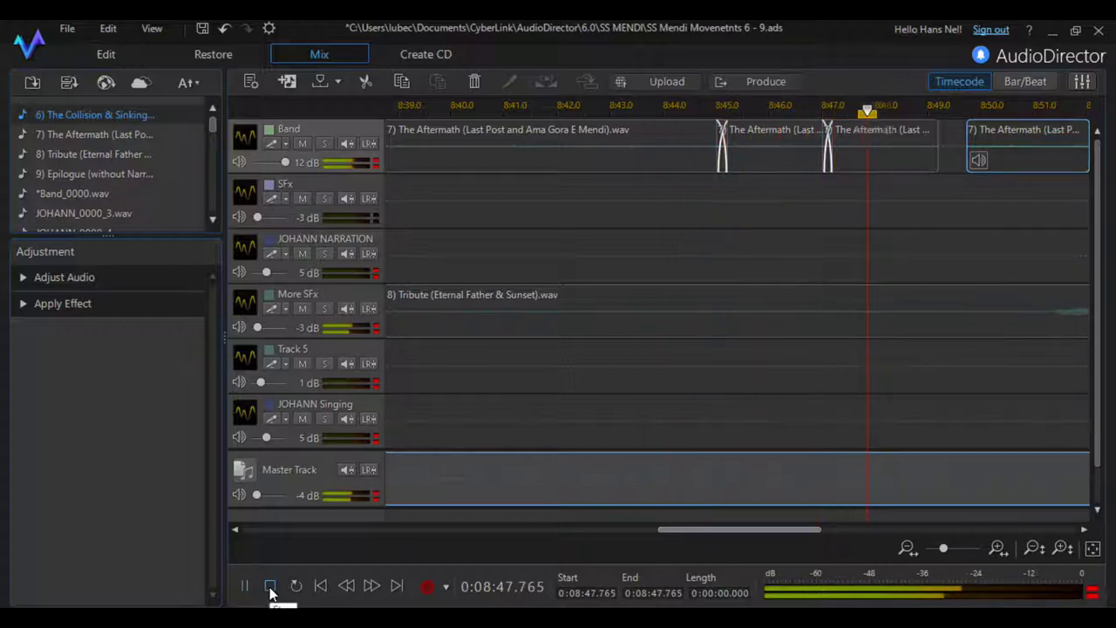
{"action": "left_click", "coordinate": [270, 587]}
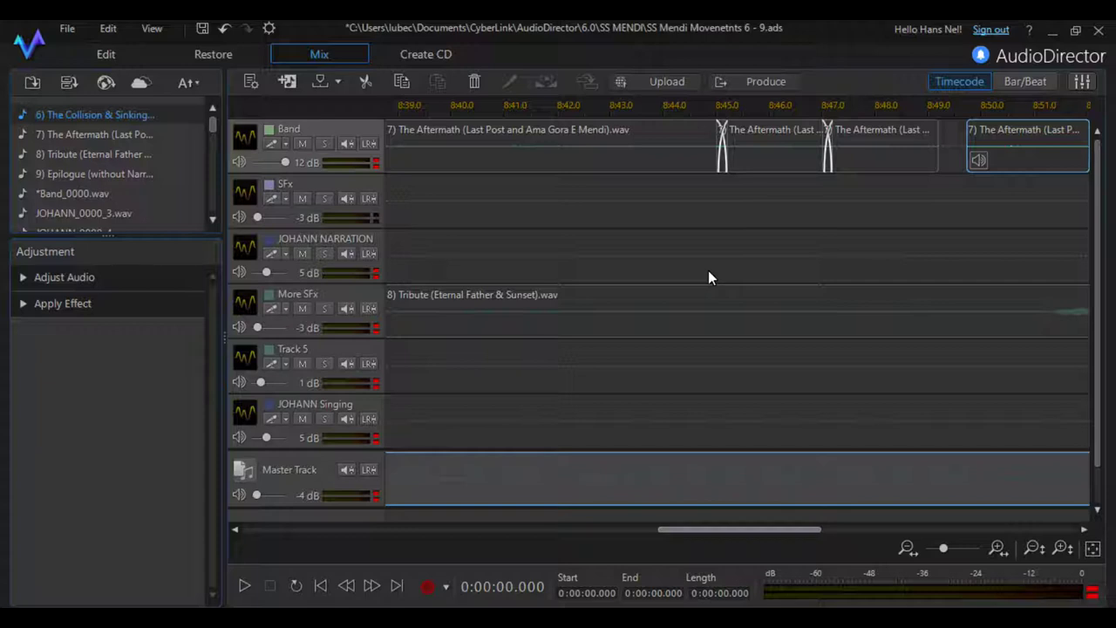
{"action": "left_click", "coordinate": [698, 109]}
{"action": "left_click", "coordinate": [674, 110]}
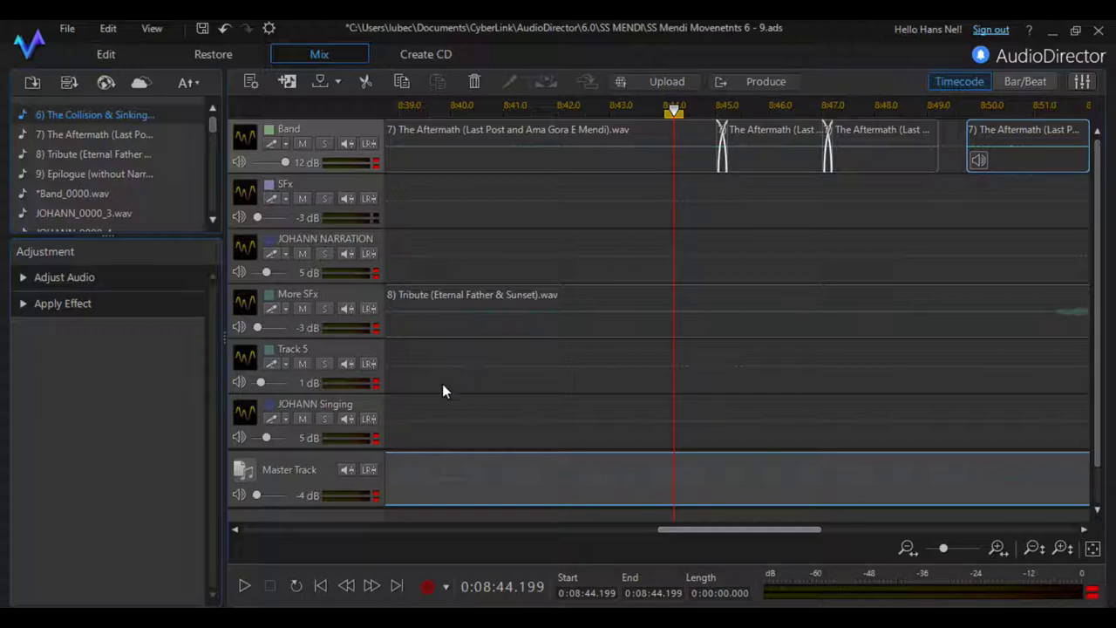
{"action": "left_click", "coordinate": [244, 586]}
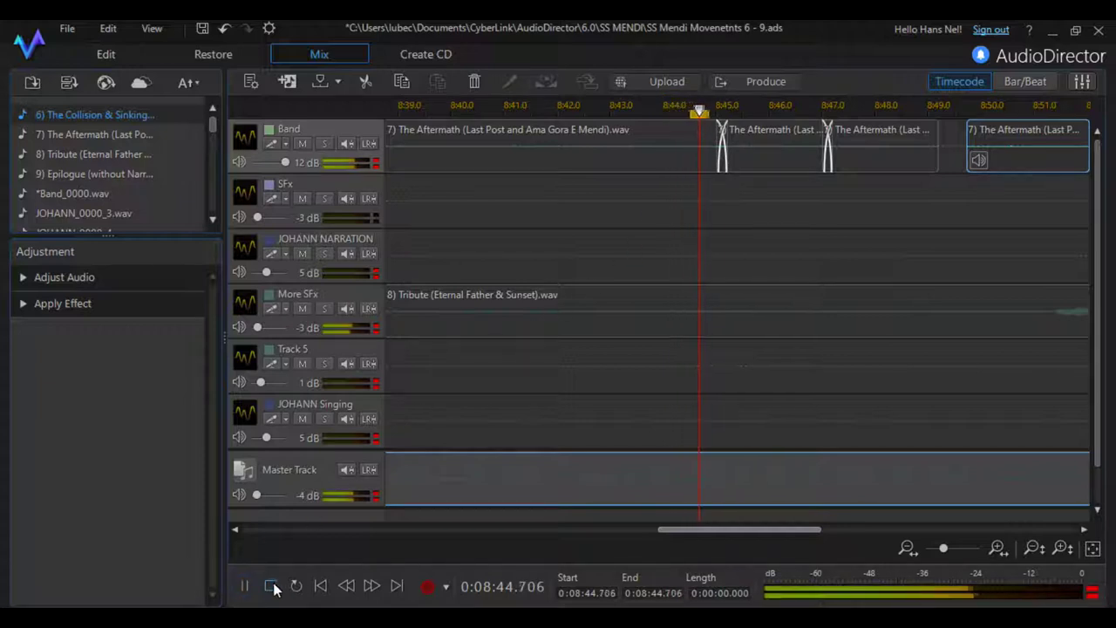
{"action": "left_click", "coordinate": [271, 586]}
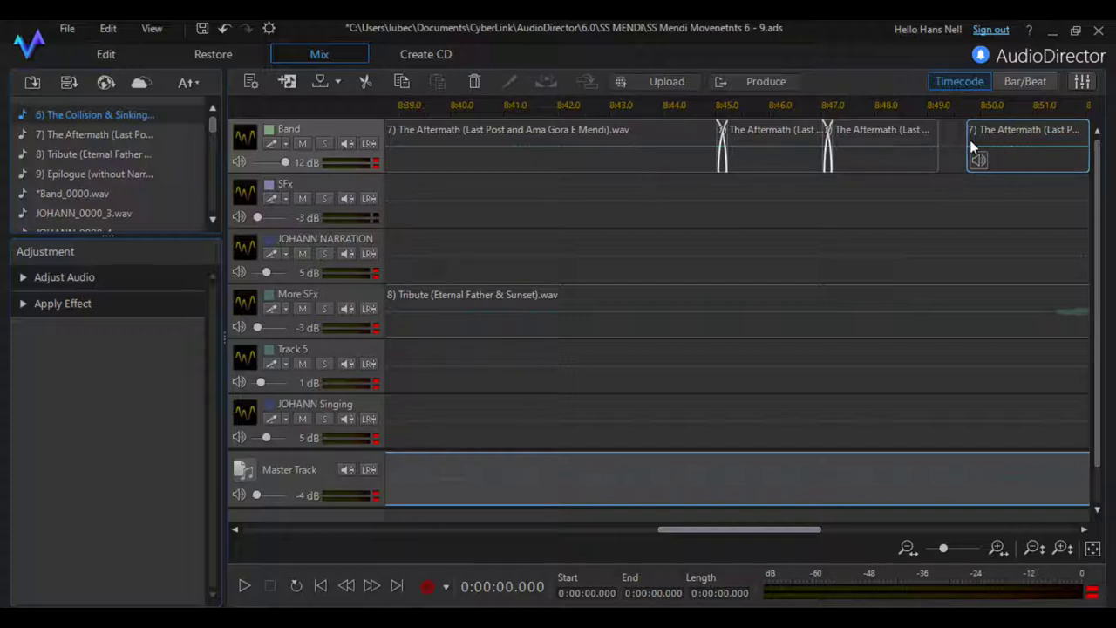
- Play the mix from 8:49.668, just before the last Aftermath clip on the Band track
{"action": "left_click", "coordinate": [964, 107]}
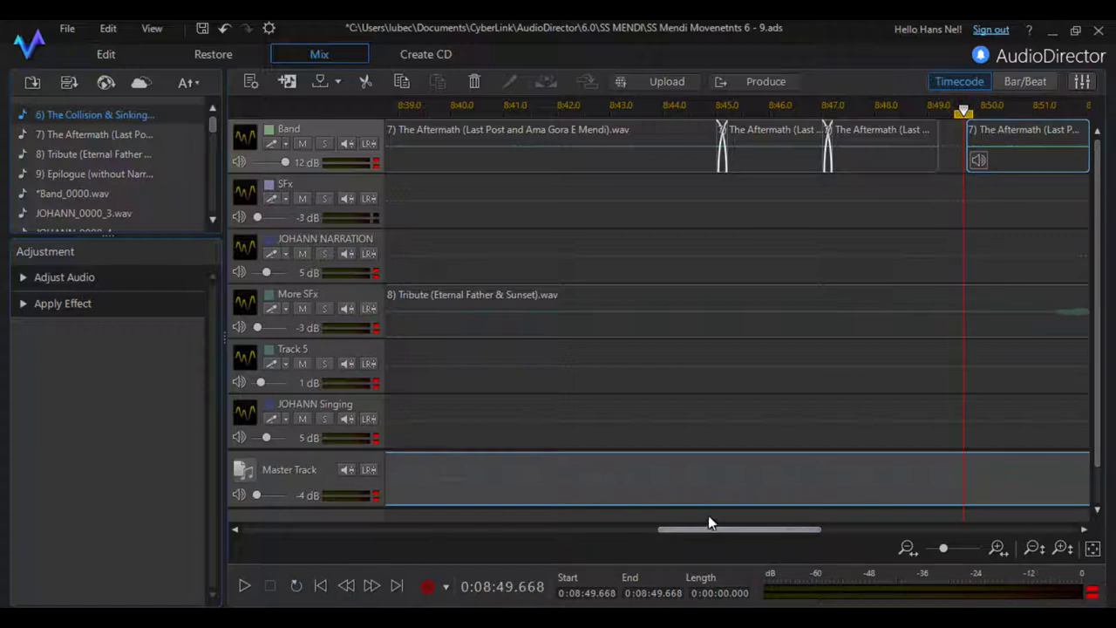
{"action": "left_click_drag", "start_coordinate": [707, 529], "coordinate": [716, 531]}
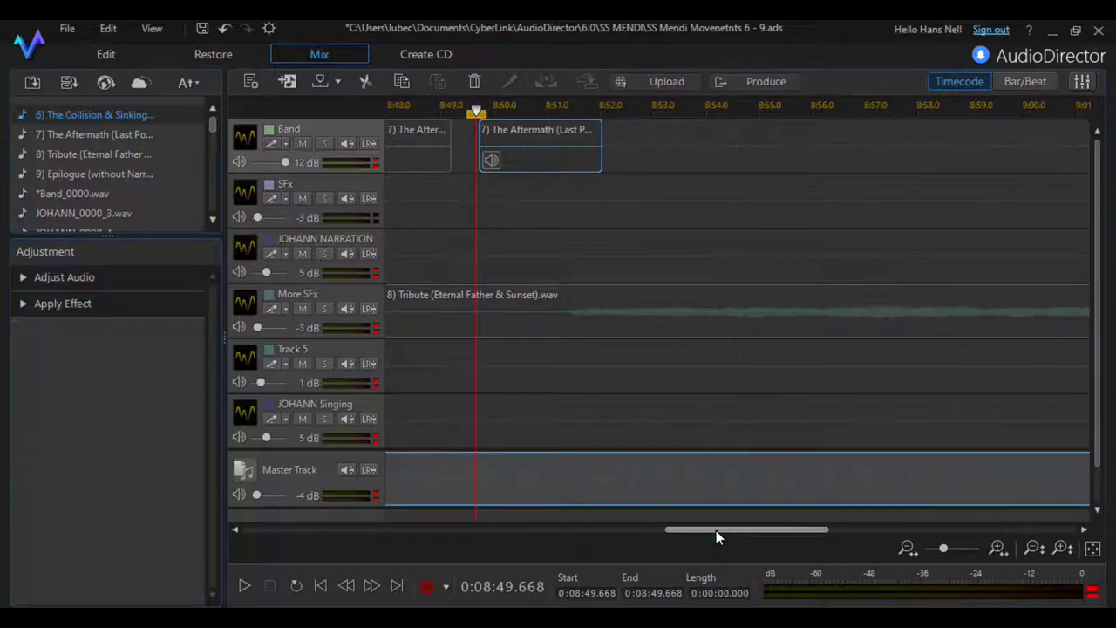
{"action": "left_click", "coordinate": [248, 585]}
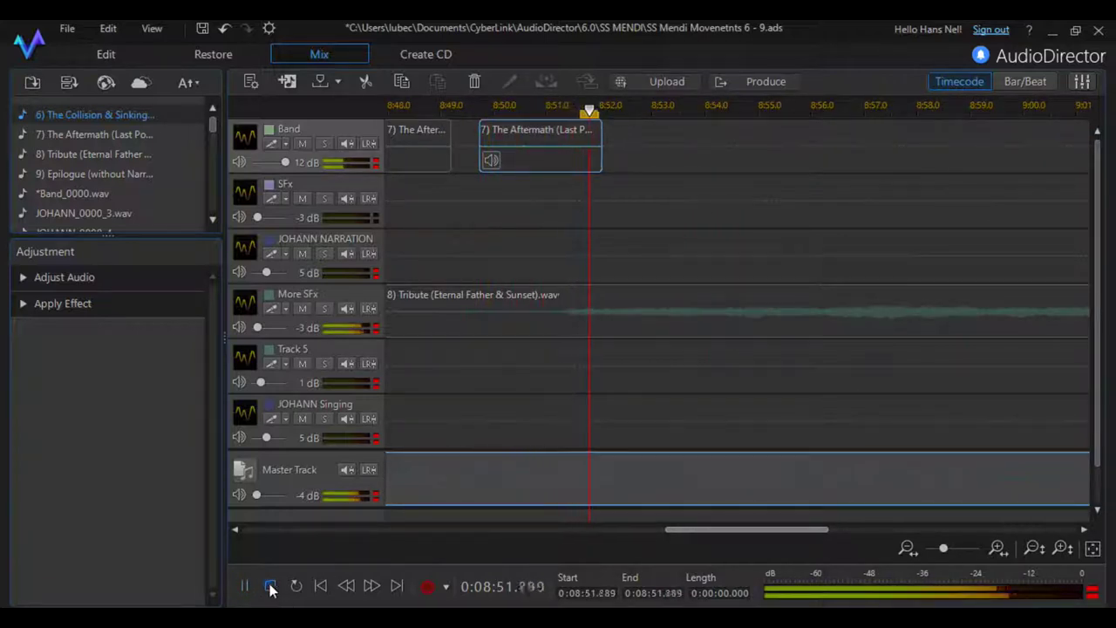
{"action": "left_click", "coordinate": [269, 585]}
- Move the last Aftermath clip on the Band track back against the preceding clip at about 8:49.0, and play the join from 8:48.537
{"action": "left_click_drag", "start_coordinate": [741, 533], "coordinate": [730, 534]}
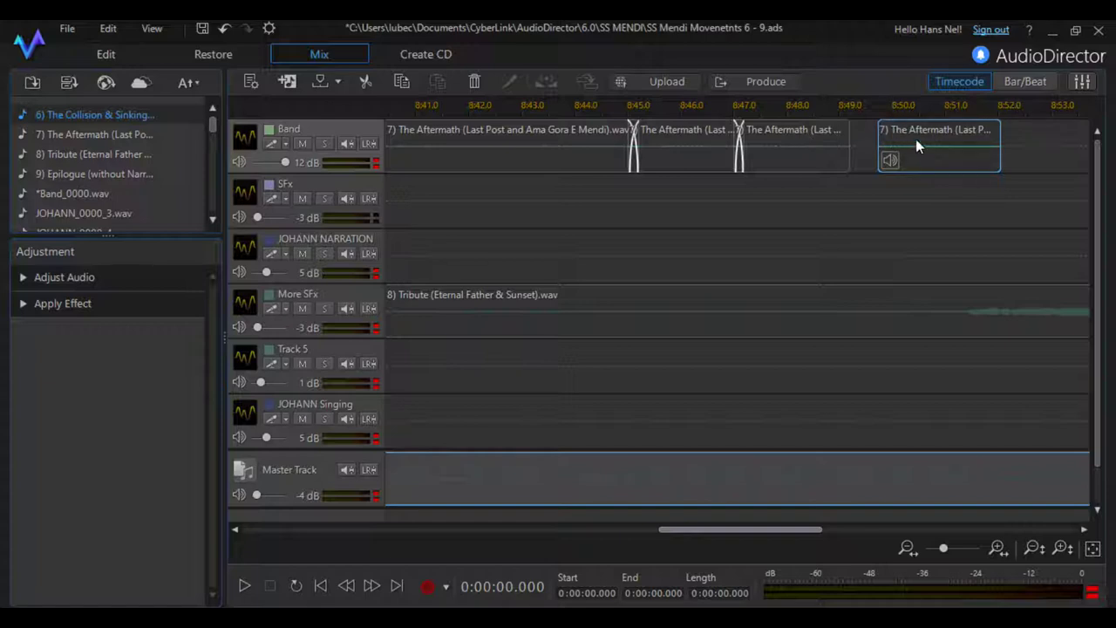
{"action": "left_click_drag", "start_coordinate": [927, 132], "coordinate": [908, 135]}
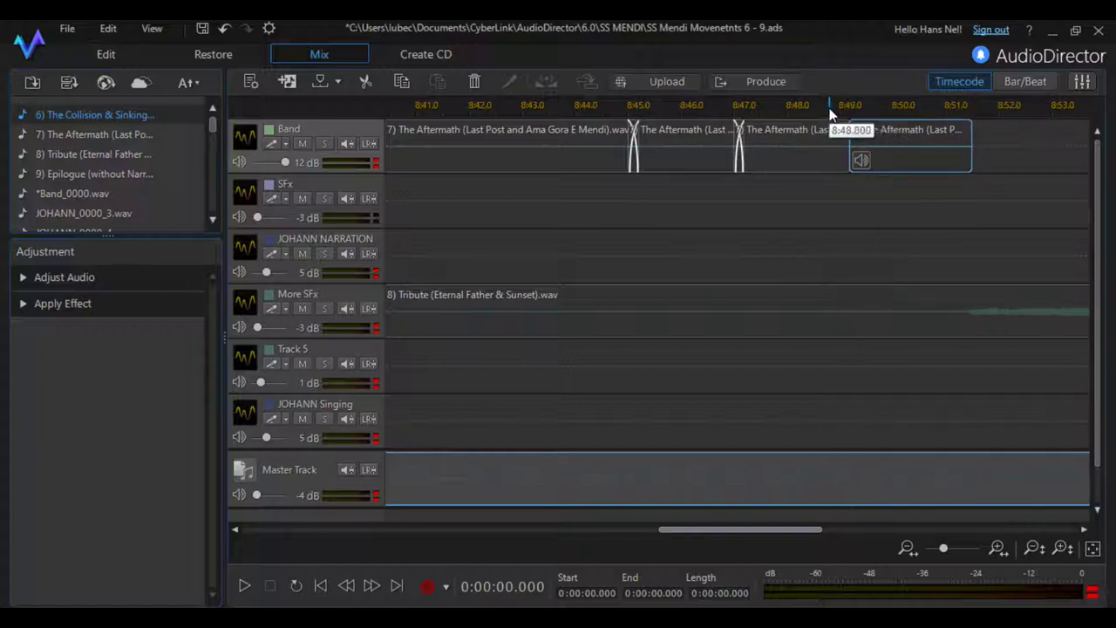
{"action": "left_click", "coordinate": [816, 106]}
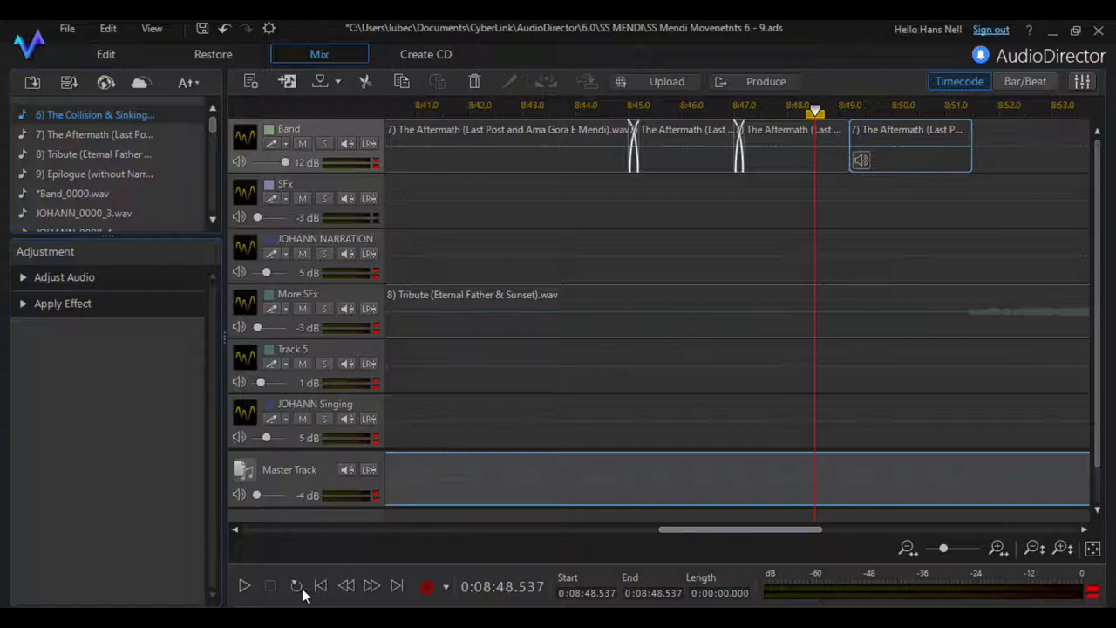
{"action": "left_click", "coordinate": [245, 588]}
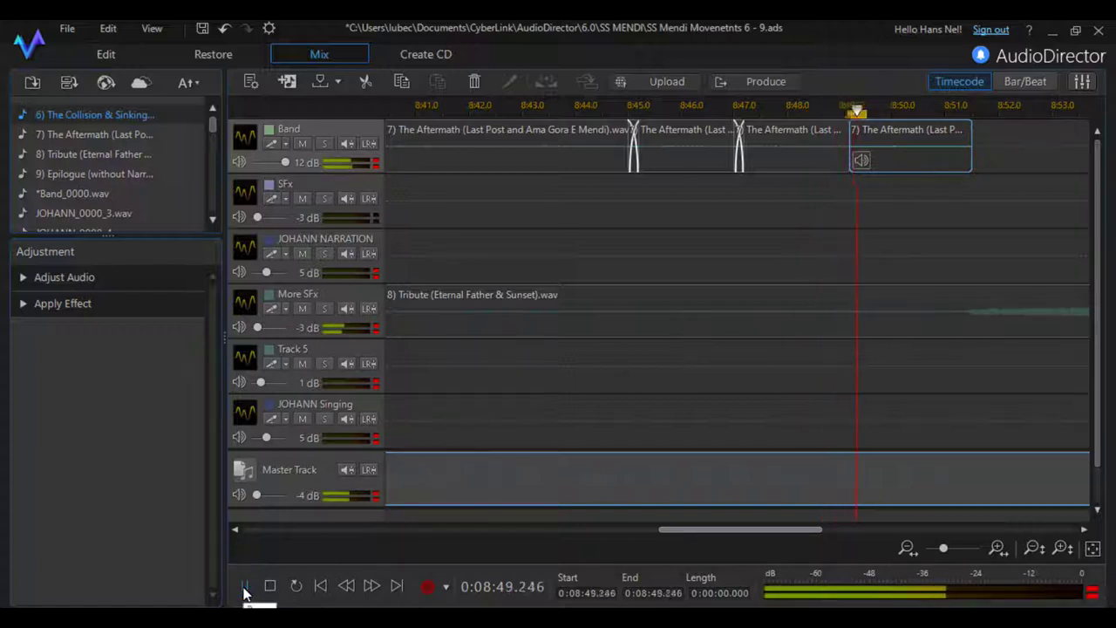
{"action": "left_click", "coordinate": [271, 587]}
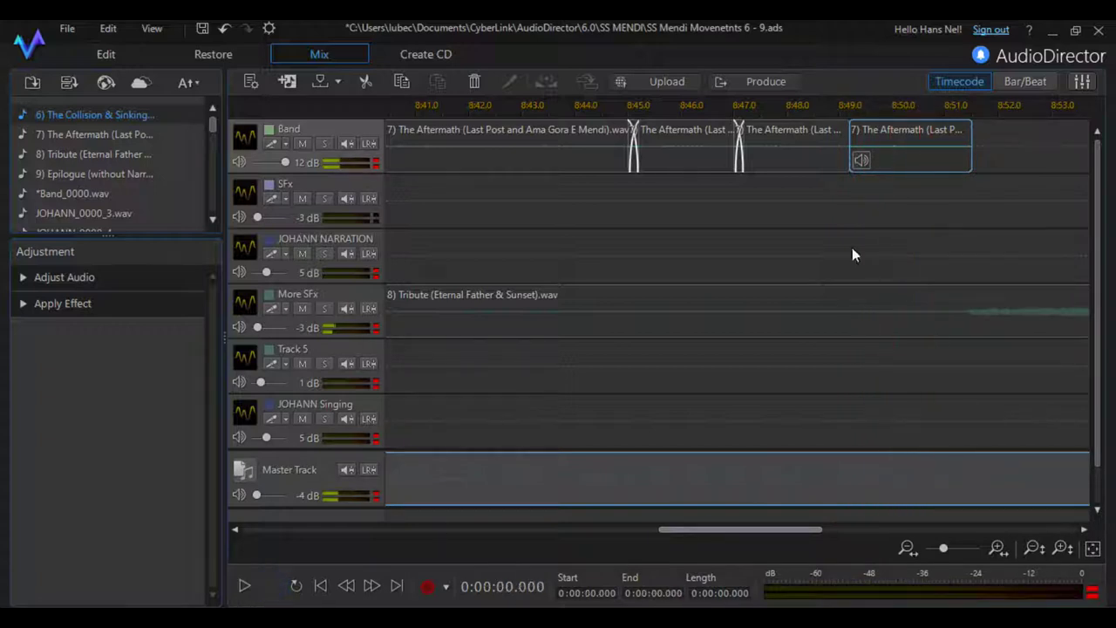
- Overlap the last Aftermath clip slightly with the preceding Band clip and apply a crossfade of the first curve type
{"action": "mouse_move", "coordinate": [897, 137]}
{"action": "left_mouse_down"}
{"action": "mouse_move", "coordinate": [917, 137]}
{"action": "mouse_move", "coordinate": [887, 138]}
{"action": "left_mouse_up"}
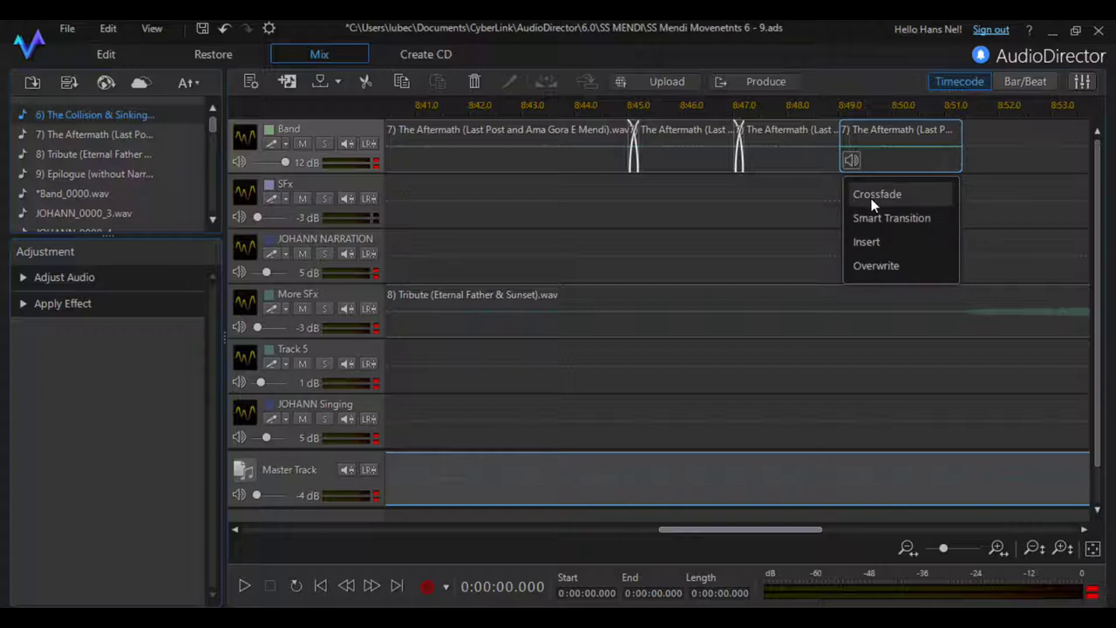
{"action": "left_click", "coordinate": [874, 194]}
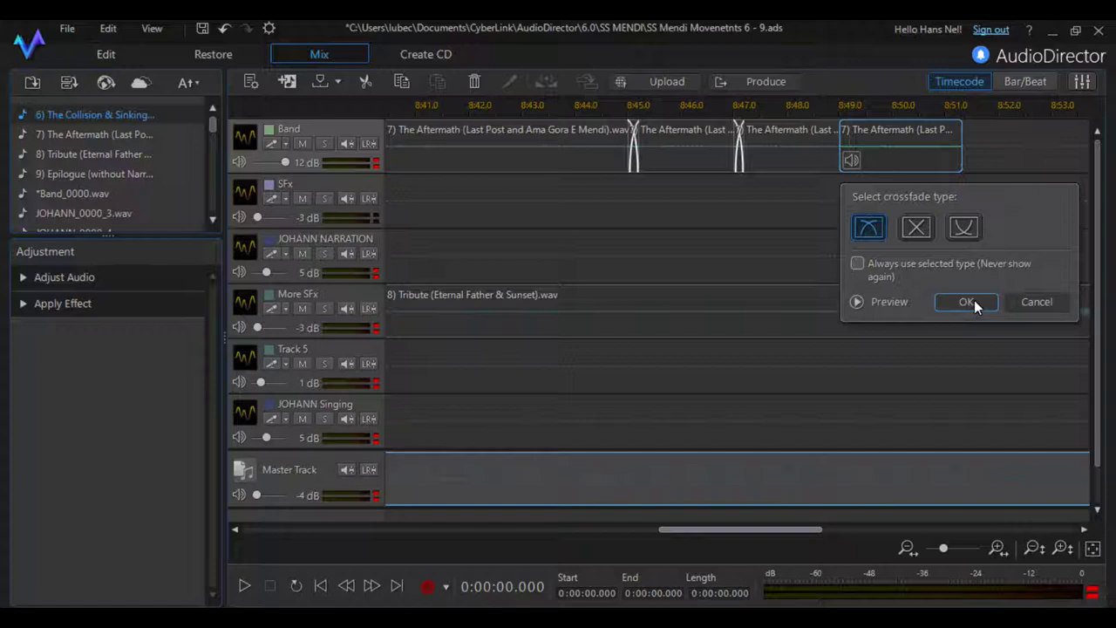
{"action": "left_click", "coordinate": [967, 302]}
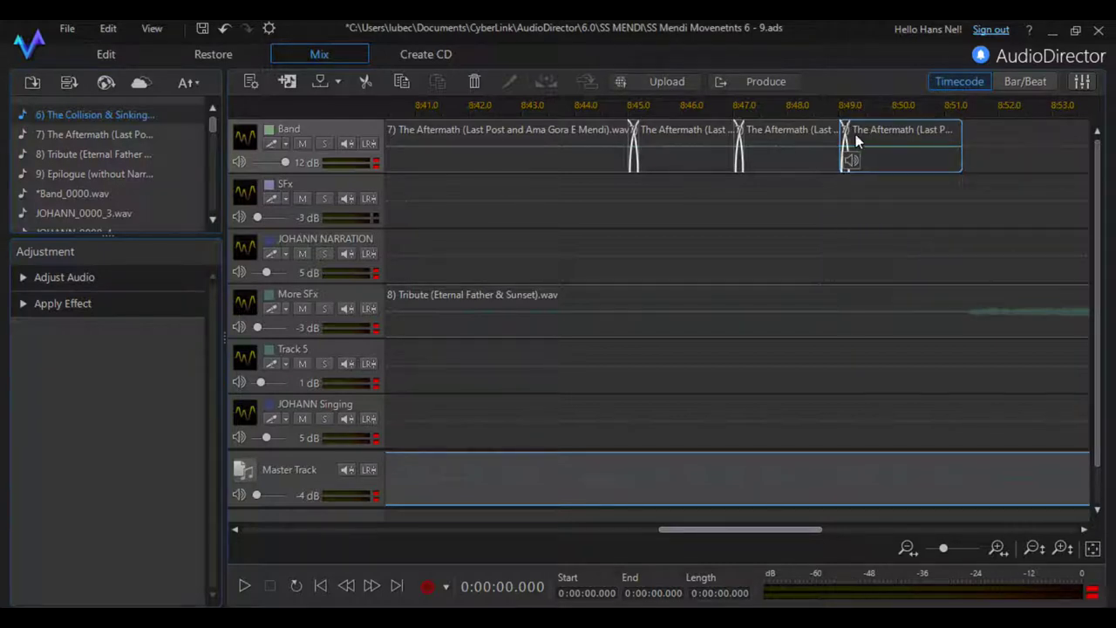
- Play the mix from 8:44.679 through all three Band crossfades and past the end of the last clip
{"action": "left_click", "coordinate": [611, 108]}
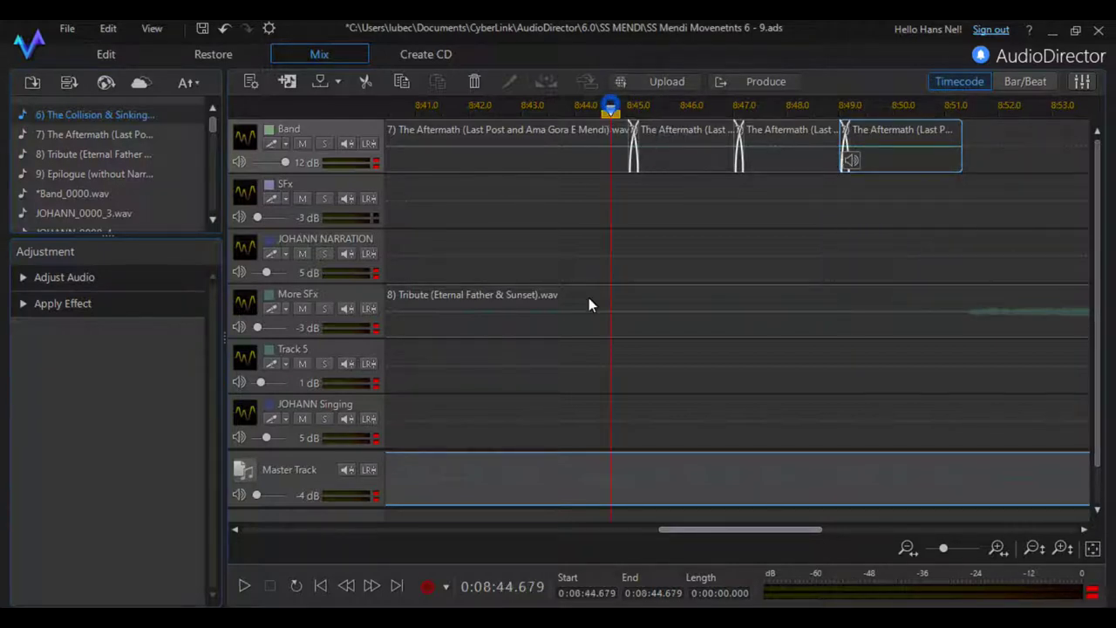
{"action": "left_click", "coordinate": [245, 586]}
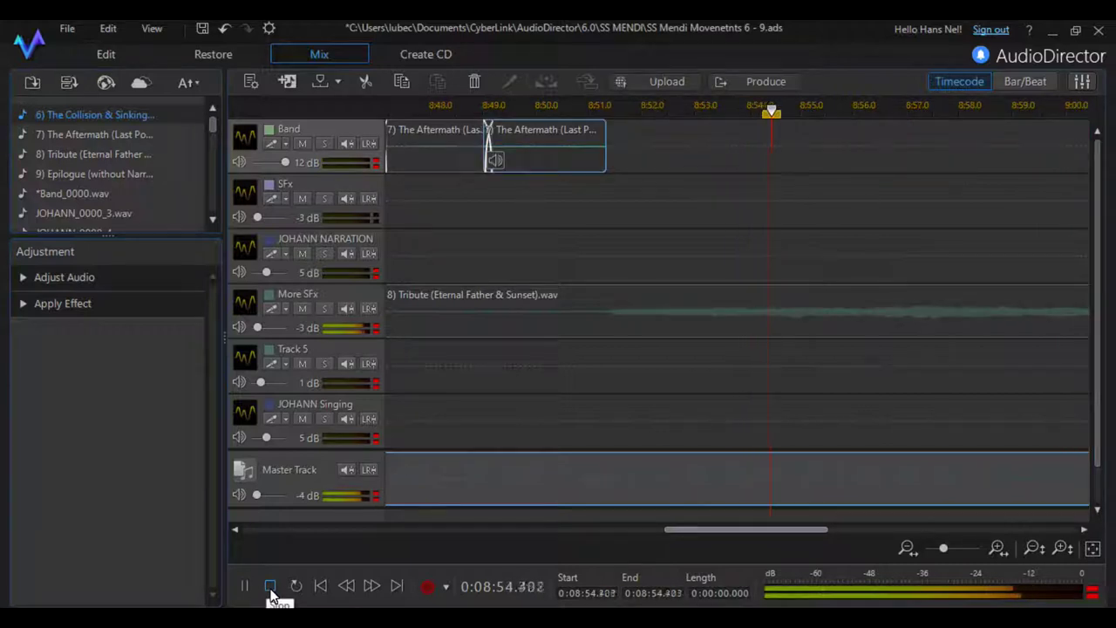
{"action": "left_click", "coordinate": [270, 587]}
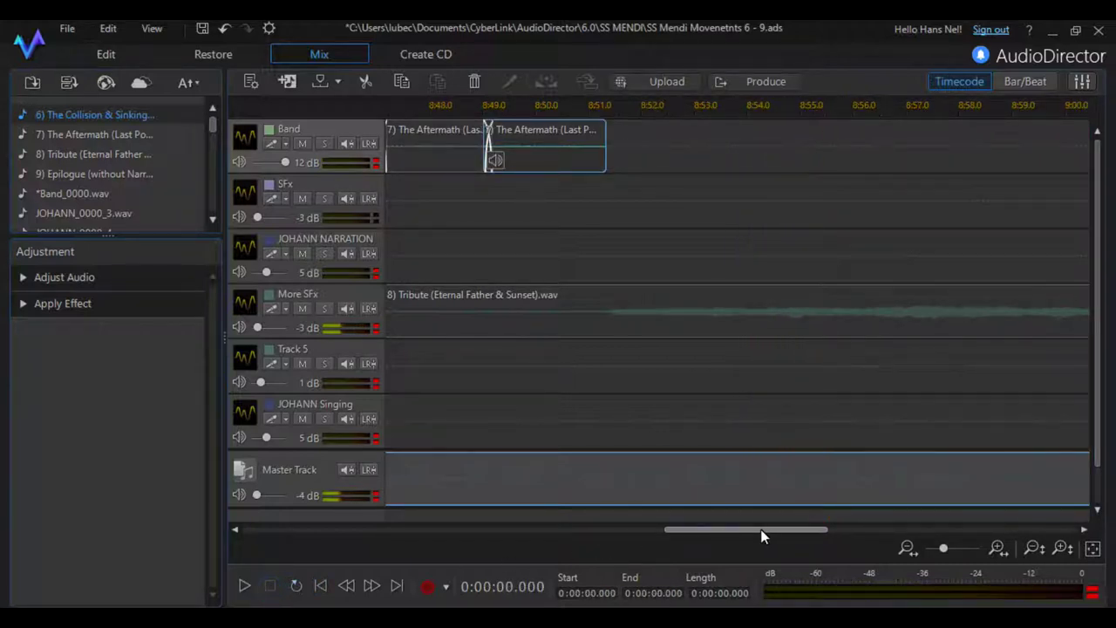
- Play a short passage from 10:54.536, at the end of the last JOHANN_0008_2 narration clip
{"action": "left_click_drag", "start_coordinate": [761, 531], "coordinate": [827, 542]}
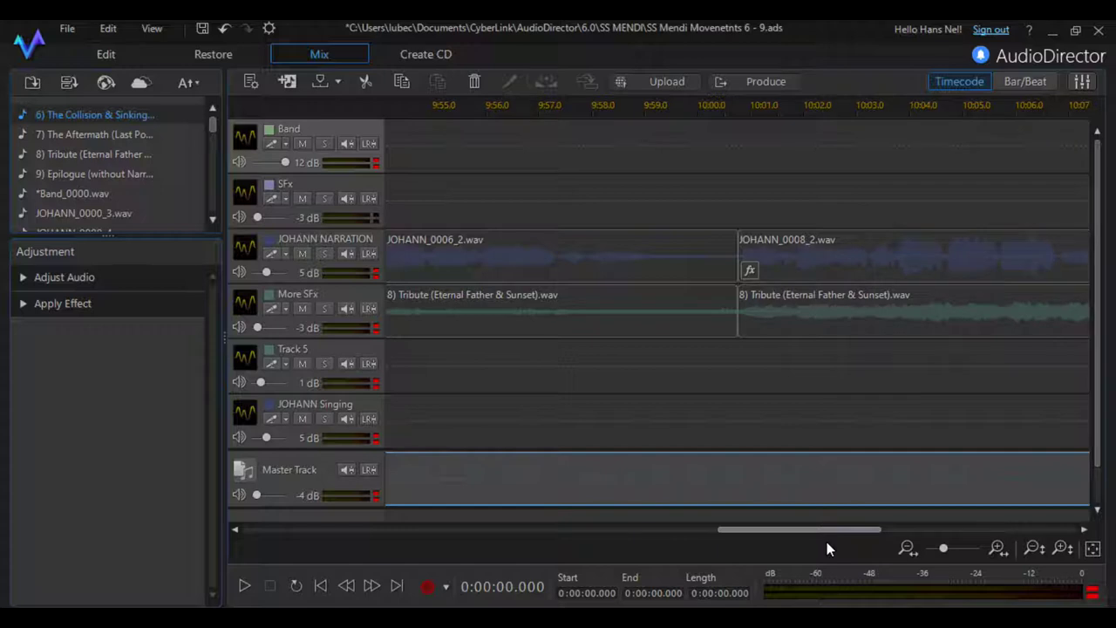
{"action": "left_click_drag", "start_coordinate": [827, 542], "coordinate": [885, 558]}
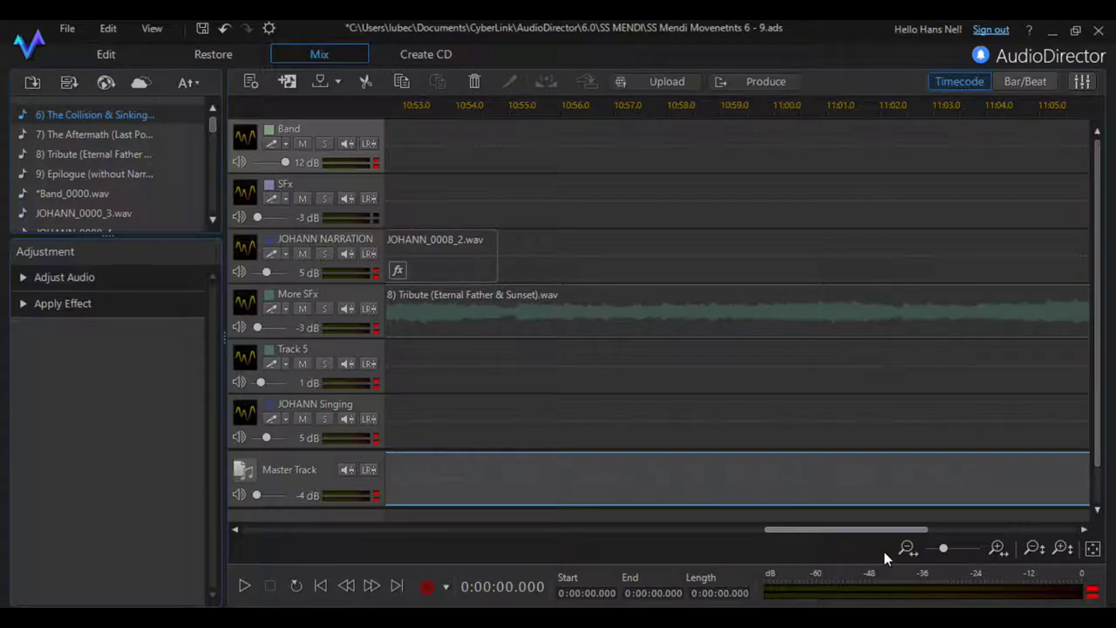
{"action": "left_click", "coordinate": [485, 113]}
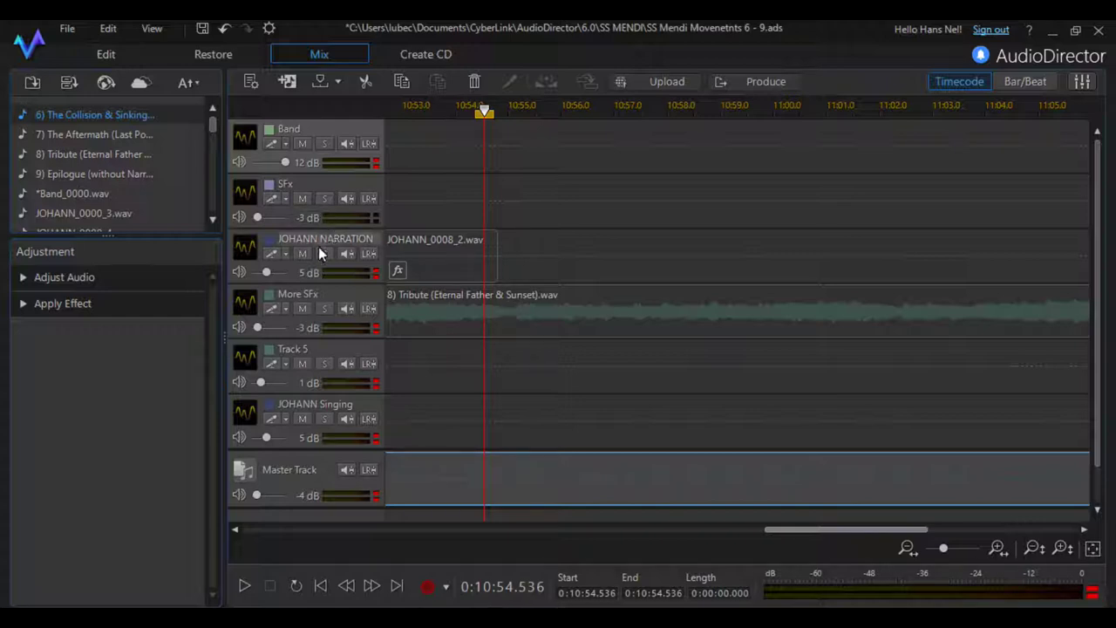
{"action": "left_click", "coordinate": [245, 585]}
{"action": "left_click", "coordinate": [269, 587]}
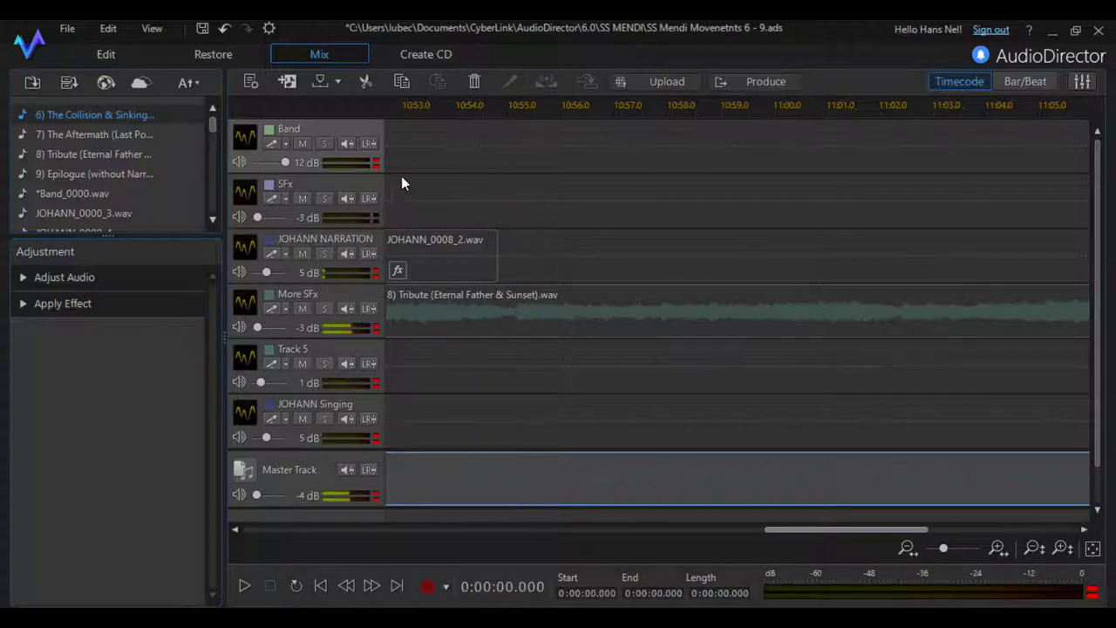
- Play the mix from 10:46.541 through the end of the narration and on into the Tribute clip, past 11:15
{"action": "left_click_drag", "start_coordinate": [775, 529], "coordinate": [771, 529]}
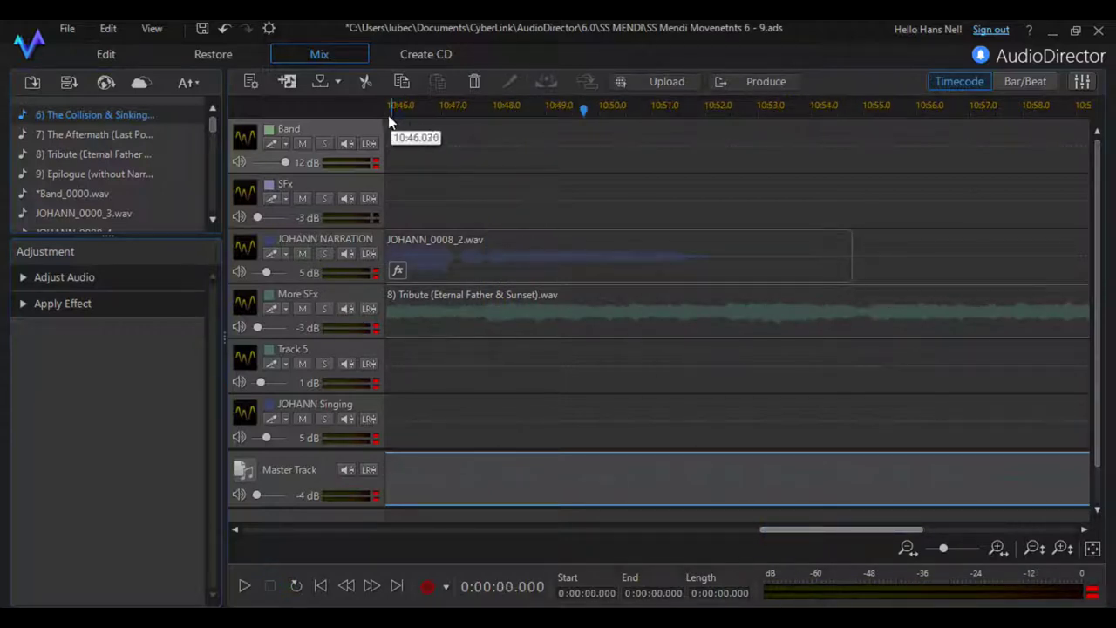
{"action": "left_click", "coordinate": [415, 107]}
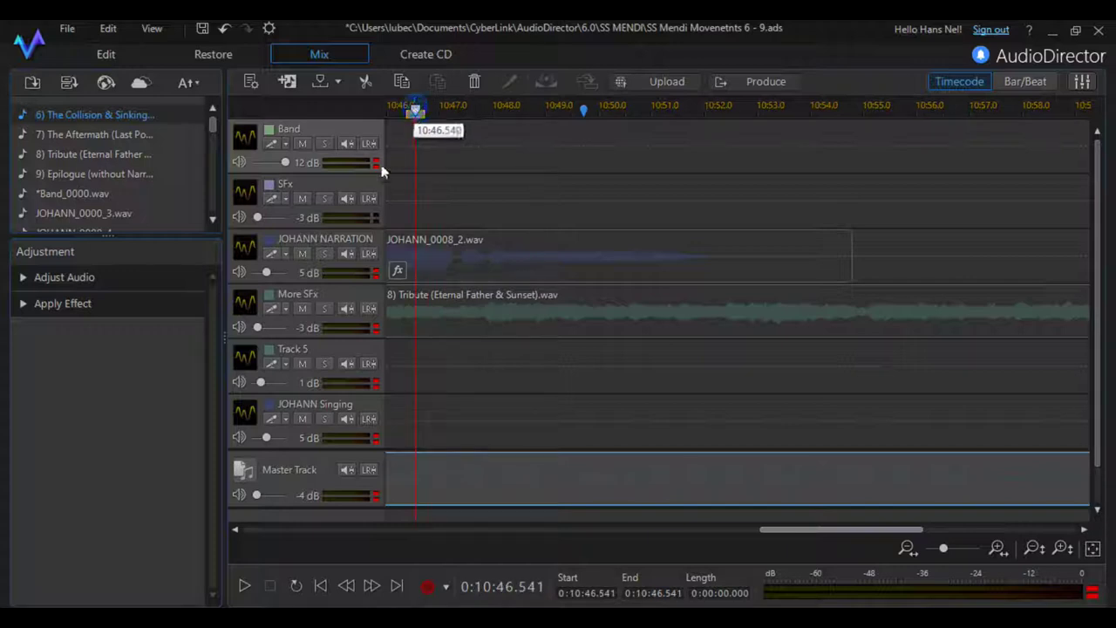
{"action": "left_click", "coordinate": [245, 587]}
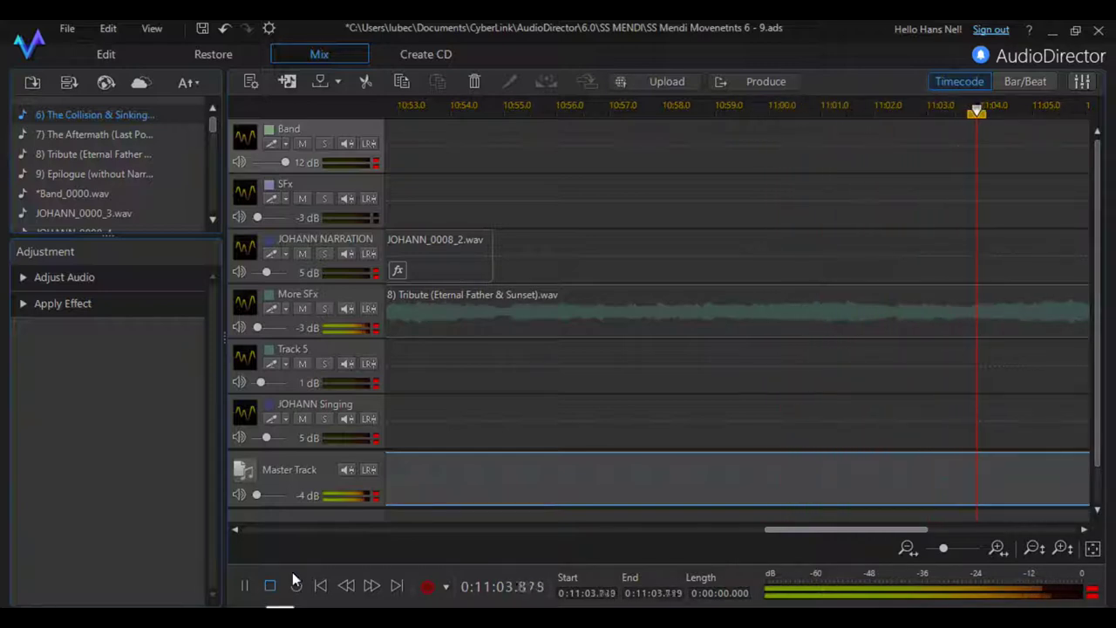
{"action": "scroll", "coordinate": [742, 427], "scroll_direction": "down", "scroll_amount": 1}
{"action": "scroll", "coordinate": [743, 422], "scroll_direction": "up", "scroll_amount": 1}
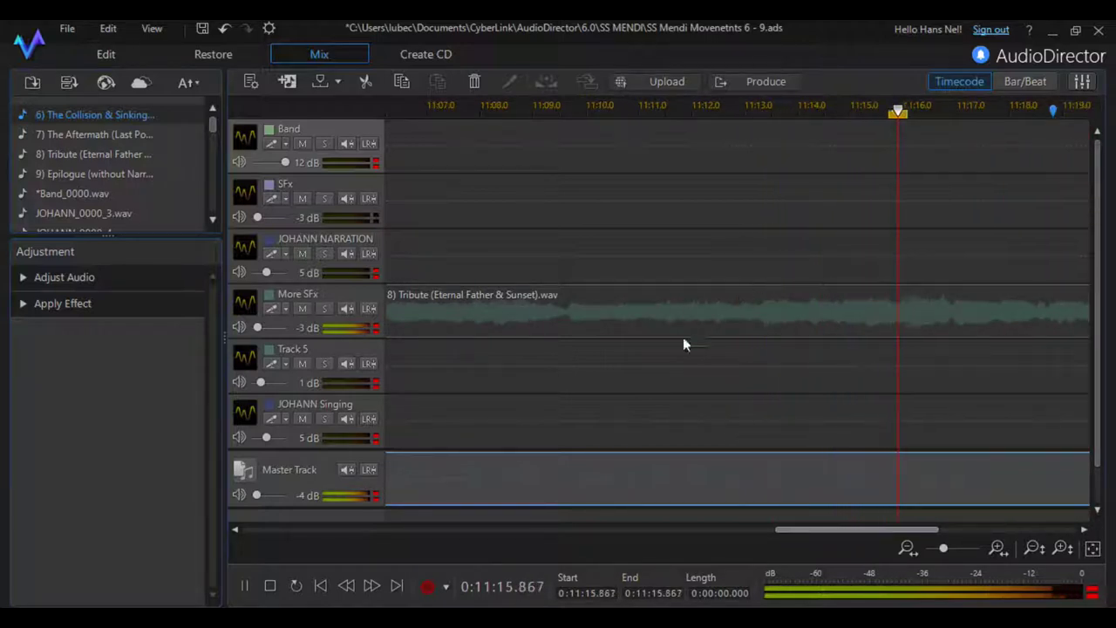
{"action": "left_click", "coordinate": [270, 588]}
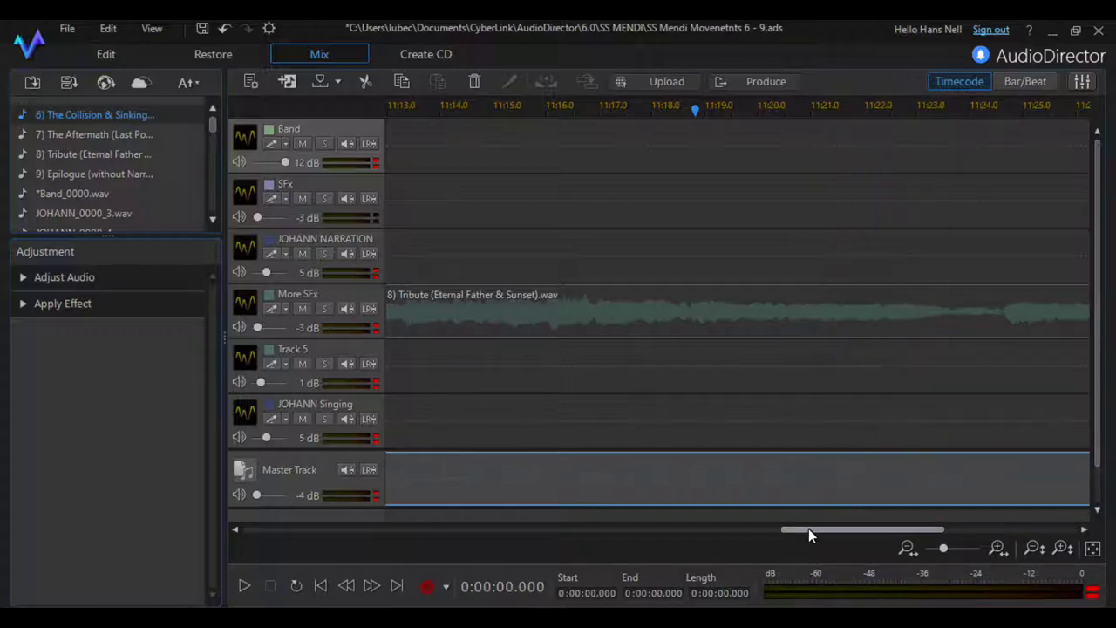
- Return to the start of the mix and review the sample rate and channel options for producing the audio
{"action": "left_click_drag", "start_coordinate": [809, 529], "coordinate": [134, 521]}
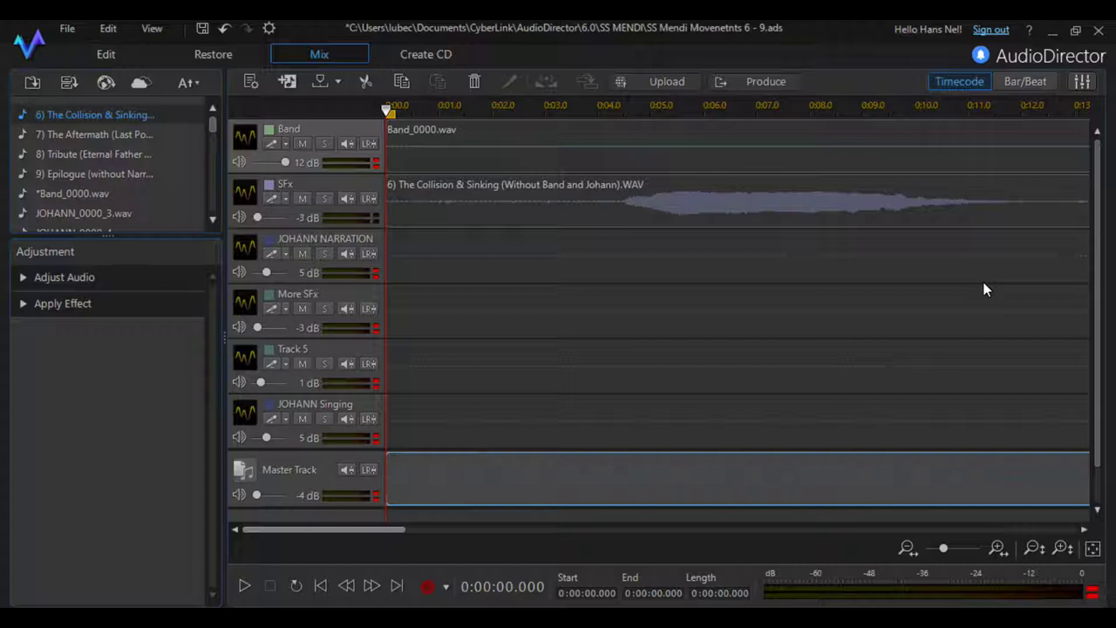
{"action": "left_click", "coordinate": [778, 83]}
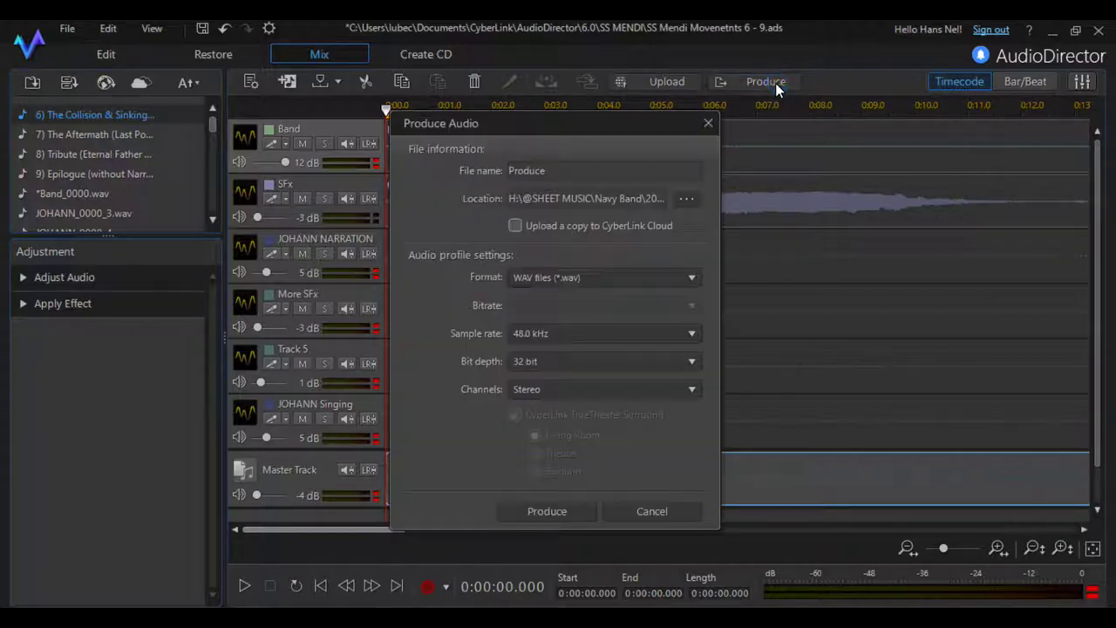
{"action": "left_click", "coordinate": [571, 227]}
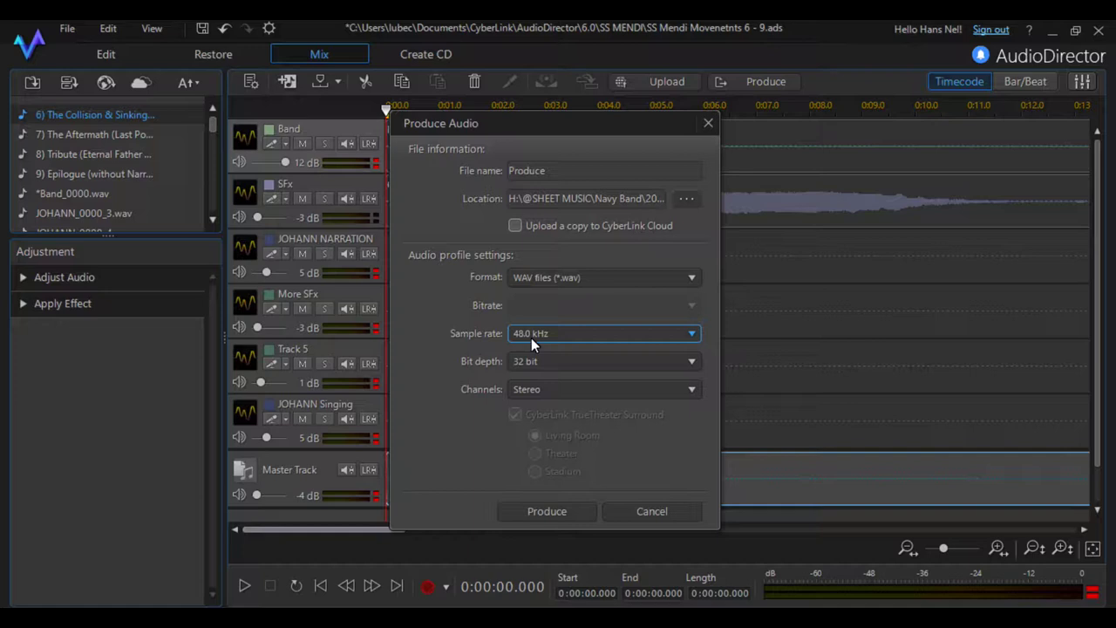
{"action": "left_click", "coordinate": [578, 390]}
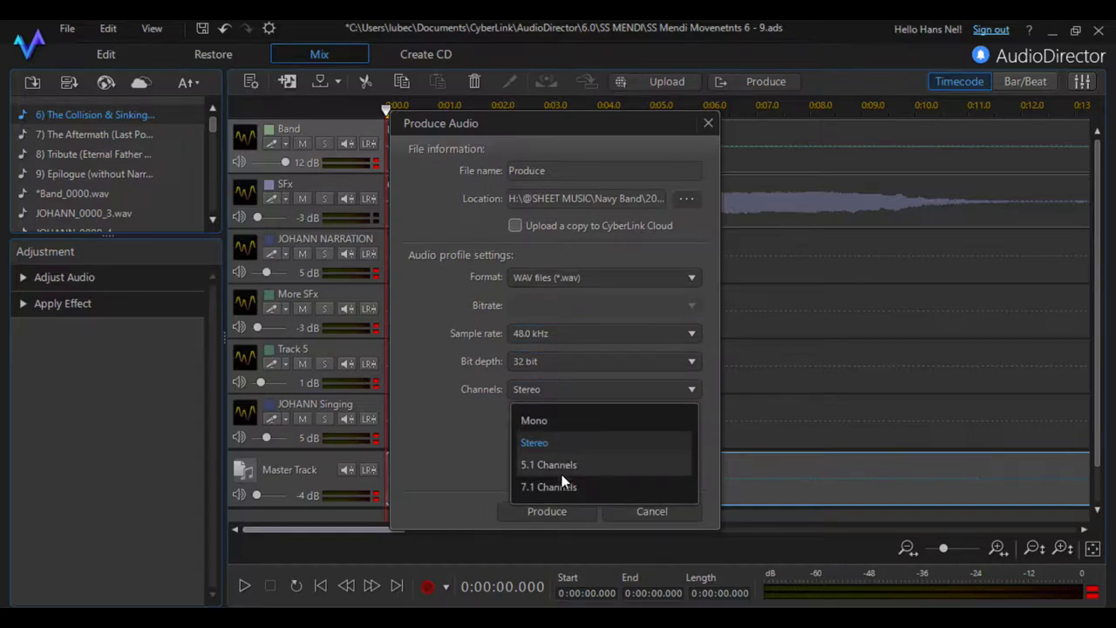
{"action": "left_click", "coordinate": [470, 435]}
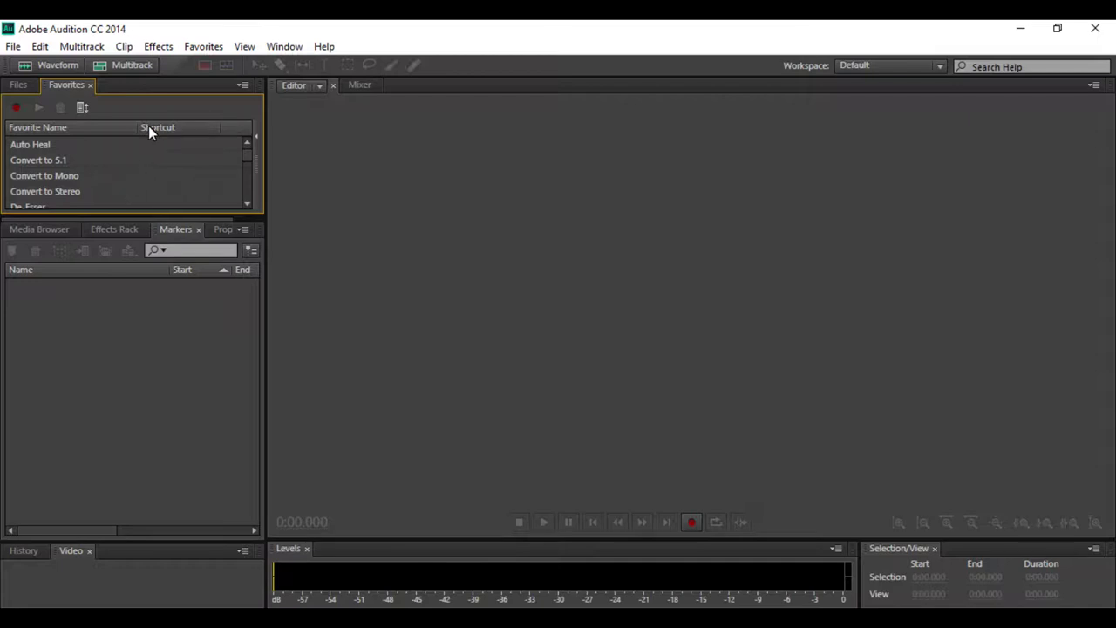
- Look through the effects and export commands in Adobe Audition and open the recent Star Wars.sesx session
{"action": "left_click", "coordinate": [159, 51]}
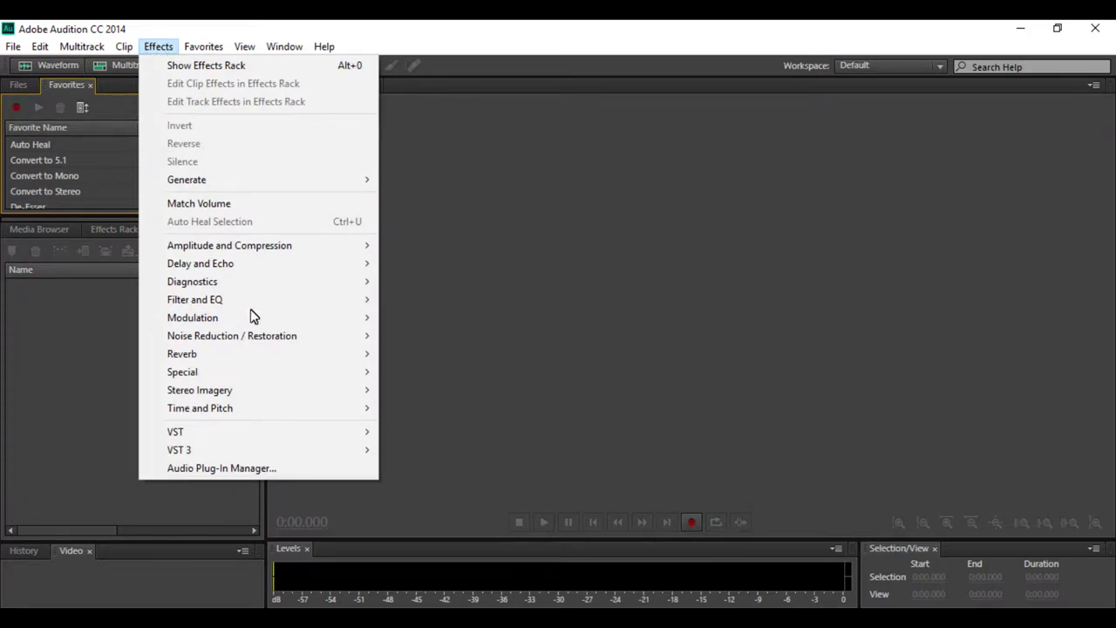
{"action": "mouse_move", "coordinate": [233, 394]}
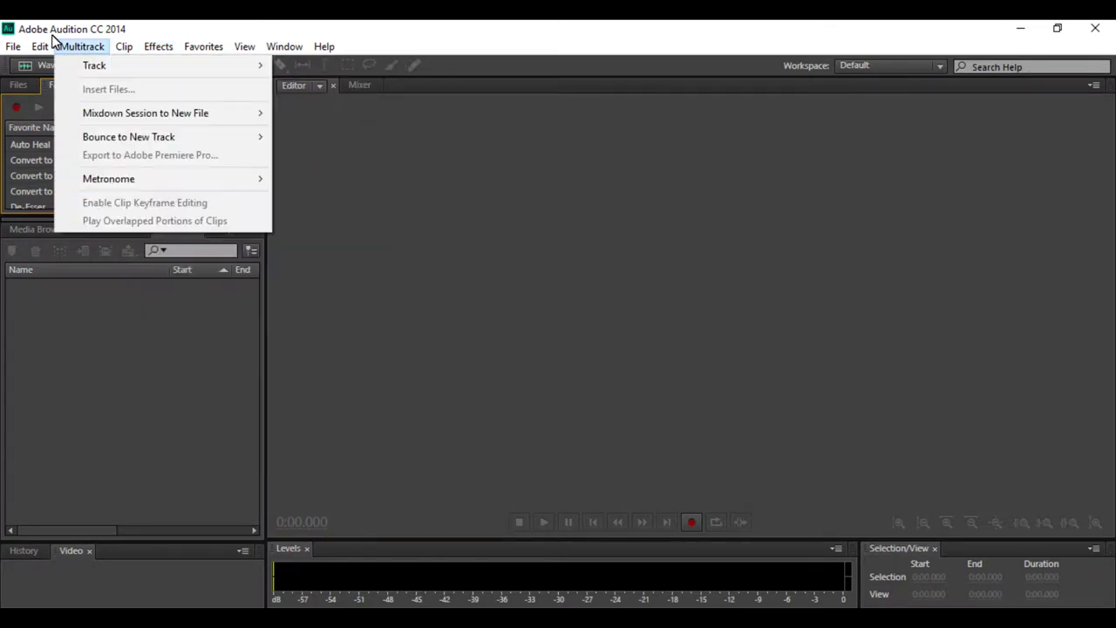
{"action": "mouse_move", "coordinate": [14, 50]}
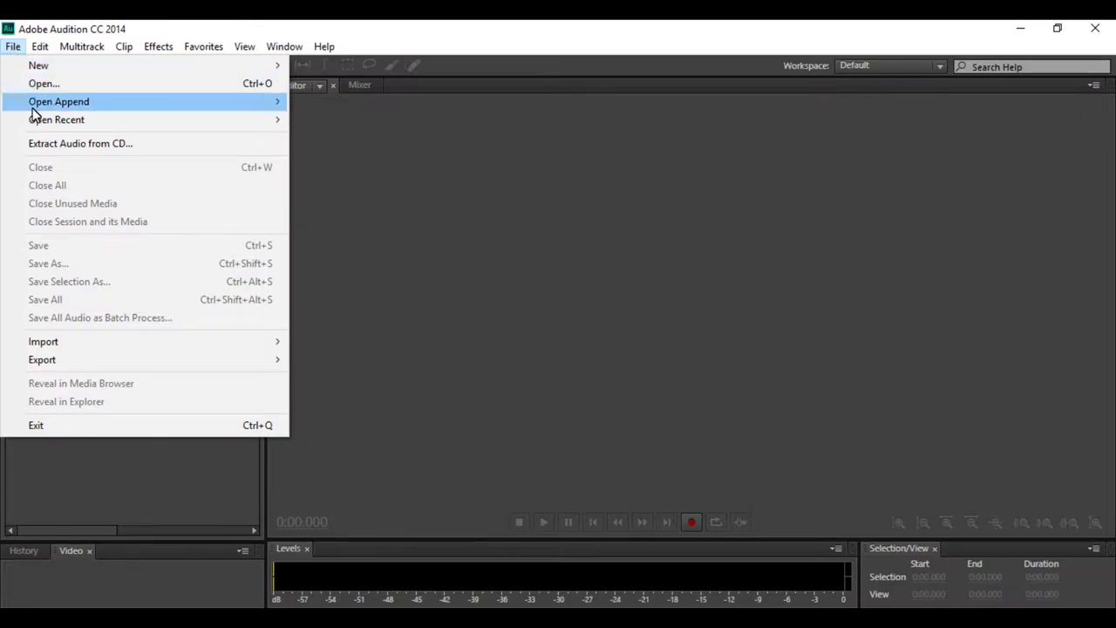
{"action": "mouse_move", "coordinate": [146, 367]}
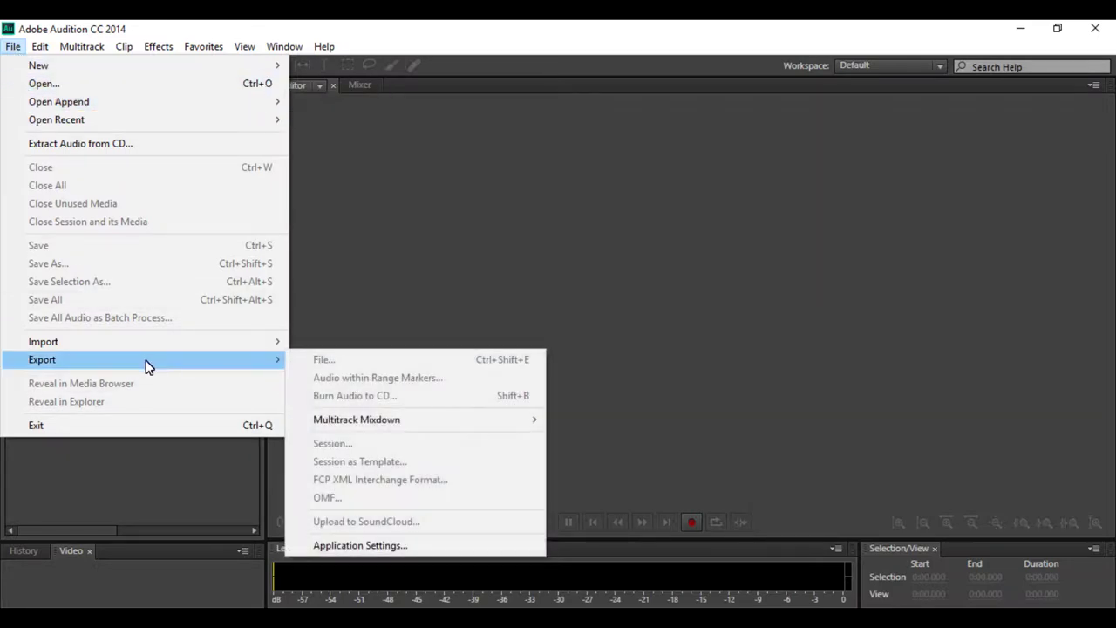
{"action": "mouse_move", "coordinate": [386, 424]}
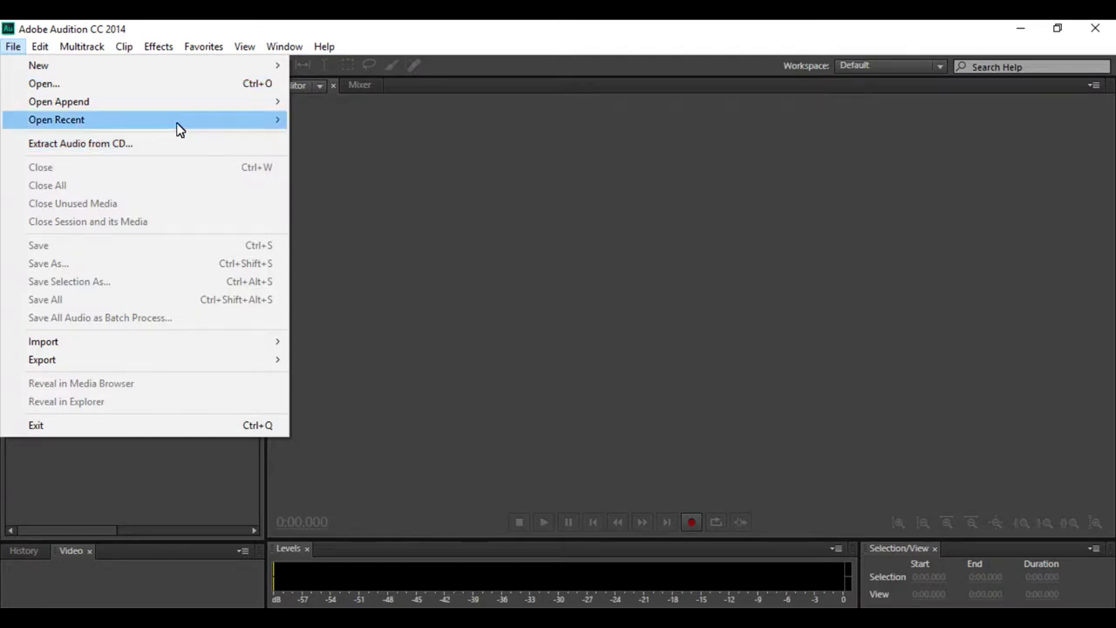
{"action": "mouse_move", "coordinate": [247, 130]}
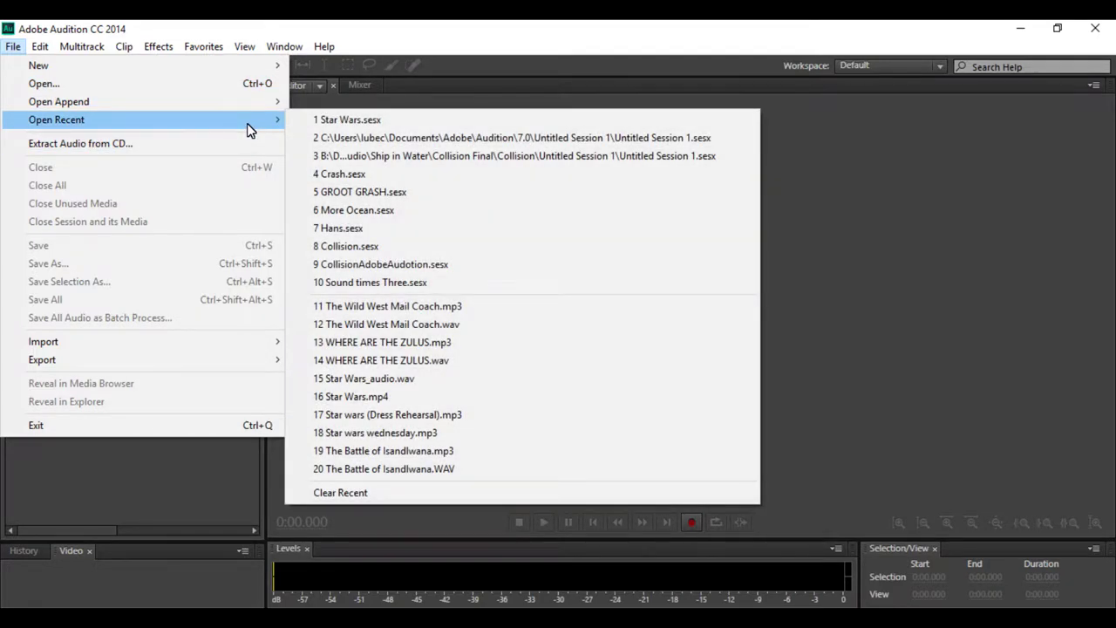
{"action": "left_click", "coordinate": [350, 119]}
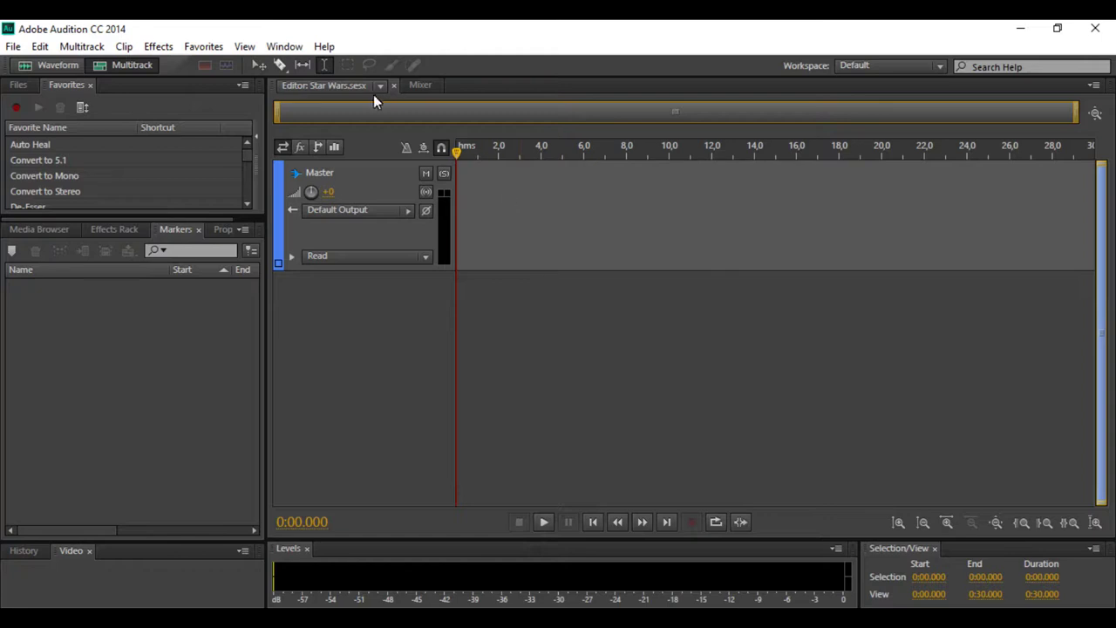
- View the Star Wars.sesx session's mixer, play a moment of the session, and return its playhead to the start
{"action": "left_click", "coordinate": [419, 86]}
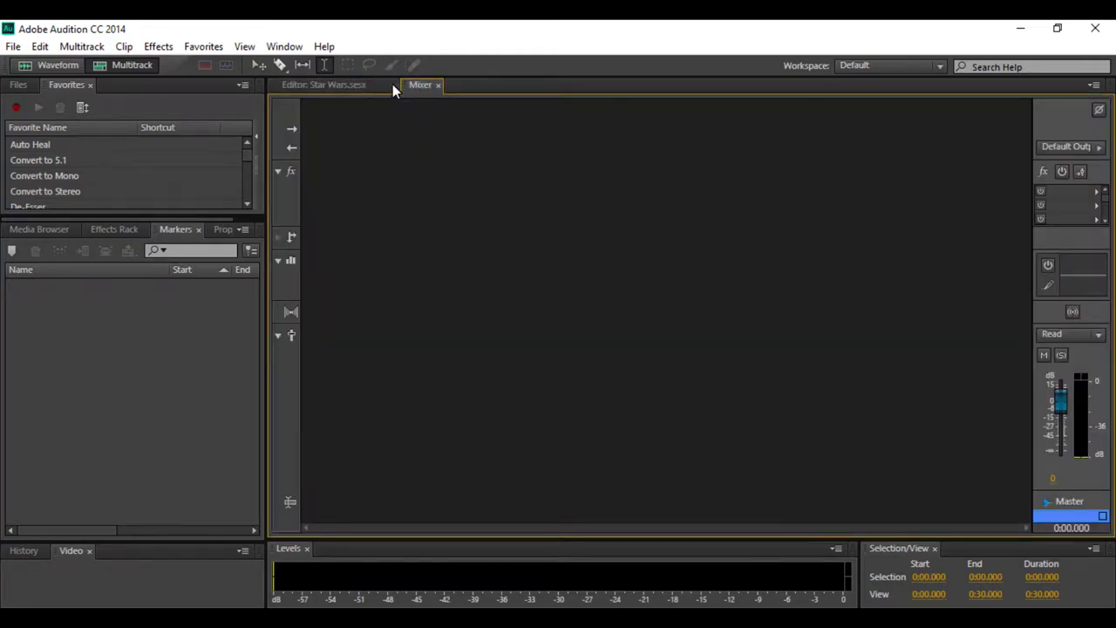
{"action": "left_click", "coordinate": [373, 85]}
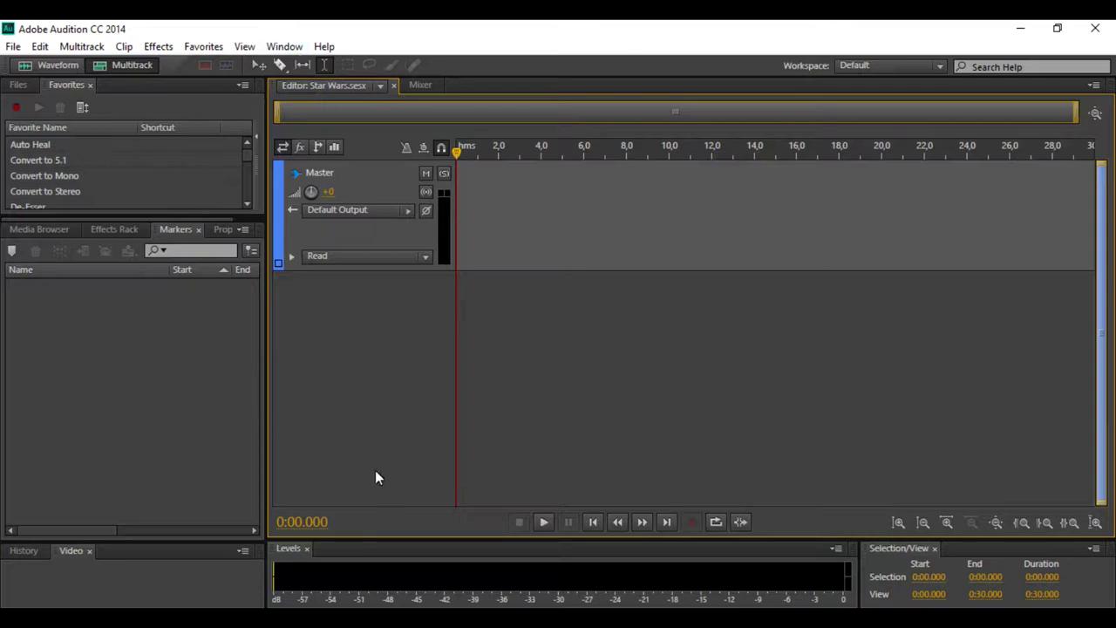
{"action": "key", "text": "space"}
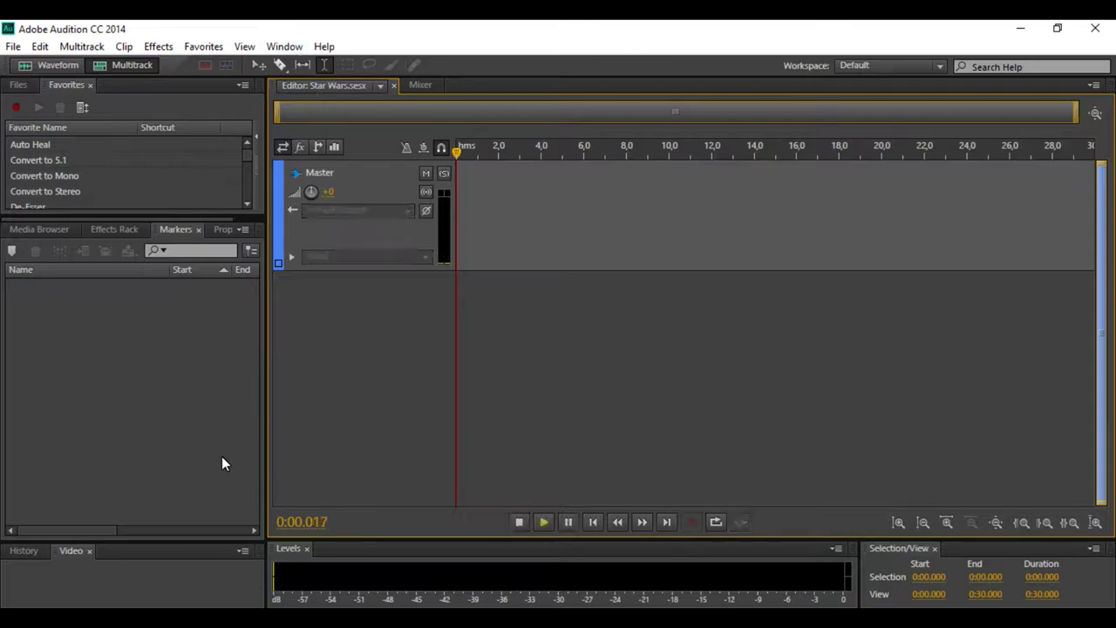
{"action": "key", "text": "space"}
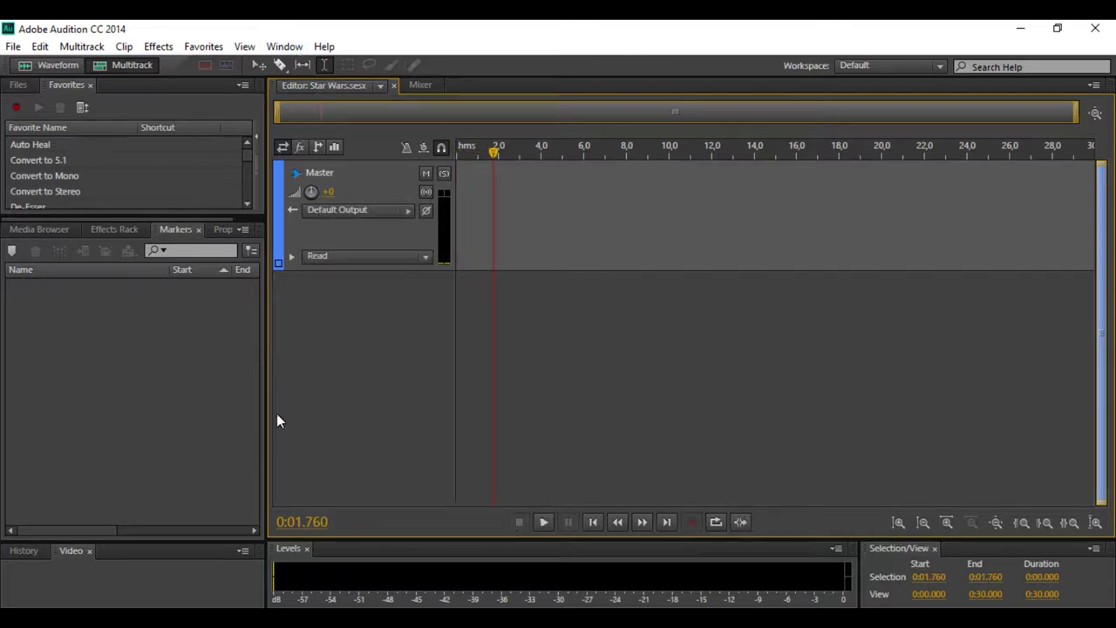
{"action": "left_click_drag", "start_coordinate": [495, 162], "coordinate": [40, 90]}
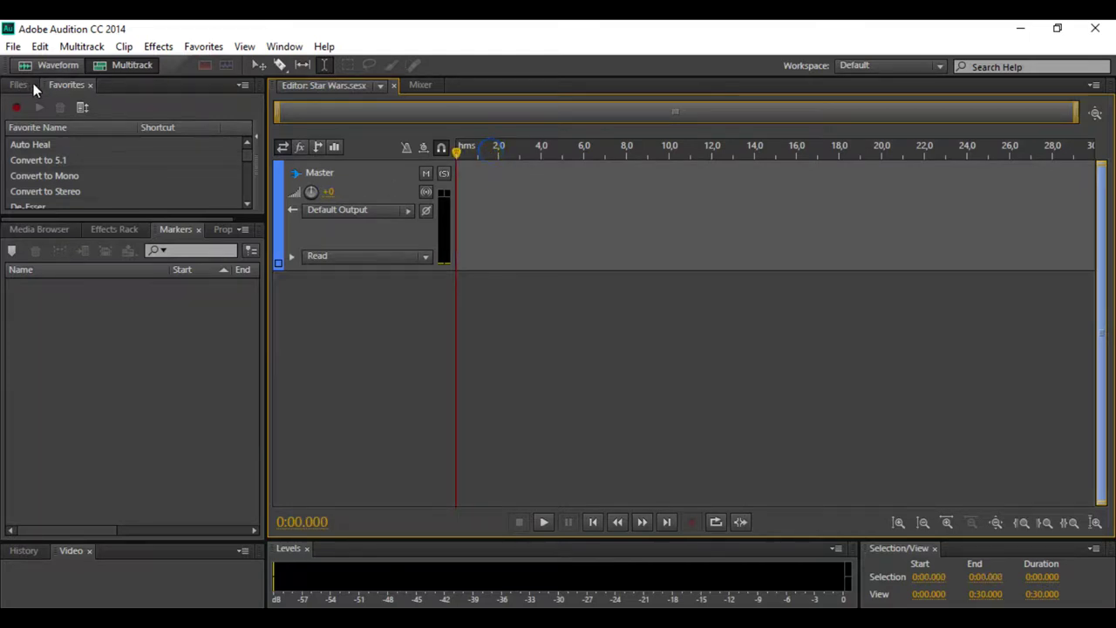
- Check the new audio file settings without creating a file, and review the session's export options
{"action": "left_click", "coordinate": [49, 66]}
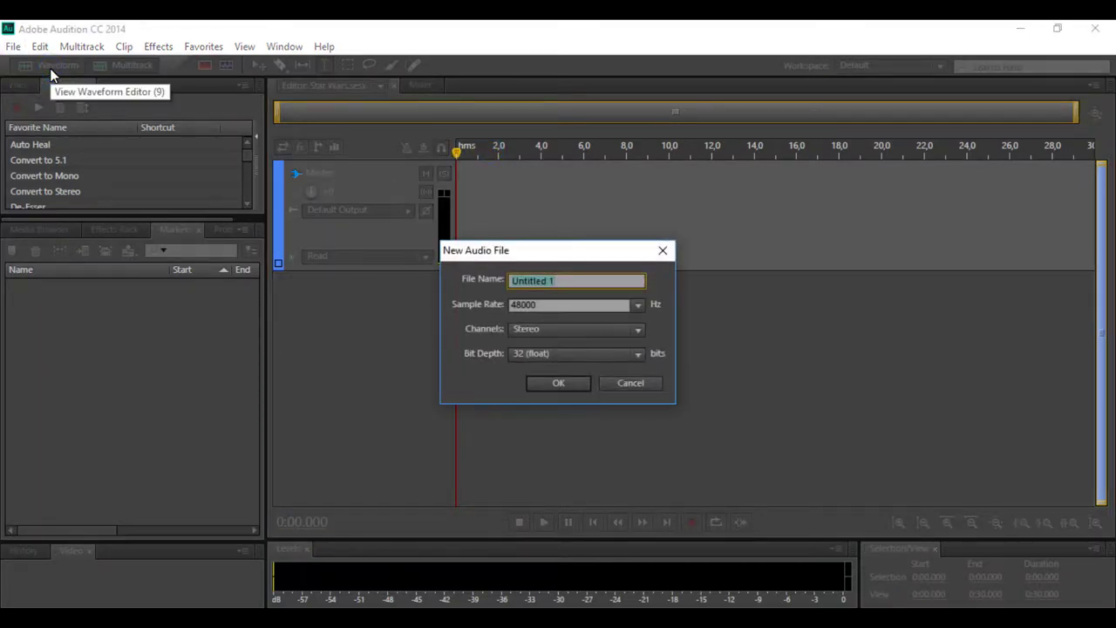
{"action": "left_click", "coordinate": [636, 386]}
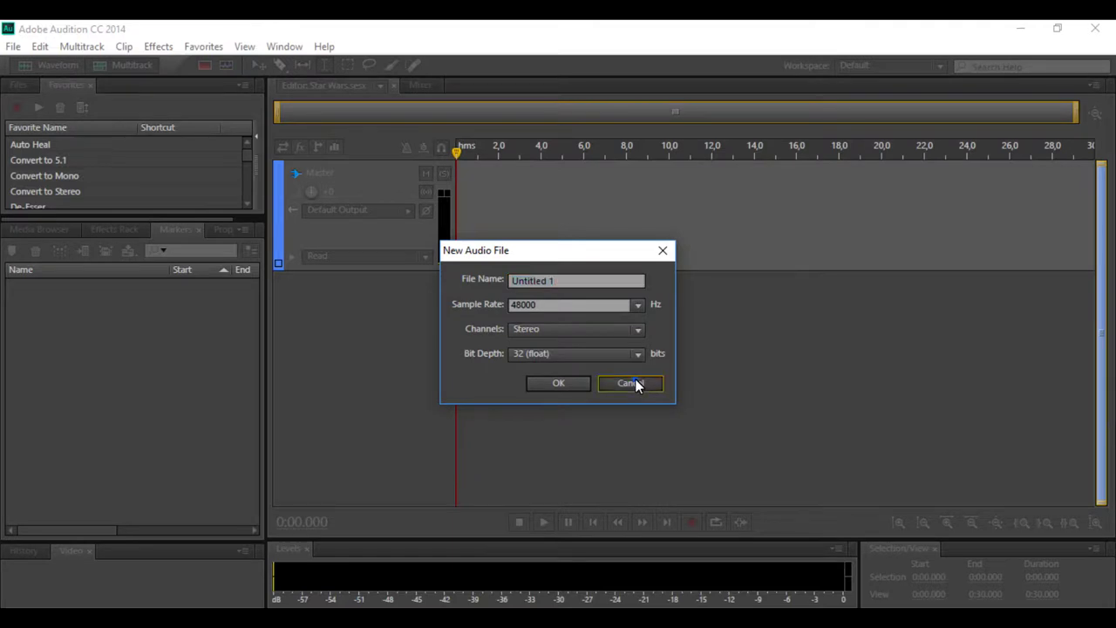
{"action": "left_click", "coordinate": [14, 47]}
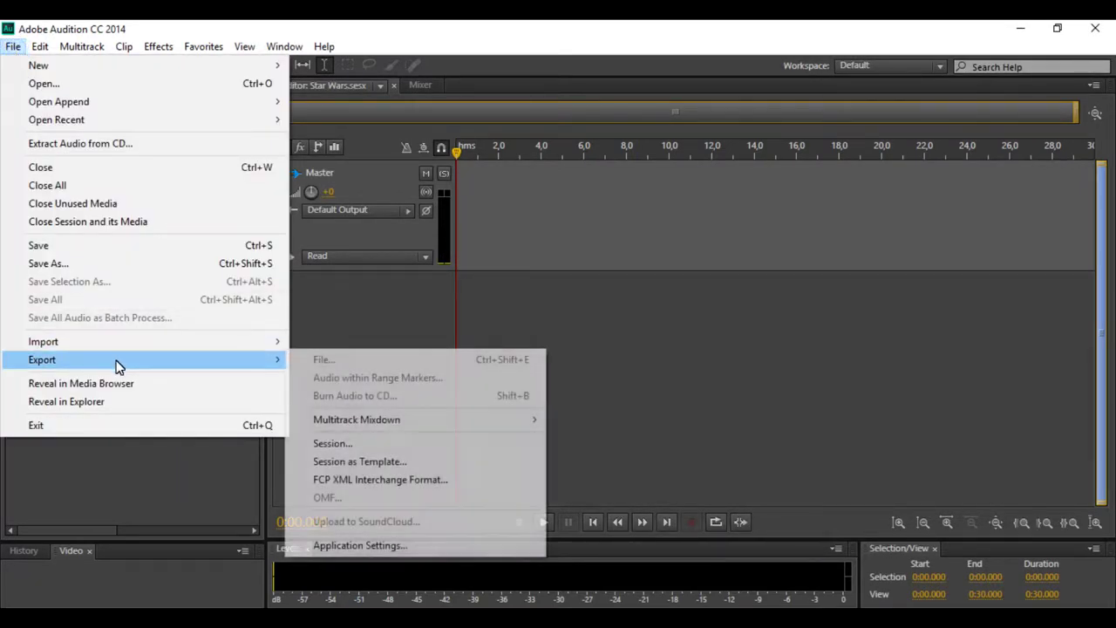
{"action": "mouse_move", "coordinate": [429, 434]}
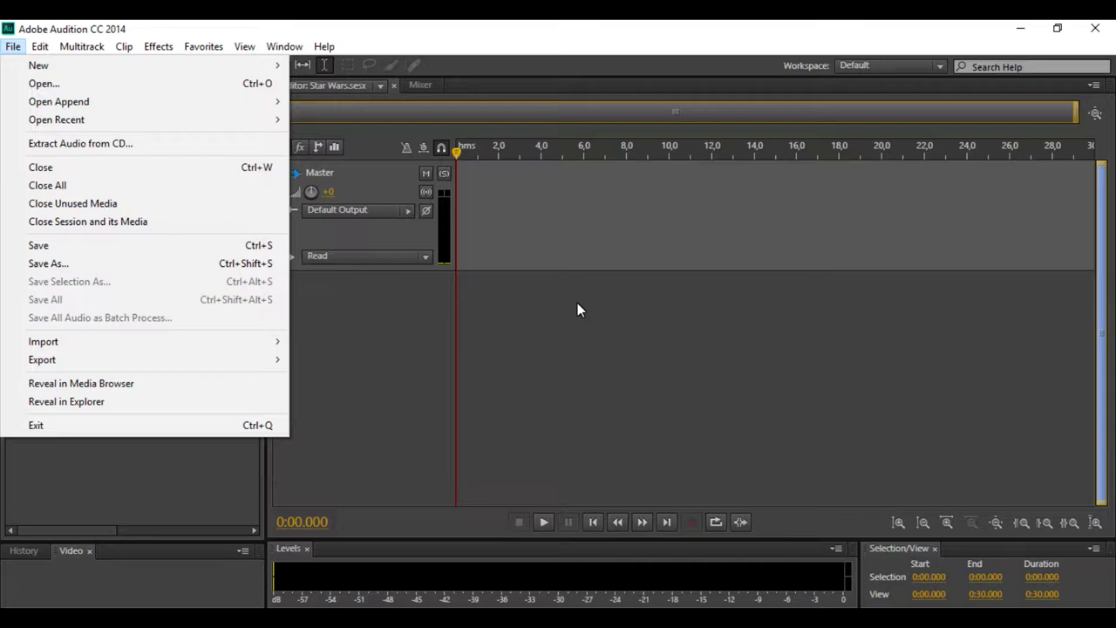
{"action": "mouse_move", "coordinate": [38, 36]}
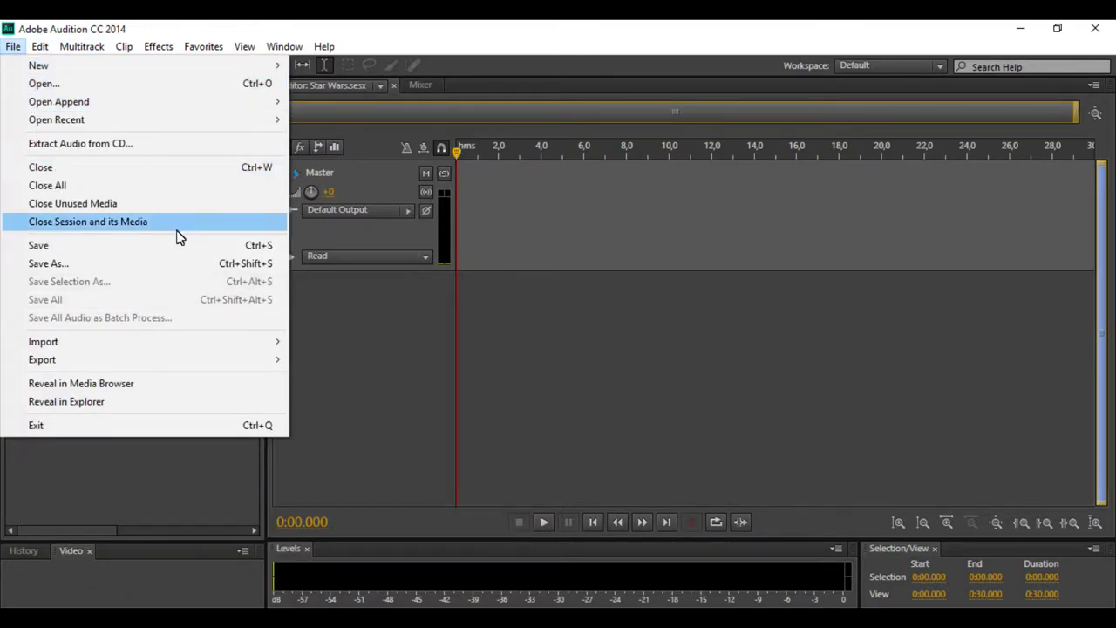
- Switch back to AudioDirector, check the bit depth and channel settings, and leave the Produce Audio dialog without producing
{"action": "left_click", "coordinate": [534, 362]}
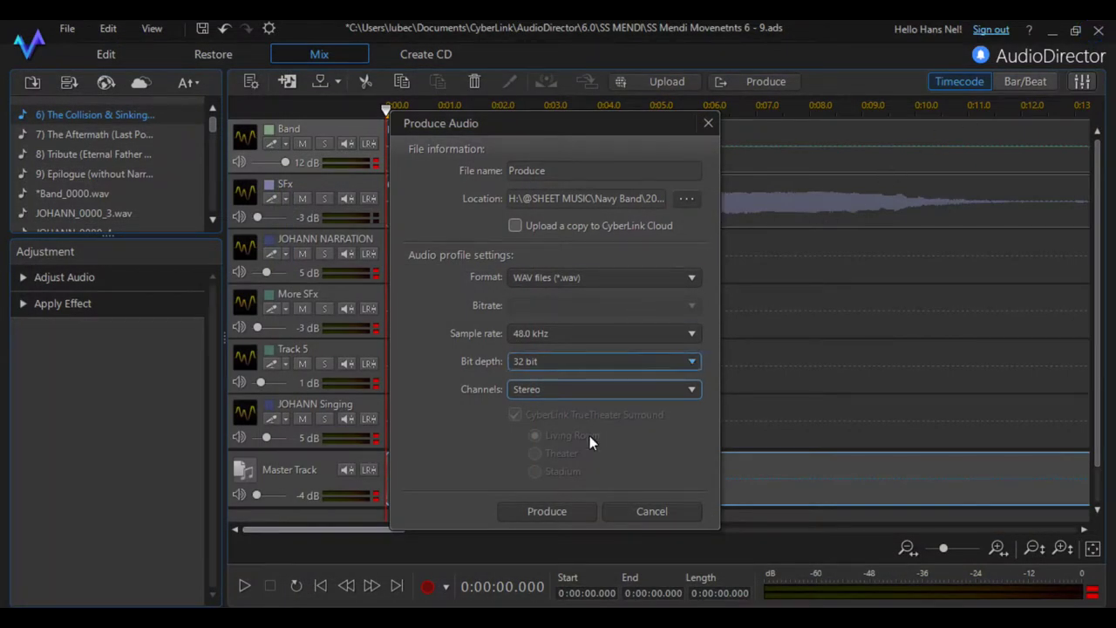
{"action": "left_click", "coordinate": [647, 512]}
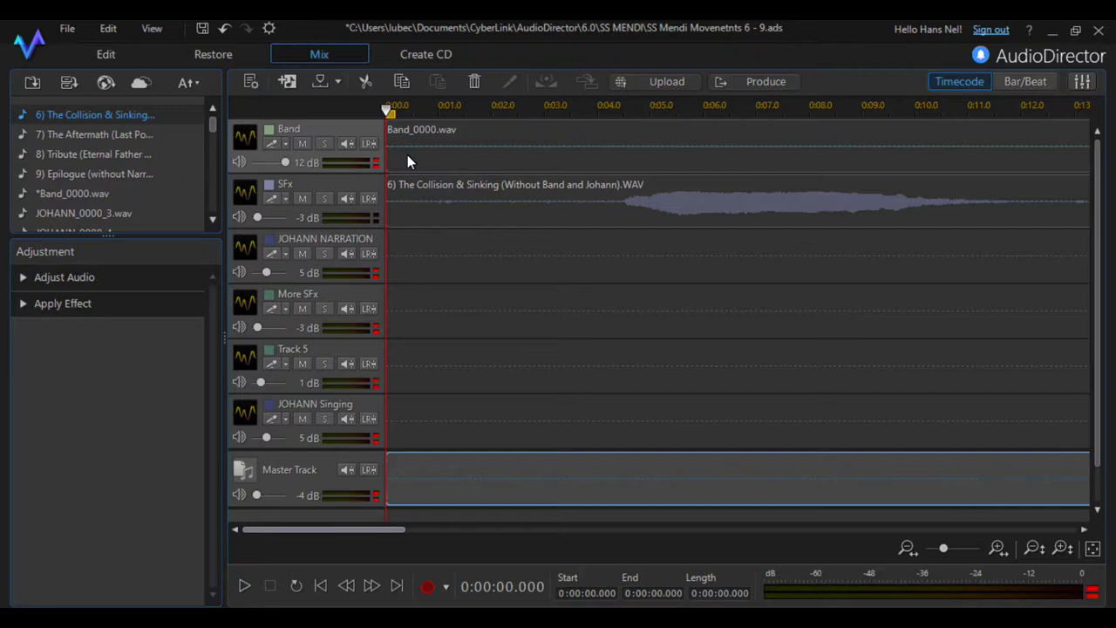
- Select the Band_0000.wav clip and review the list of effects that can be applied
{"action": "left_click", "coordinate": [23, 304]}
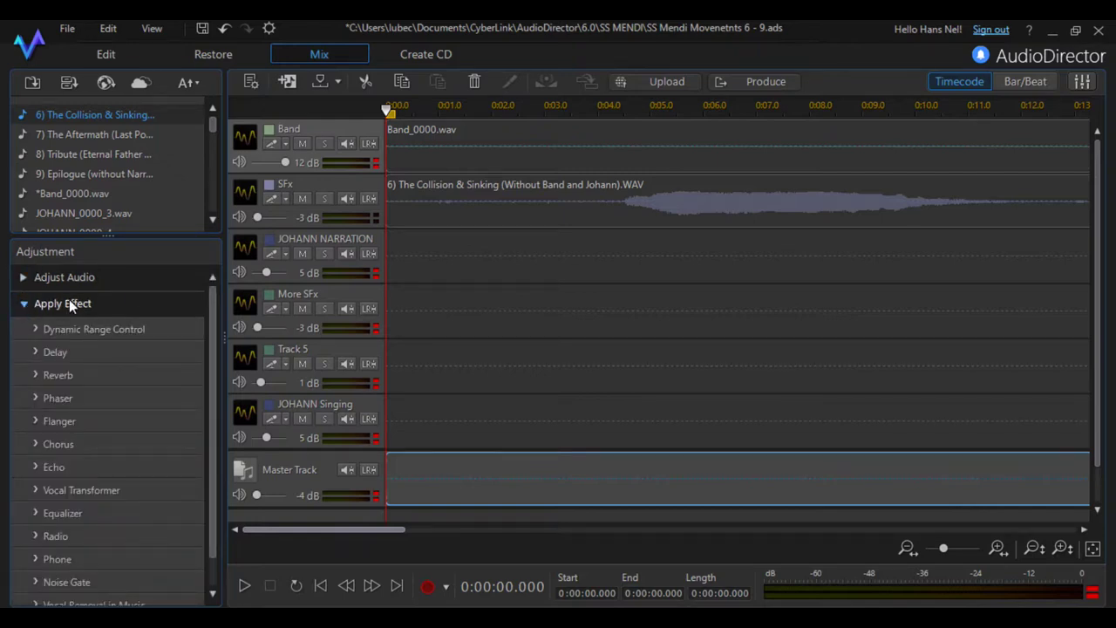
{"action": "left_click", "coordinate": [413, 154]}
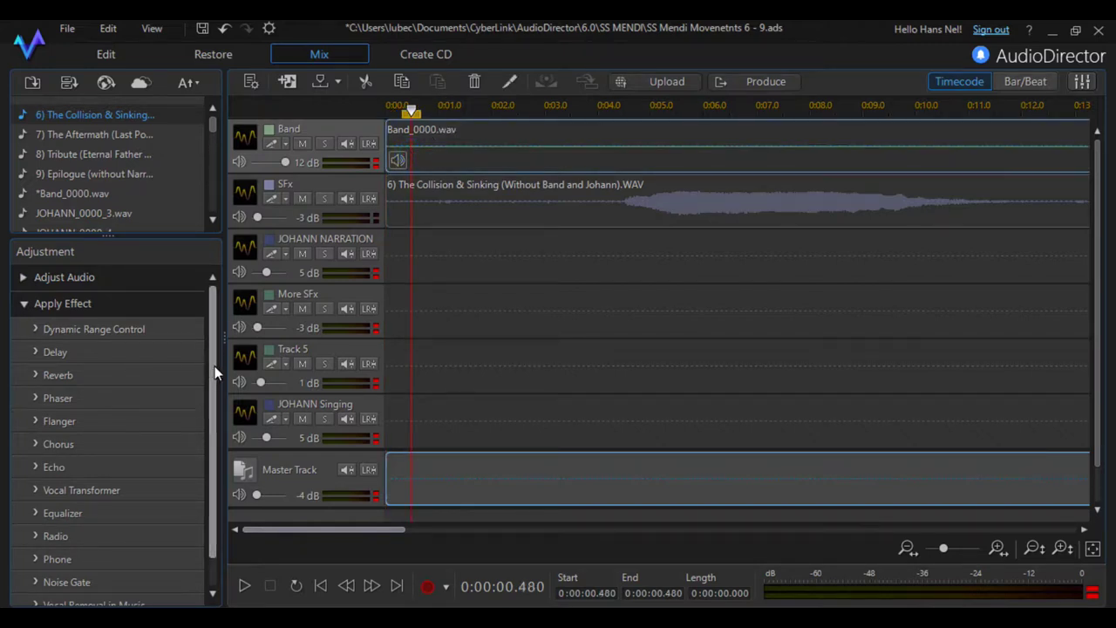
{"action": "scroll", "coordinate": [204, 451], "scroll_direction": "down", "scroll_amount": 2}
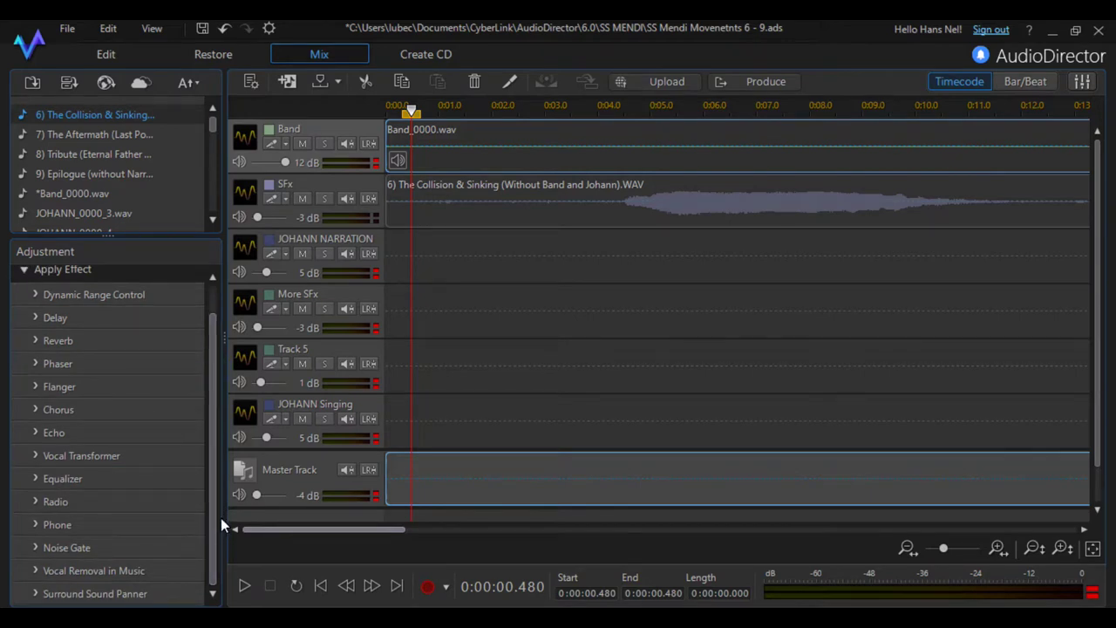
- Solo the Band track and play it briefly from 0:02.370
{"action": "left_click", "coordinate": [323, 144]}
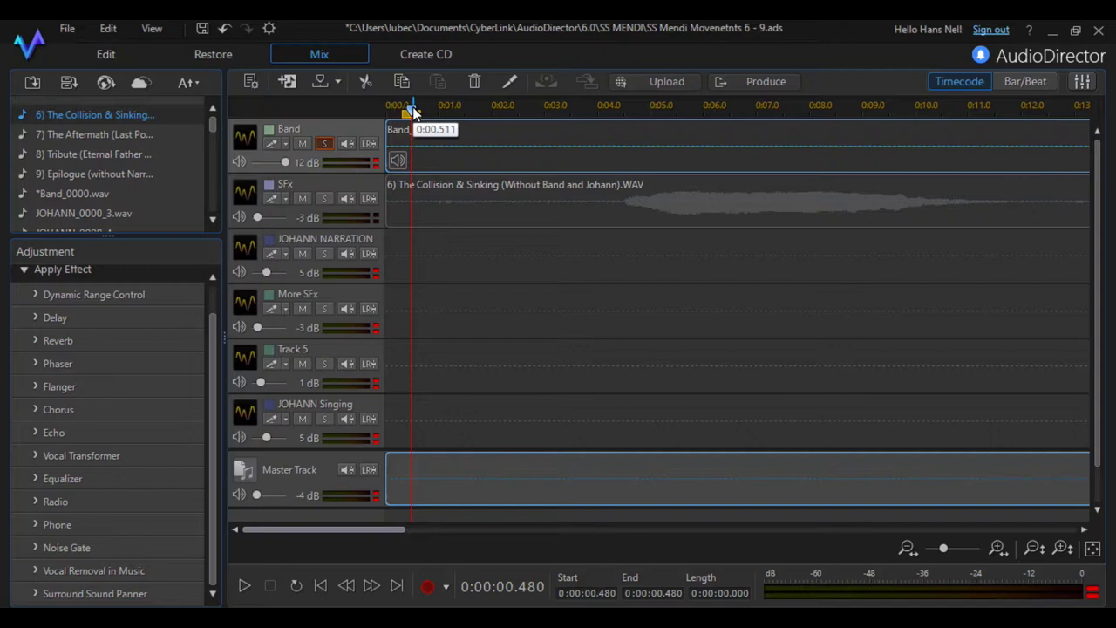
{"action": "left_click_drag", "start_coordinate": [412, 108], "coordinate": [512, 109]}
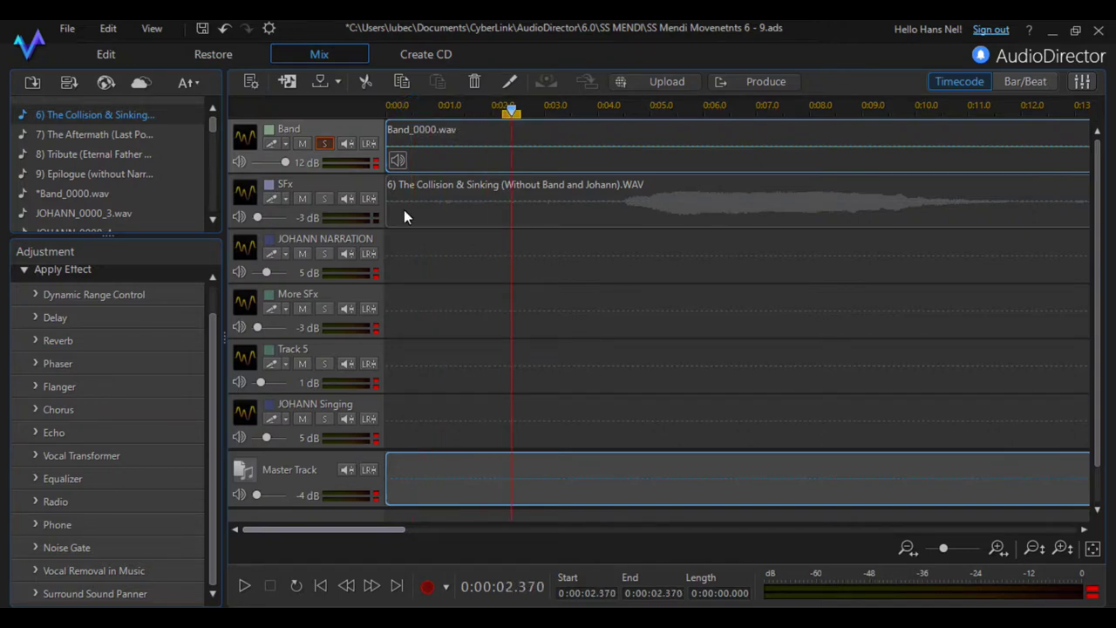
{"action": "left_click", "coordinate": [244, 586]}
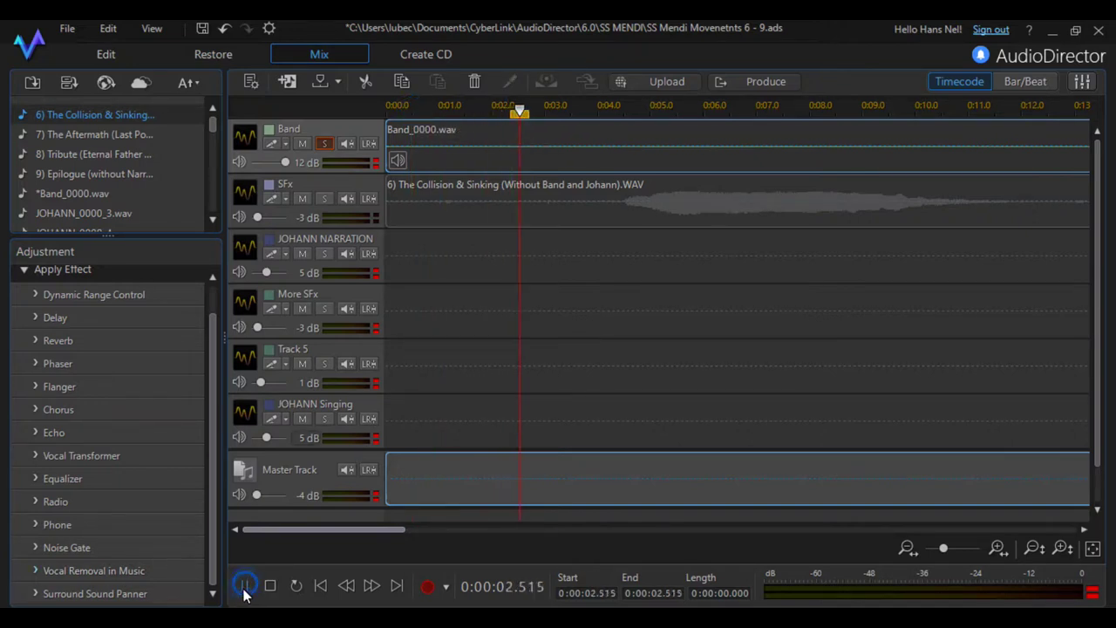
{"action": "left_click", "coordinate": [269, 588]}
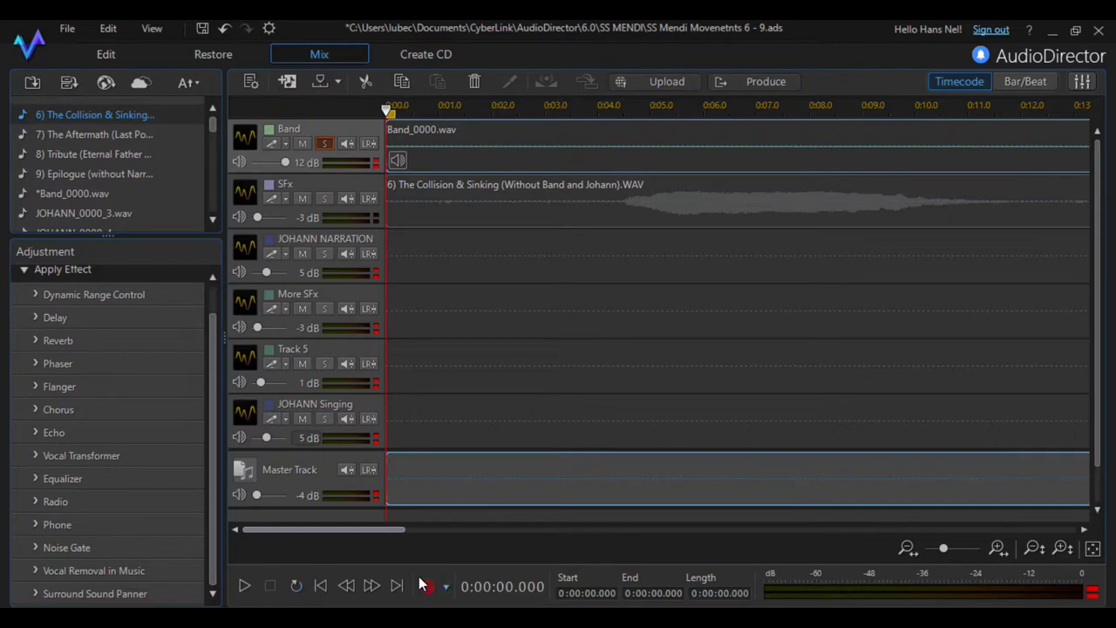
- Play a few seconds of the soloed Band track from 0:17.136, where the band starts
{"action": "left_click_drag", "start_coordinate": [359, 528], "coordinate": [376, 551]}
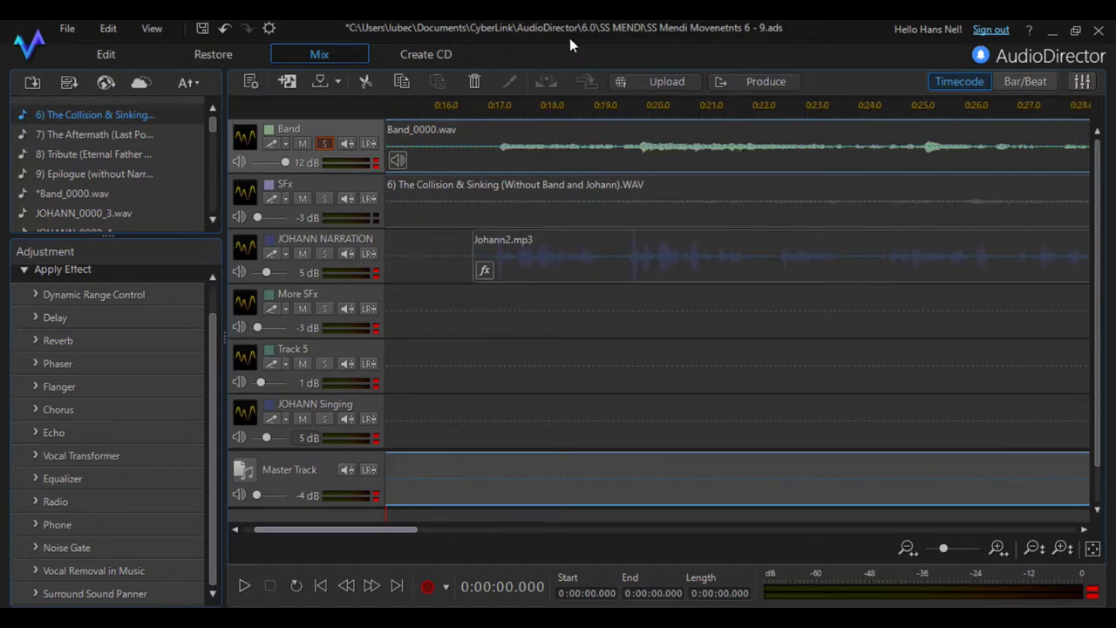
{"action": "left_click", "coordinate": [496, 106]}
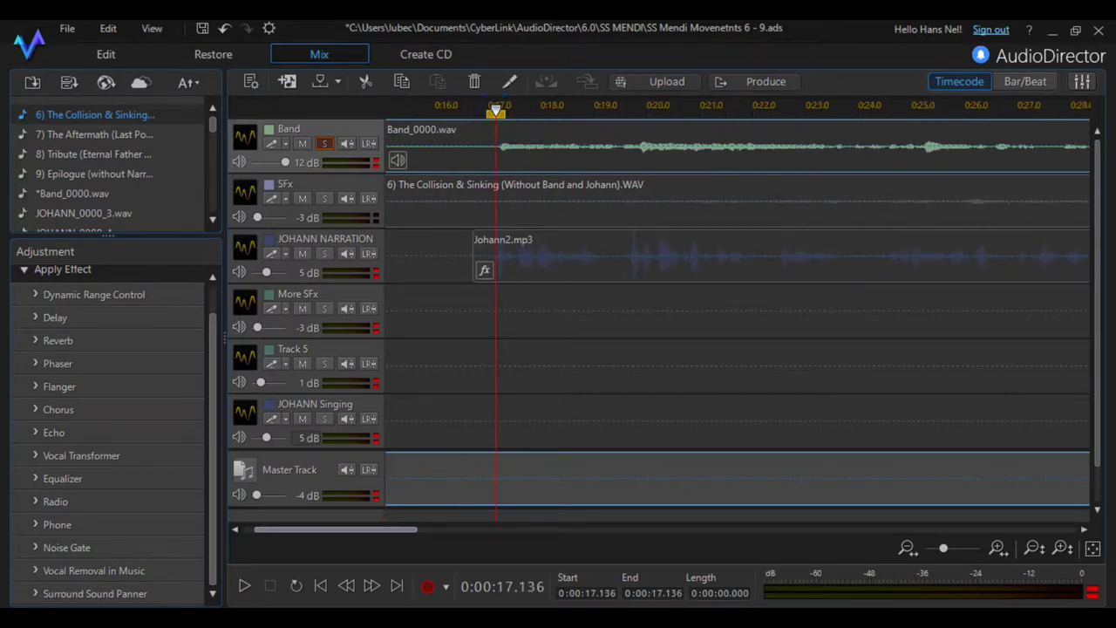
{"action": "left_click", "coordinate": [244, 588]}
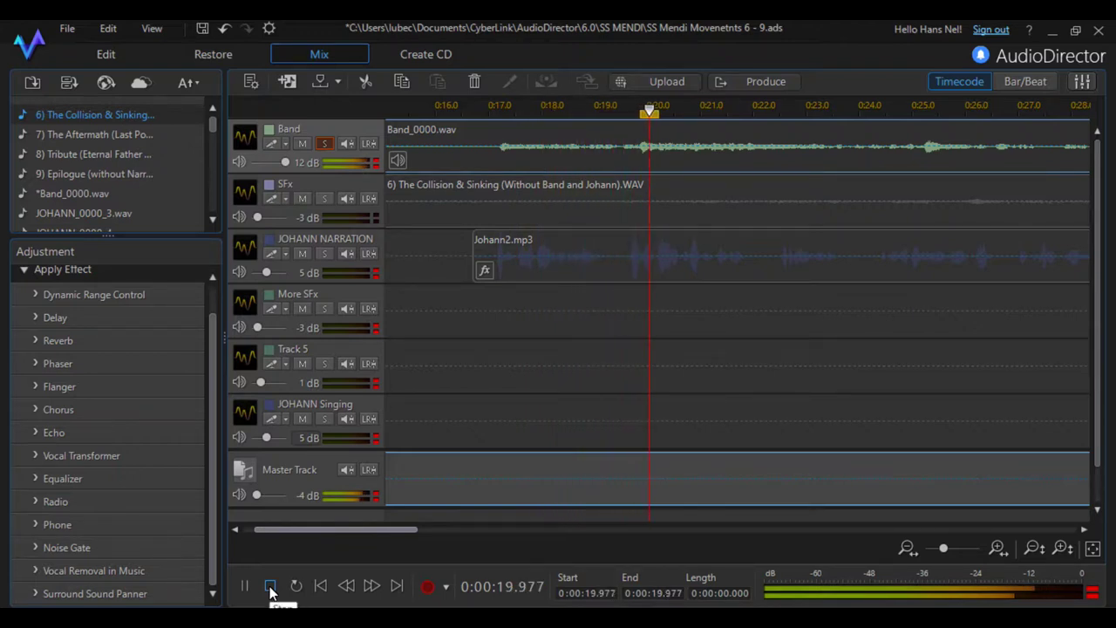
{"action": "left_click", "coordinate": [271, 589]}
- Open the Surround Sound Panner for the Band clip, position the pan point for 97% on both channels, and preview from 0:17.183
{"action": "left_click", "coordinate": [492, 106]}
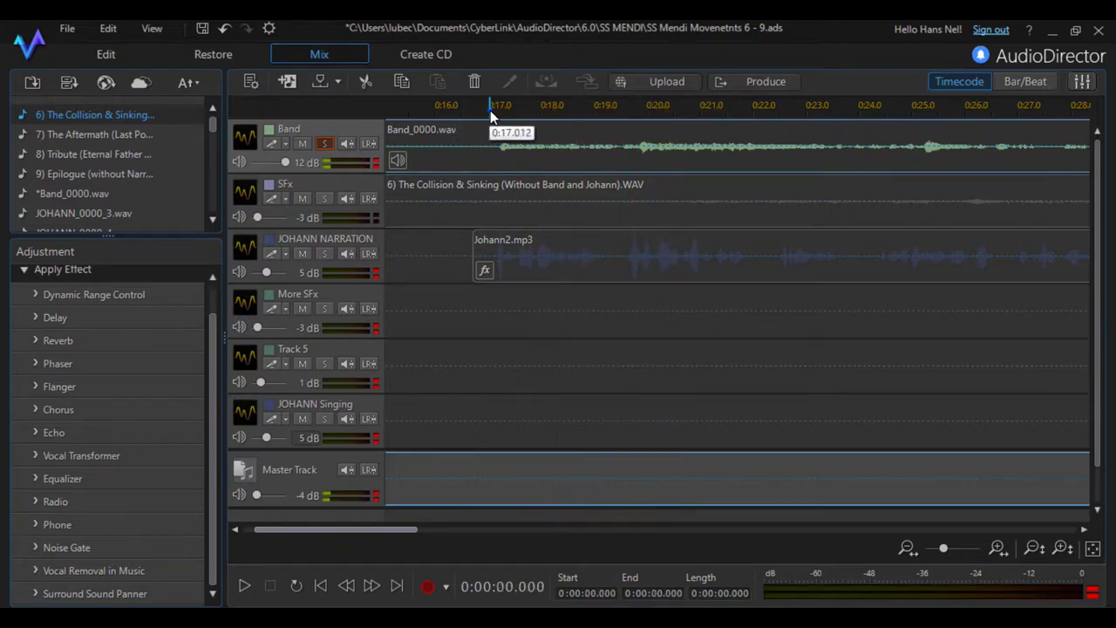
{"action": "left_click", "coordinate": [36, 595]}
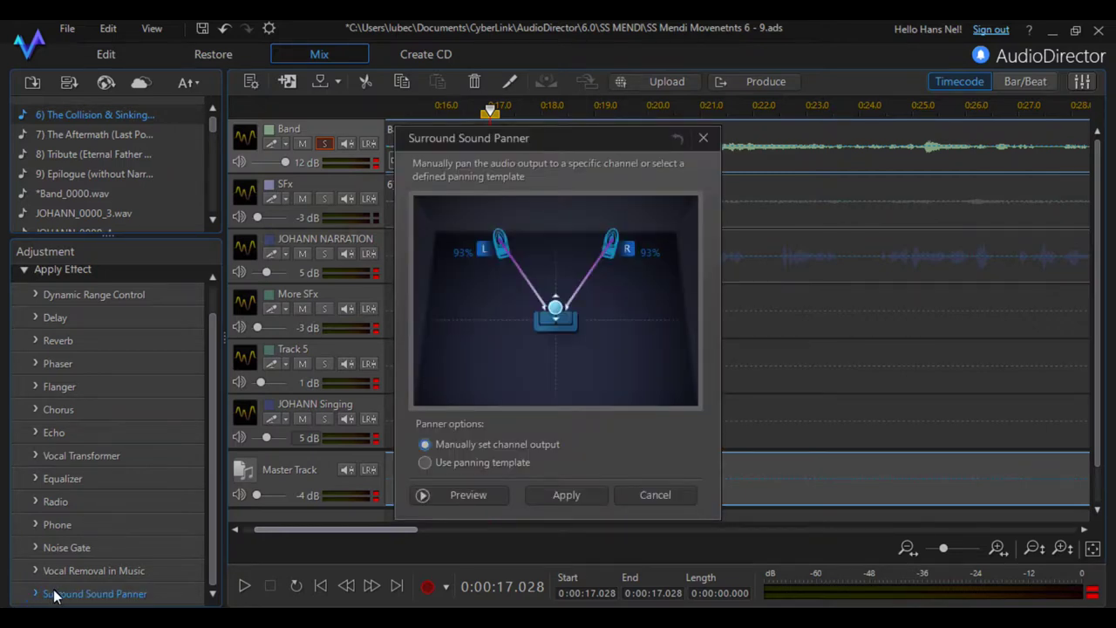
{"action": "left_click_drag", "start_coordinate": [520, 138], "coordinate": [847, 105]}
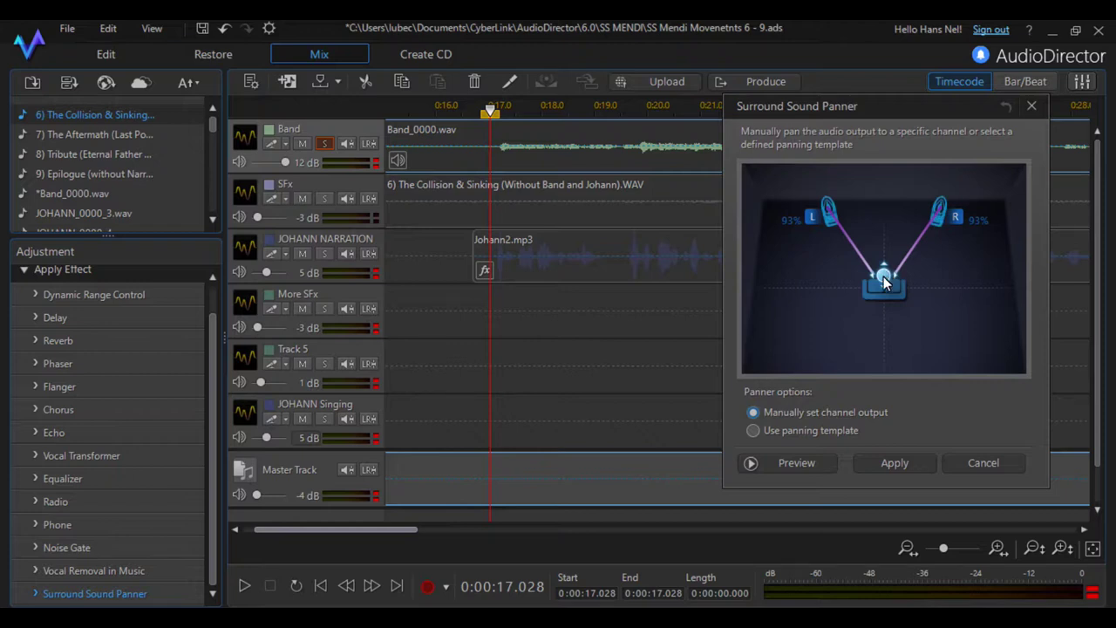
{"action": "left_click_drag", "start_coordinate": [884, 275], "coordinate": [886, 285]}
{"action": "left_click", "coordinate": [498, 106]}
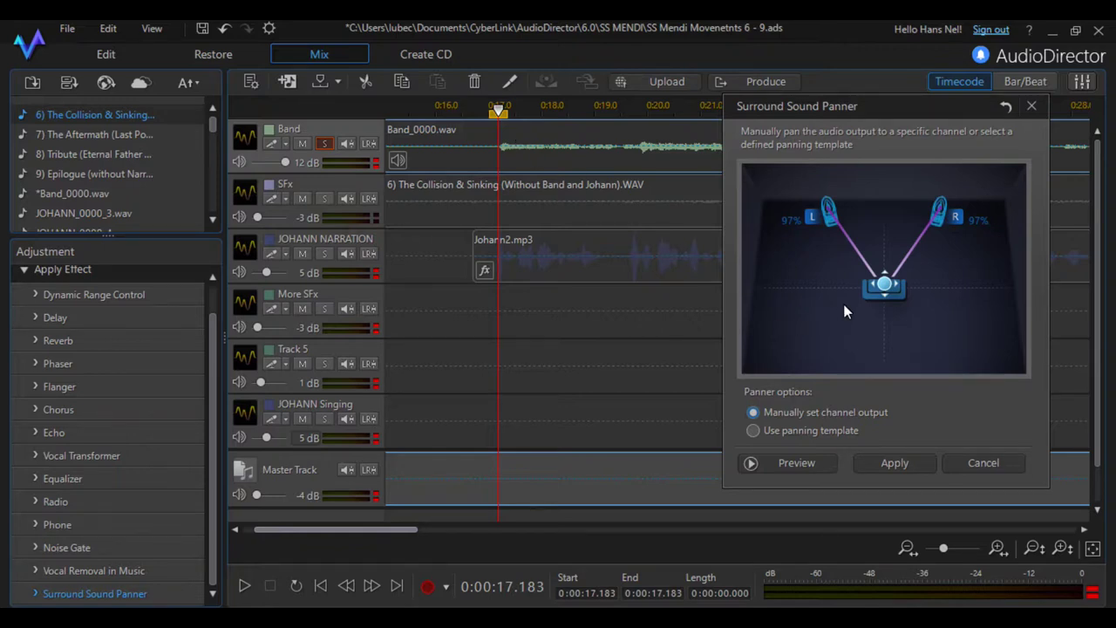
{"action": "left_click", "coordinate": [814, 463]}
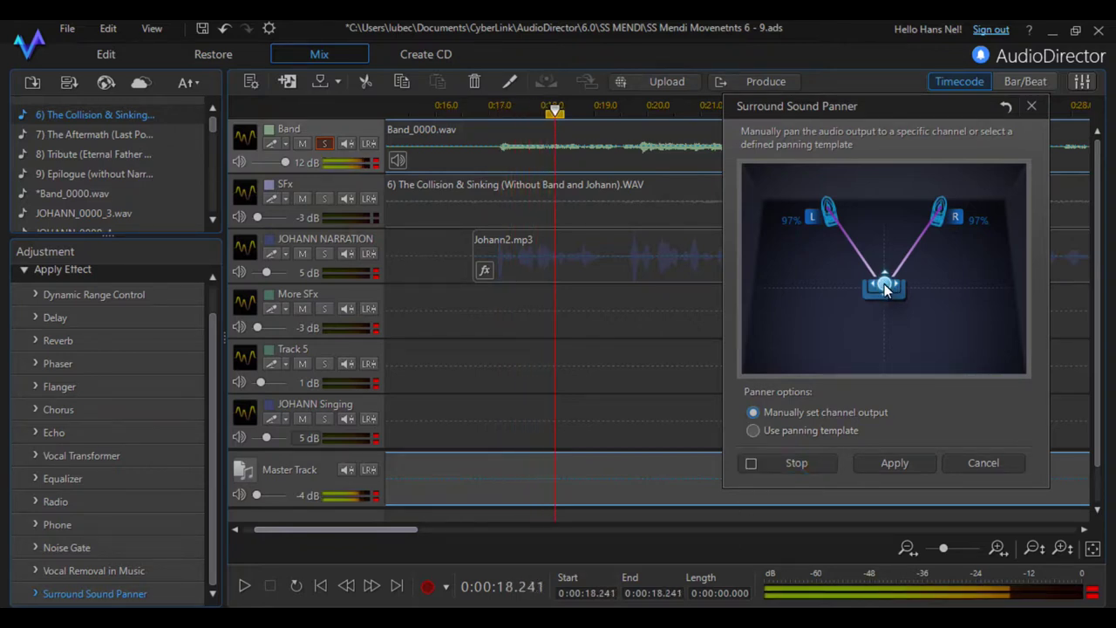
- Audition the Band clip with the pan point moved to the rear left, rear centre, couch, front left and right, and stop the preview
{"action": "left_click_drag", "start_coordinate": [886, 281], "coordinate": [683, 364]}
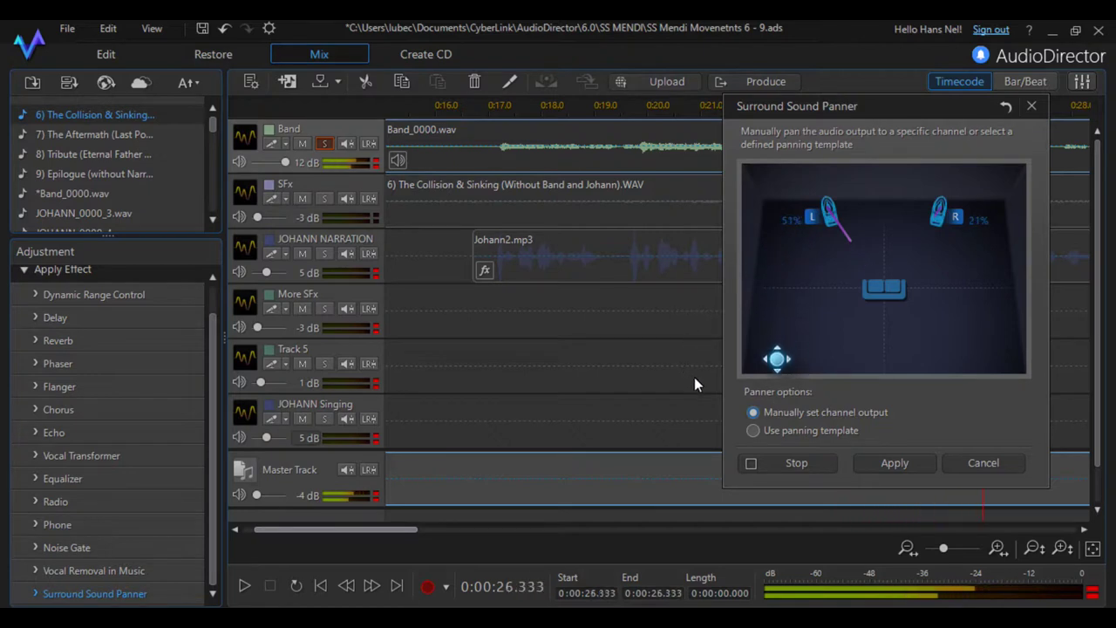
{"action": "left_click_drag", "start_coordinate": [777, 359], "coordinate": [881, 372]}
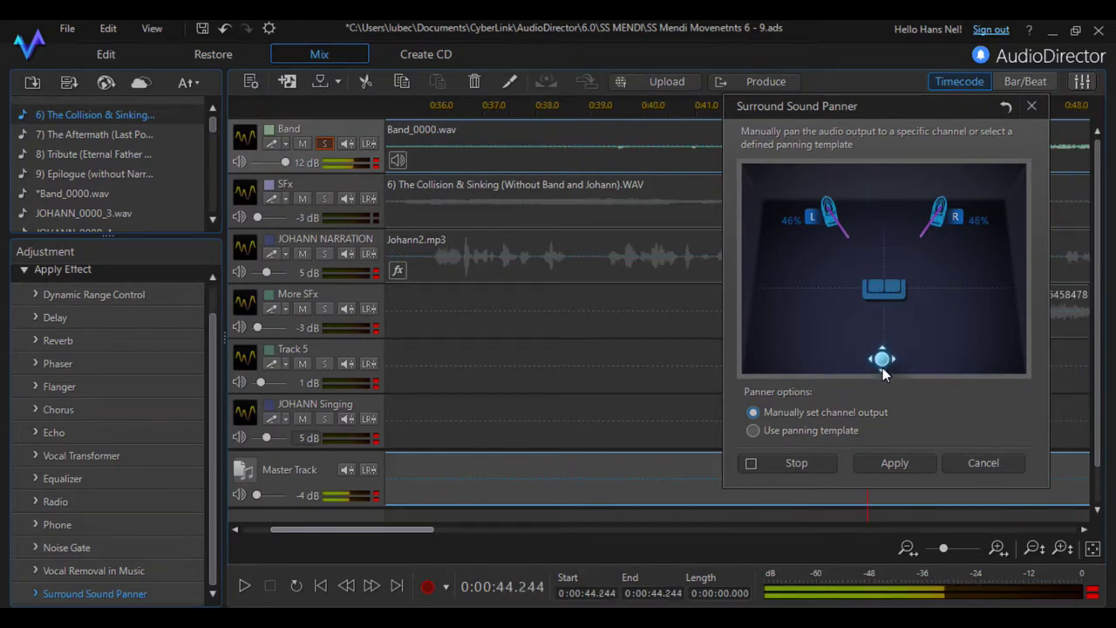
{"action": "left_click_drag", "start_coordinate": [884, 359], "coordinate": [886, 301]}
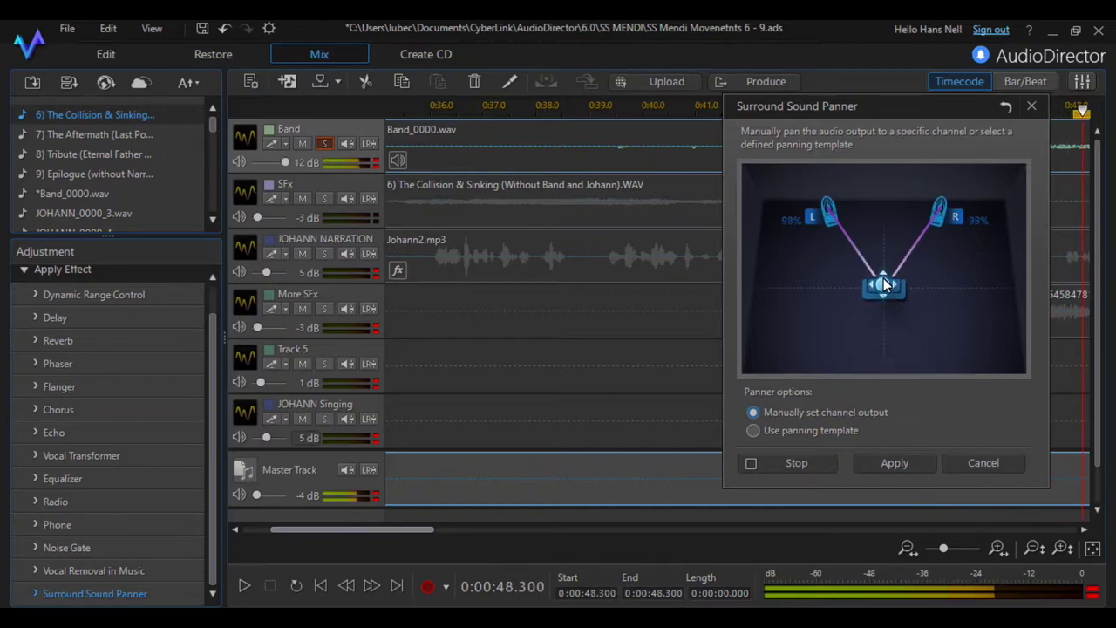
{"action": "left_click_drag", "start_coordinate": [884, 281], "coordinate": [762, 227]}
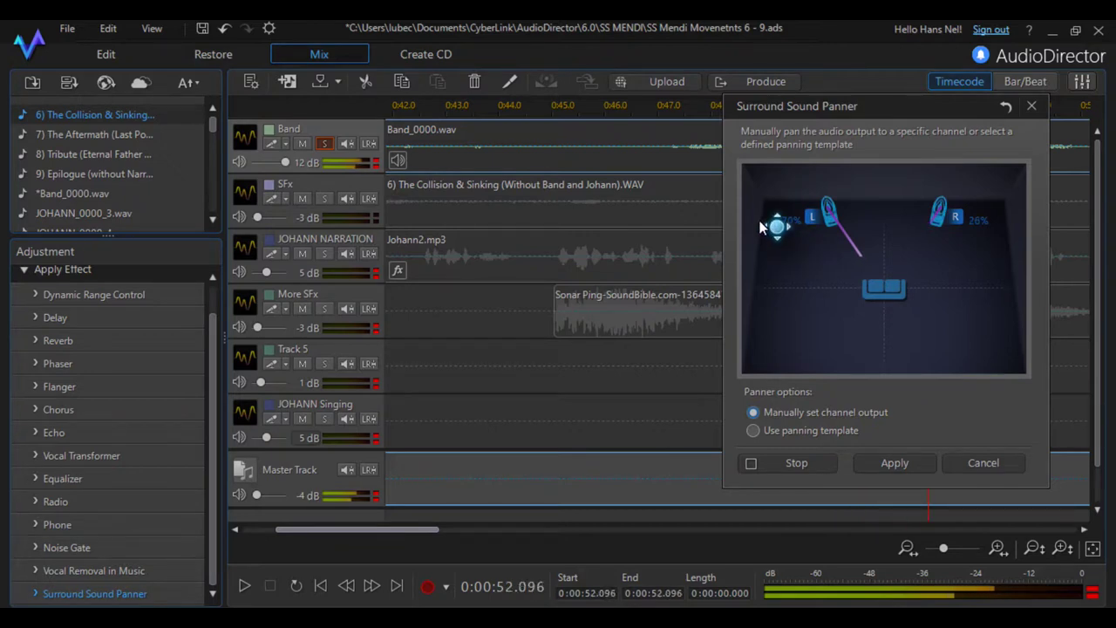
{"action": "left_click_drag", "start_coordinate": [777, 228], "coordinate": [954, 262]}
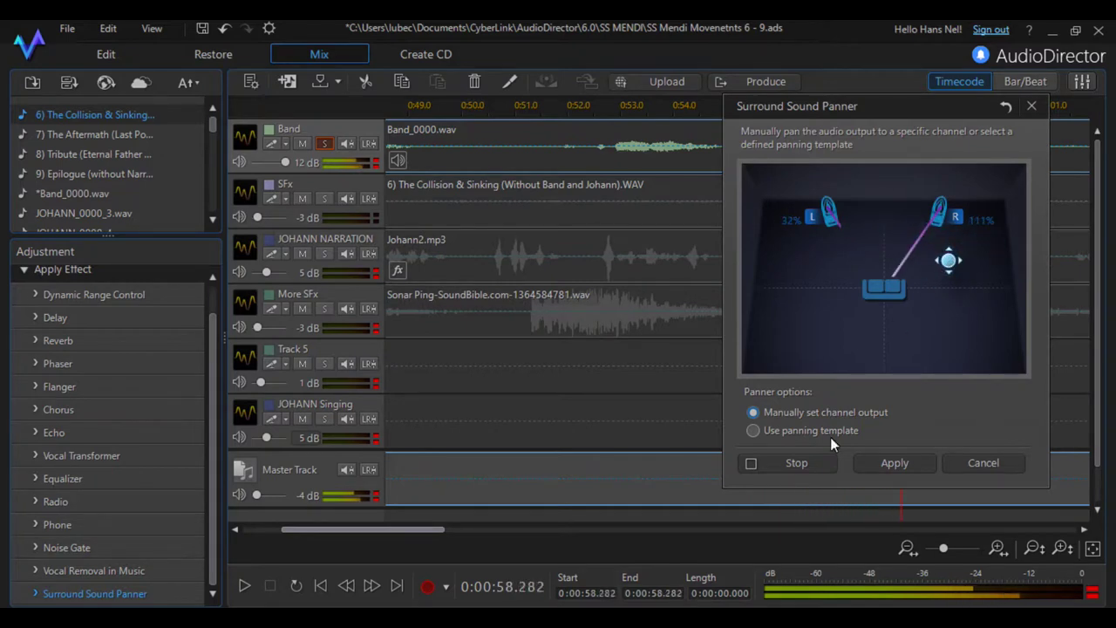
{"action": "left_click", "coordinate": [797, 463]}
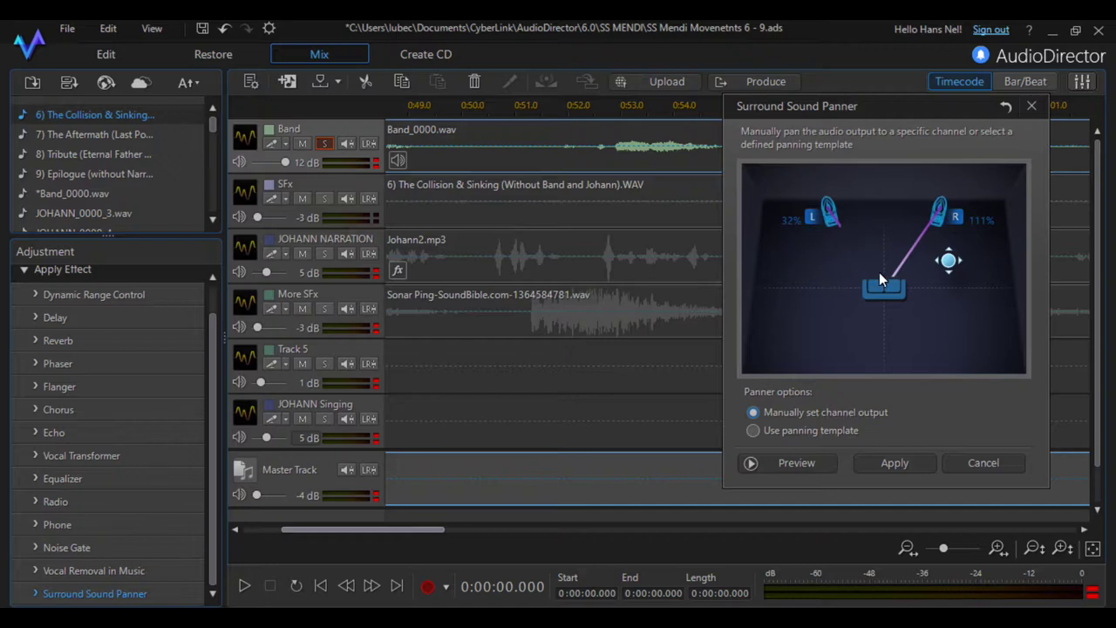
{"action": "left_click_drag", "start_coordinate": [962, 254], "coordinate": [824, 262]}
- Try panning the Sonar Ping clip to 27% left and 102% right in the Surround Sound Panner, and discard it
{"action": "left_click", "coordinate": [618, 311]}
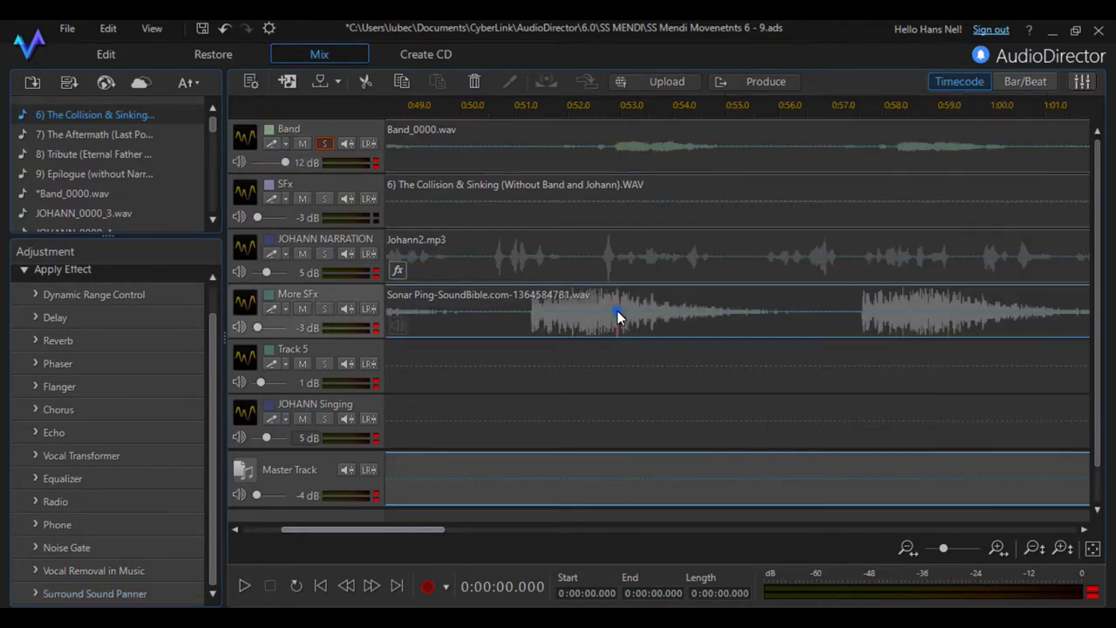
{"action": "left_click", "coordinate": [79, 593]}
{"action": "left_click_drag", "start_coordinate": [884, 278], "coordinate": [970, 266]}
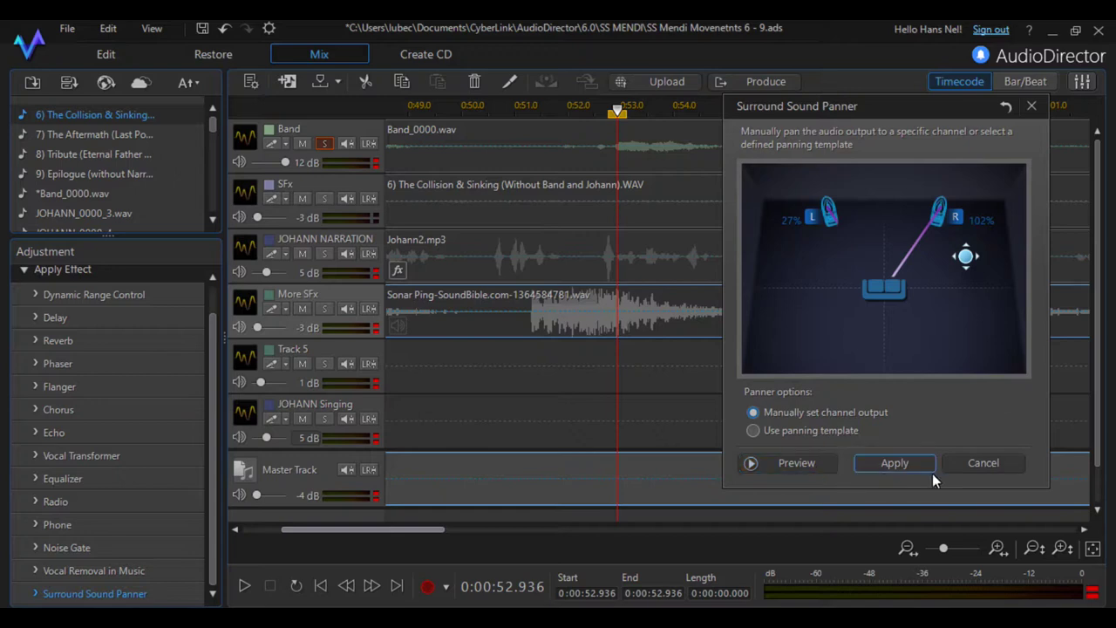
{"action": "left_click", "coordinate": [964, 463]}
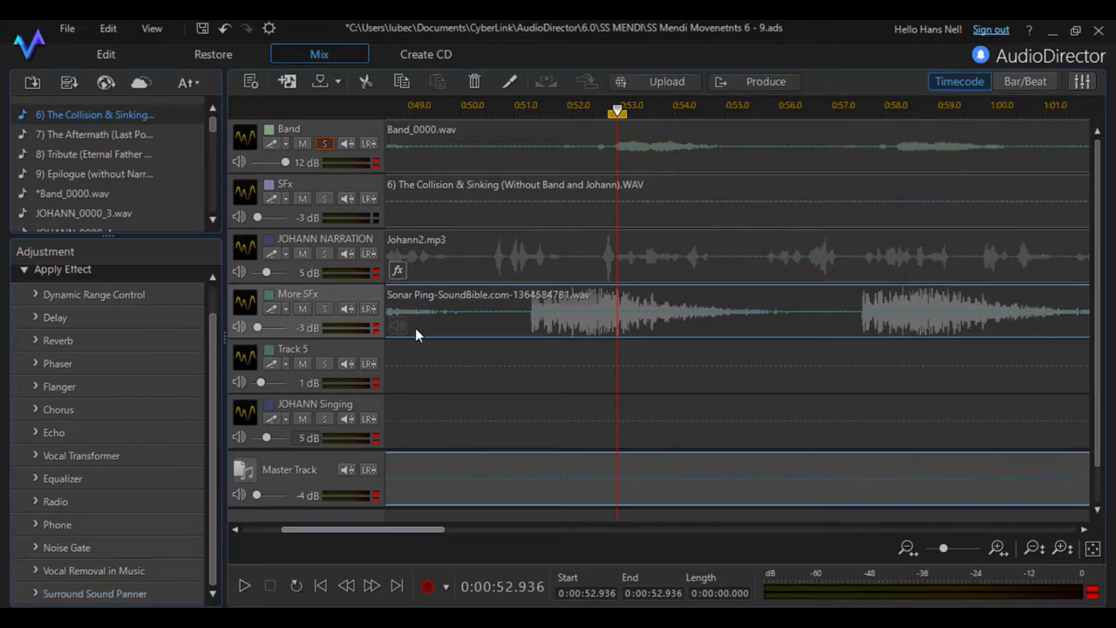
- Place the playhead at 0:17.050 and review the Radio effect's AM Radio and Old-Time Radio types without applying either
{"action": "left_click_drag", "start_coordinate": [348, 530], "coordinate": [314, 538]}
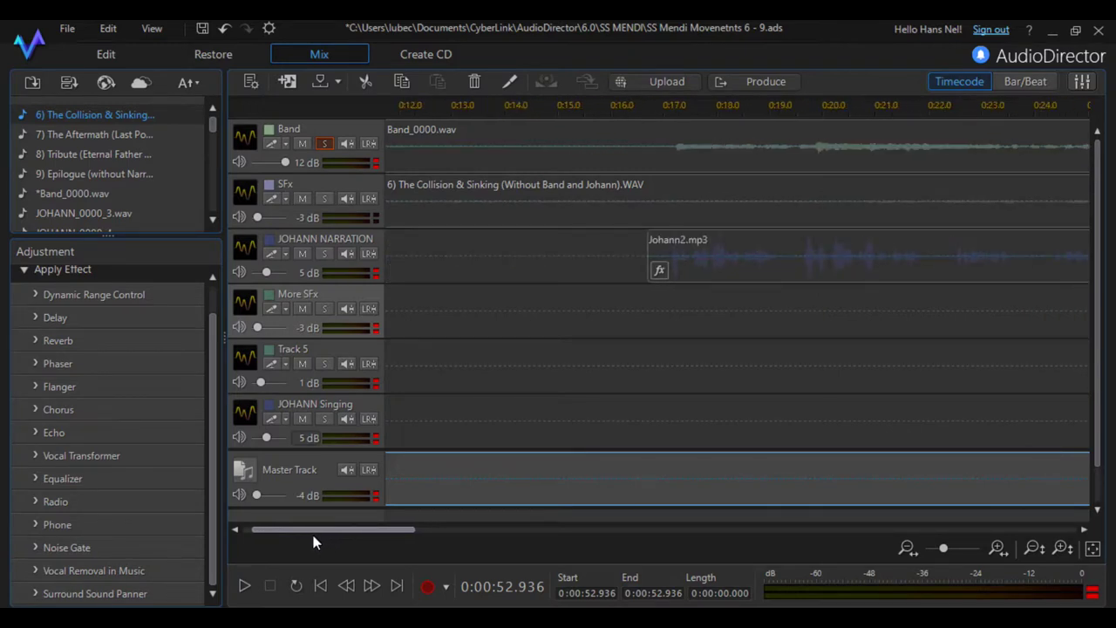
{"action": "left_click", "coordinate": [666, 106]}
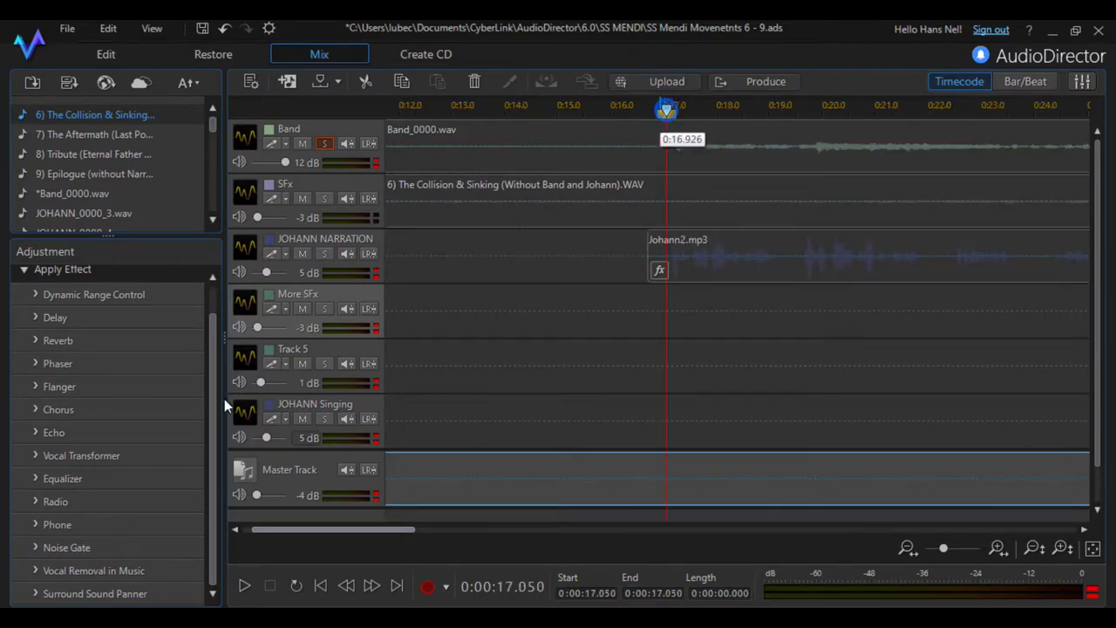
{"action": "left_click", "coordinate": [65, 504]}
{"action": "left_click", "coordinate": [79, 384]}
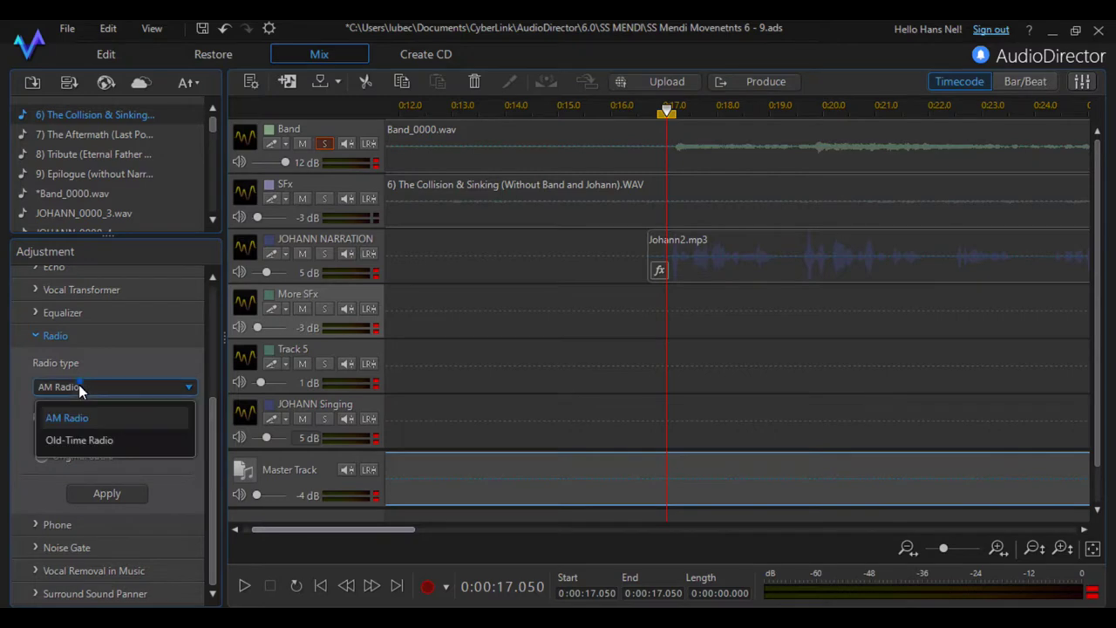
{"action": "left_click", "coordinate": [62, 443]}
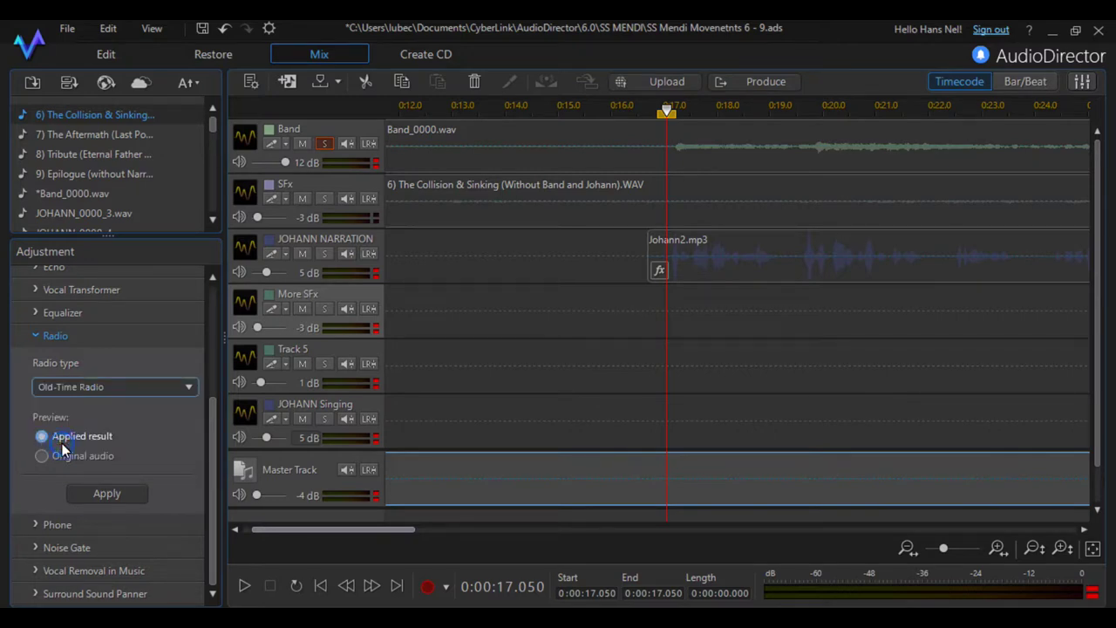
{"action": "left_click", "coordinate": [94, 385]}
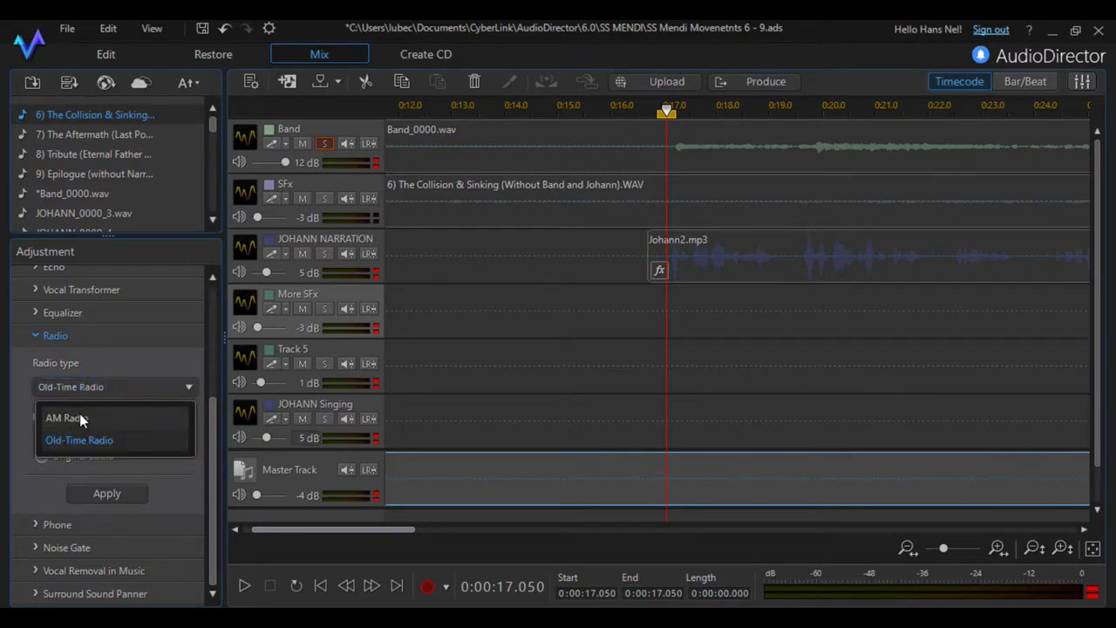
{"action": "left_click", "coordinate": [79, 417]}
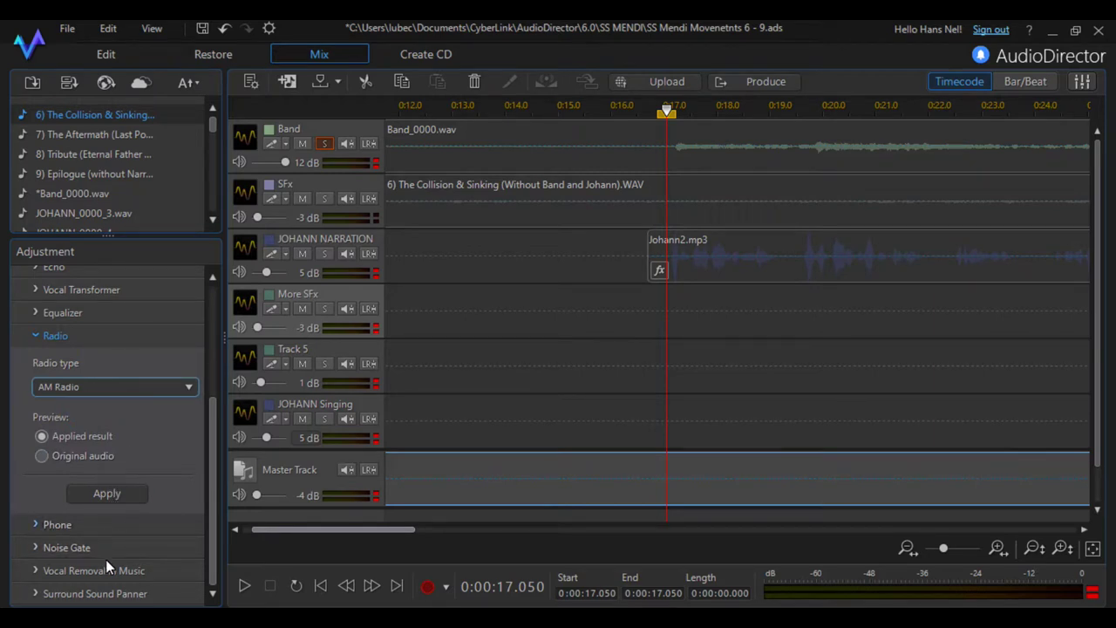
{"action": "left_click", "coordinate": [36, 335]}
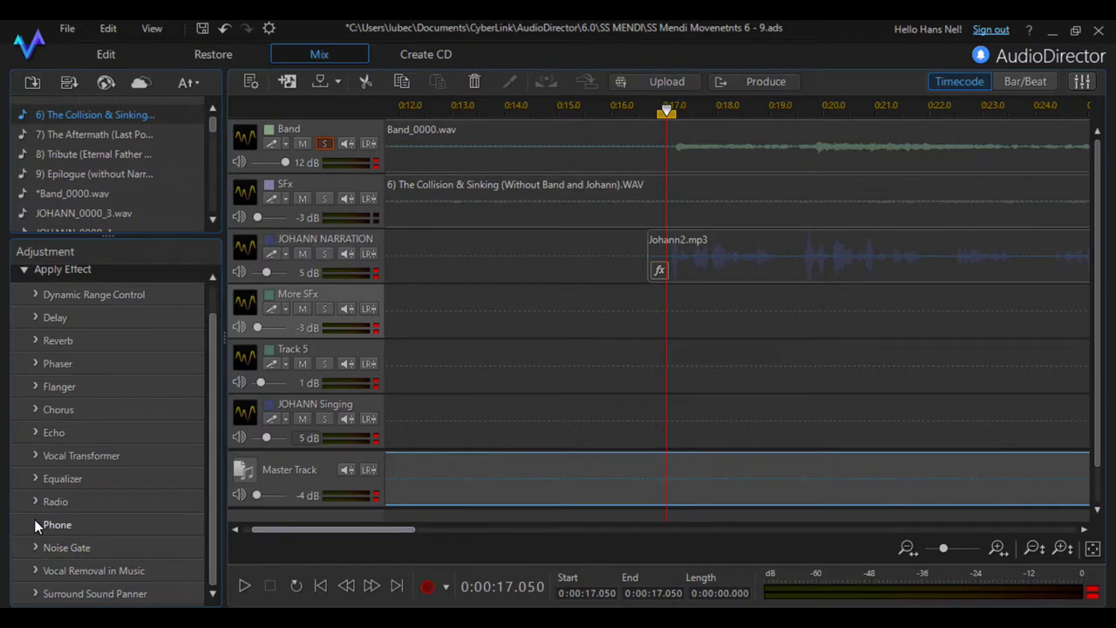
- Review the Vocal Removal in Music options and the voice presets of the Vocal Transformer effect, keeping the Man preset selected
{"action": "left_click", "coordinate": [35, 572]}
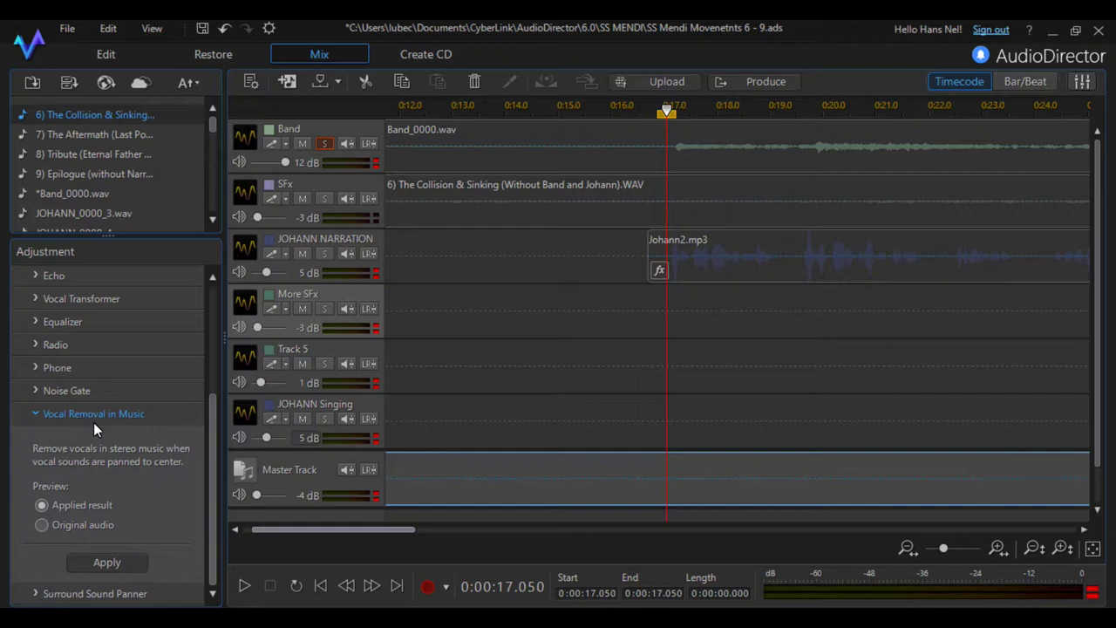
{"action": "left_click", "coordinate": [36, 415]}
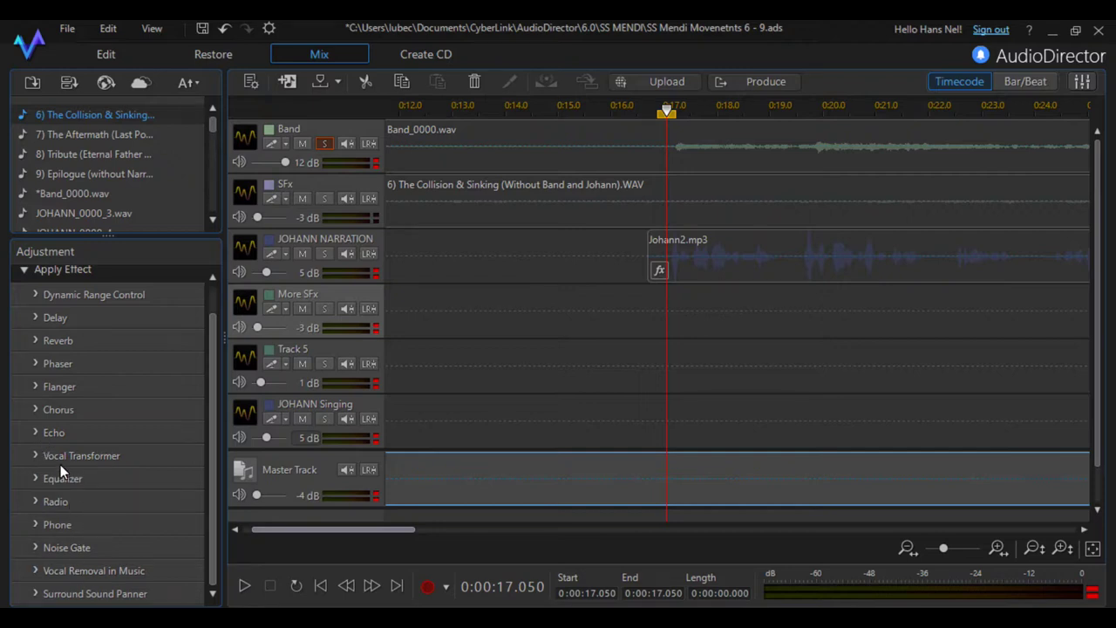
{"action": "left_click", "coordinate": [34, 456]}
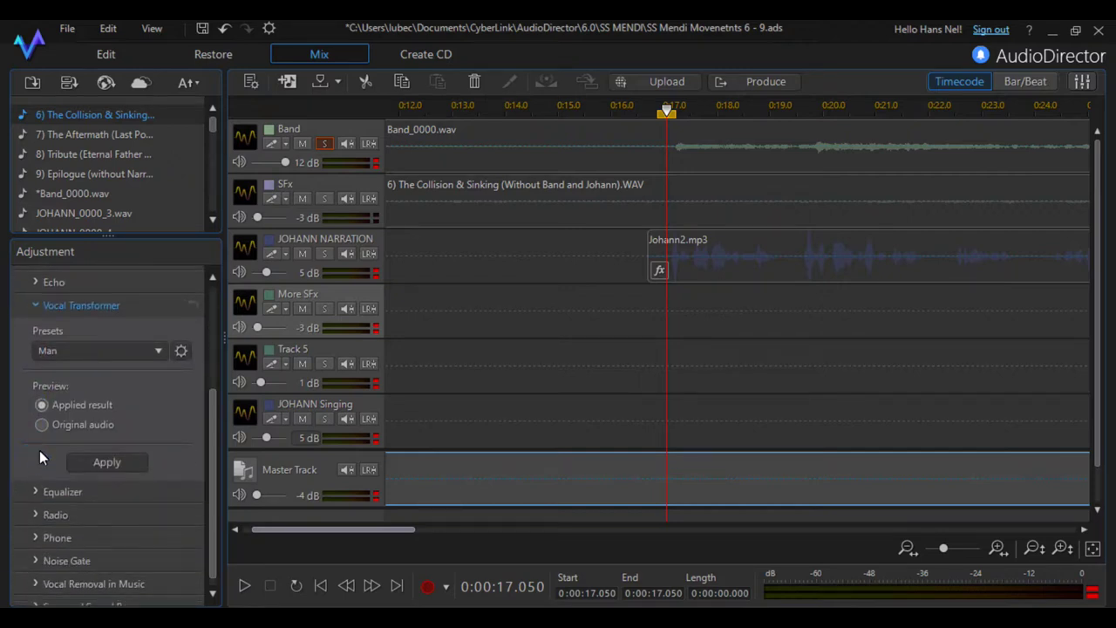
{"action": "left_click", "coordinate": [106, 350]}
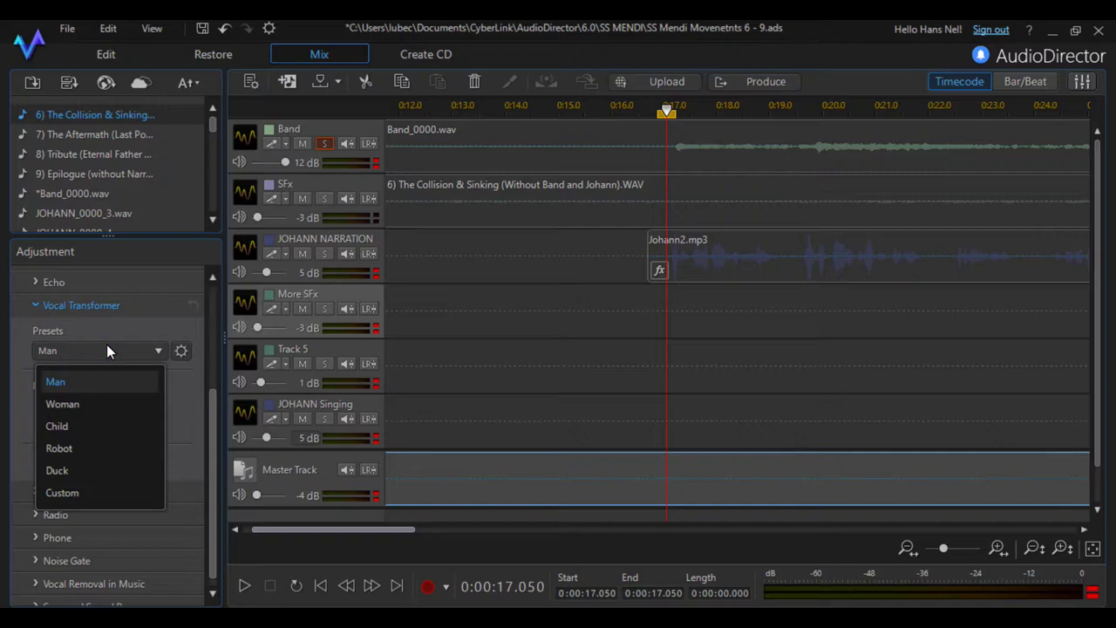
{"action": "left_click", "coordinate": [109, 382]}
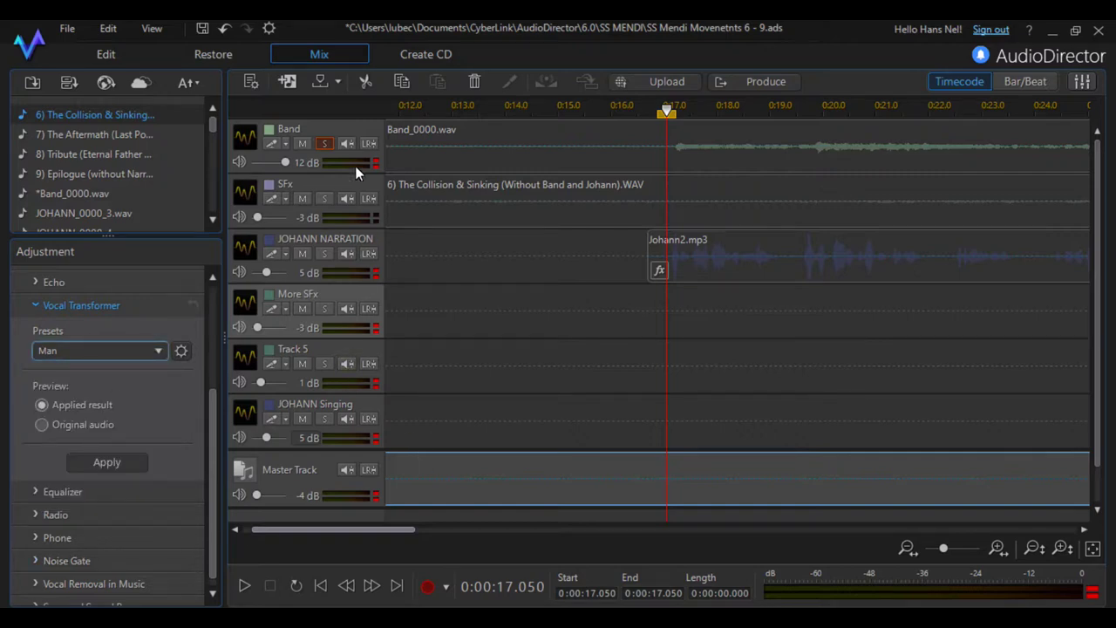
- Solo the narration track instead of Band and play it from 0:17.050 with the Vocal Transformer's Duck preset applied
{"action": "left_click", "coordinate": [323, 148]}
{"action": "left_click", "coordinate": [325, 253]}
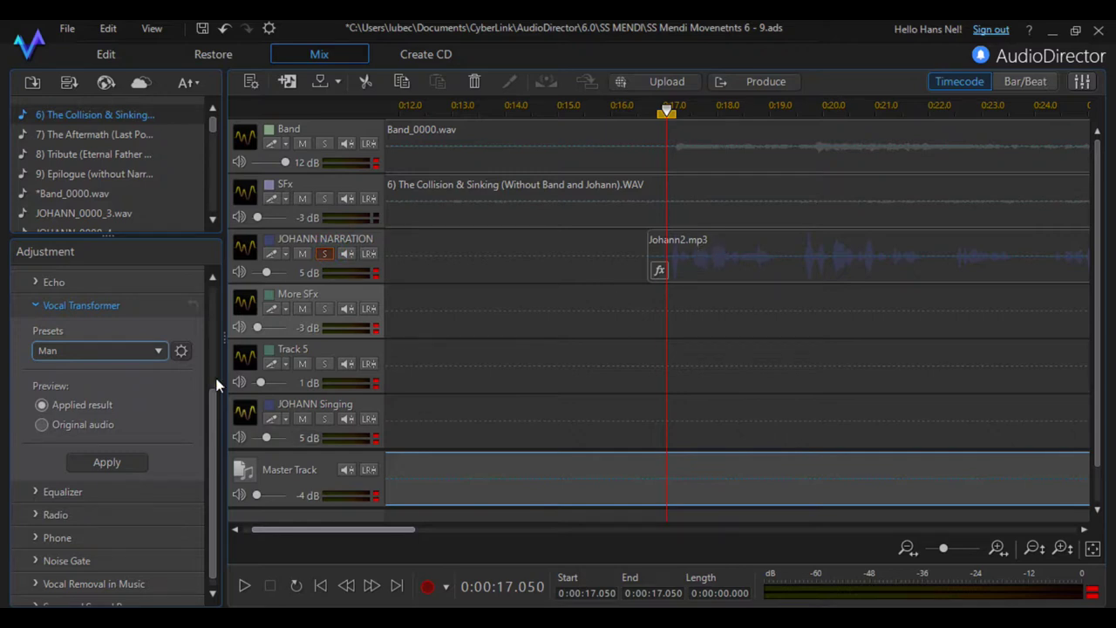
{"action": "left_click", "coordinate": [124, 353]}
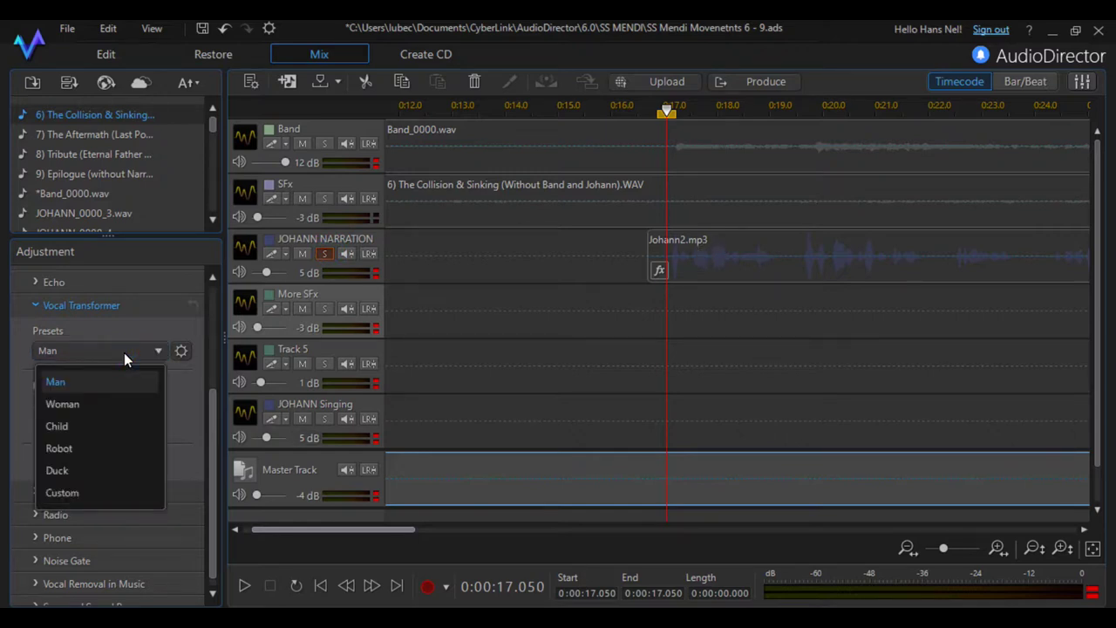
{"action": "left_click", "coordinate": [101, 471]}
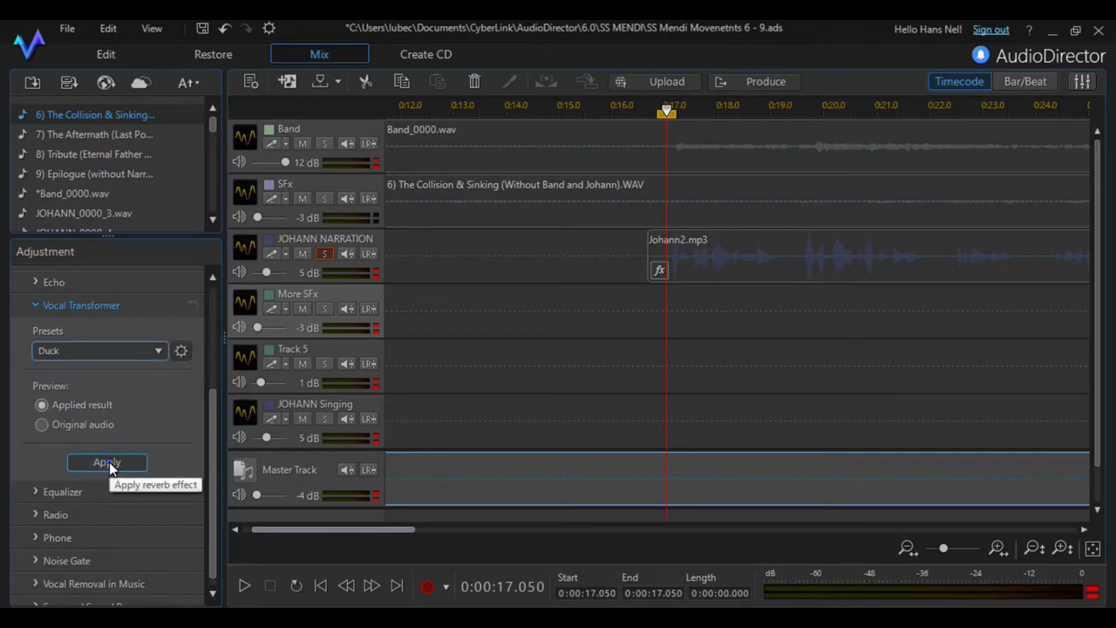
{"action": "left_click", "coordinate": [107, 463]}
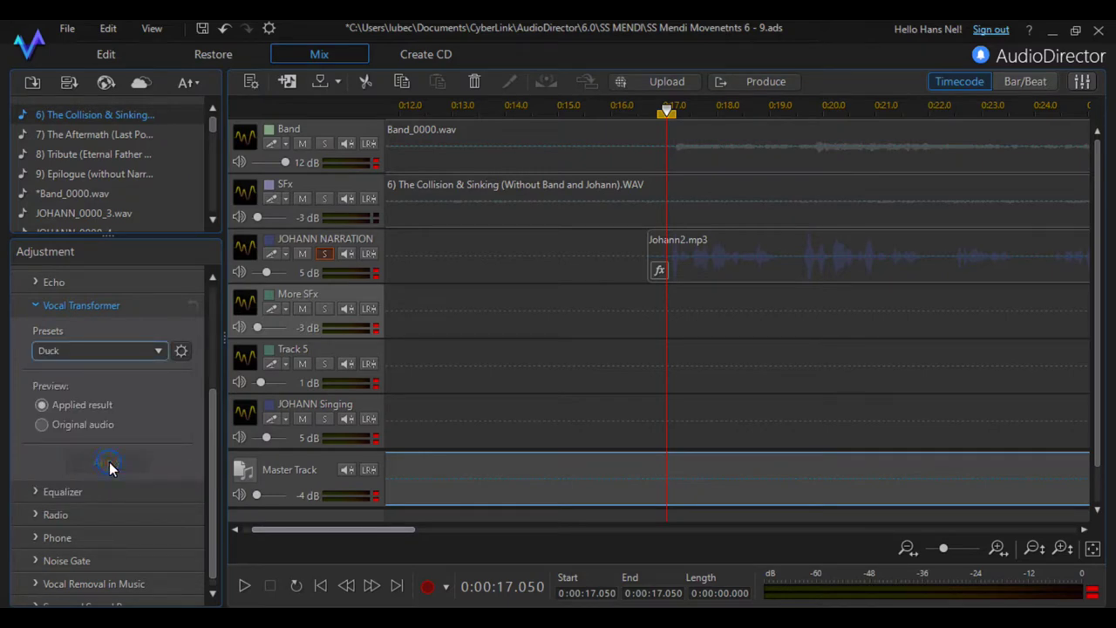
{"action": "left_click", "coordinate": [245, 589]}
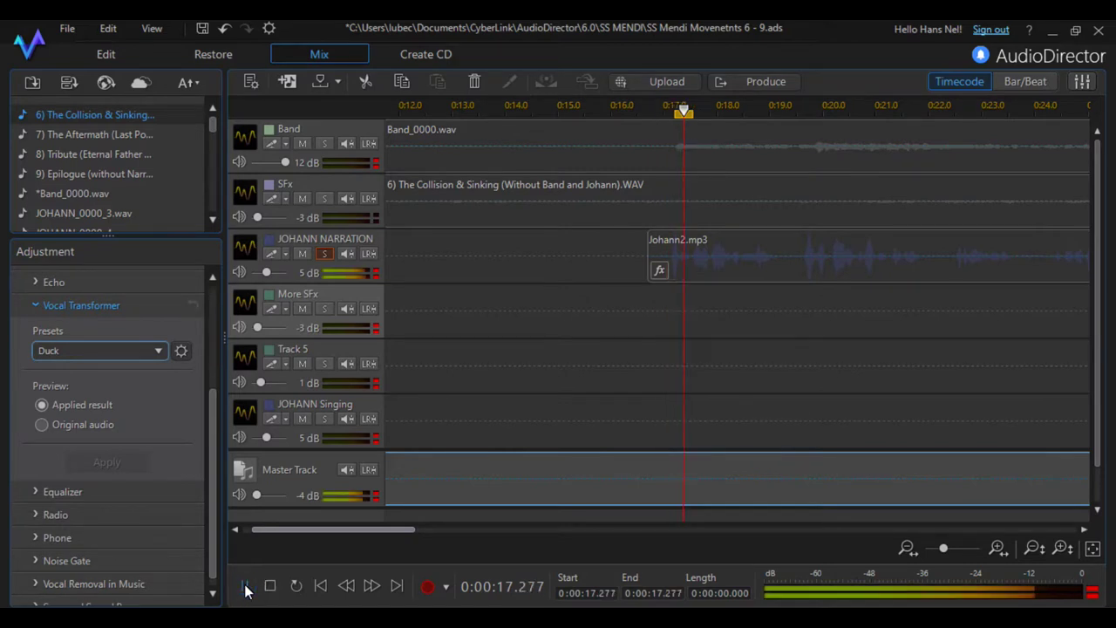
- Switch the Vocal Transformer to the Robot preset and apply it while the soloed narration track keeps playing
{"action": "left_click", "coordinate": [78, 349]}
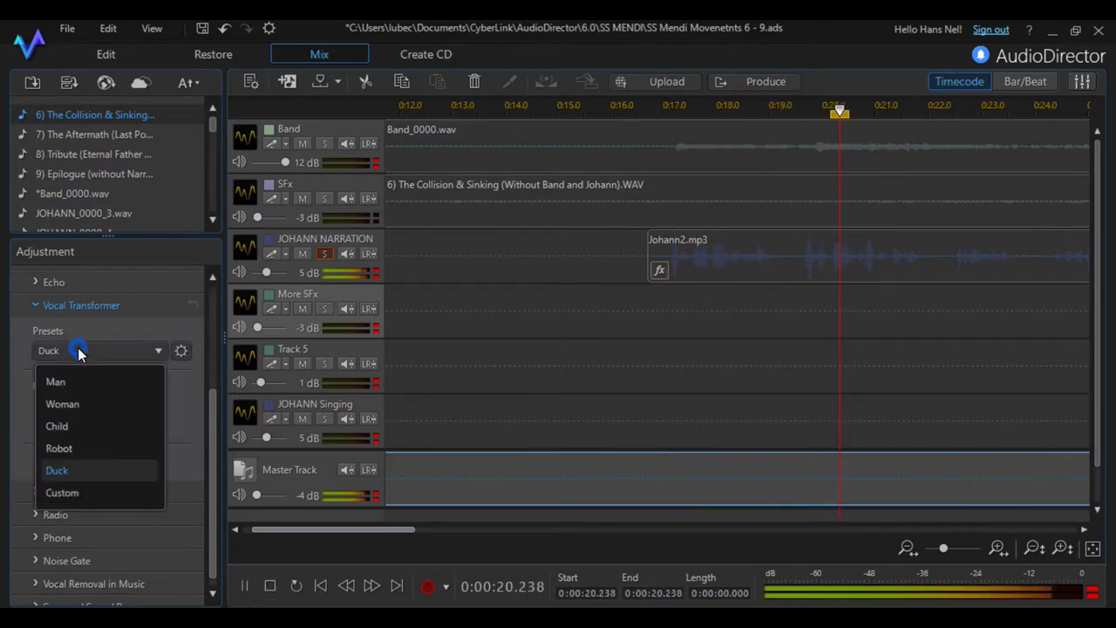
{"action": "left_click", "coordinate": [106, 475]}
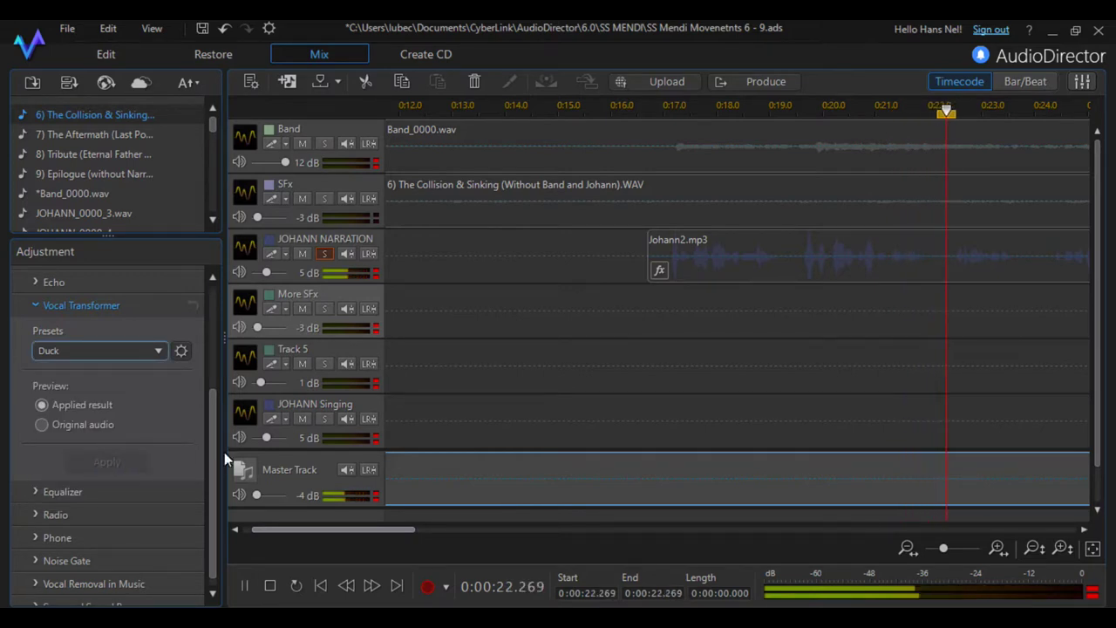
{"action": "left_click", "coordinate": [122, 358]}
{"action": "left_click", "coordinate": [115, 451]}
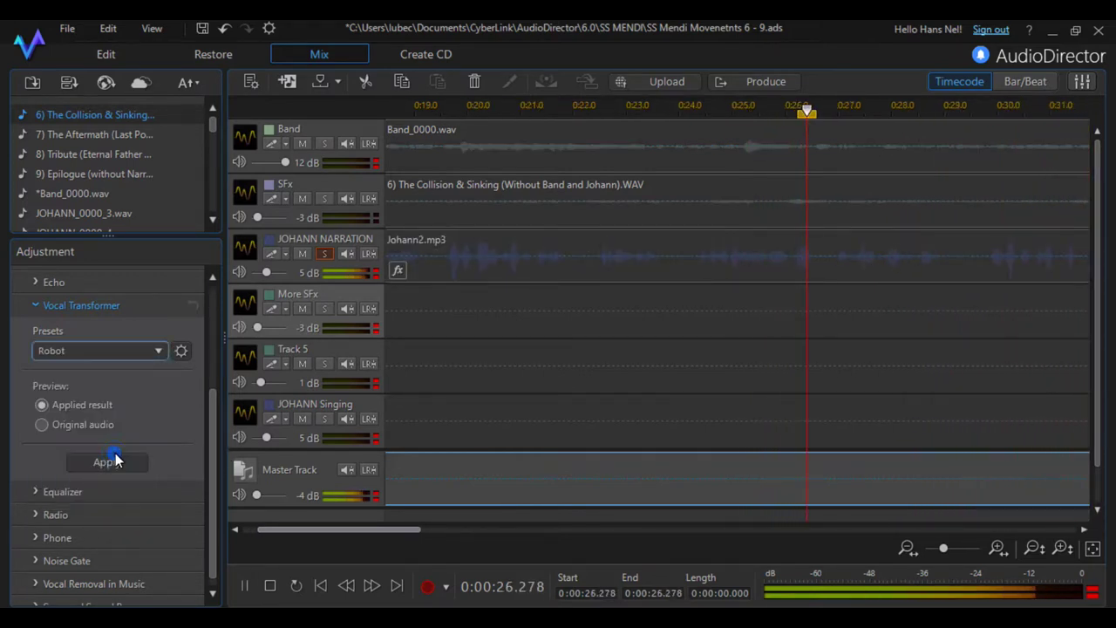
{"action": "left_click", "coordinate": [122, 463]}
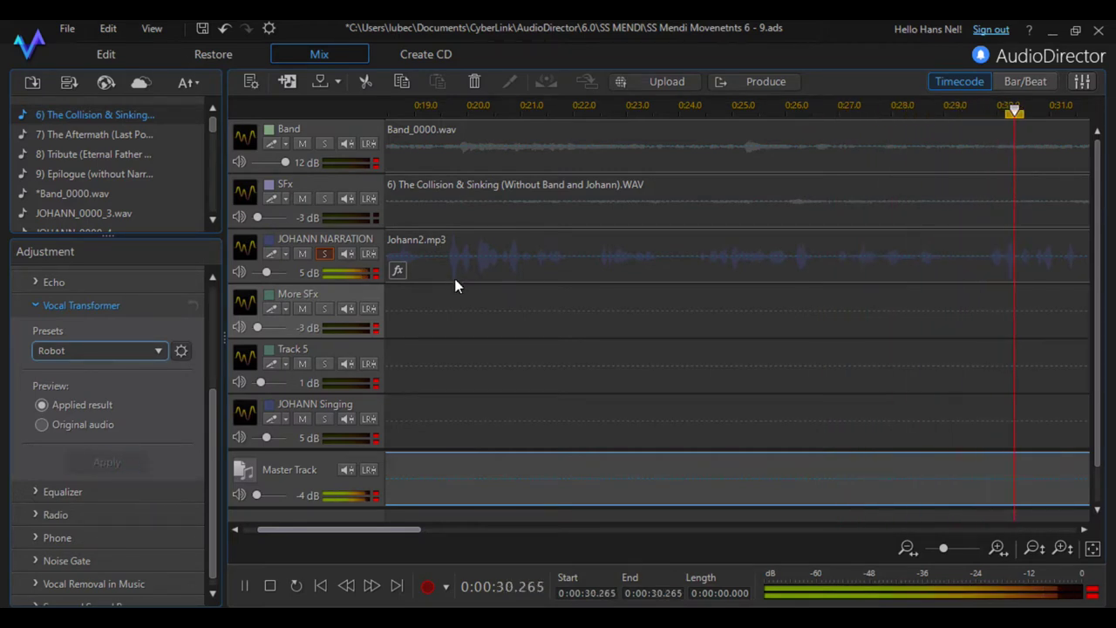
- Select the narration clip and audition the Vocal Transformer's Woman and Child presets during playback without applying them
{"action": "left_click", "coordinate": [518, 273]}
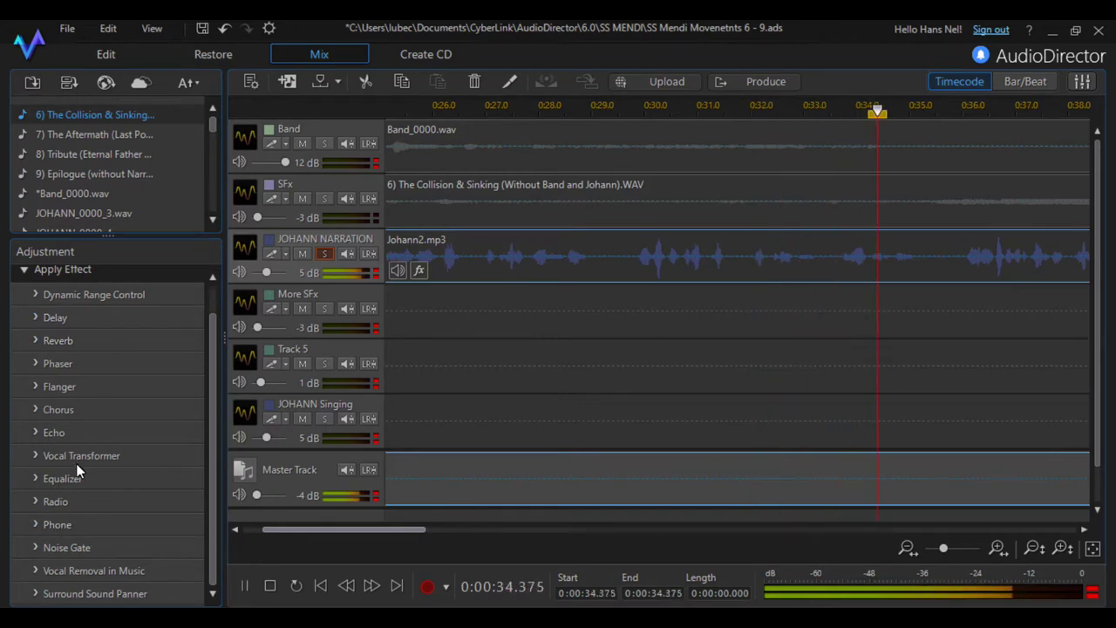
{"action": "left_click", "coordinate": [76, 459]}
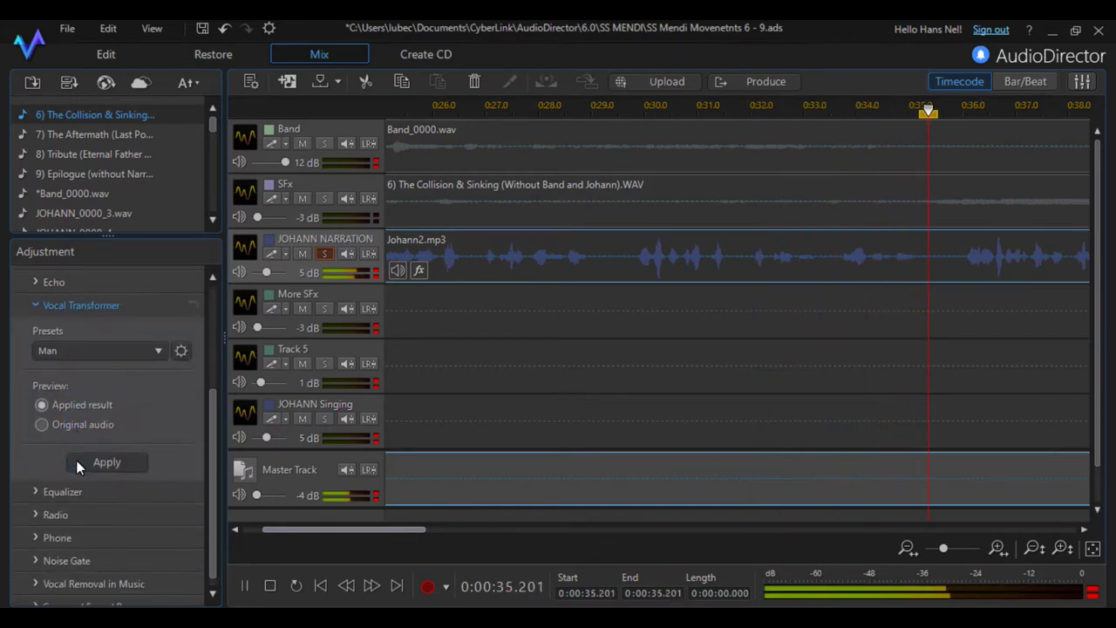
{"action": "left_click", "coordinate": [88, 351]}
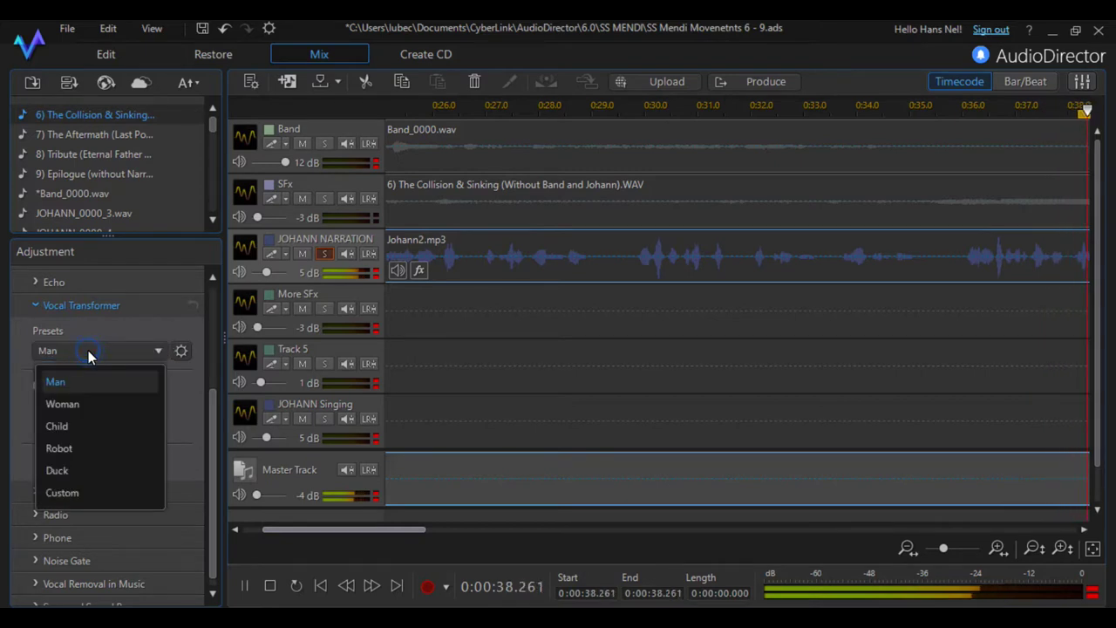
{"action": "left_click", "coordinate": [95, 408]}
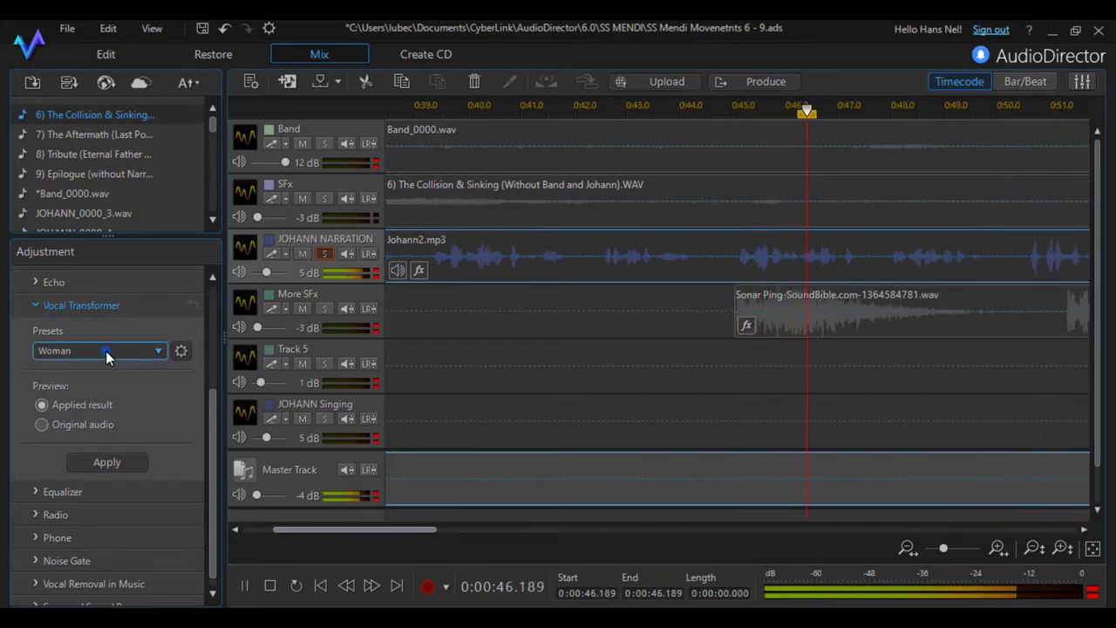
{"action": "left_click", "coordinate": [106, 351]}
{"action": "left_click", "coordinate": [94, 427]}
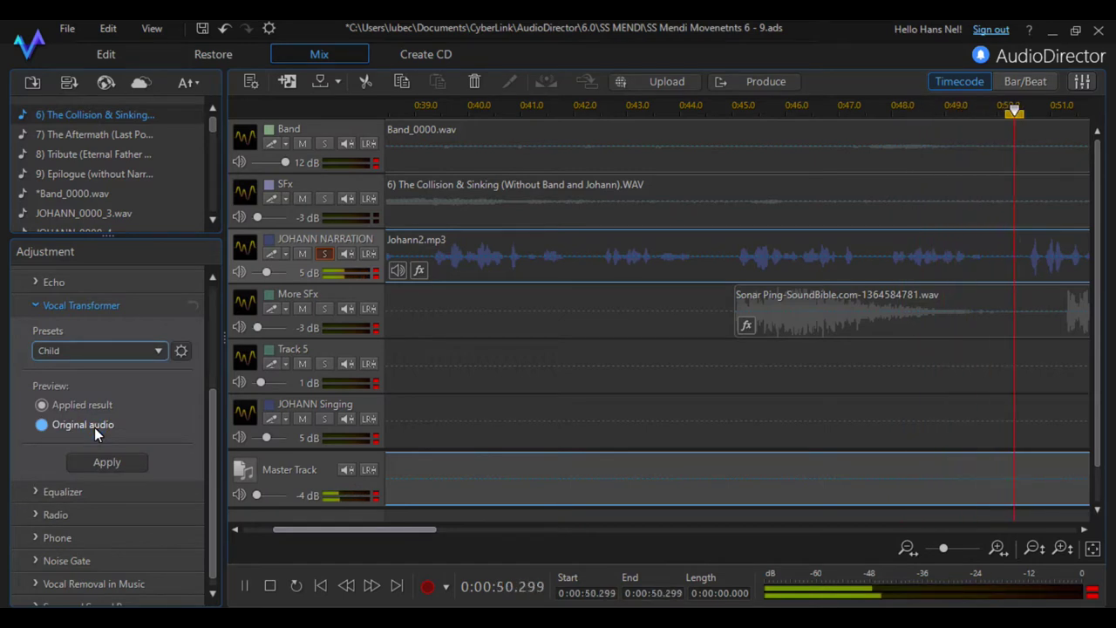
- Audition the Vocal Transformer's Robot and Duck presets on the narration clip without applying them, and stop playback
{"action": "left_click", "coordinate": [110, 354]}
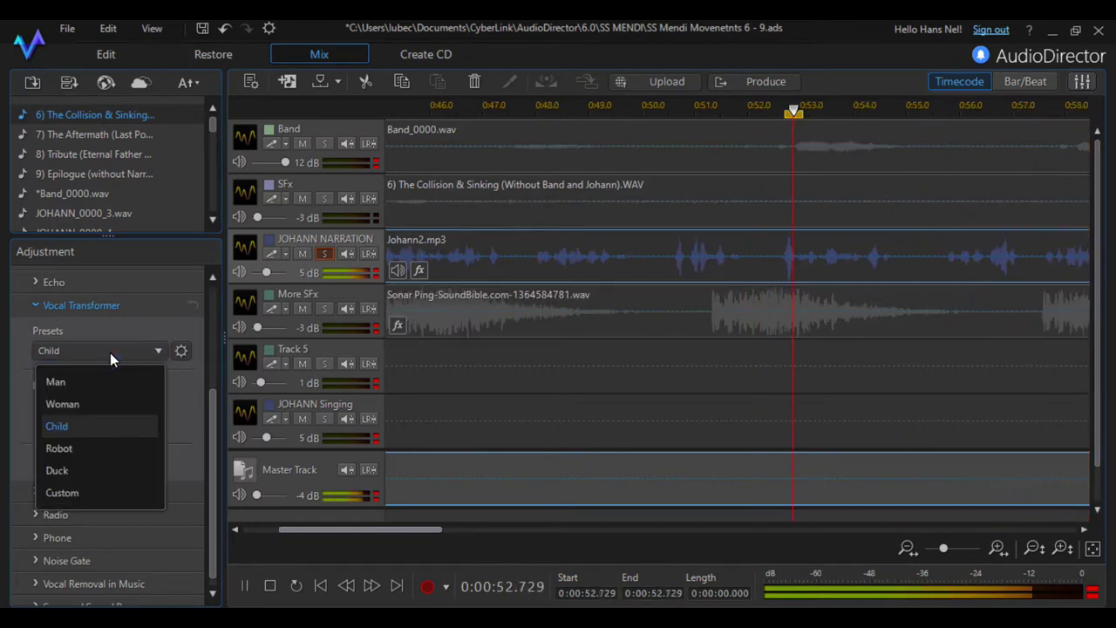
{"action": "left_click", "coordinate": [96, 447]}
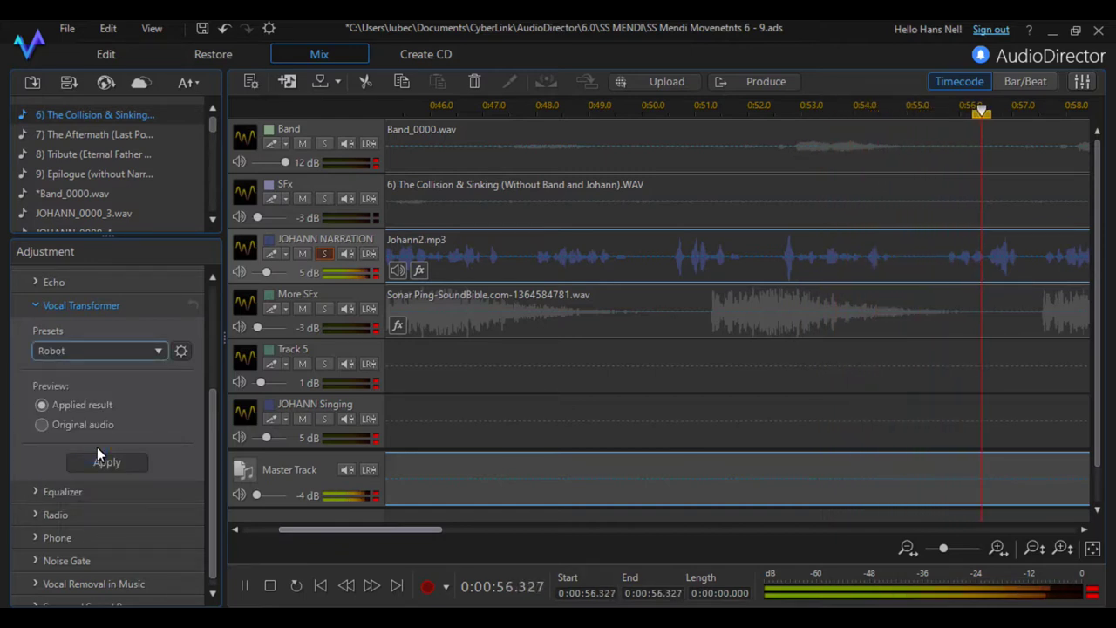
{"action": "left_click", "coordinate": [111, 348]}
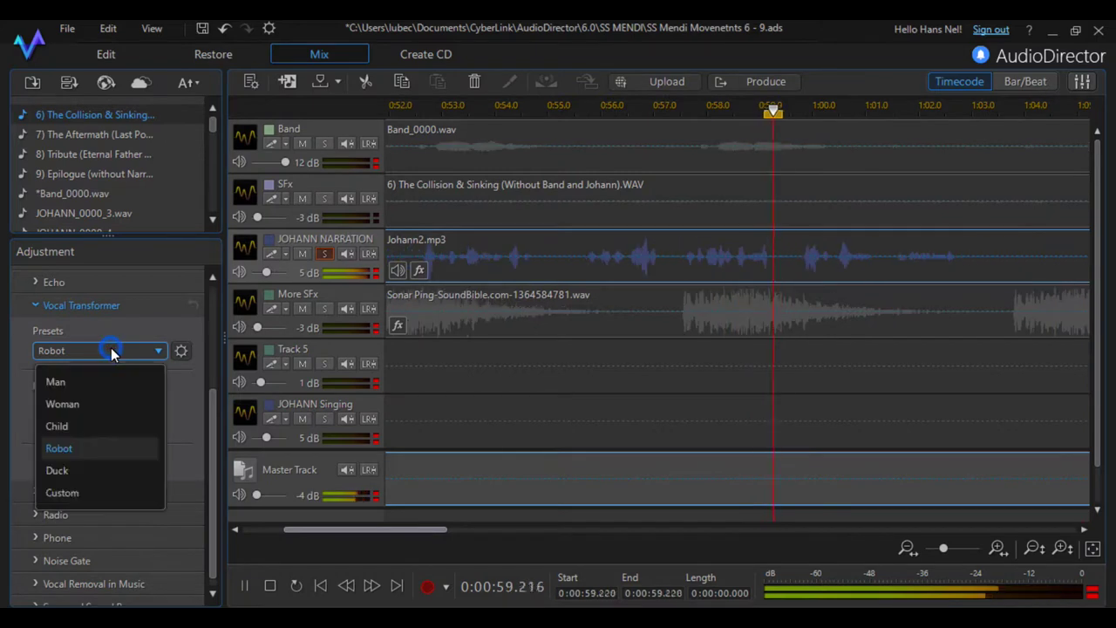
{"action": "left_click", "coordinate": [101, 472]}
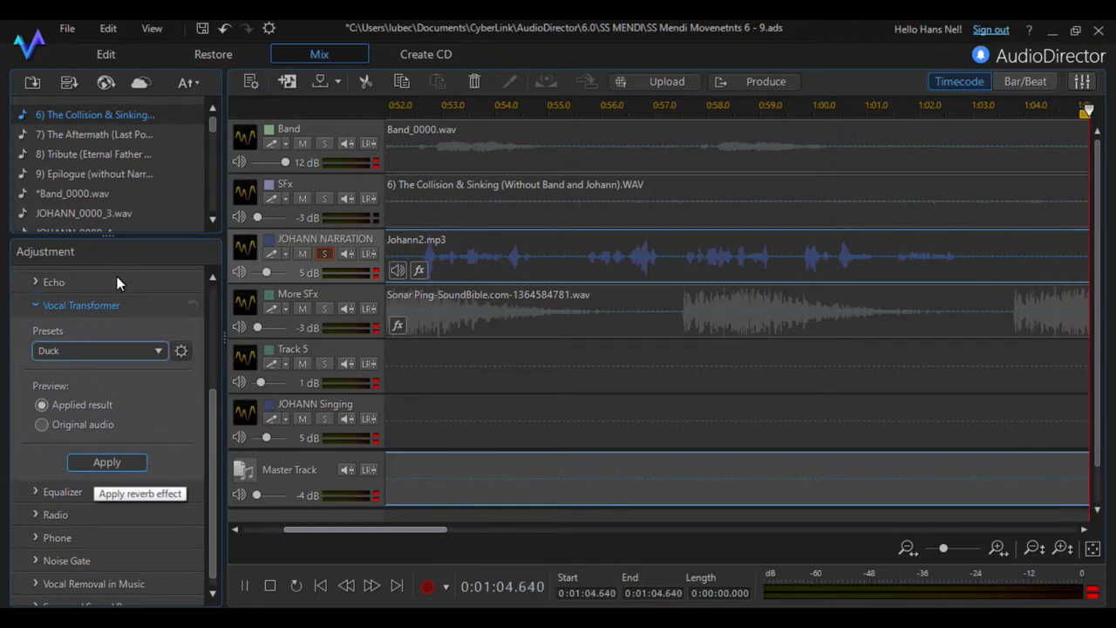
{"action": "left_click", "coordinate": [272, 589]}
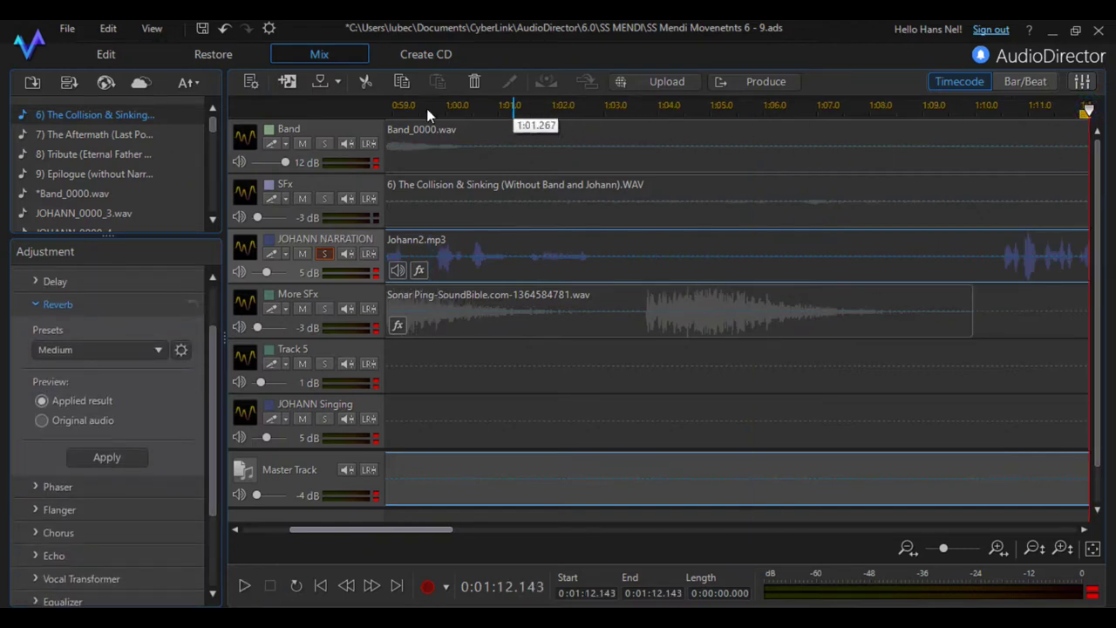
- Select the Band_0000.wav clip on the Band track and apply the Equalizer effect with the Classical preset
{"action": "left_click", "coordinate": [401, 129]}
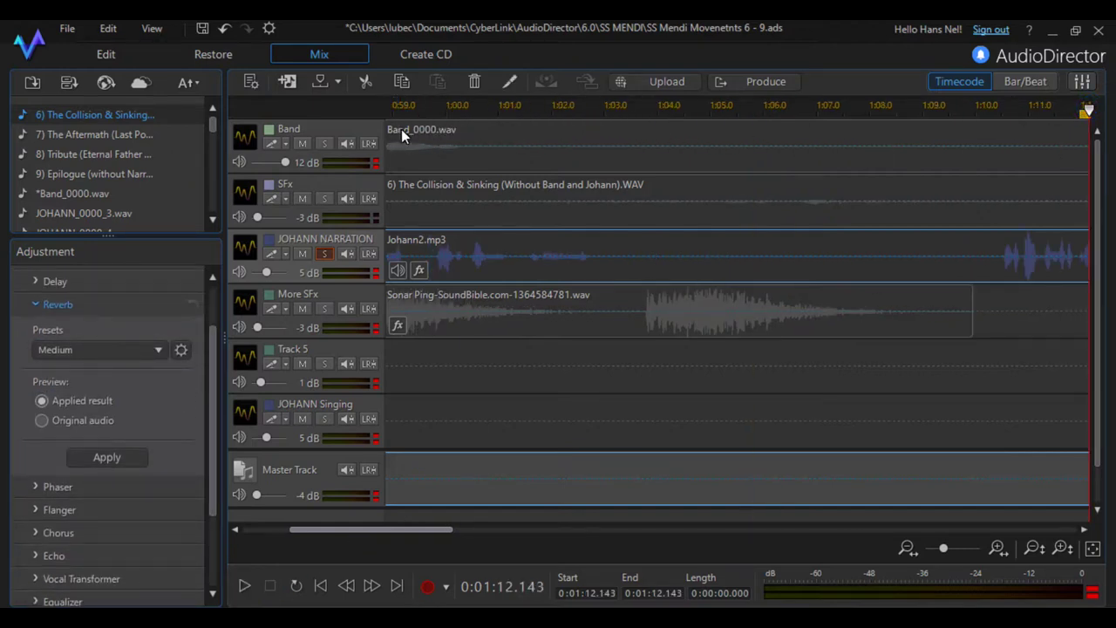
{"action": "left_click", "coordinate": [413, 163]}
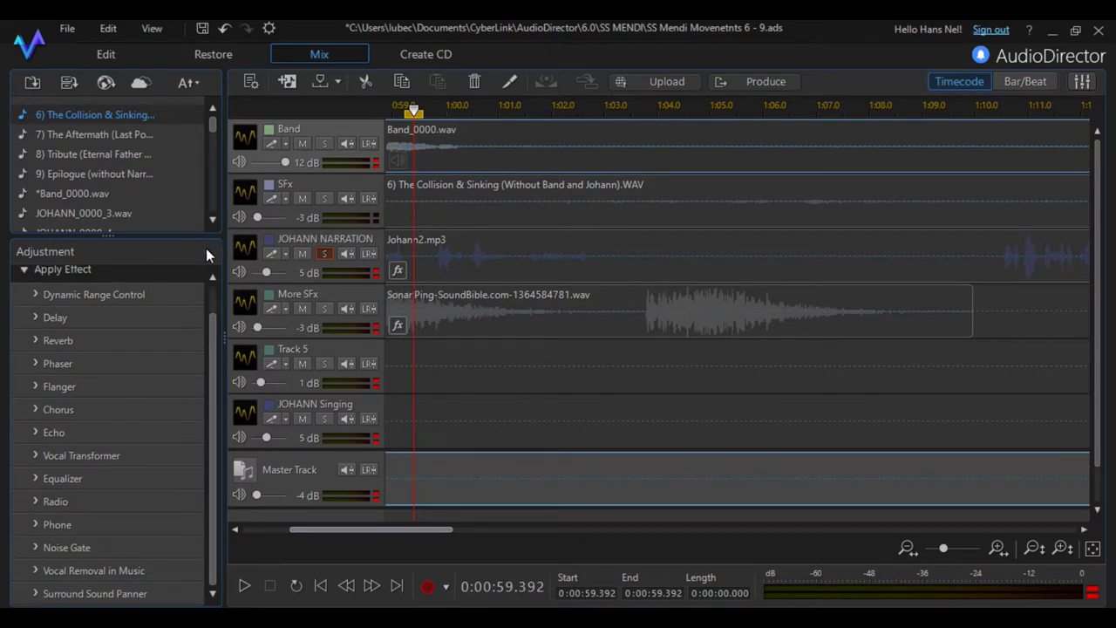
{"action": "left_click", "coordinate": [35, 478]}
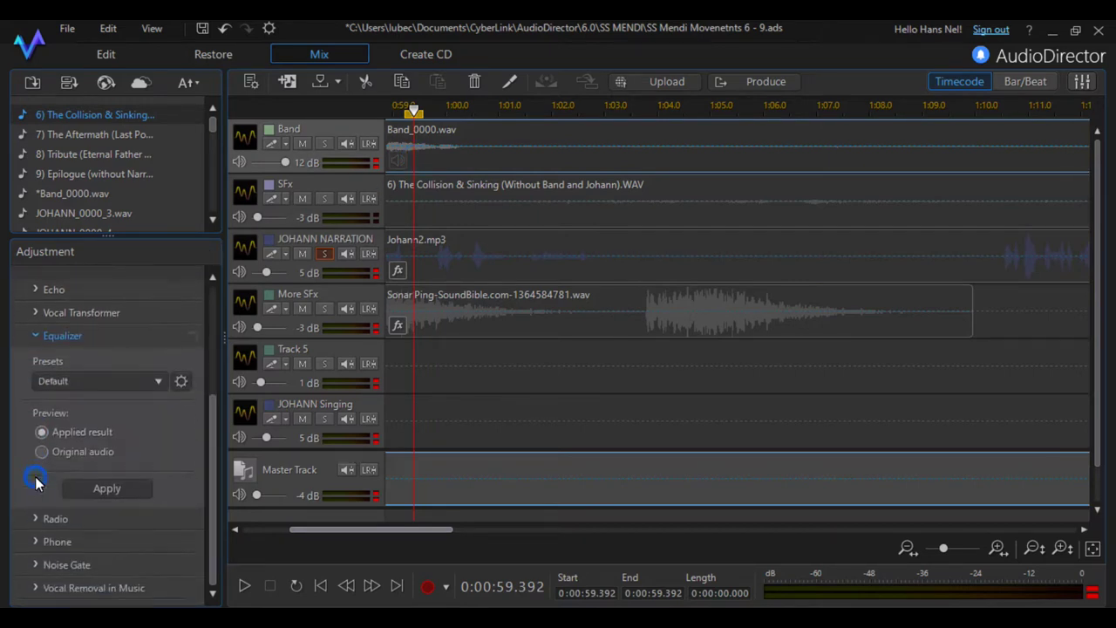
{"action": "left_click", "coordinate": [95, 364]}
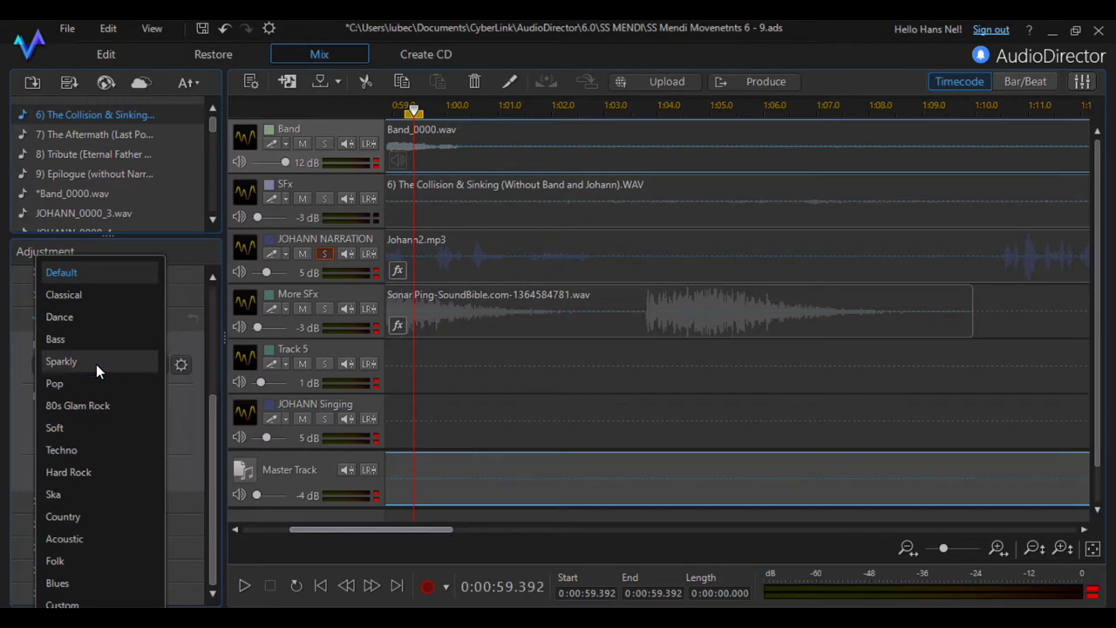
{"action": "left_click", "coordinate": [546, 137]}
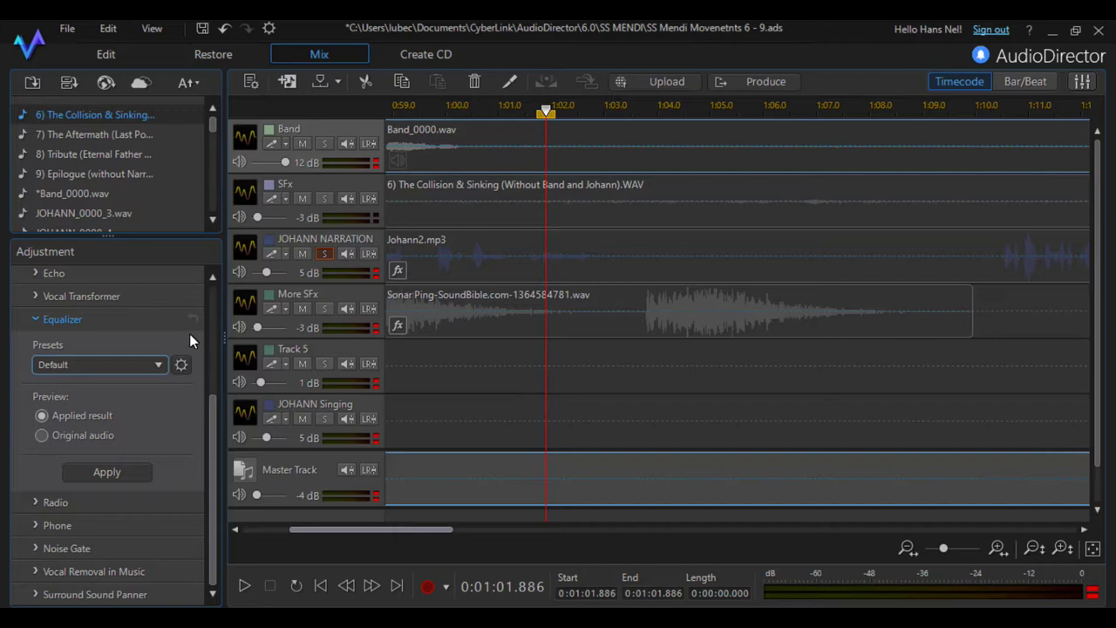
{"action": "left_click", "coordinate": [138, 361]}
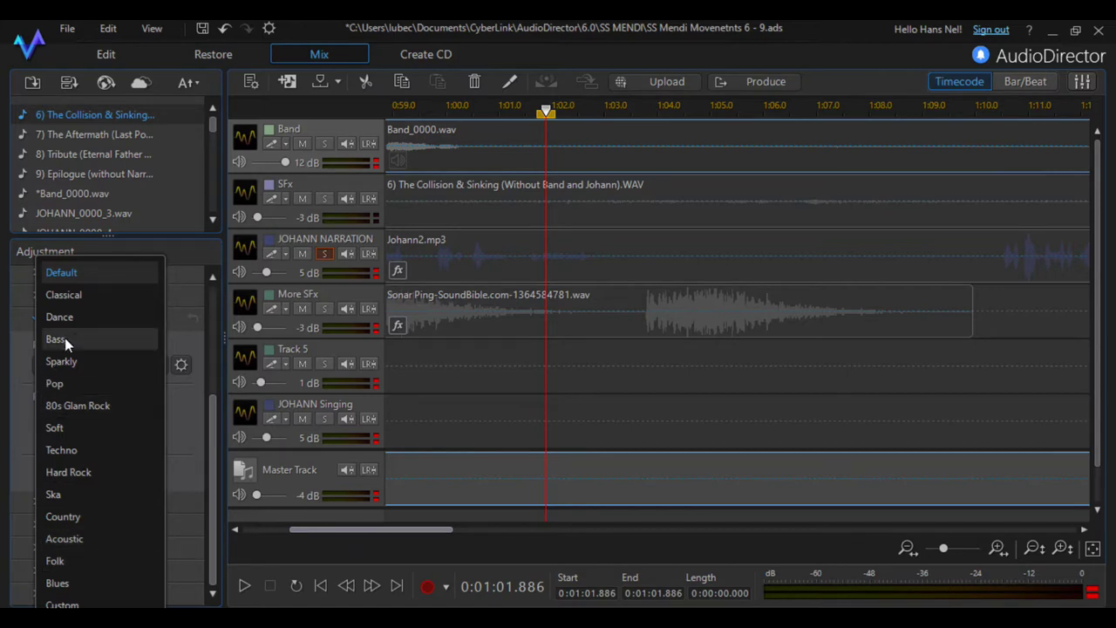
{"action": "left_click", "coordinate": [83, 295]}
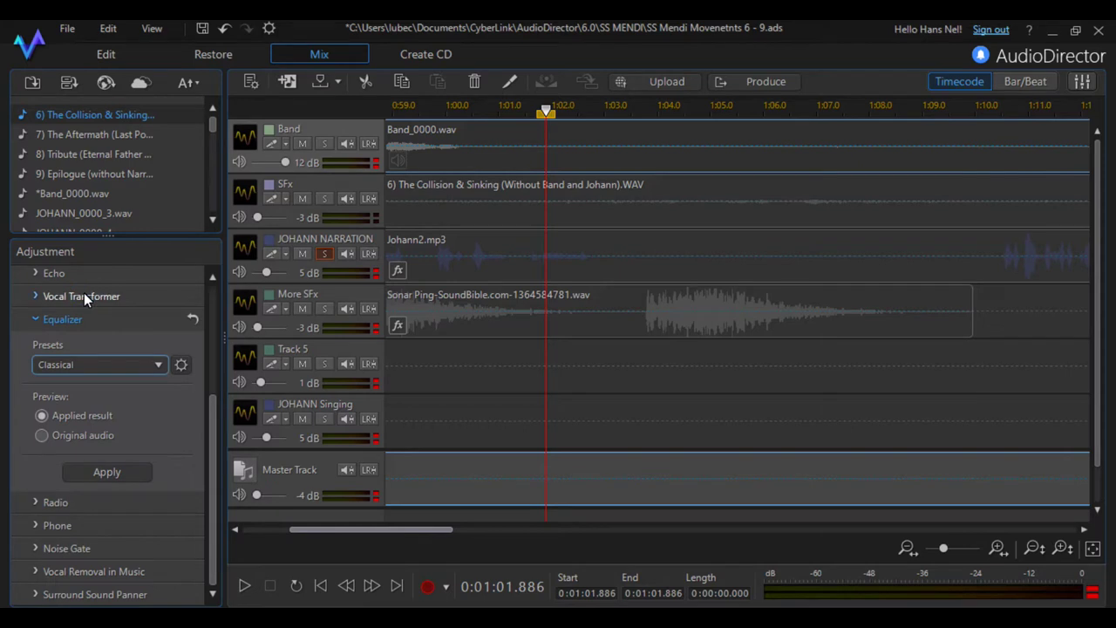
{"action": "left_click", "coordinate": [116, 471]}
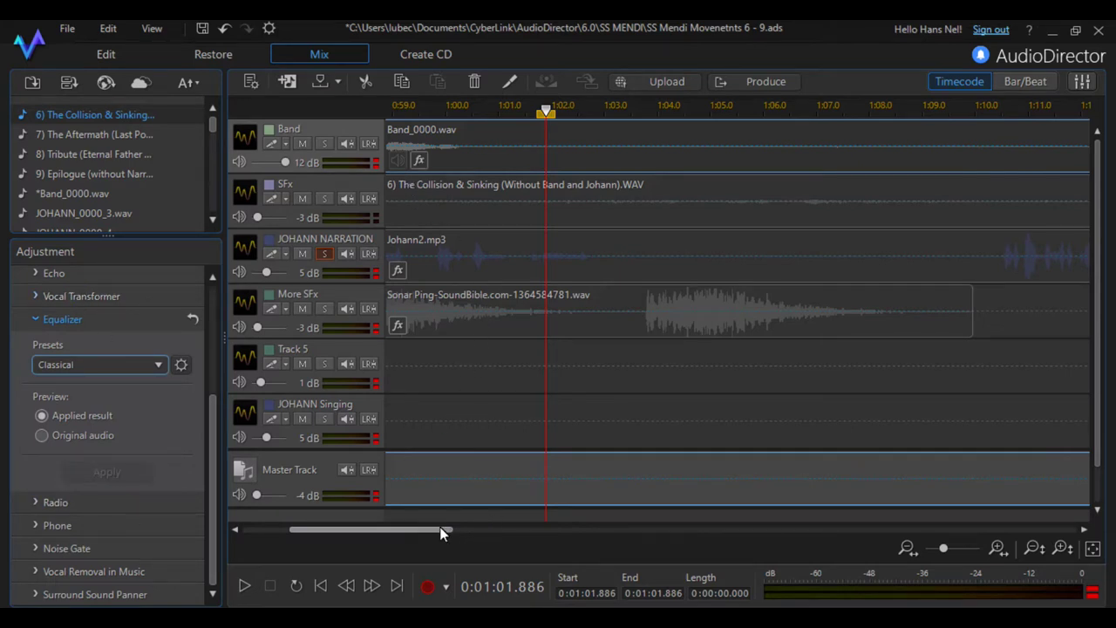
- Place the playhead at 0:17.076 on the timeline and dismiss the two pop-up notifications
{"action": "left_click_drag", "start_coordinate": [435, 529], "coordinate": [389, 528]}
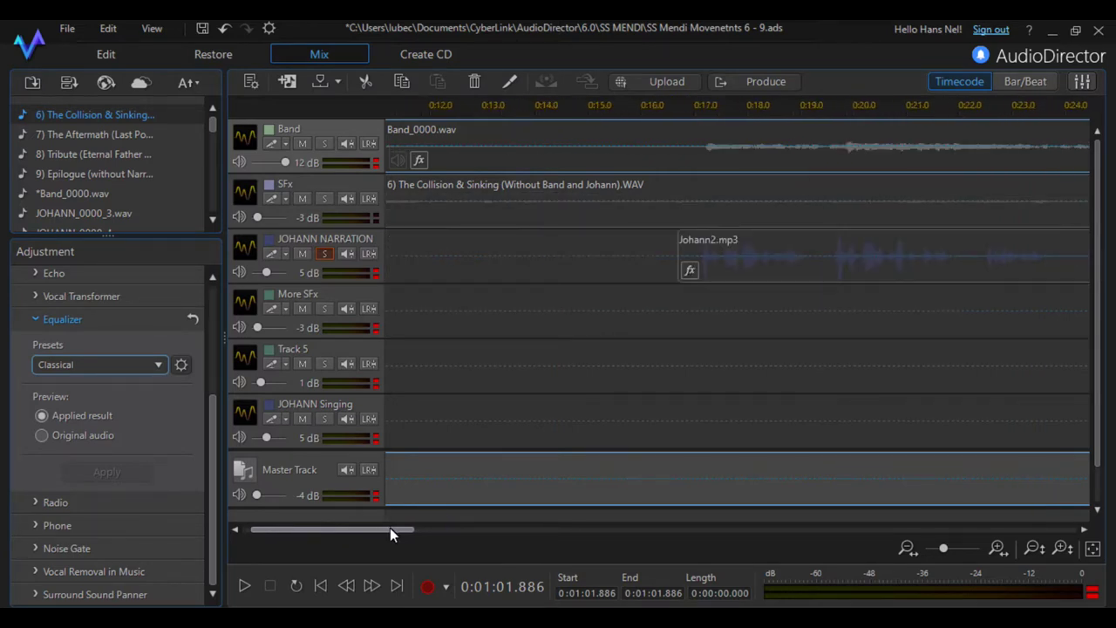
{"action": "left_click", "coordinate": [654, 106]}
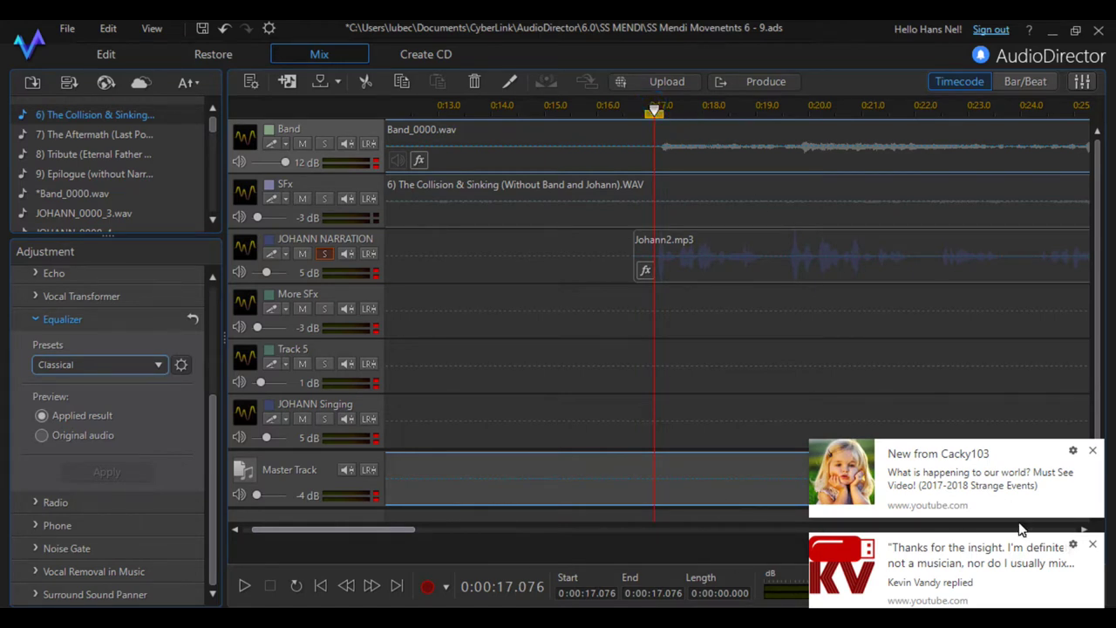
{"action": "left_click", "coordinate": [1095, 456]}
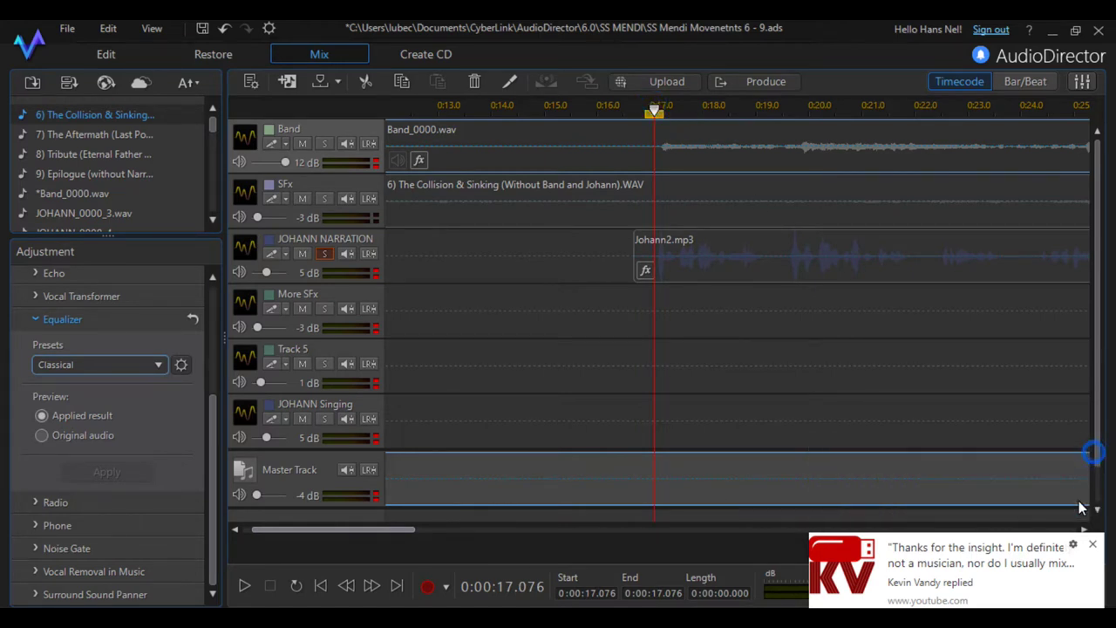
{"action": "left_click", "coordinate": [1093, 546]}
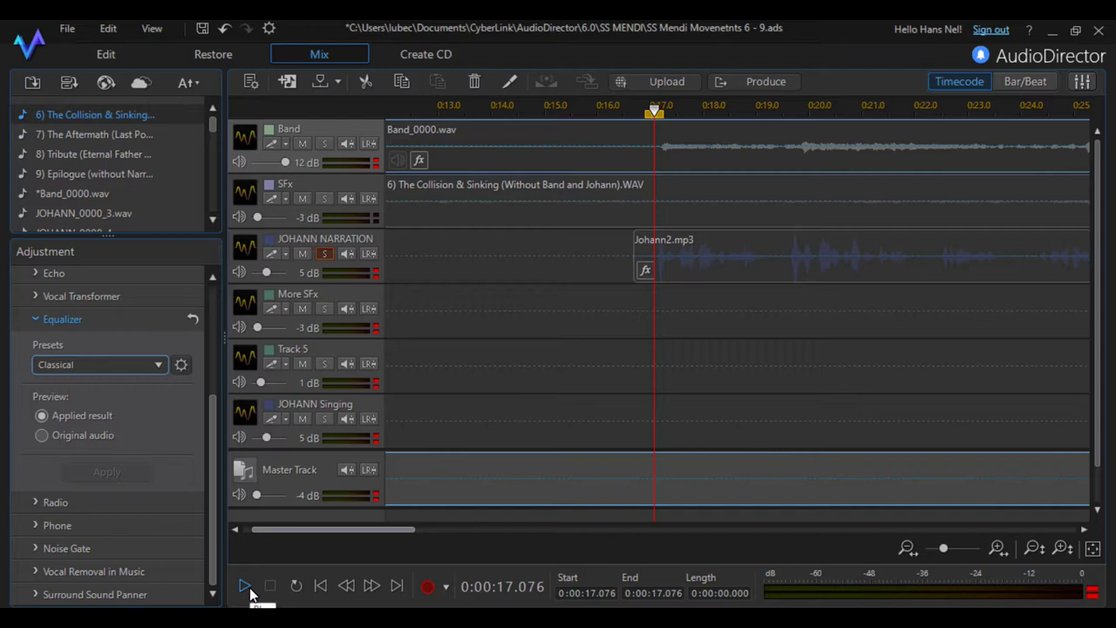
- Switch the Band clip's Equalizer to the Custom preset, open its detailed band settings and preview it briefly
{"action": "left_click", "coordinate": [146, 365]}
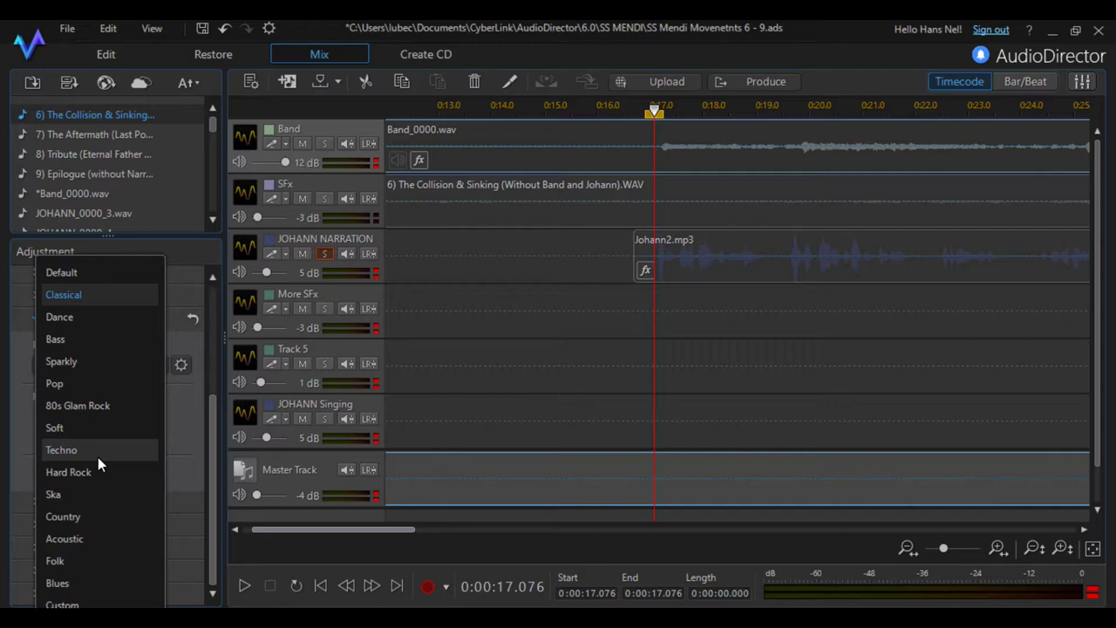
{"action": "left_click", "coordinate": [62, 603]}
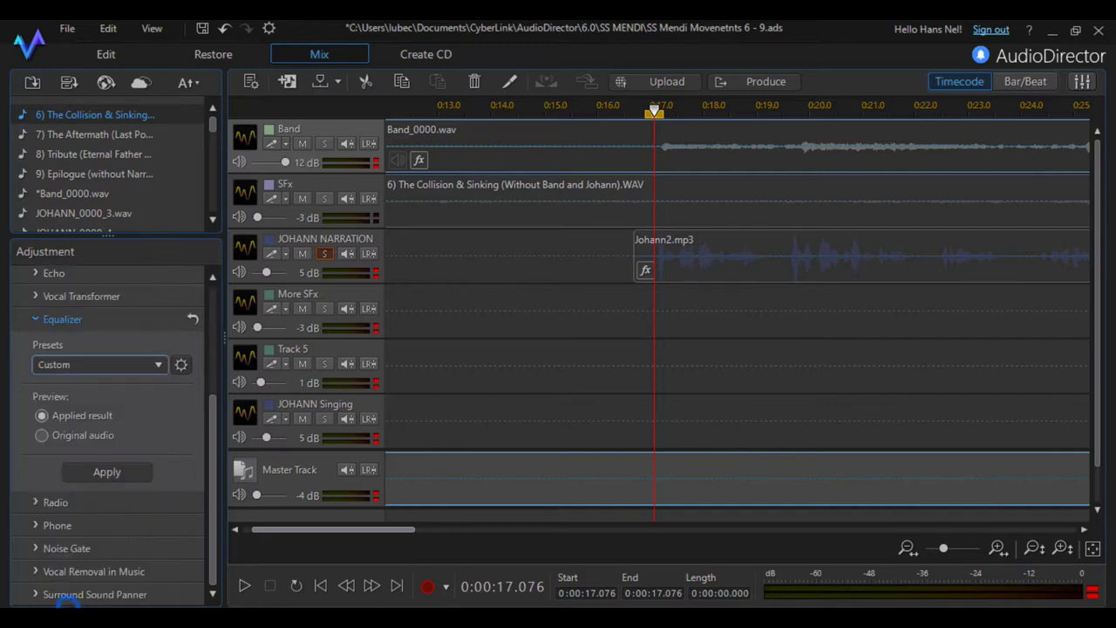
{"action": "left_click", "coordinate": [181, 364]}
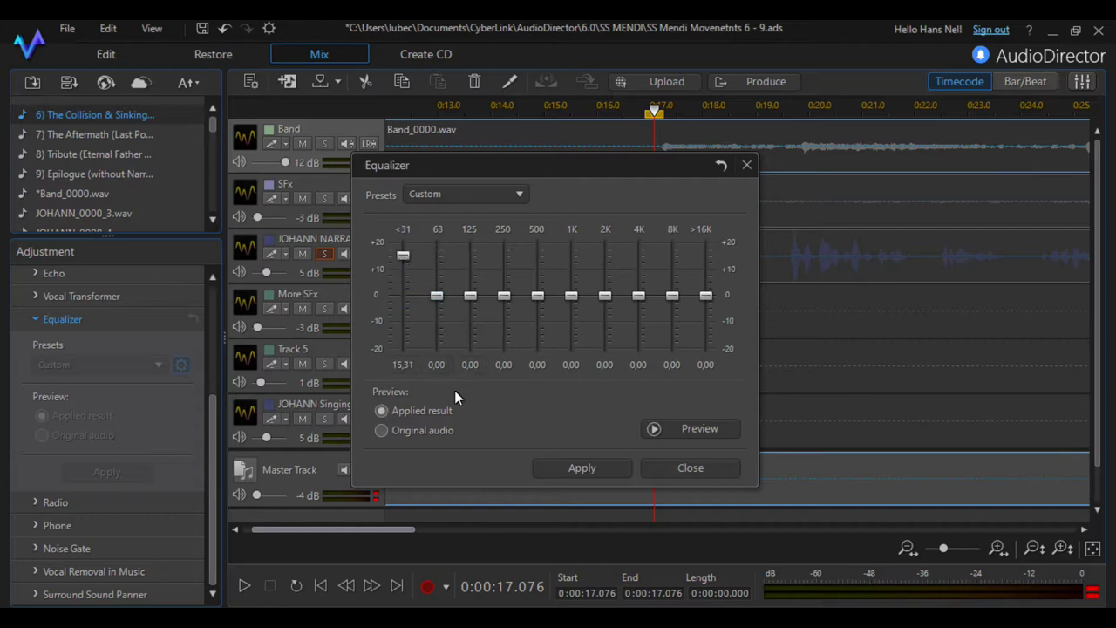
{"action": "left_click", "coordinate": [705, 435]}
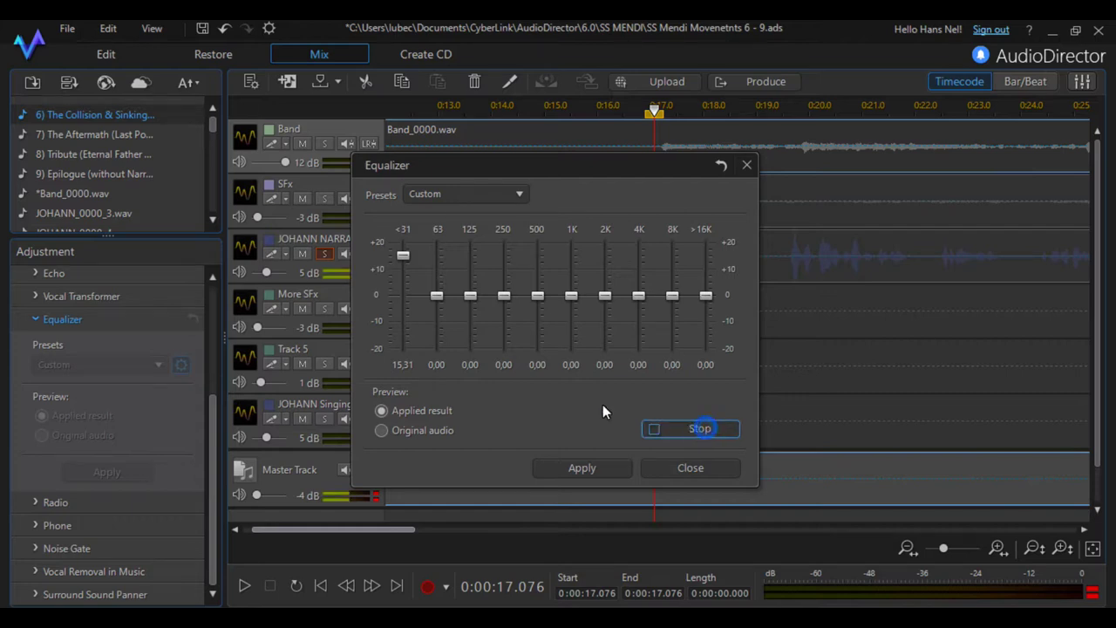
{"action": "left_click", "coordinate": [691, 429]}
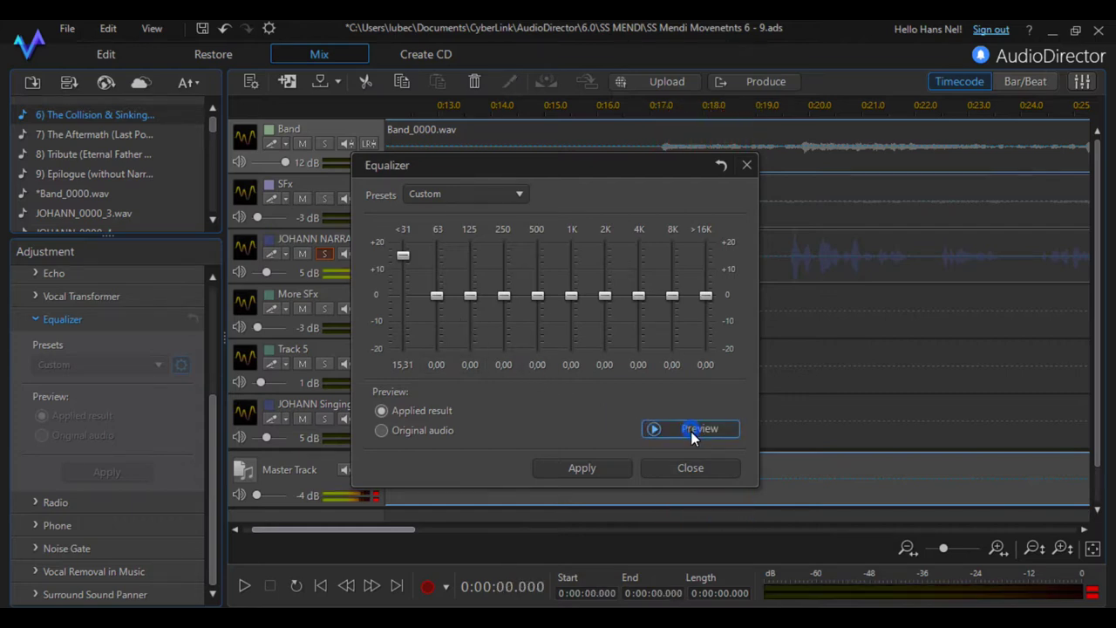
- Solo the Band track instead of the narration track and start the Equalizer preview from 0:17.014
{"action": "left_click", "coordinate": [322, 253]}
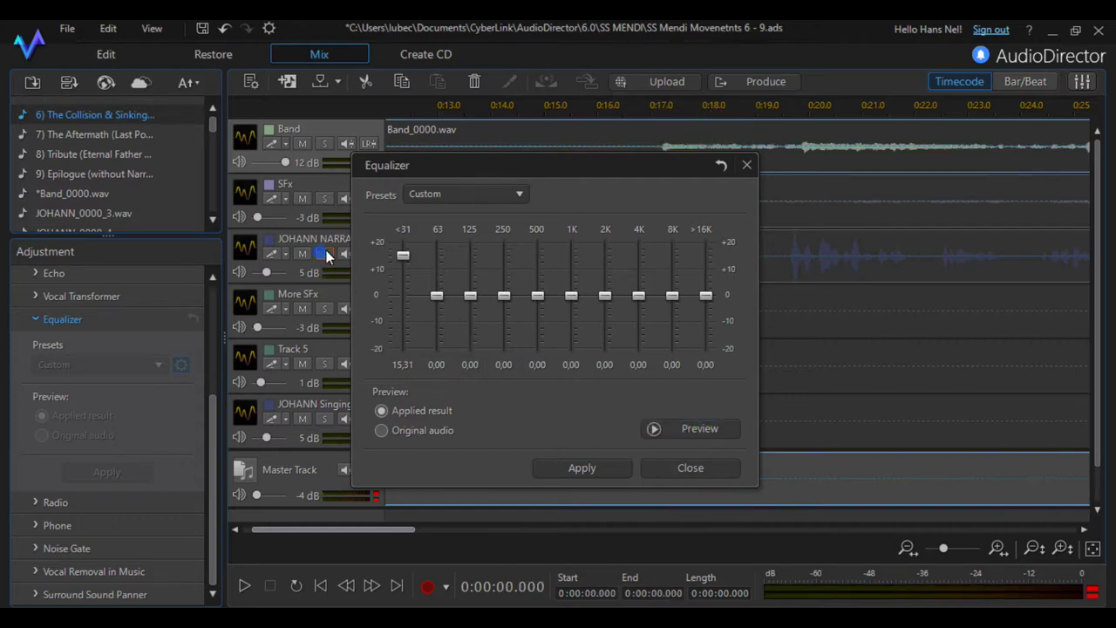
{"action": "left_click", "coordinate": [325, 143]}
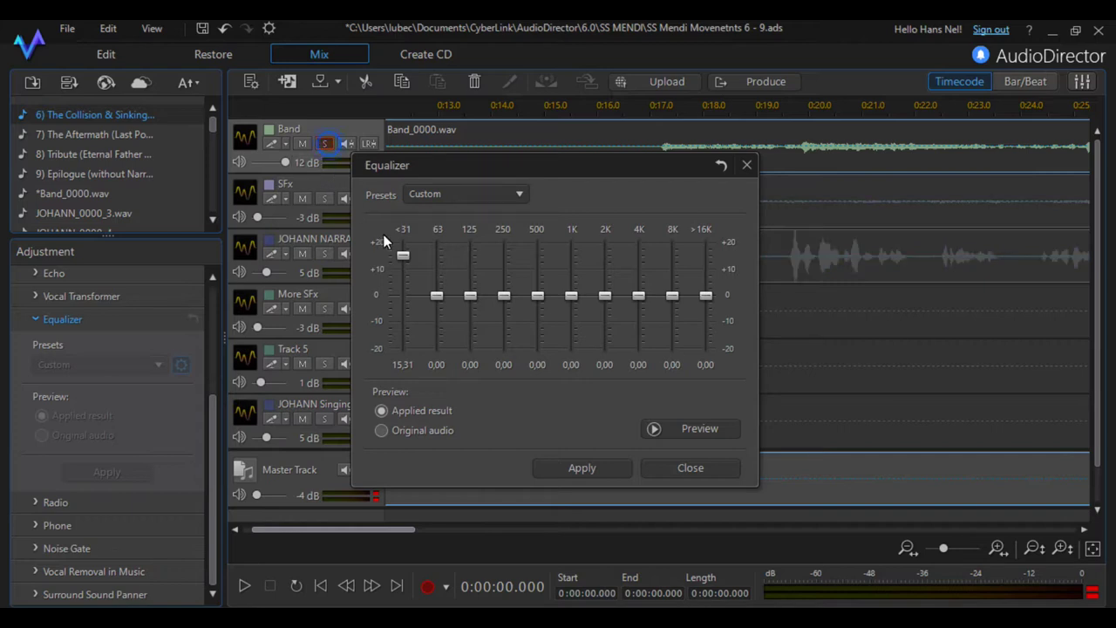
{"action": "left_click", "coordinate": [650, 106]}
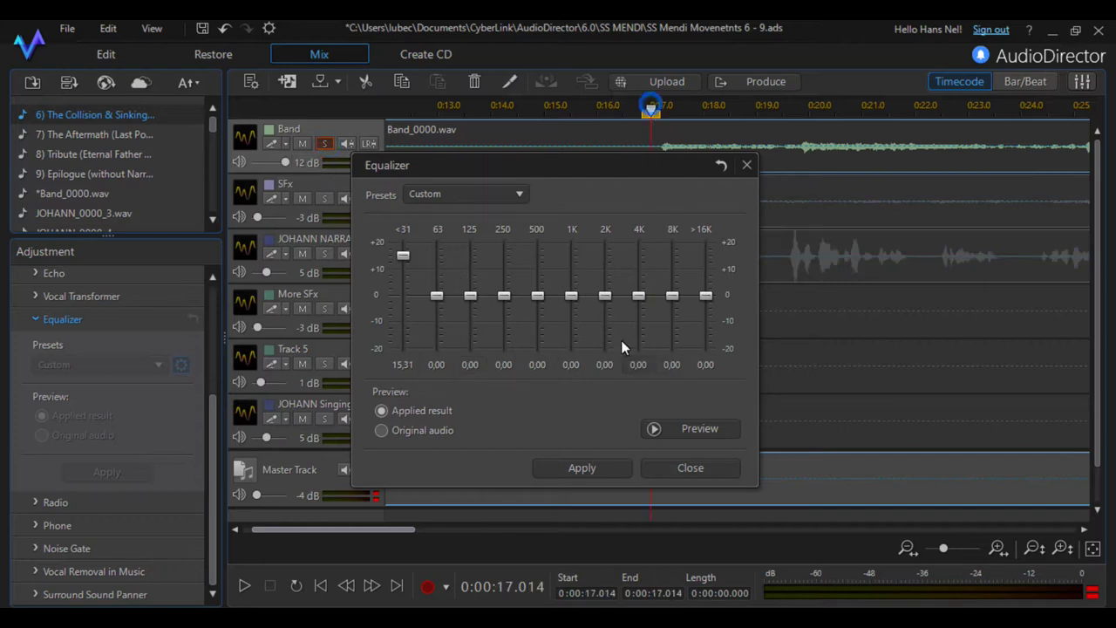
{"action": "left_click", "coordinate": [700, 427]}
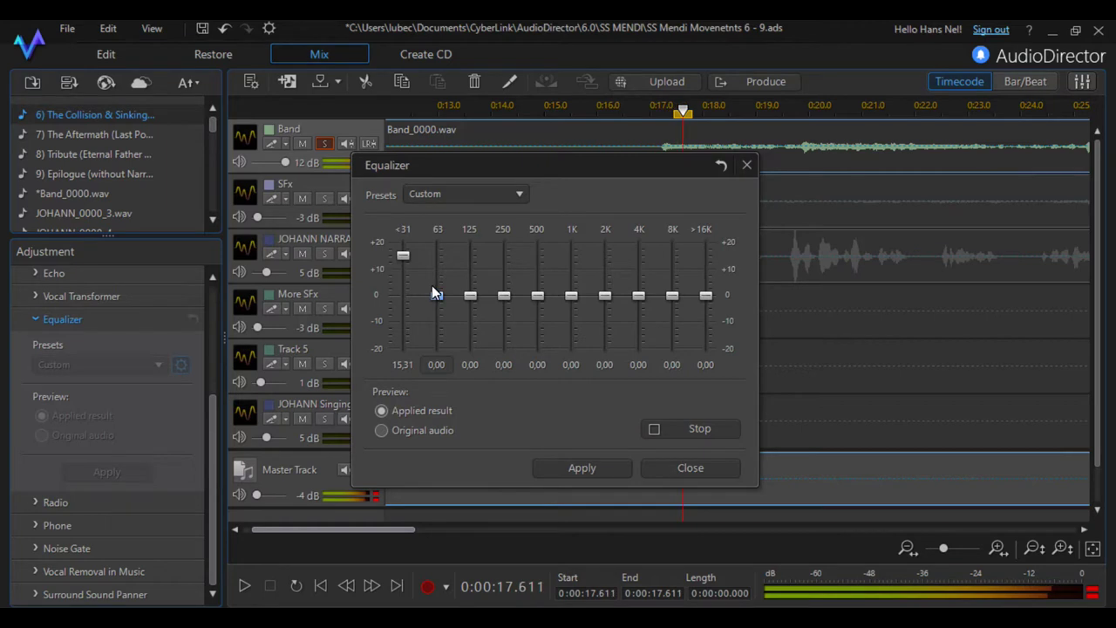
- Shape the Custom equalizer curve during the preview: <31 to 9.38, 63 to 5.94, 125 to 4.69, 8K to 7.19 and >16K to 11.88
{"action": "left_click_drag", "start_coordinate": [398, 257], "coordinate": [416, 225]}
{"action": "left_click_drag", "start_coordinate": [437, 297], "coordinate": [470, 283]}
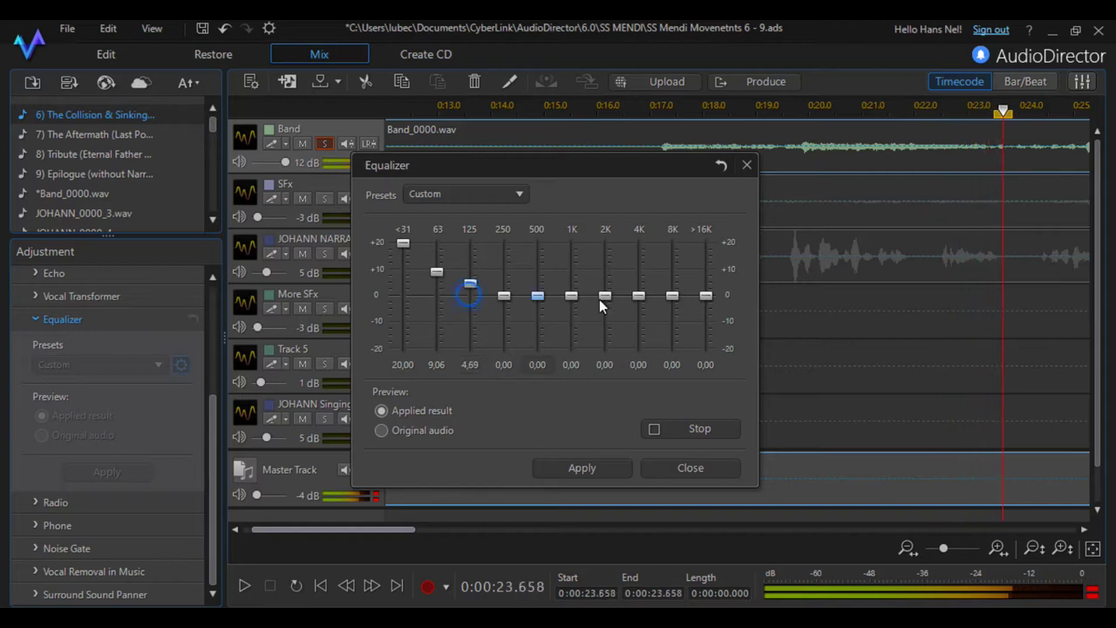
{"action": "left_click_drag", "start_coordinate": [706, 296], "coordinate": [706, 261]}
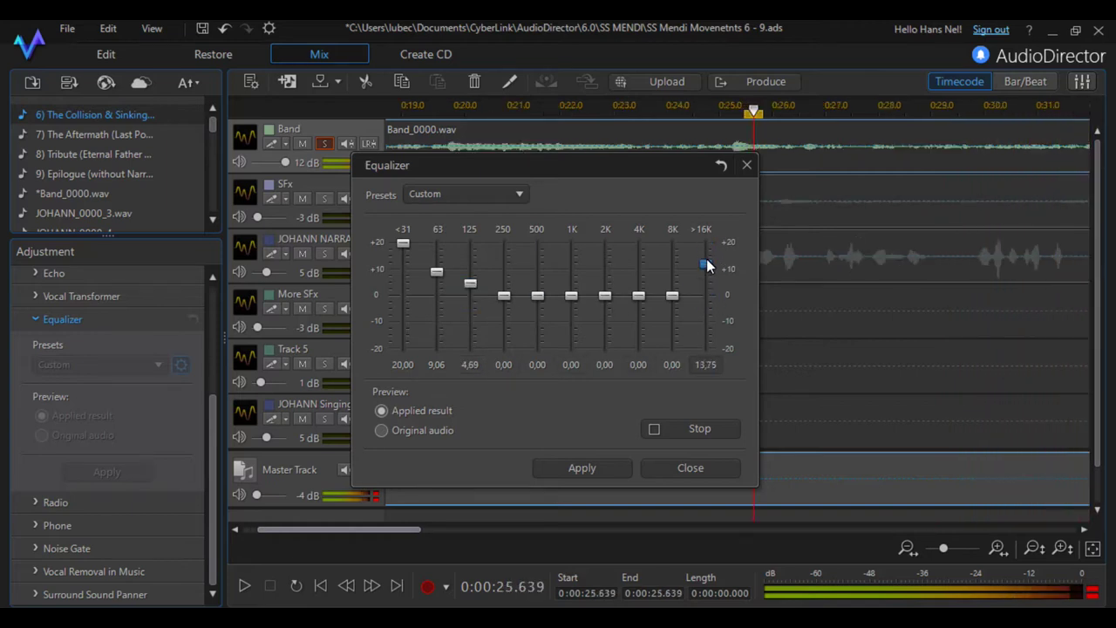
{"action": "left_click_drag", "start_coordinate": [402, 243], "coordinate": [437, 281]}
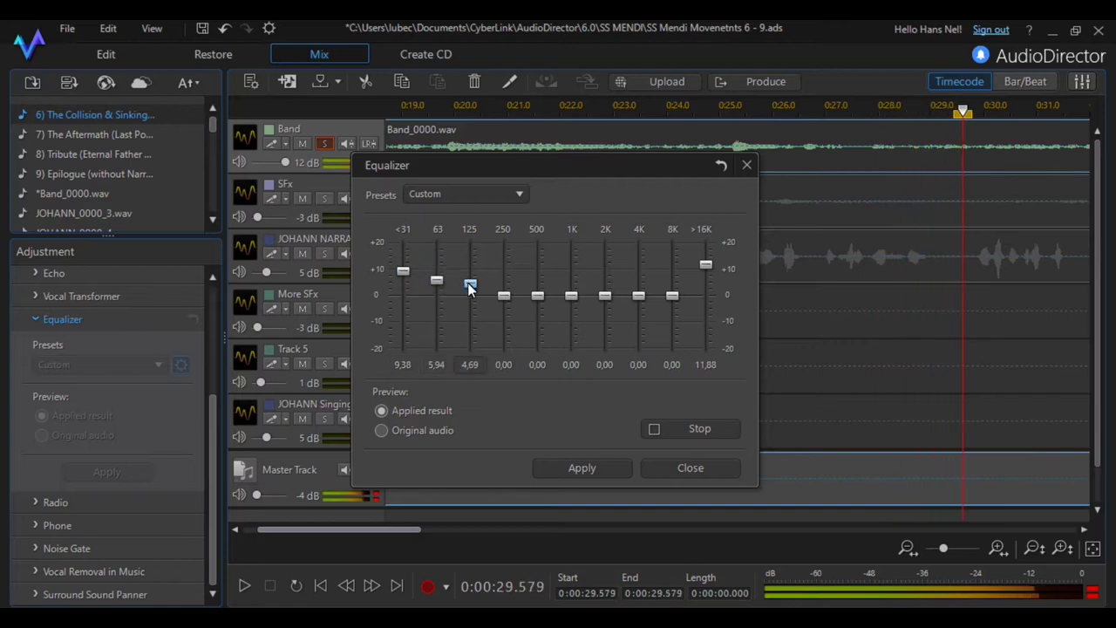
{"action": "mouse_move", "coordinate": [672, 299]}
{"action": "left_mouse_down"}
{"action": "mouse_move", "coordinate": [678, 265]}
{"action": "mouse_move", "coordinate": [675, 279]}
{"action": "left_mouse_up"}
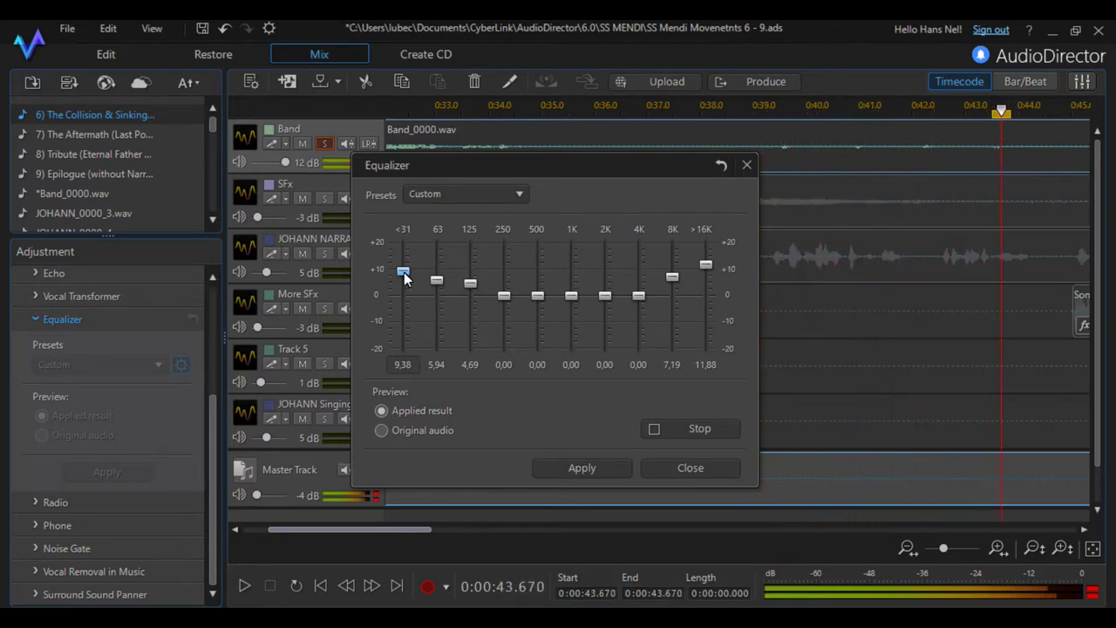
- Set the Equalizer bands <31 to 11.88, 63 to 8.75, 125 to 7.50, 250 to 4.38, 500 to 5.00, 2K to 5.31, 4K to 4.06, 8K to 8.75, >16K to 16.88
{"action": "left_click_drag", "start_coordinate": [403, 272], "coordinate": [506, 288]}
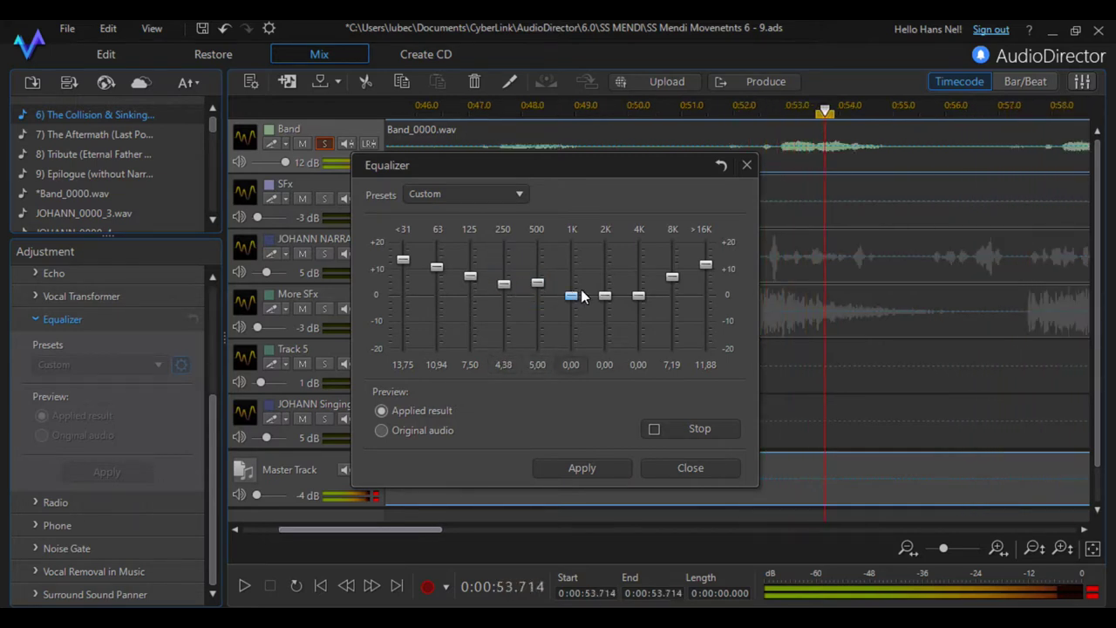
{"action": "left_click_drag", "start_coordinate": [605, 295], "coordinate": [638, 286]}
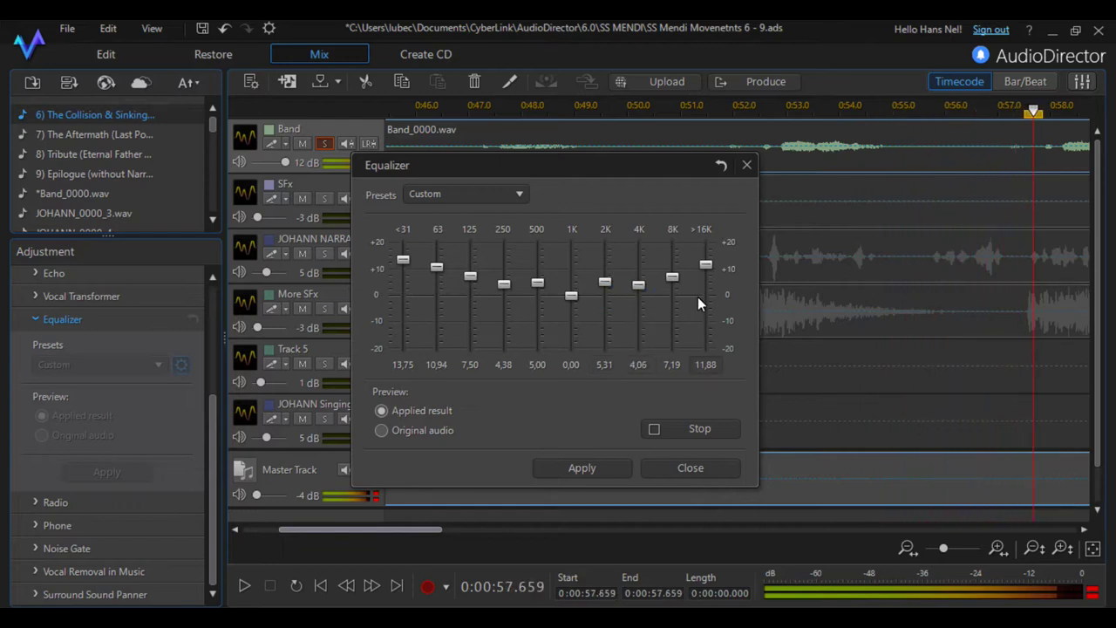
{"action": "left_click_drag", "start_coordinate": [704, 265], "coordinate": [671, 272]}
{"action": "left_click_drag", "start_coordinate": [434, 269], "coordinate": [408, 264]}
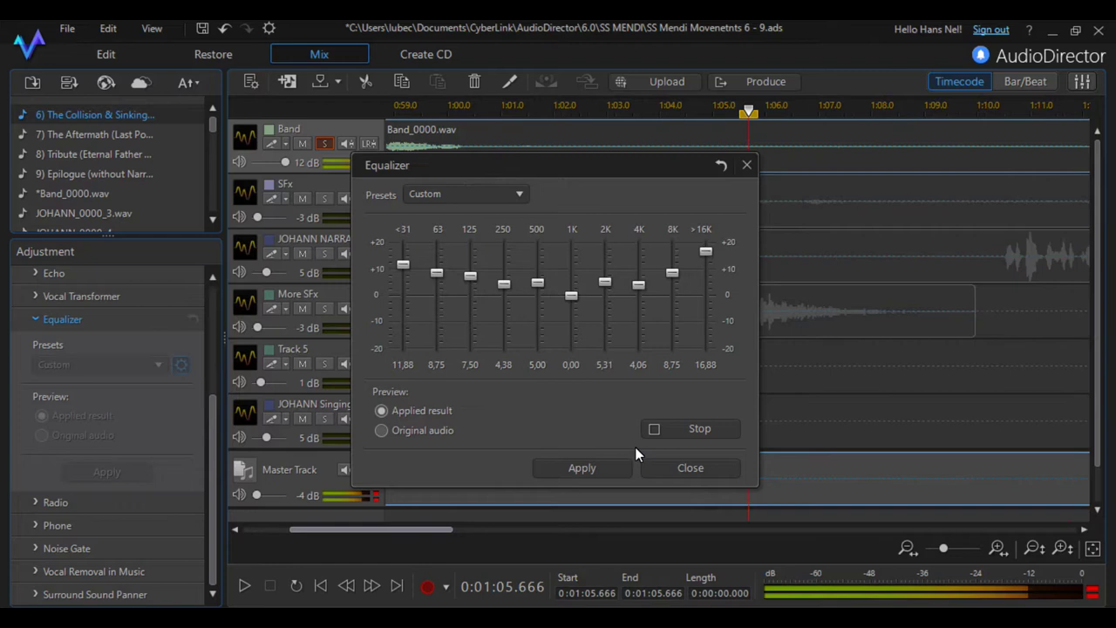
{"action": "left_click", "coordinate": [690, 432]}
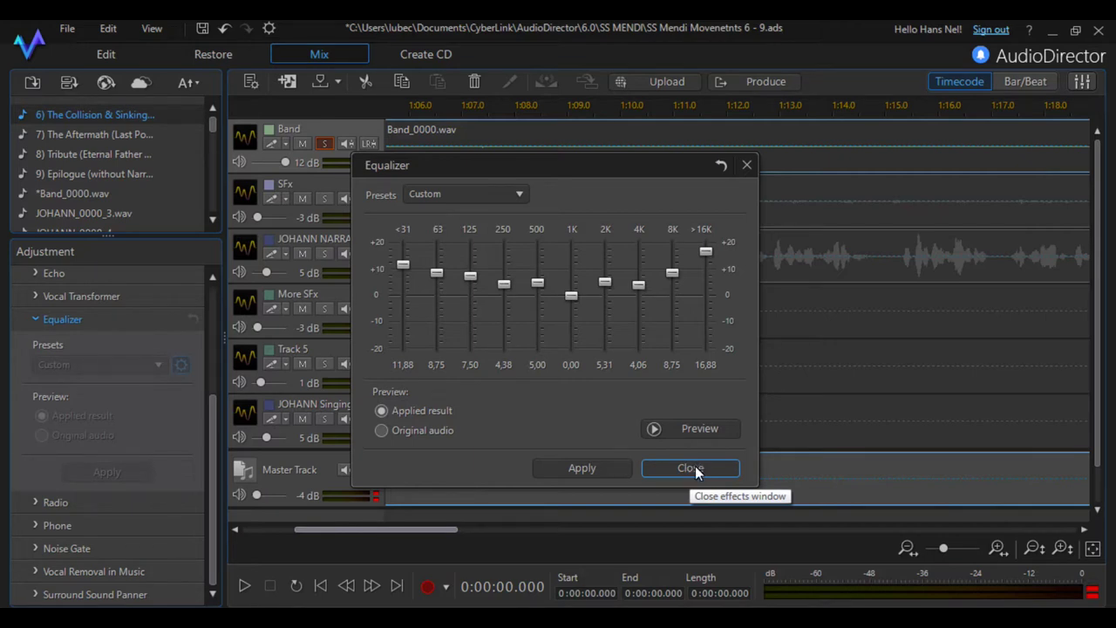
{"action": "left_click", "coordinate": [691, 469]}
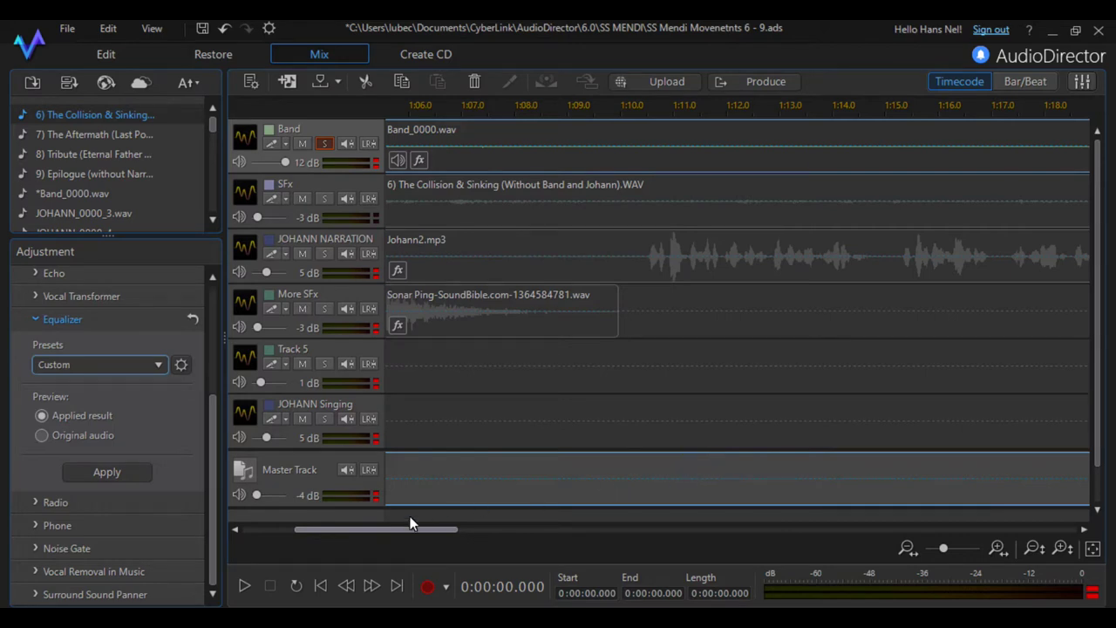
- Listen to the soloed Band track from 1:15.326 and stop playback
{"action": "mouse_move", "coordinate": [401, 534]}
{"action": "left_mouse_down"}
{"action": "mouse_move", "coordinate": [464, 548]}
{"action": "mouse_move", "coordinate": [407, 554]}
{"action": "left_mouse_up"}
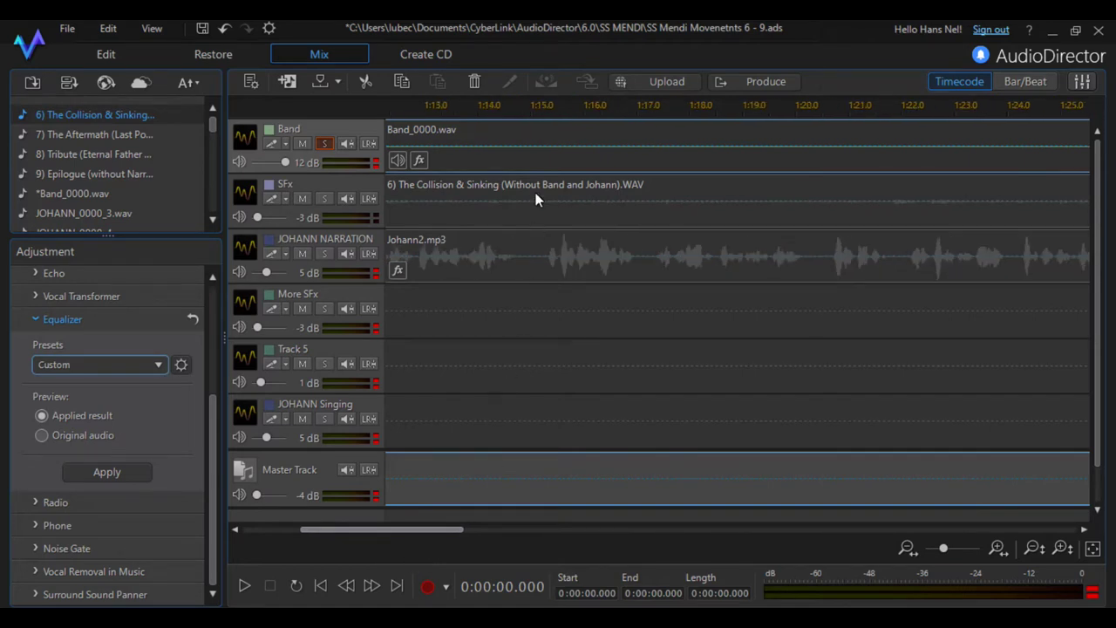
{"action": "left_click", "coordinate": [547, 118]}
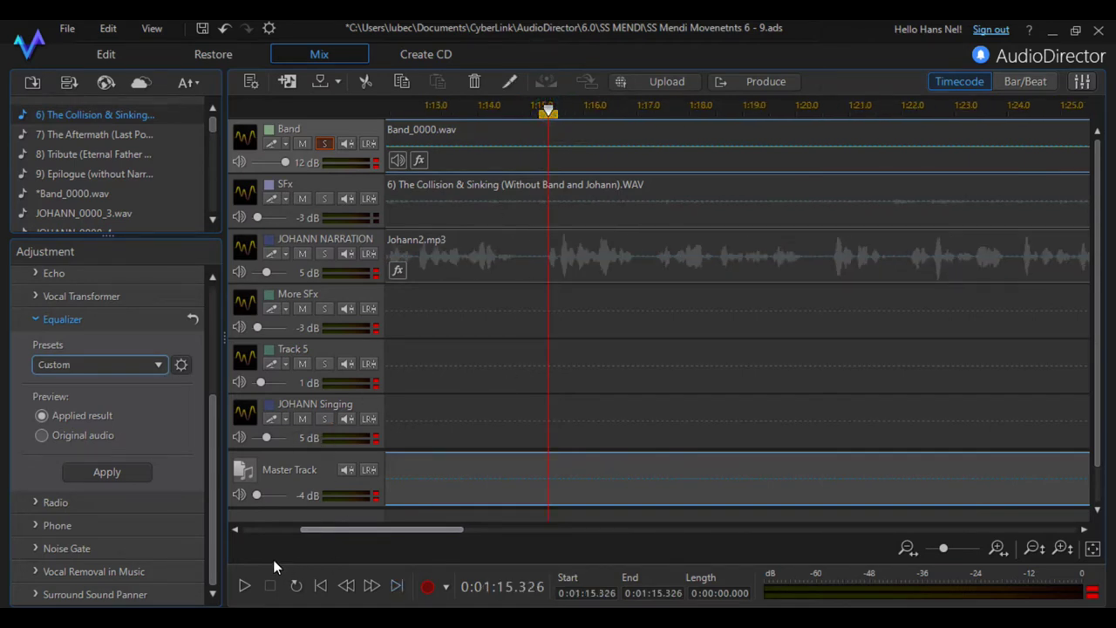
{"action": "left_click", "coordinate": [245, 589]}
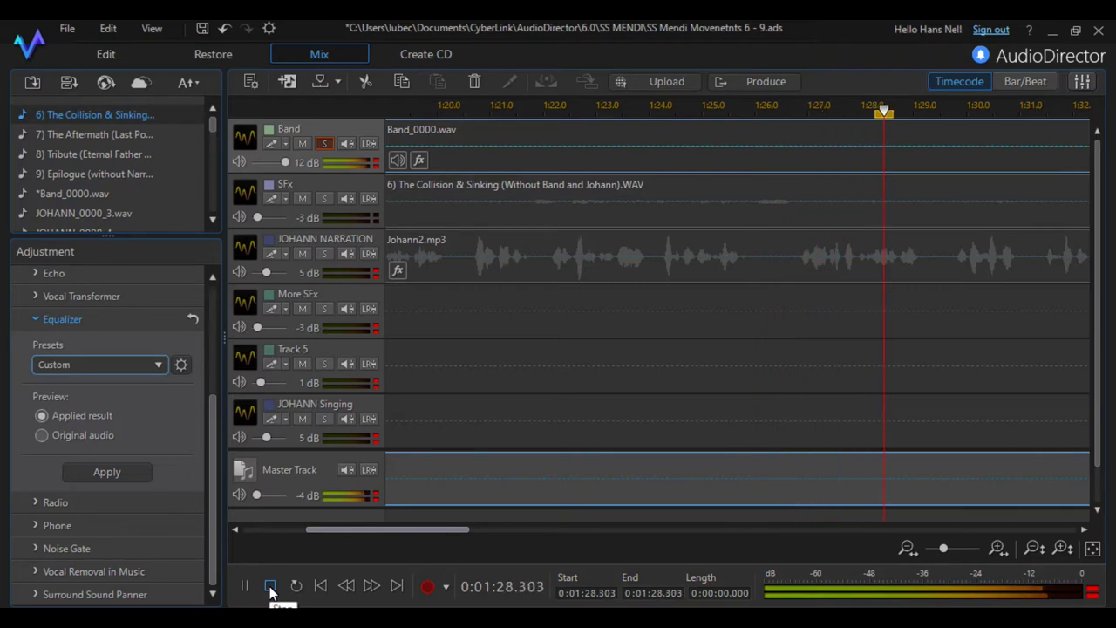
{"action": "left_click", "coordinate": [270, 586]}
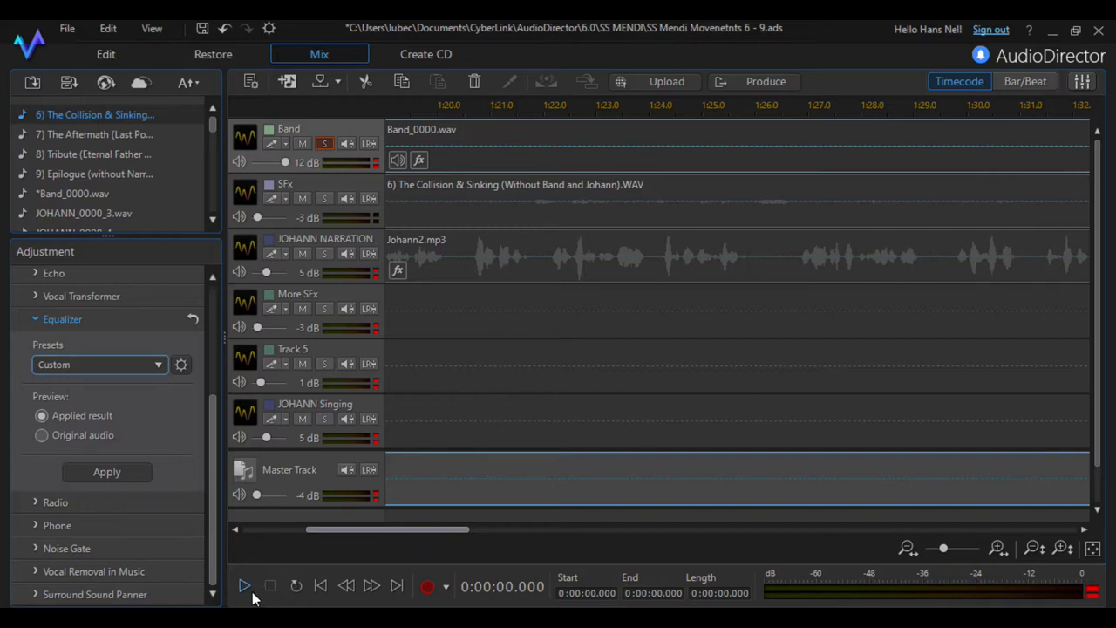
- Spot-check the soloed Band track with short playbacks from 4:21.070 and 3:54.357
{"action": "left_click_drag", "start_coordinate": [411, 530], "coordinate": [591, 548]}
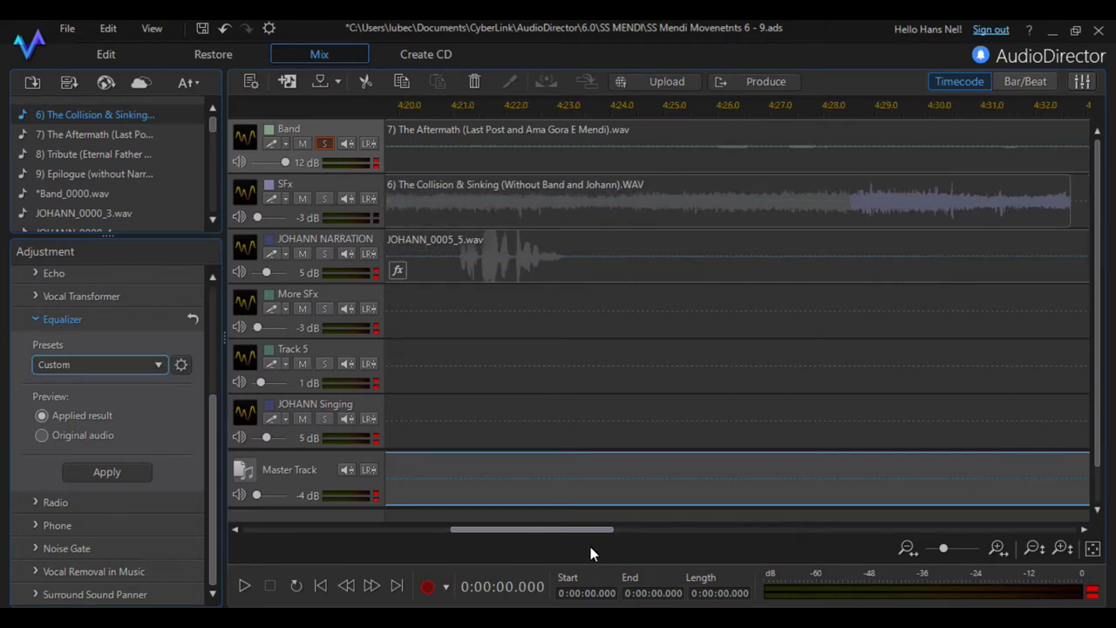
{"action": "left_click", "coordinate": [457, 105]}
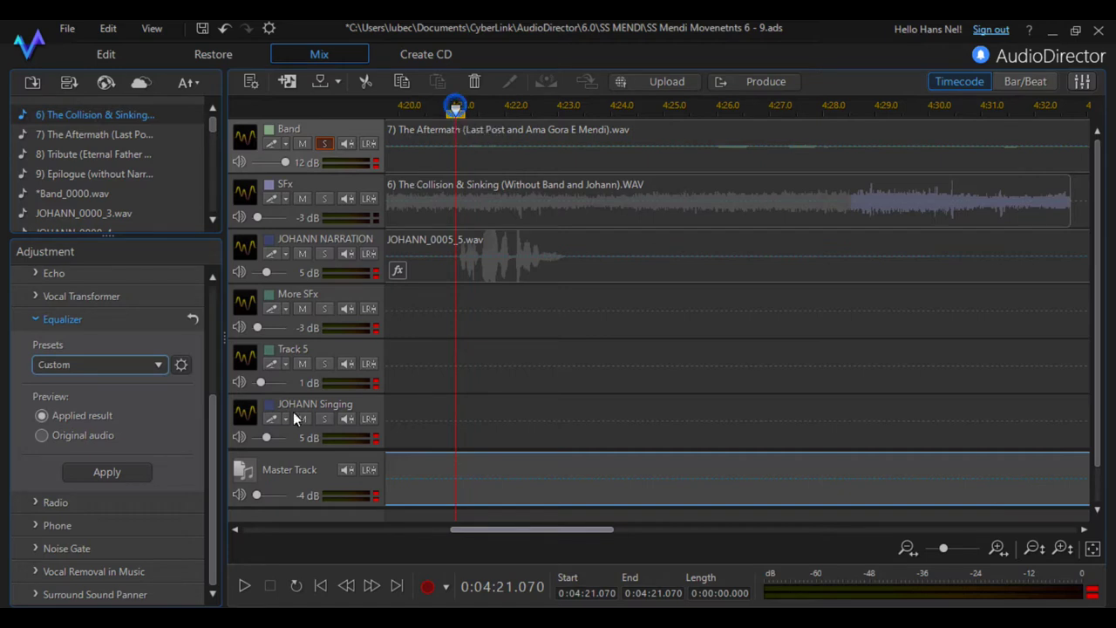
{"action": "left_click", "coordinate": [245, 586]}
{"action": "left_click", "coordinate": [269, 586]}
{"action": "left_click_drag", "start_coordinate": [482, 529], "coordinate": [453, 529]}
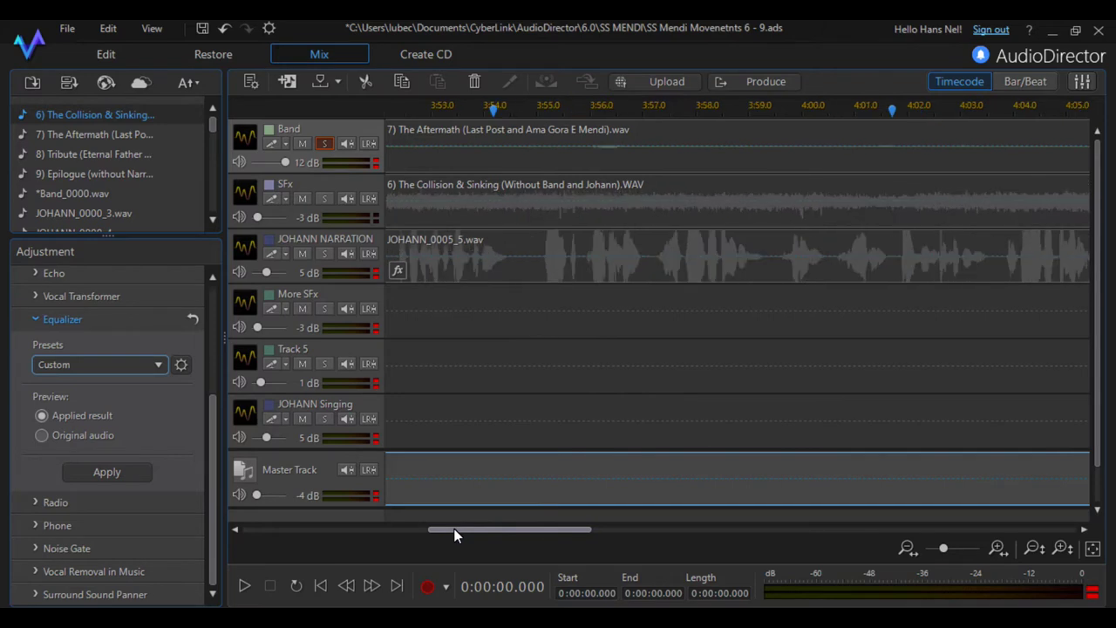
{"action": "left_click", "coordinate": [592, 107]}
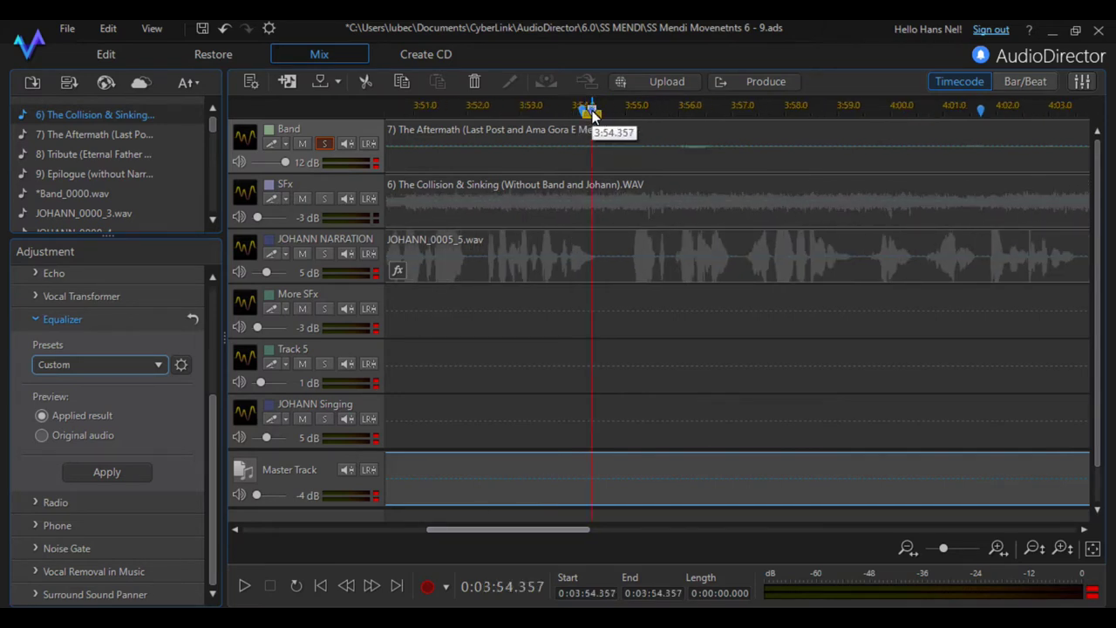
{"action": "left_click", "coordinate": [240, 591]}
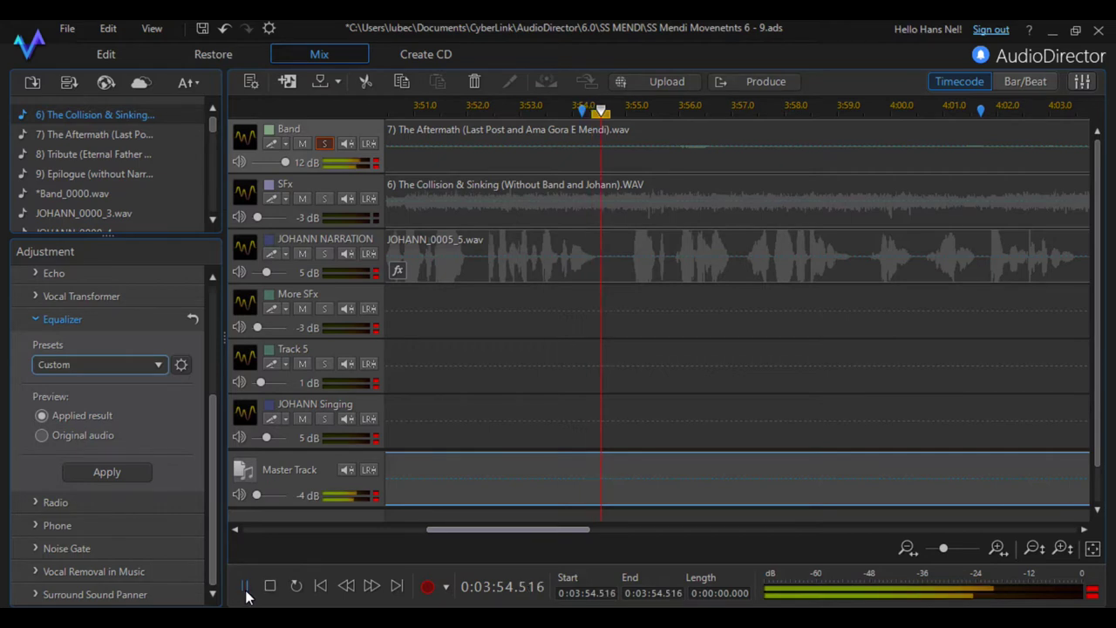
{"action": "left_click", "coordinate": [269, 586]}
- Play the soloed Band track briefly from 3:05.146 and at greater length from 3:02.837
{"action": "left_click_drag", "start_coordinate": [442, 533], "coordinate": [427, 534]}
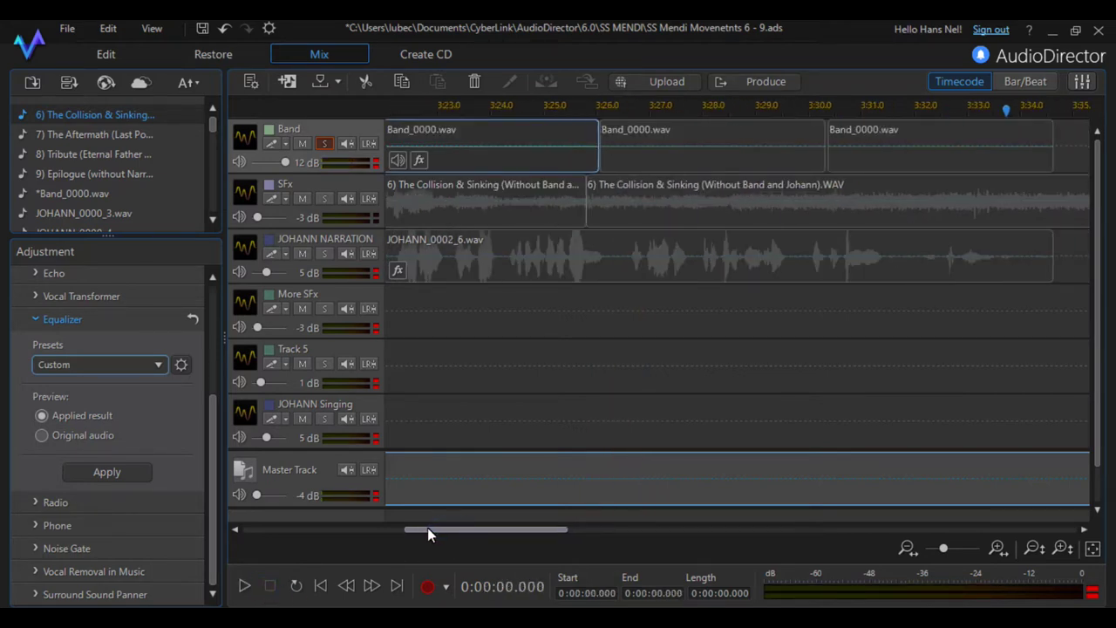
{"action": "left_click_drag", "start_coordinate": [427, 529], "coordinate": [412, 534]}
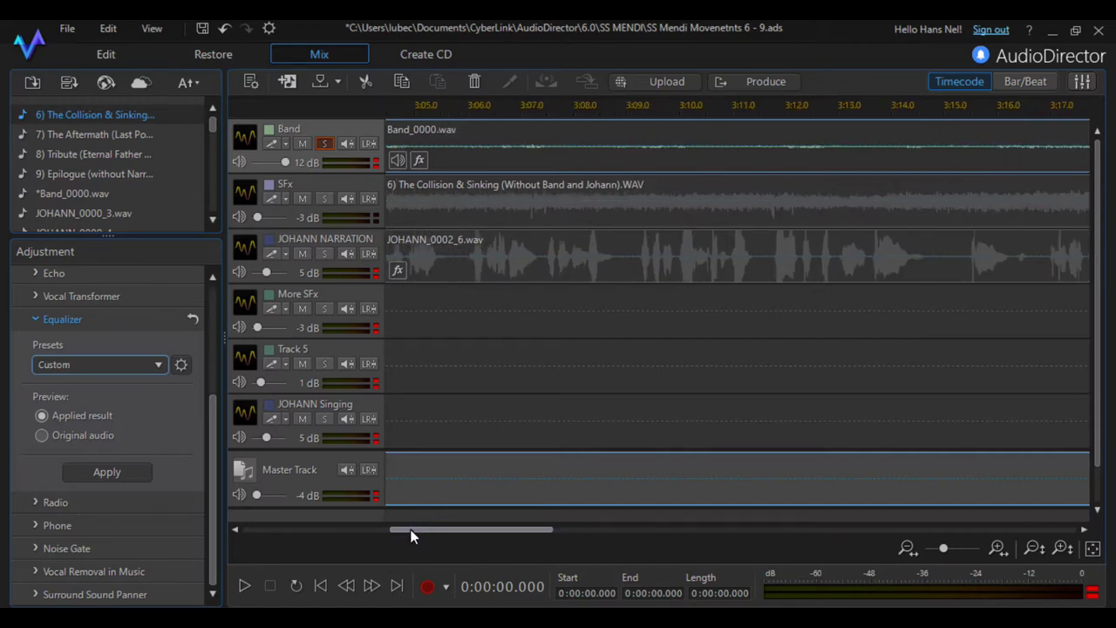
{"action": "left_click", "coordinate": [423, 108]}
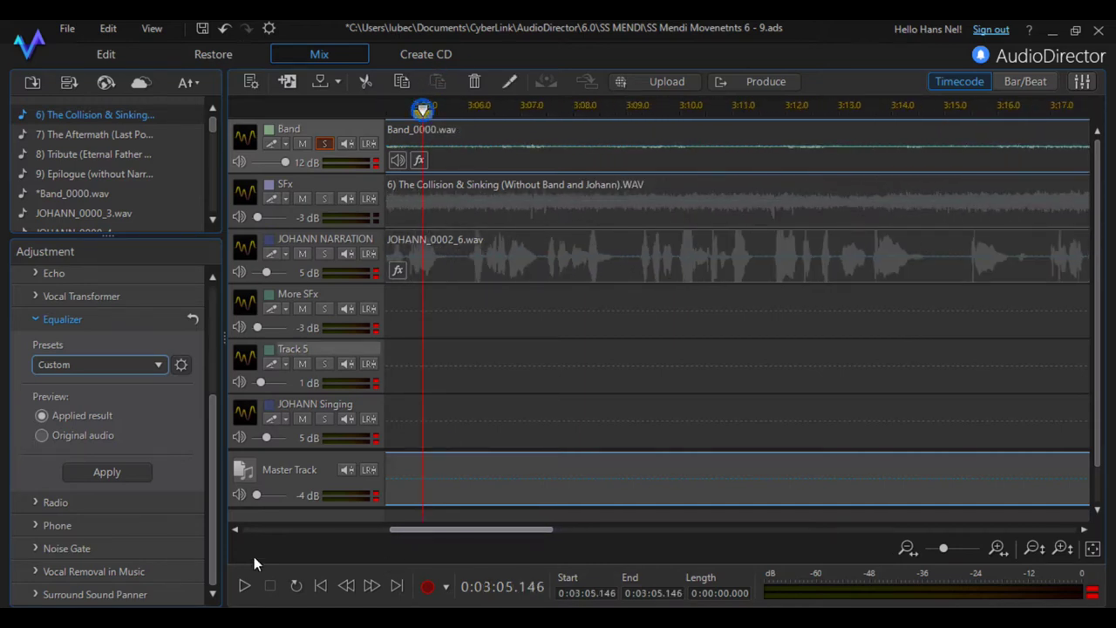
{"action": "left_click", "coordinate": [243, 588]}
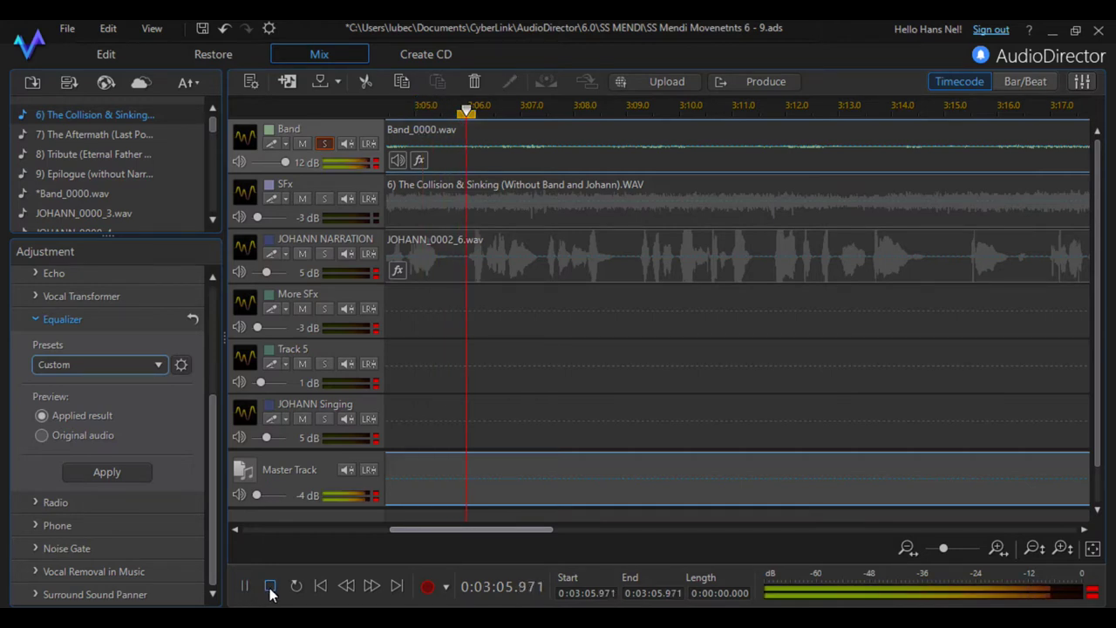
{"action": "left_click", "coordinate": [270, 587]}
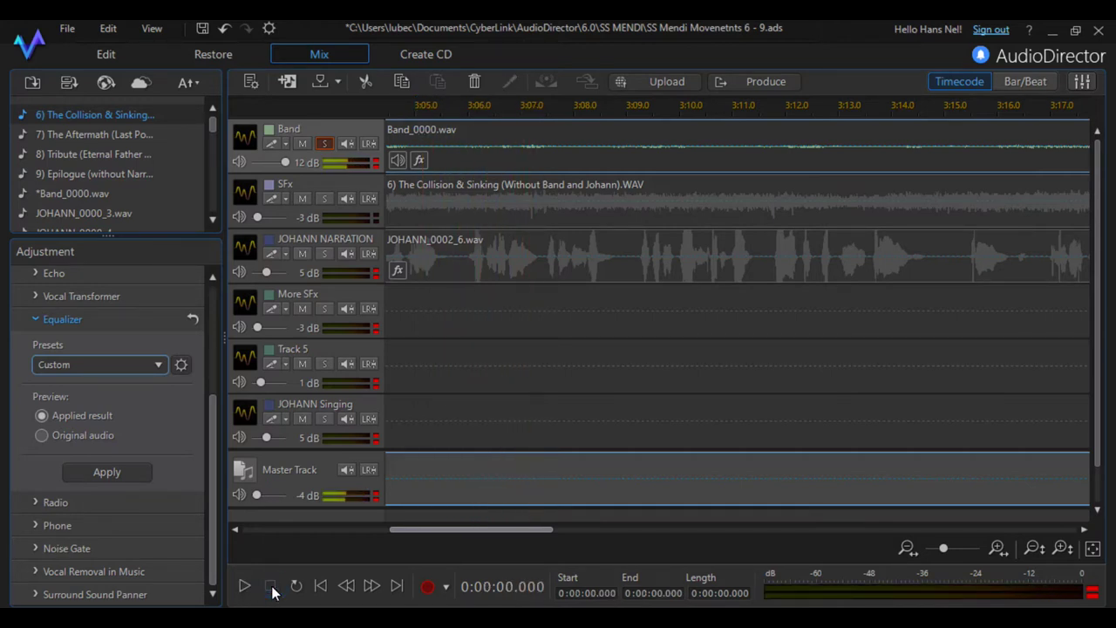
{"action": "left_click_drag", "start_coordinate": [403, 531], "coordinate": [400, 531]}
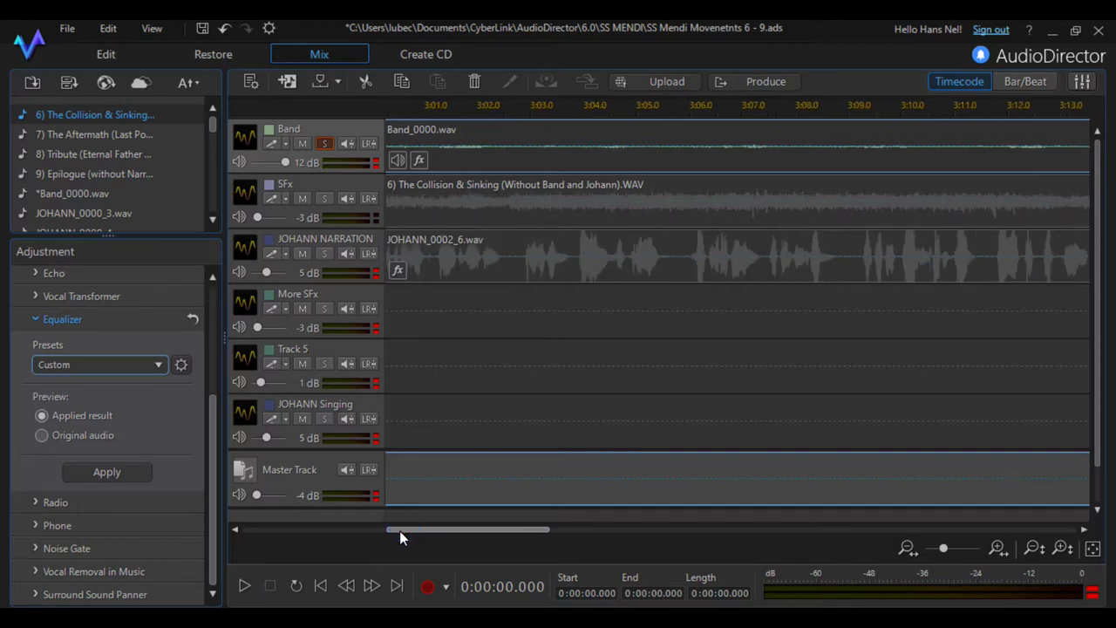
{"action": "left_click", "coordinate": [521, 110]}
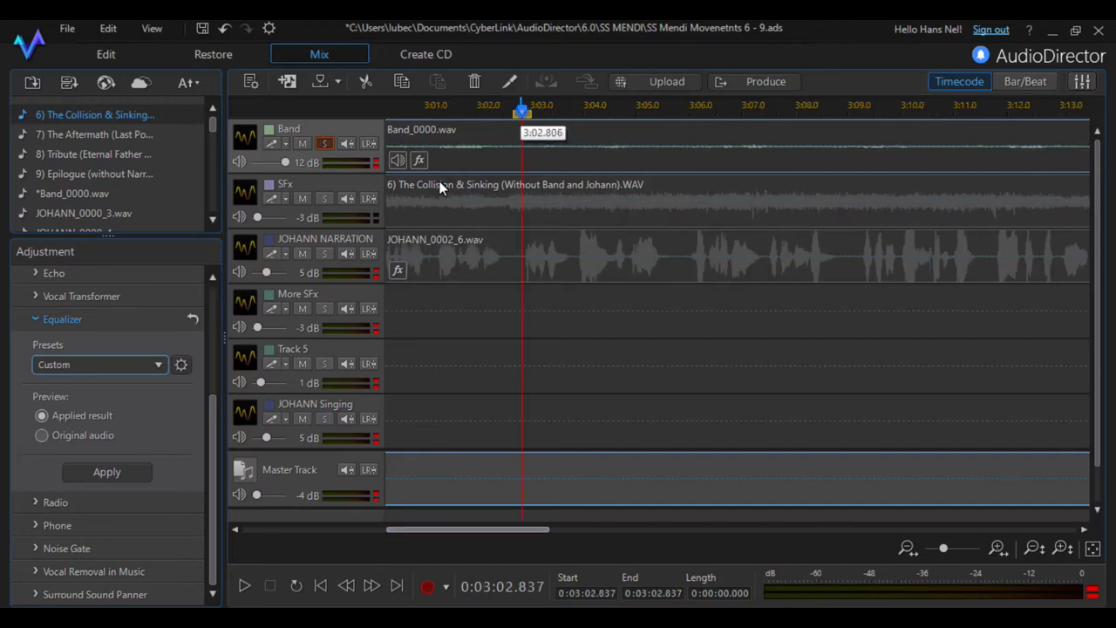
{"action": "left_click", "coordinate": [245, 587]}
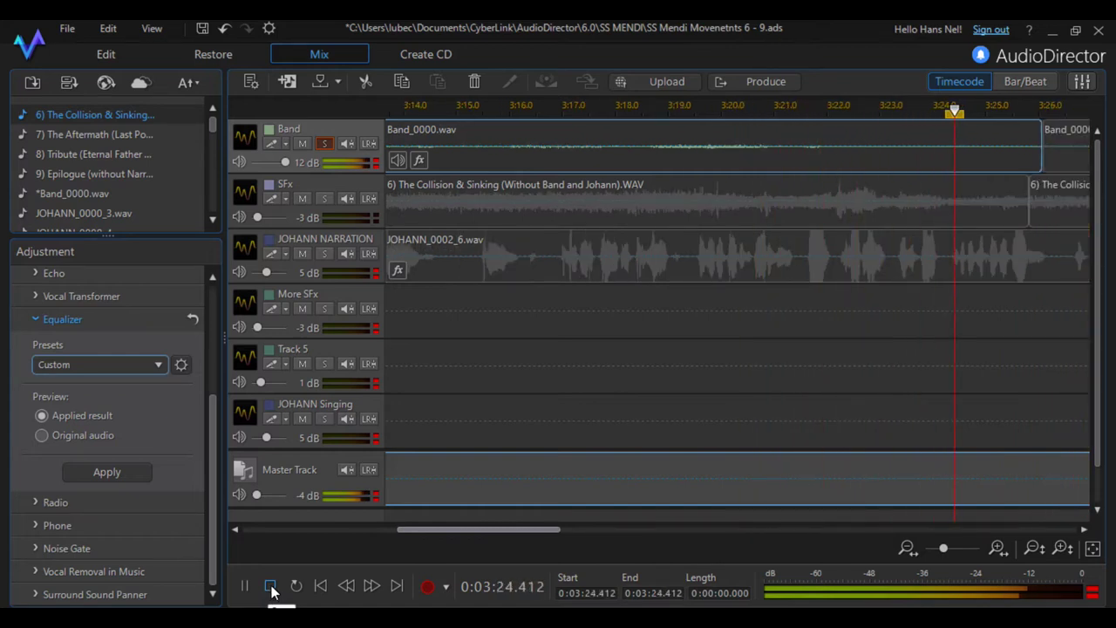
{"action": "left_click", "coordinate": [270, 586]}
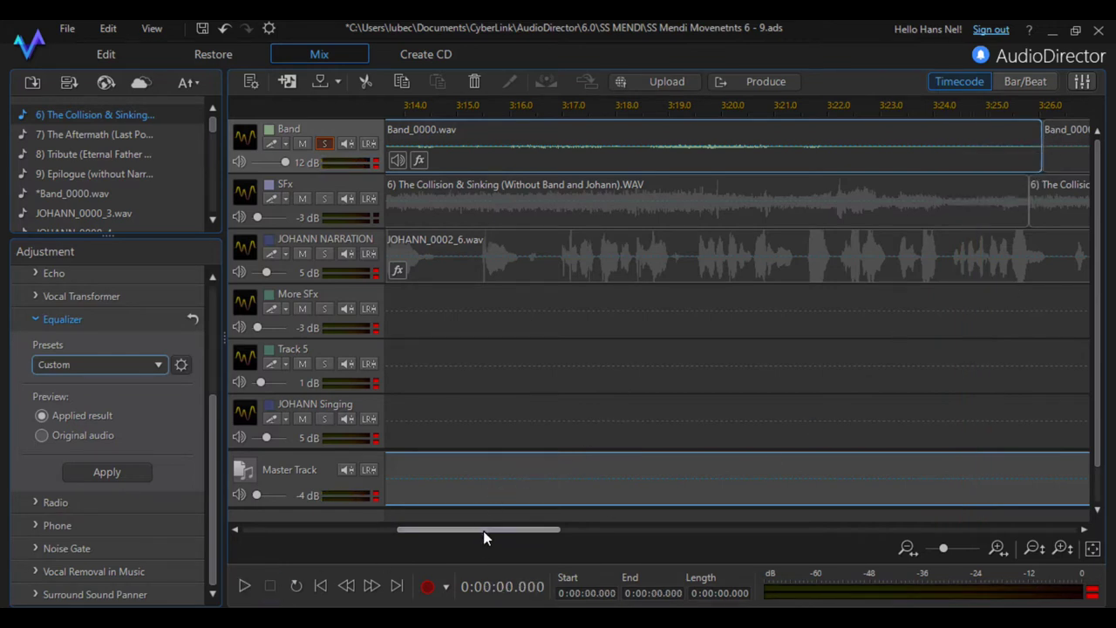
- Return to the start of the timeline, collapse the Apply Effect group and expand the Adjust Audio group
{"action": "left_click_drag", "start_coordinate": [483, 531], "coordinate": [292, 518]}
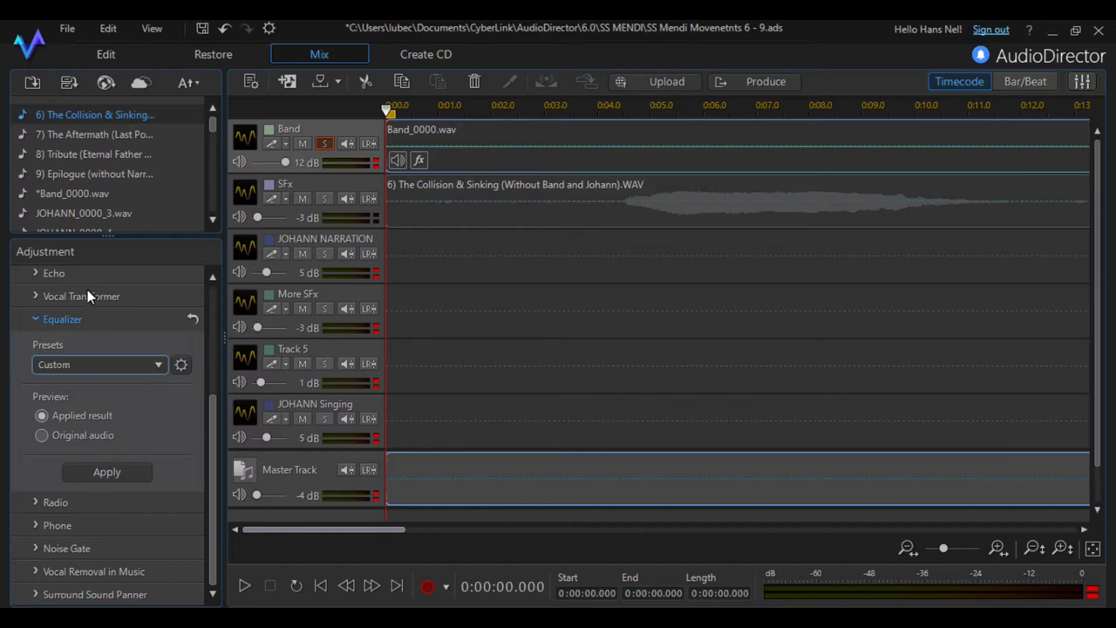
{"action": "left_click", "coordinate": [35, 318]}
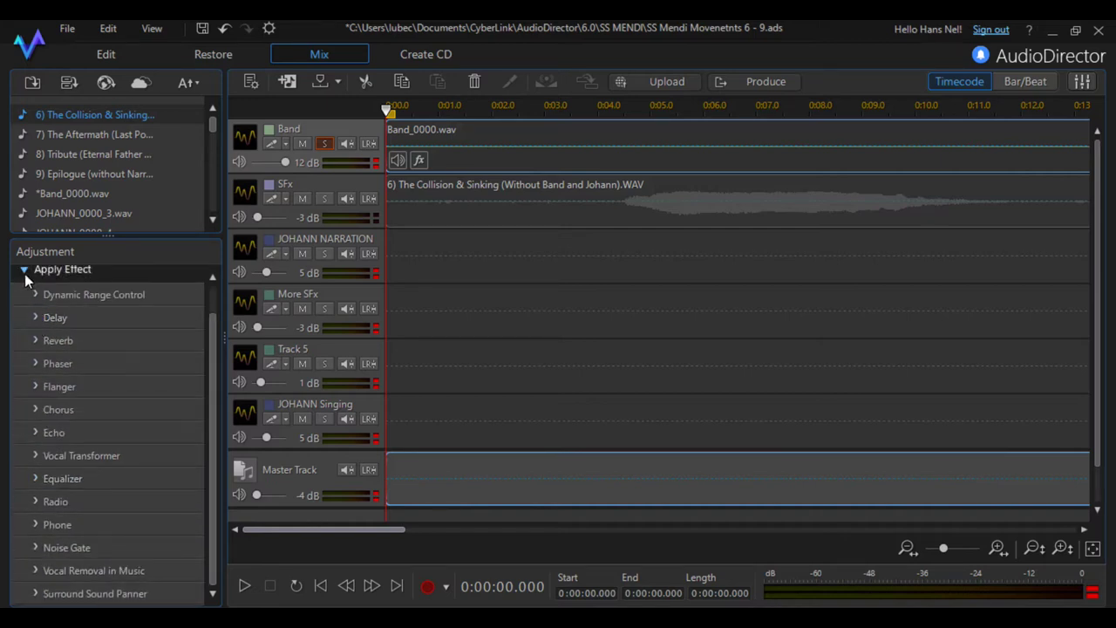
{"action": "left_click", "coordinate": [24, 271]}
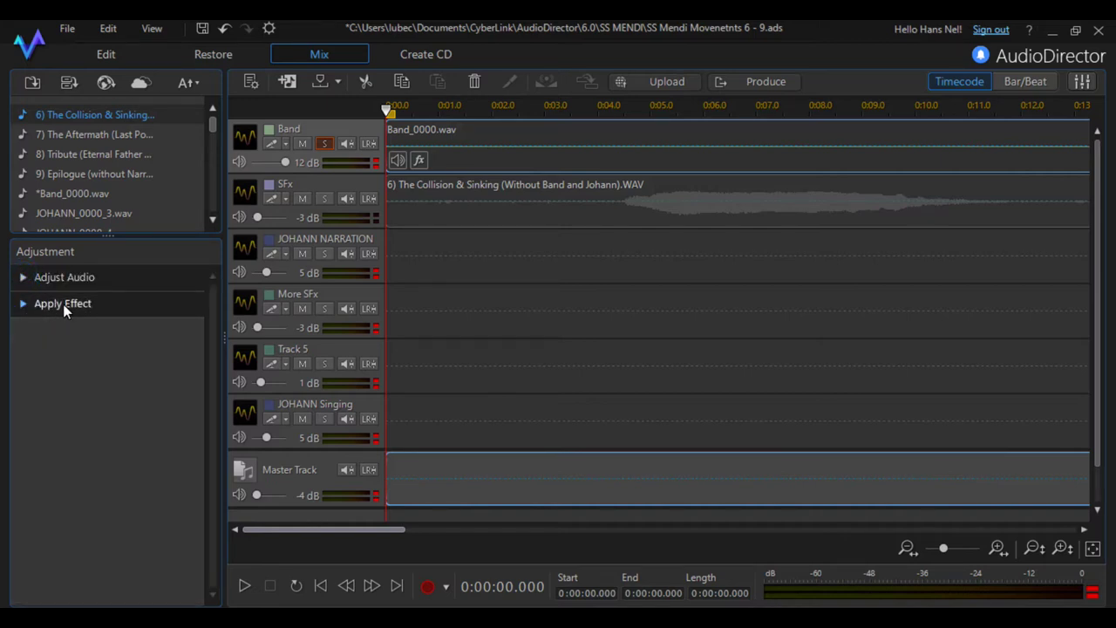
{"action": "left_click", "coordinate": [23, 277]}
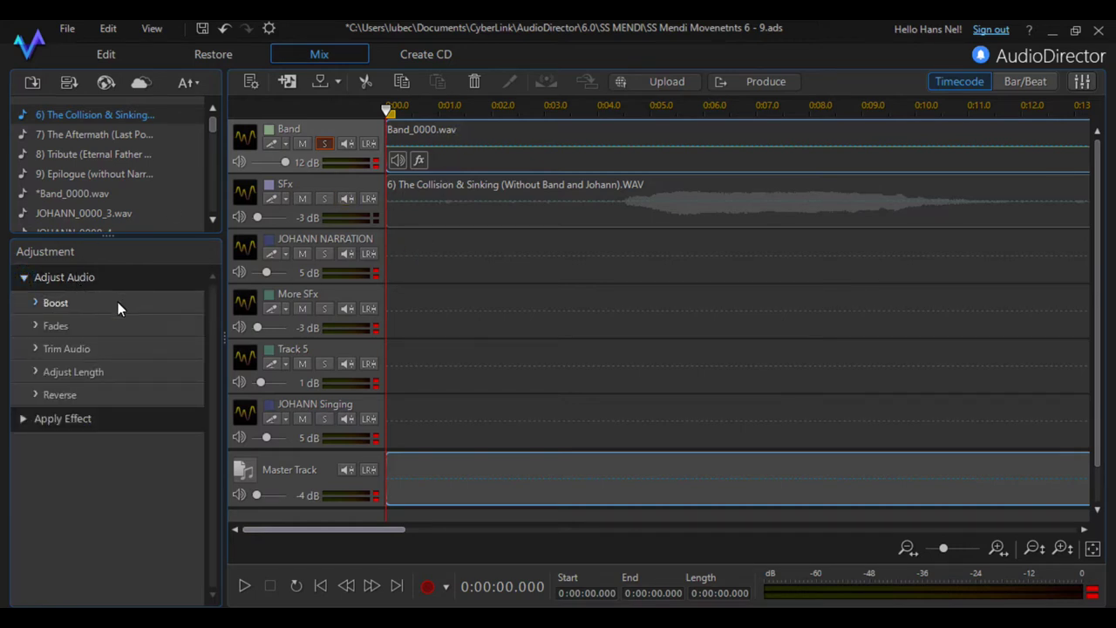
- Try a maximum volume Boost on the first SFx clip, The Collision & Sinking, and undo it
{"action": "left_click", "coordinate": [63, 302]}
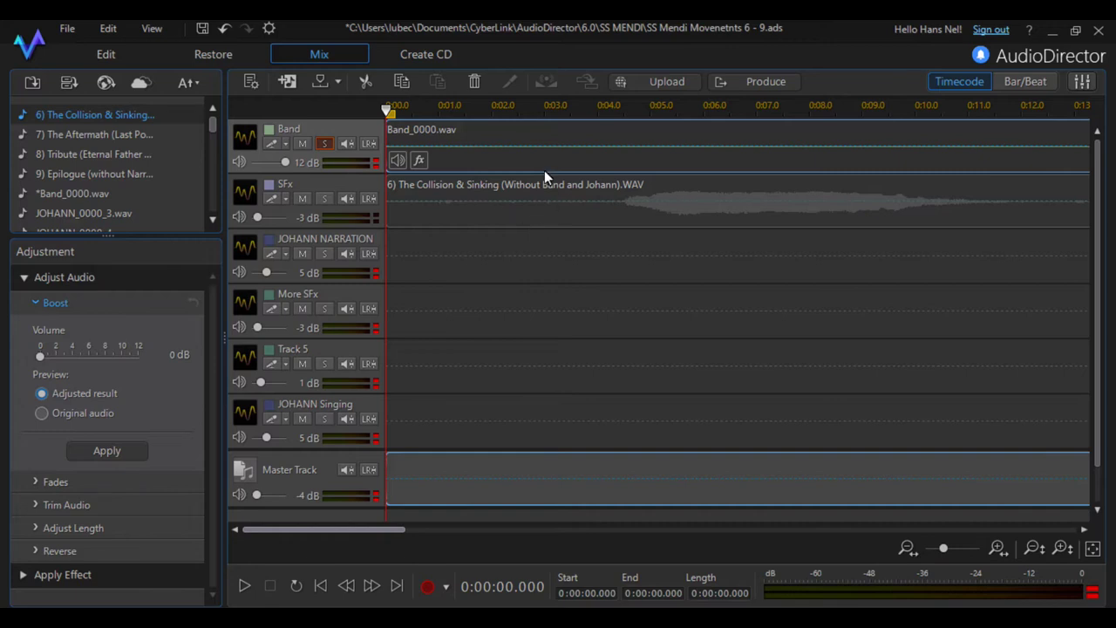
{"action": "left_click", "coordinate": [683, 204]}
{"action": "left_click", "coordinate": [140, 302]}
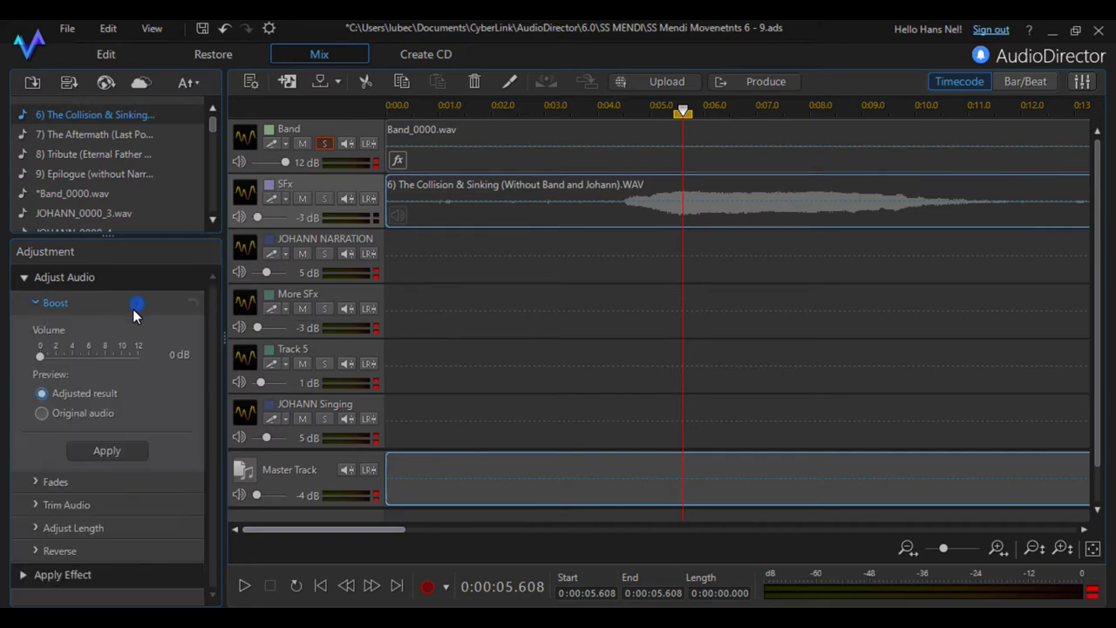
{"action": "left_click_drag", "start_coordinate": [42, 354], "coordinate": [151, 354]}
{"action": "left_click", "coordinate": [121, 451]}
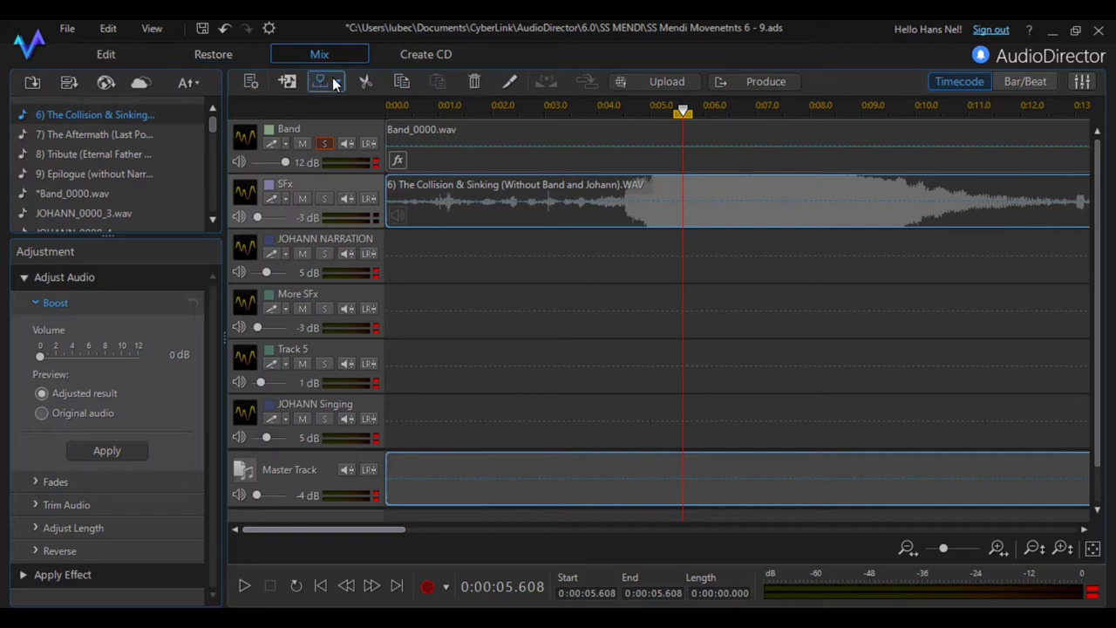
{"action": "left_click", "coordinate": [224, 28]}
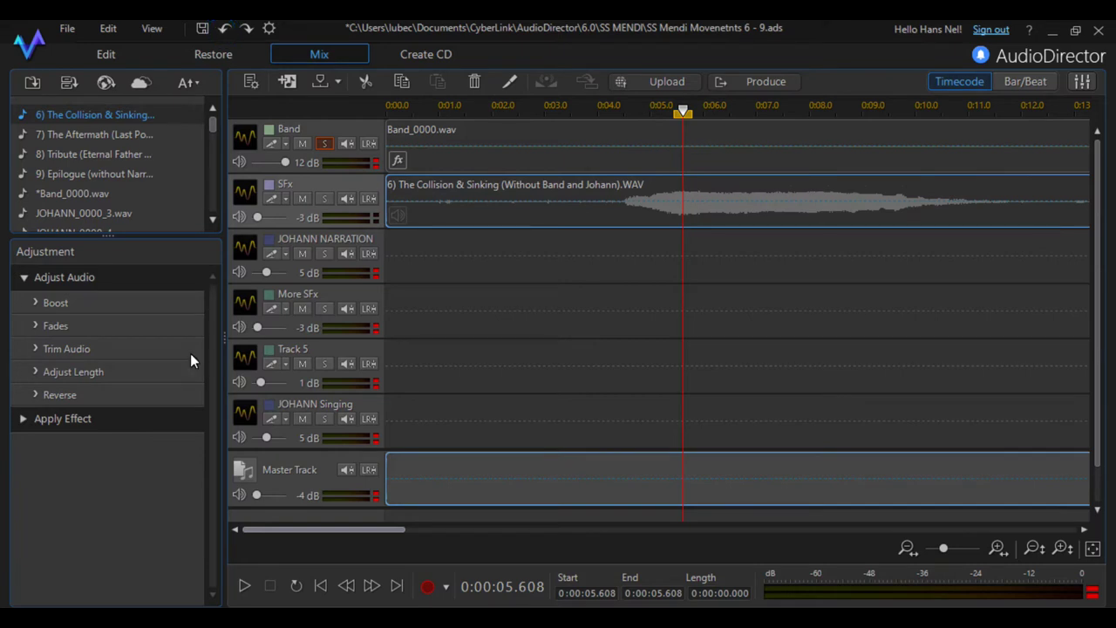
- Review the Fades and Trim Audio options for the selected SFx clip without applying either
{"action": "left_click", "coordinate": [37, 326]}
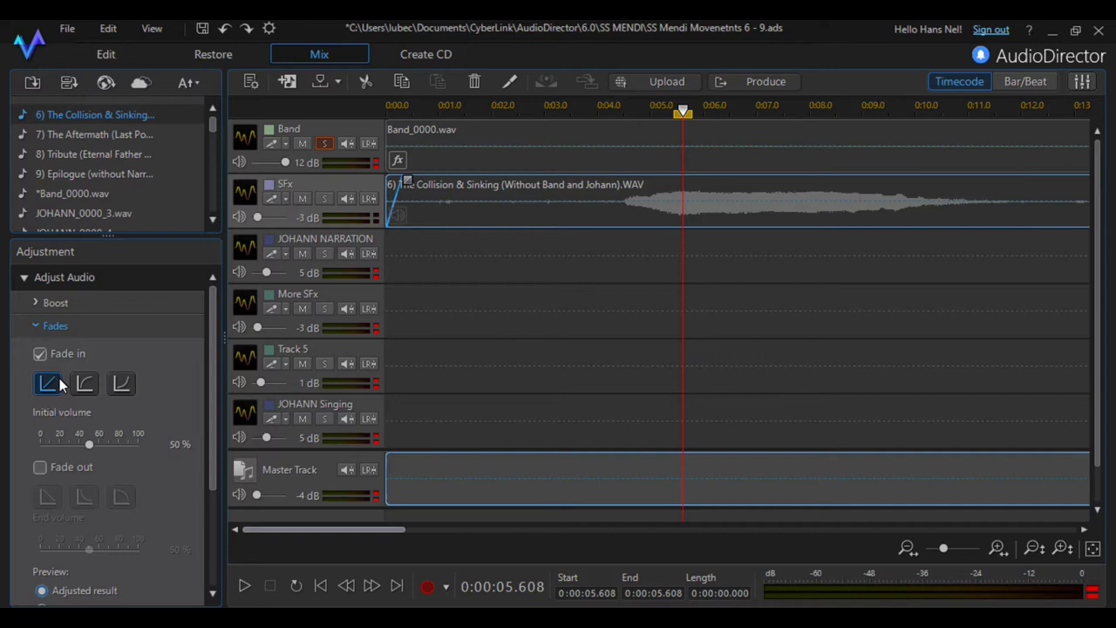
{"action": "left_click", "coordinate": [37, 327]}
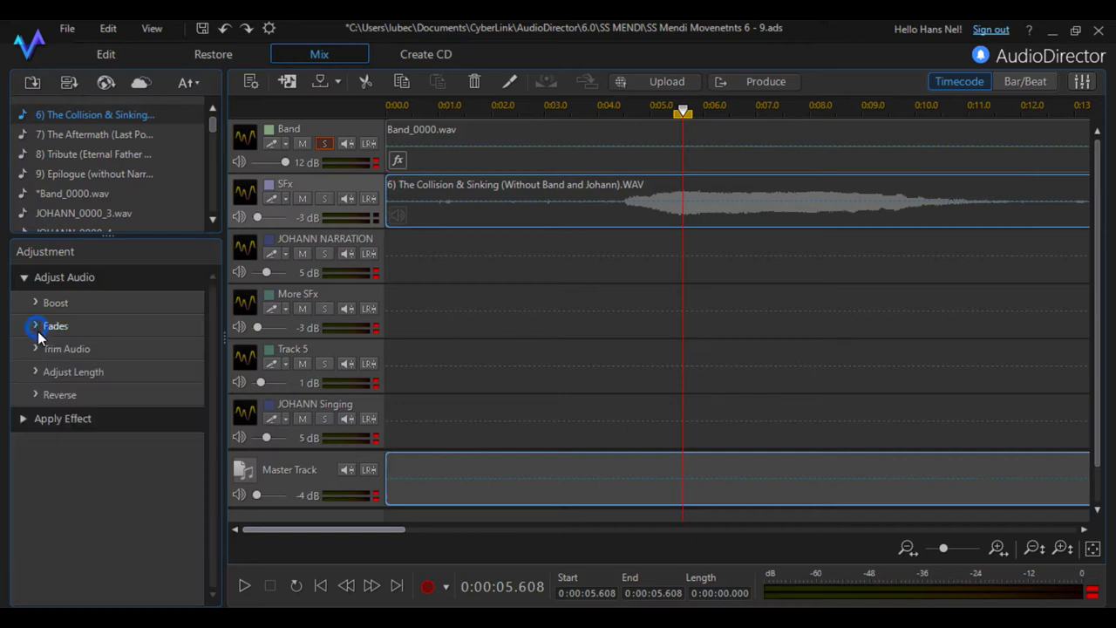
{"action": "left_click", "coordinate": [34, 350]}
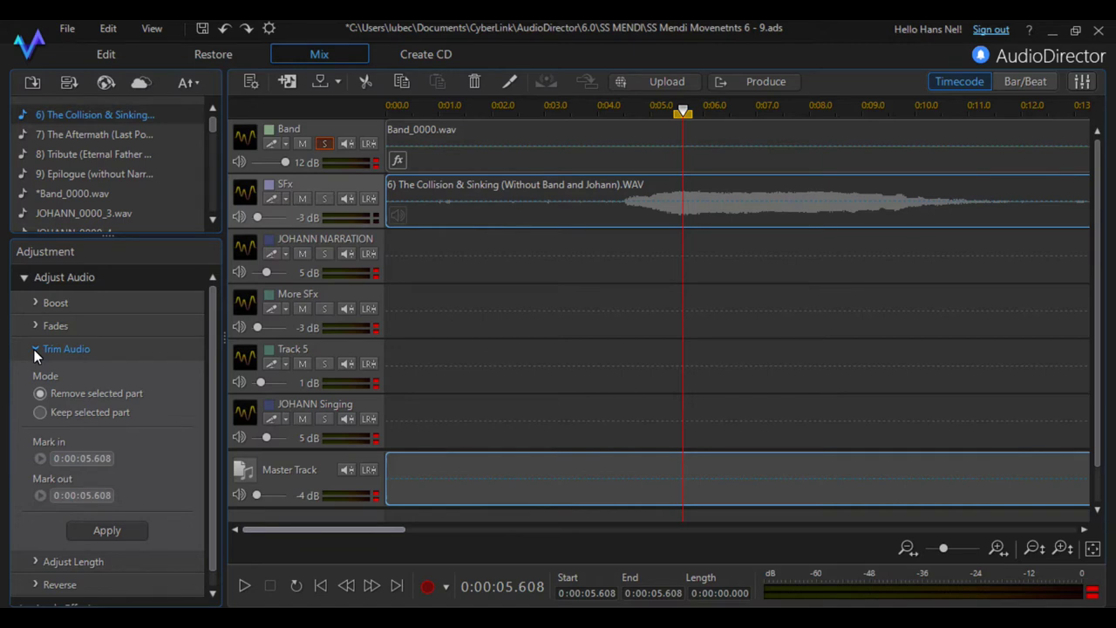
{"action": "left_click", "coordinate": [36, 350]}
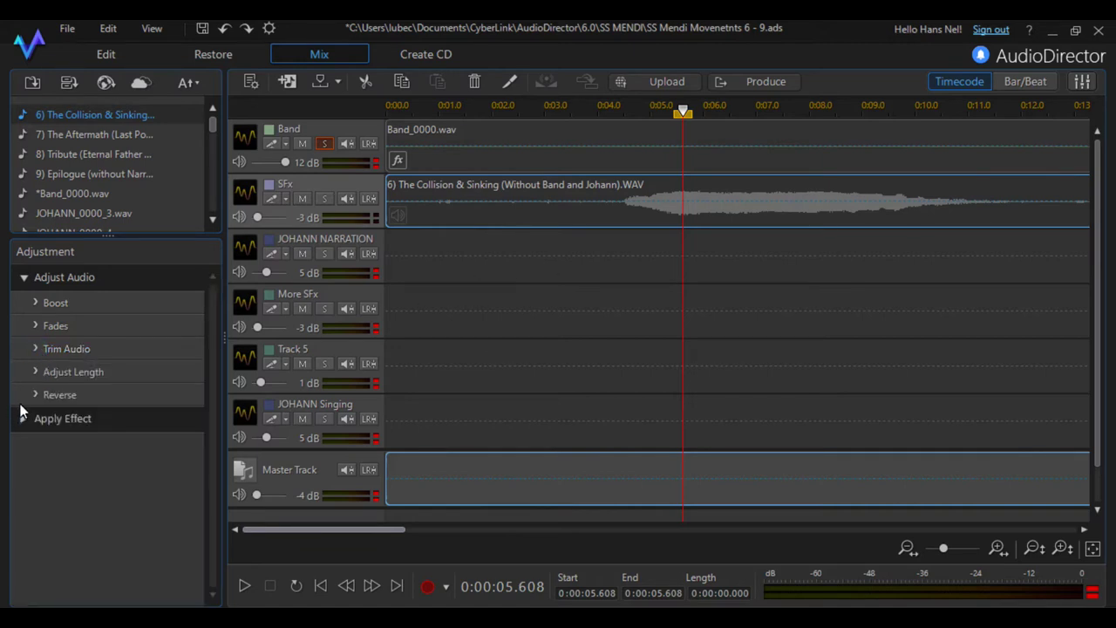
- Review the Adjust Length and Reverse options for the selected SFx clip without applying either, and collapse the Adjust Audio group
{"action": "left_click", "coordinate": [36, 371]}
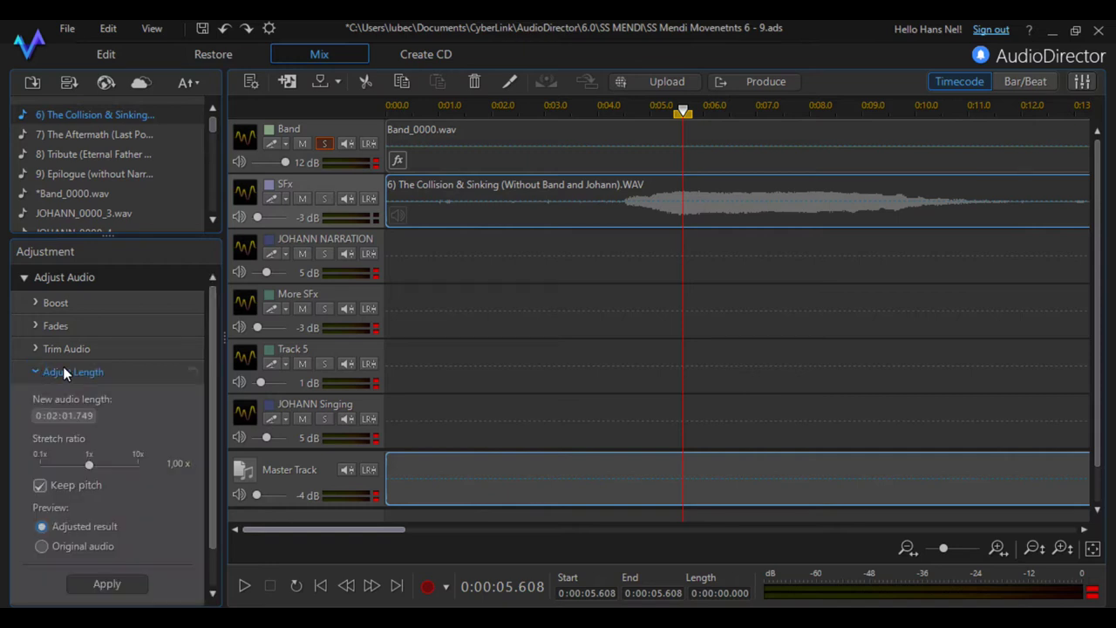
{"action": "left_click_drag", "start_coordinate": [343, 529], "coordinate": [402, 541]}
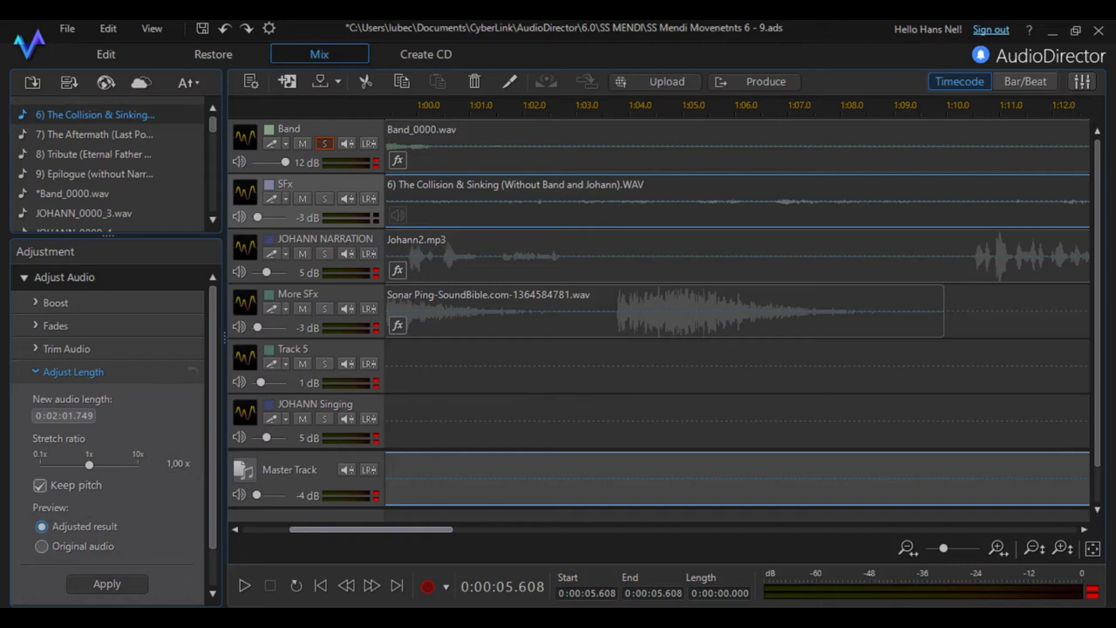
{"action": "left_click", "coordinate": [35, 371]}
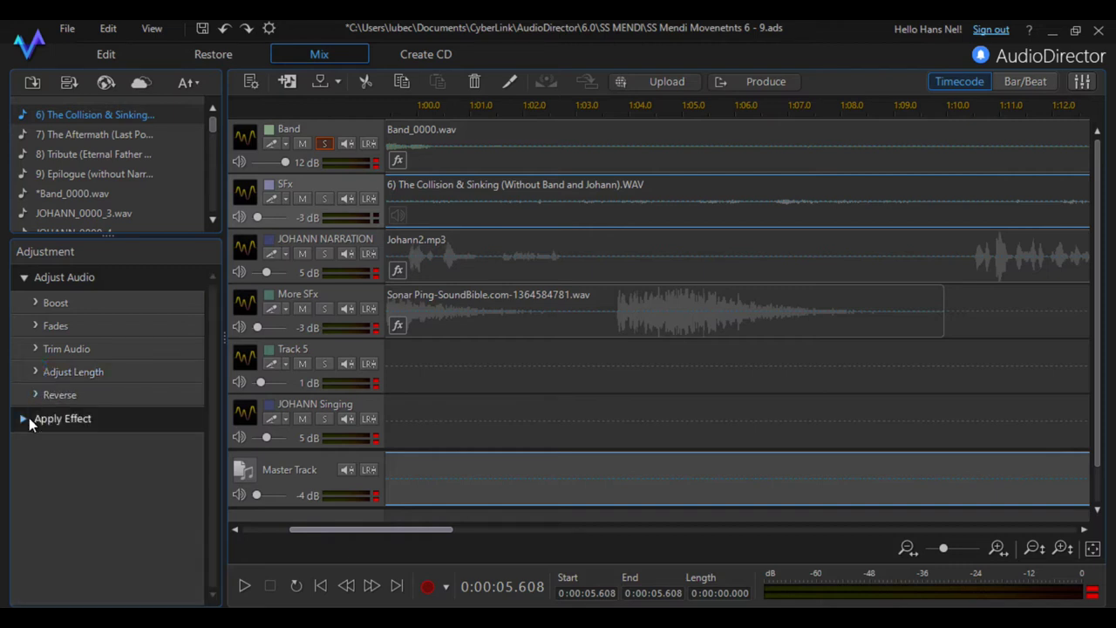
{"action": "left_click", "coordinate": [38, 396]}
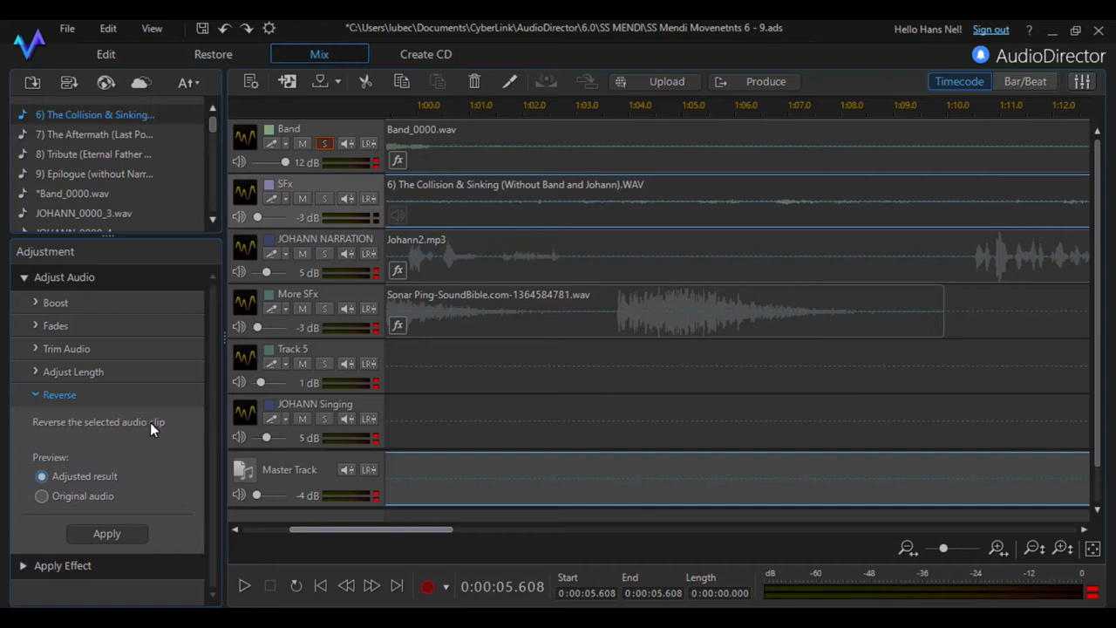
{"action": "left_click", "coordinate": [24, 278]}
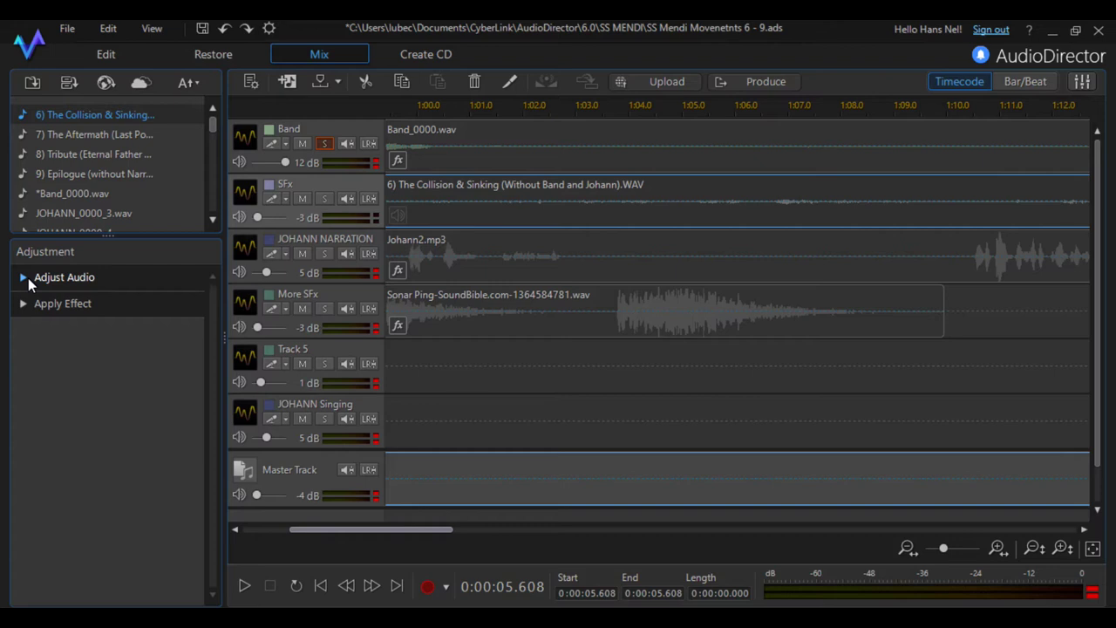
- Review the list of all timeline markers and close it without removing any
{"action": "left_click", "coordinate": [340, 79]}
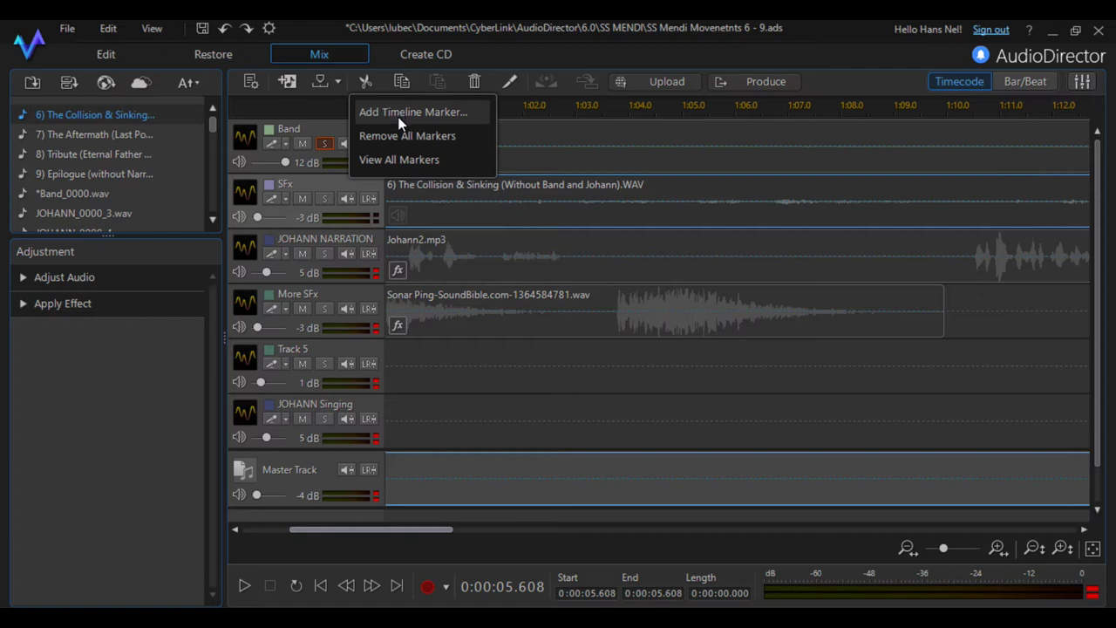
{"action": "left_click", "coordinate": [402, 159]}
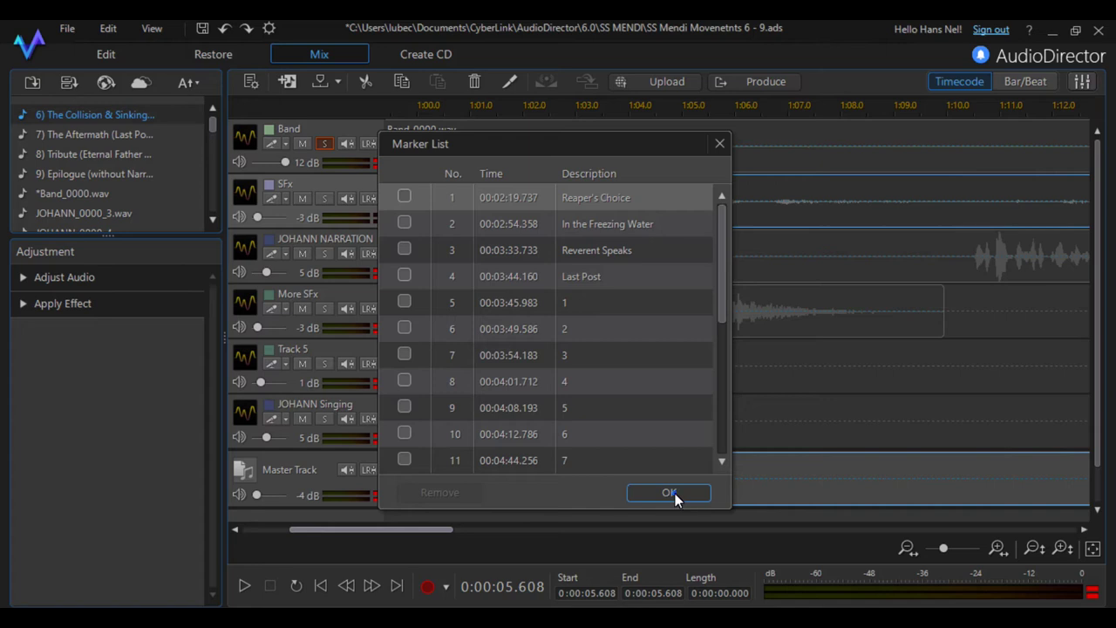
{"action": "left_click", "coordinate": [670, 494]}
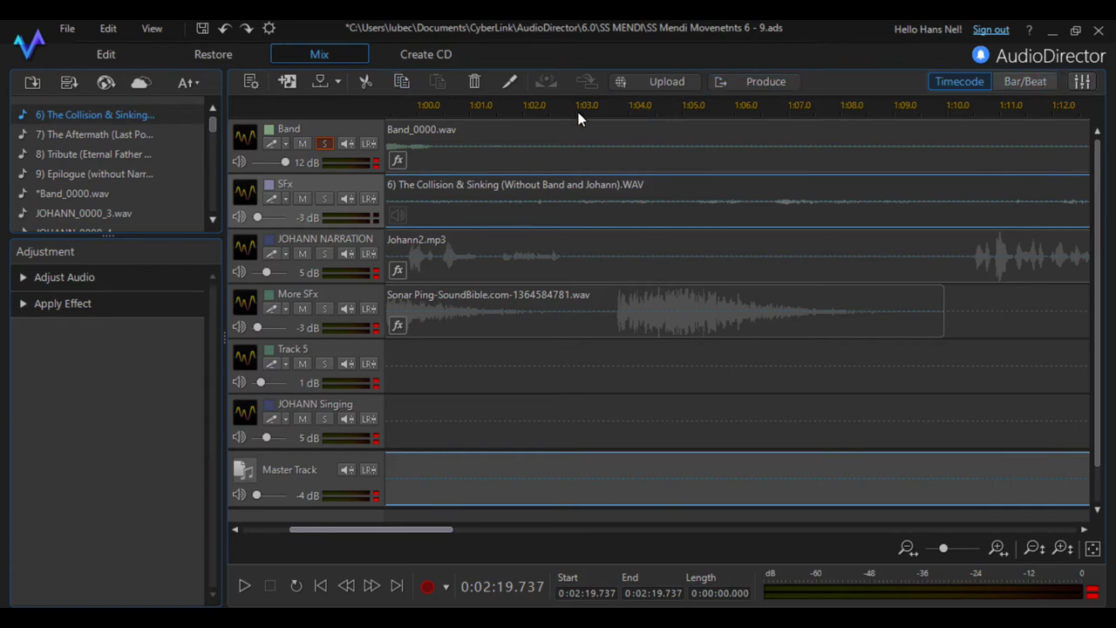
- Open the Band_0000.wav clip from the Band track for editing, try left-channel-only mode and restore both channels
{"action": "double_click", "coordinate": [477, 131]}
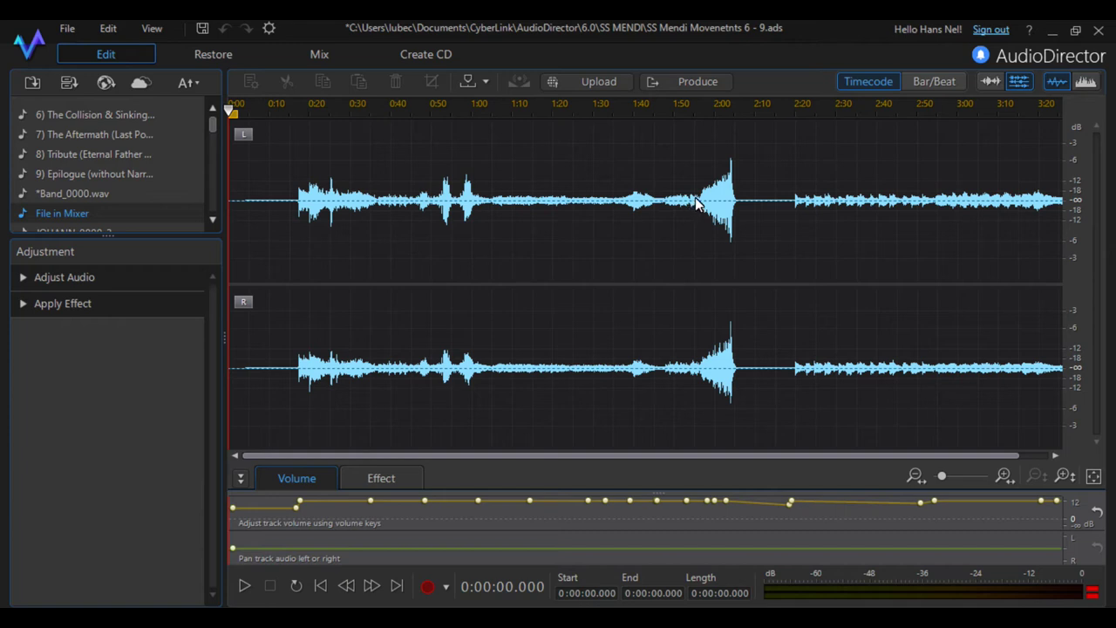
{"action": "left_click", "coordinate": [994, 82]}
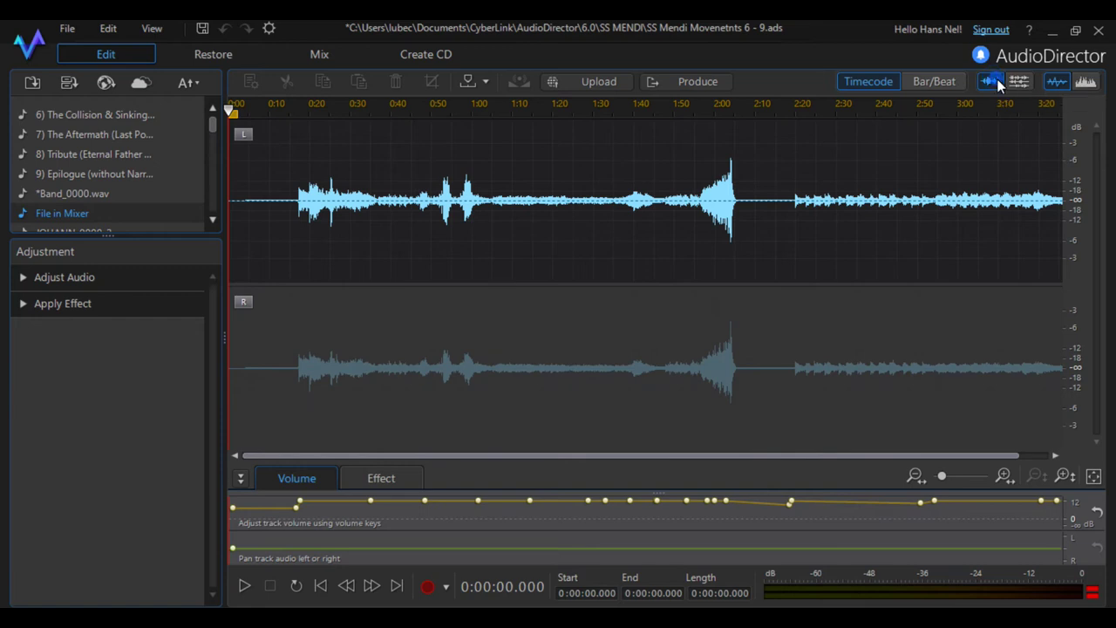
{"action": "left_click", "coordinate": [1021, 85]}
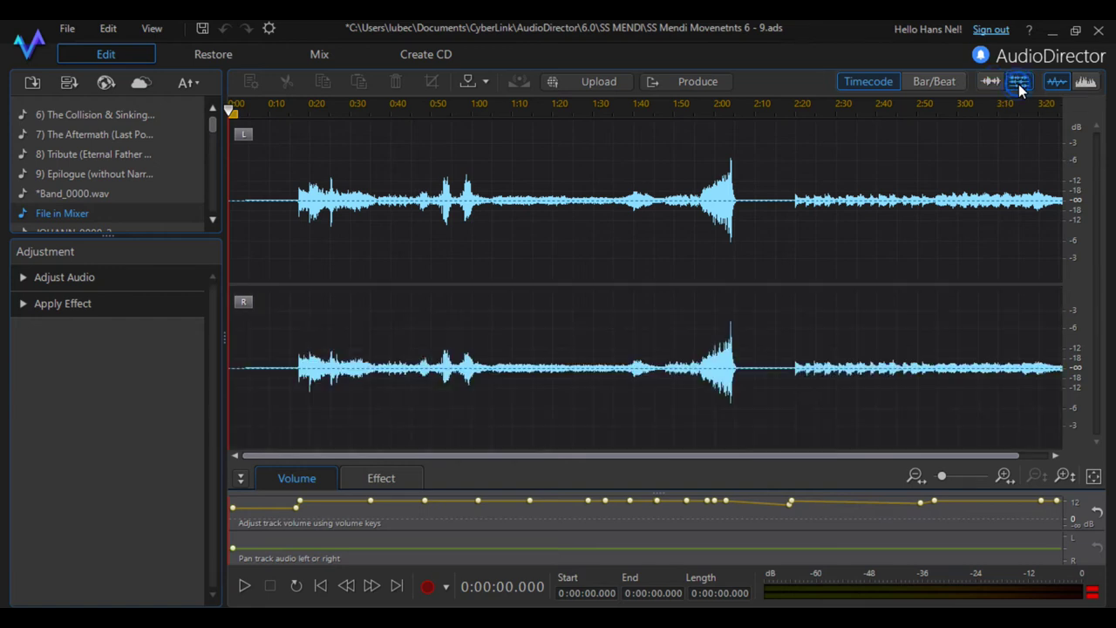
- Compare the Band clip's spectral and waveform displays, trying a selection of about 3.6 s from 0:26.542 and one of the whole clip
{"action": "left_click", "coordinate": [1086, 83]}
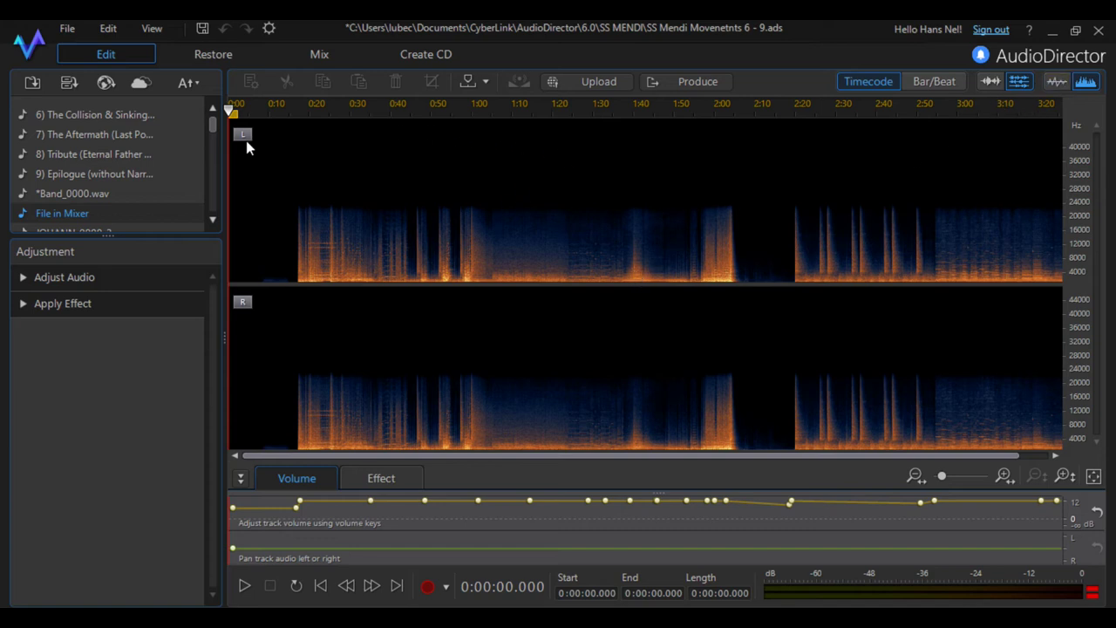
{"action": "mouse_move", "coordinate": [336, 275]}
{"action": "left_mouse_down"}
{"action": "mouse_move", "coordinate": [370, 275]}
{"action": "mouse_move", "coordinate": [351, 274]}
{"action": "left_mouse_up"}
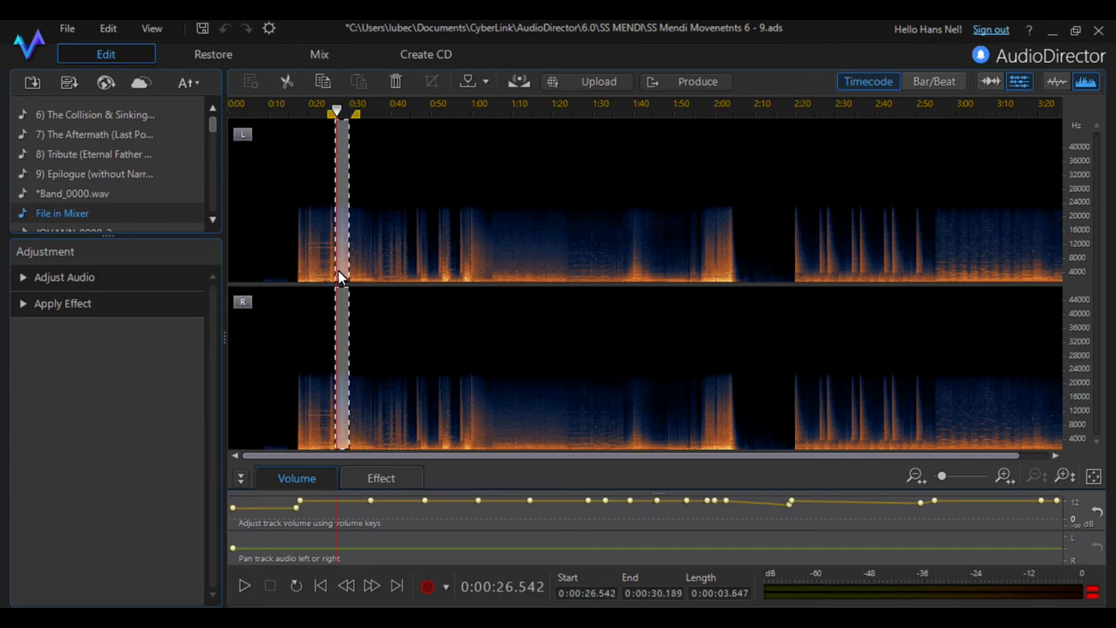
{"action": "left_click", "coordinate": [357, 271]}
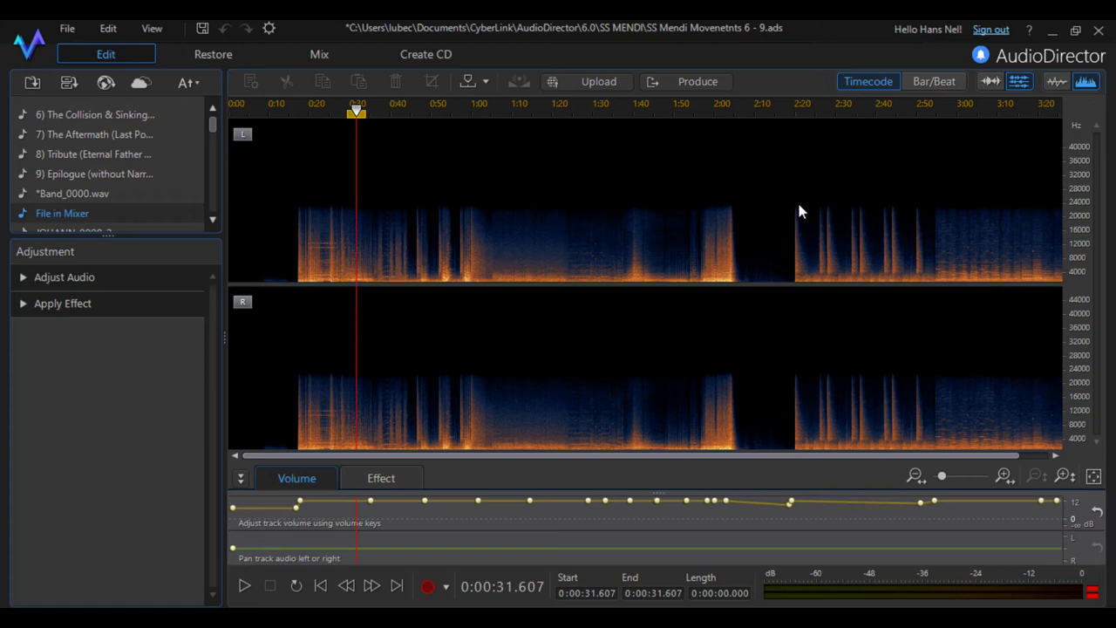
{"action": "left_click", "coordinate": [1056, 83]}
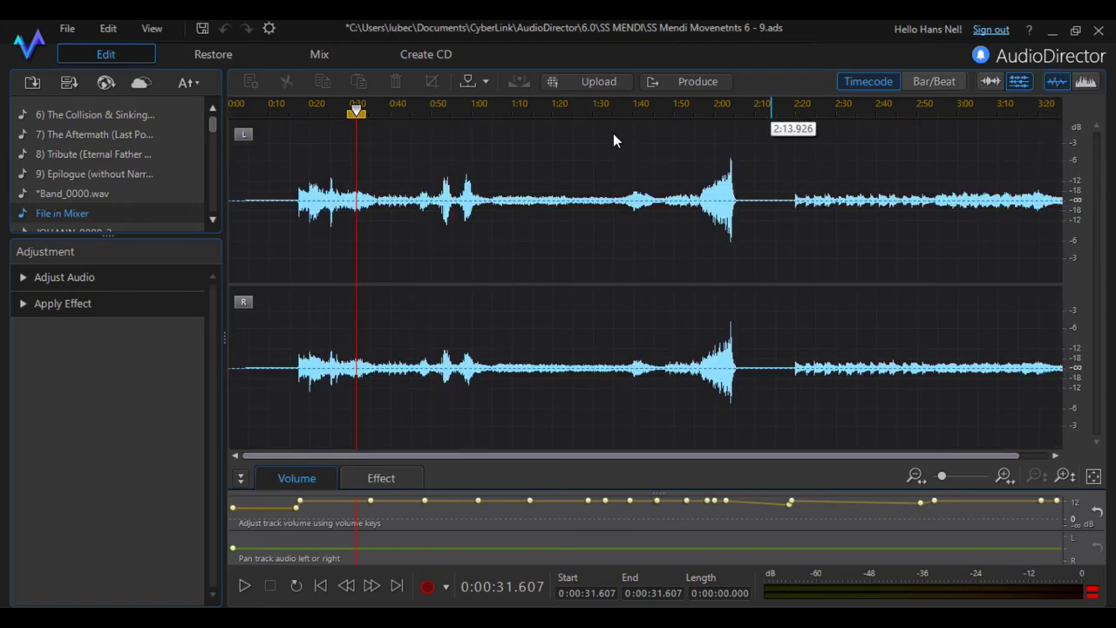
{"action": "double_click", "coordinate": [425, 234]}
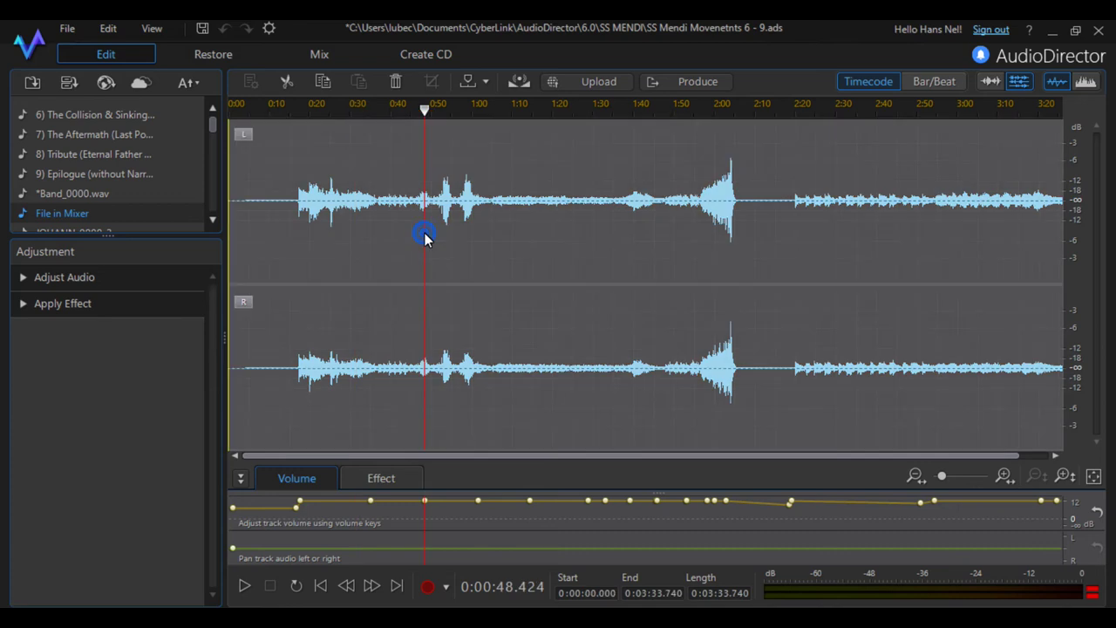
{"action": "left_click", "coordinate": [458, 239]}
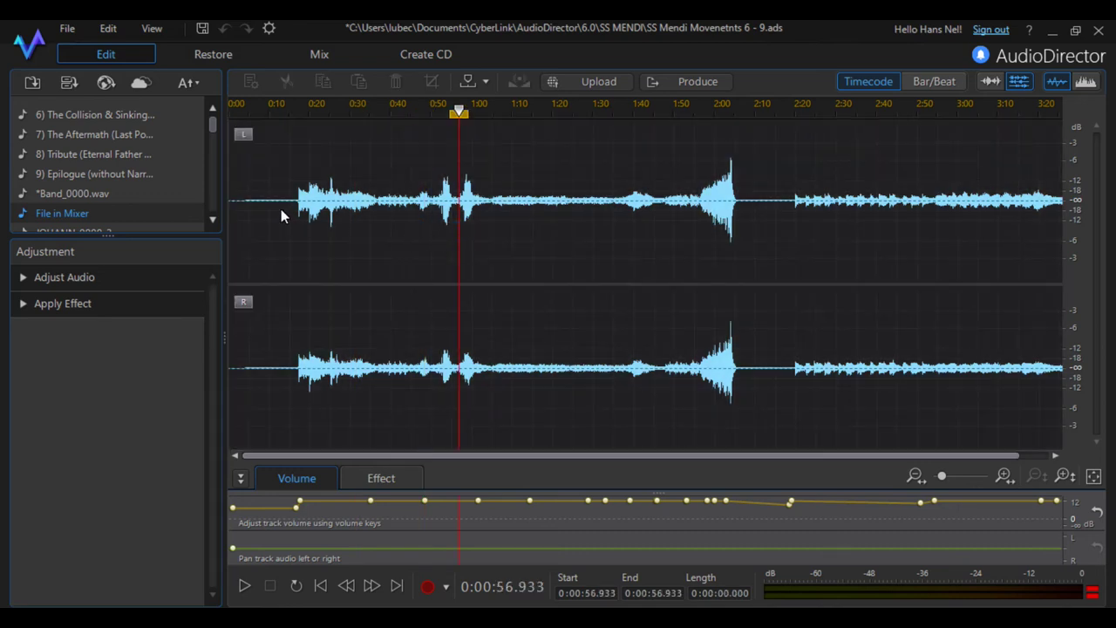
- Try to enter the Restore room, decline to apply the changes, and select the Band clip's opening stretch from 0:00 to 0:16.614
{"action": "left_click", "coordinate": [201, 55]}
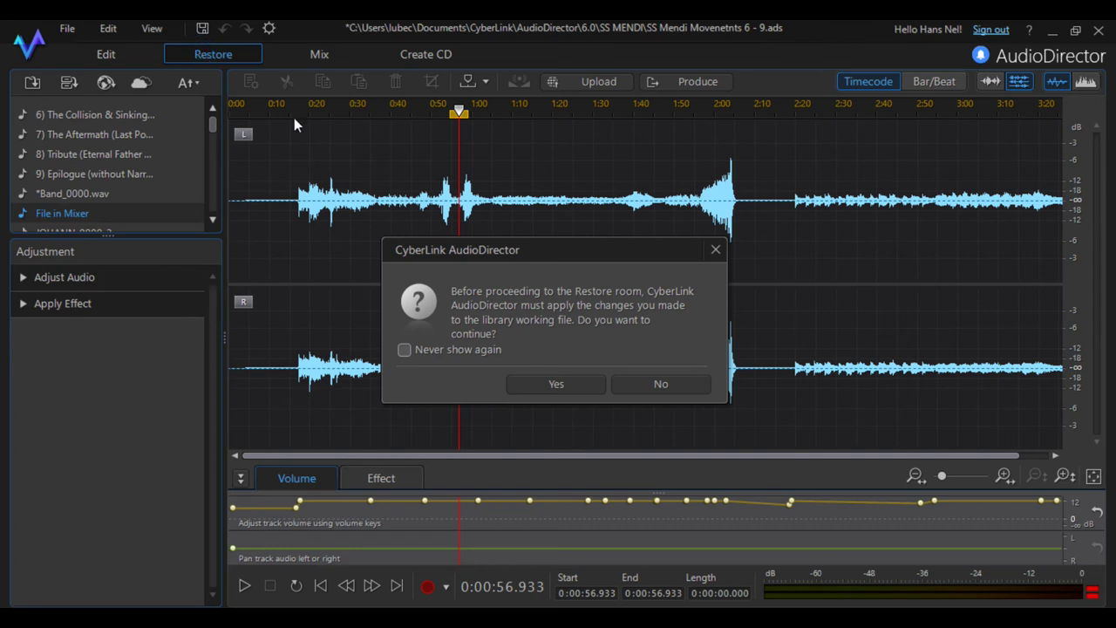
{"action": "left_click", "coordinate": [656, 384]}
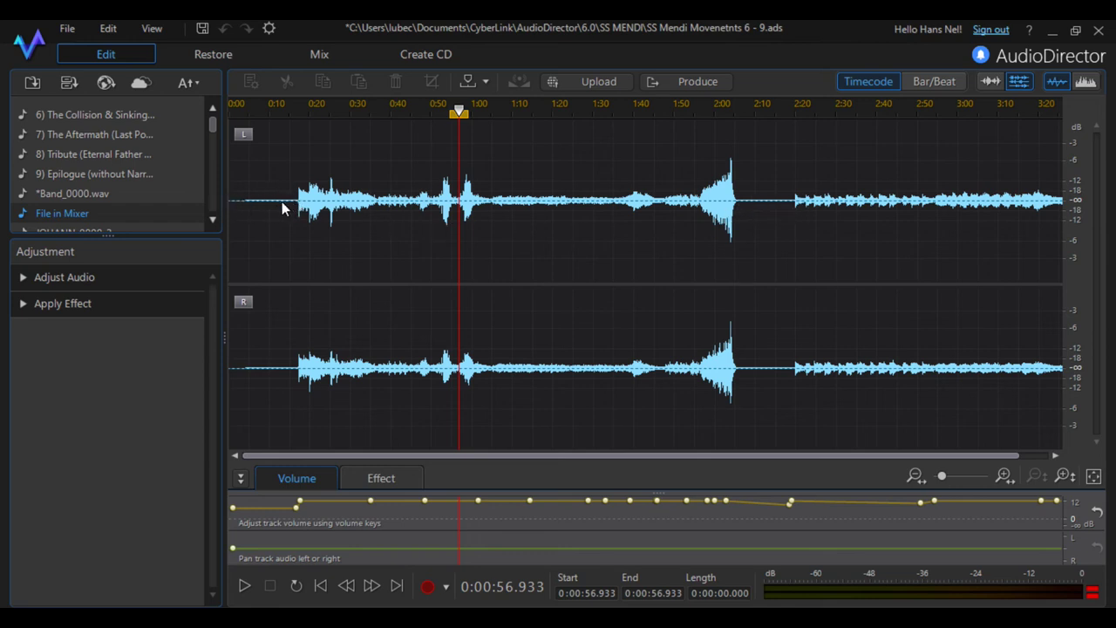
{"action": "left_click_drag", "start_coordinate": [296, 202], "coordinate": [237, 203]}
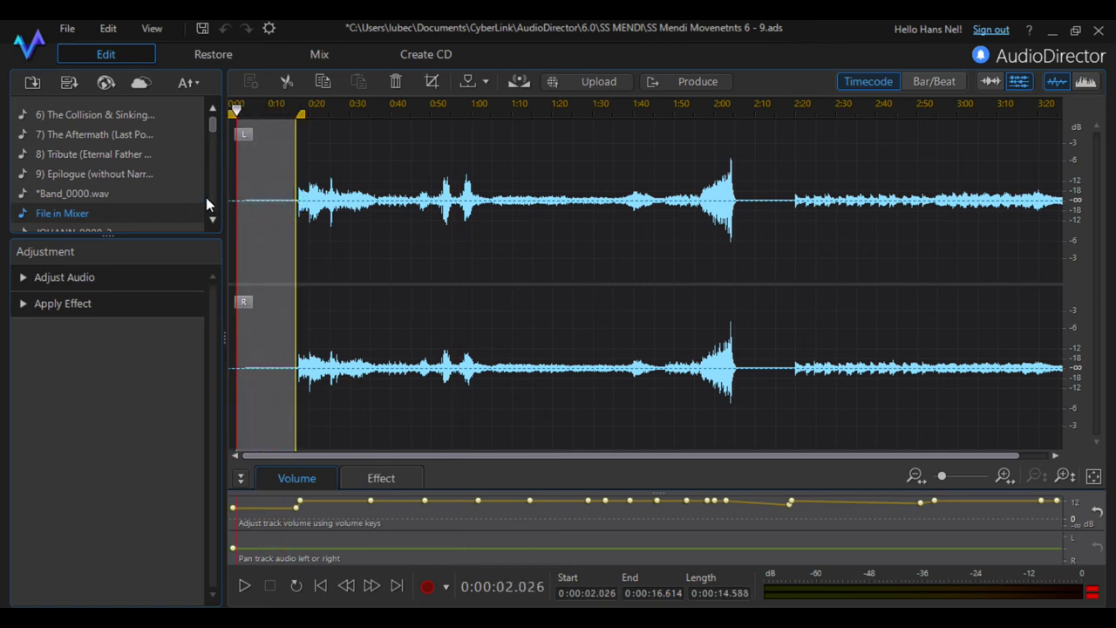
{"action": "left_click_drag", "start_coordinate": [163, 193], "coordinate": [93, 191]}
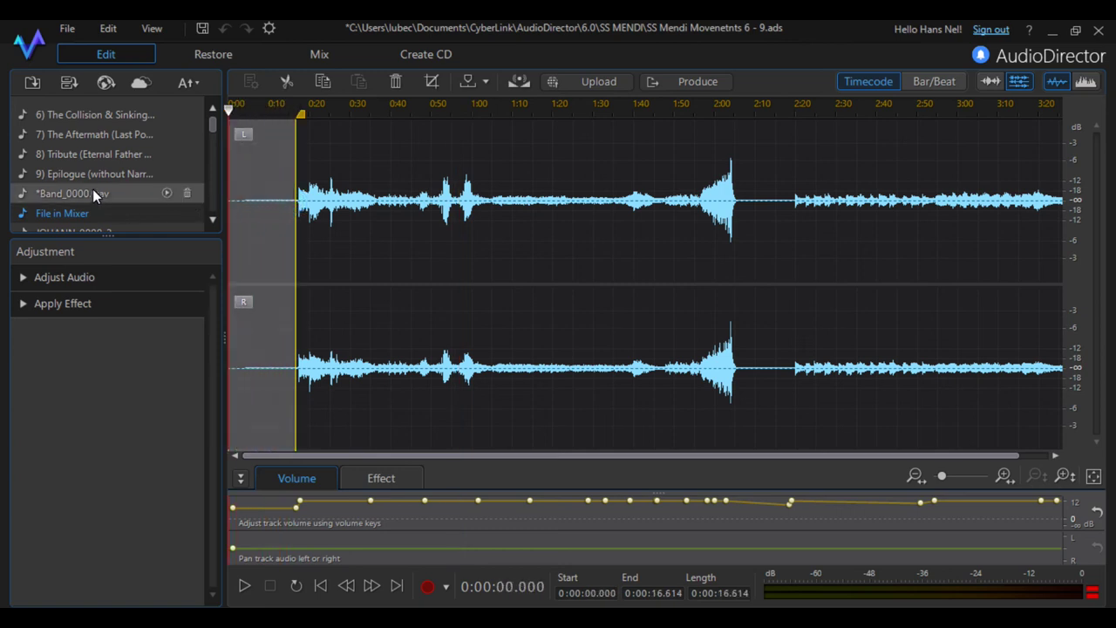